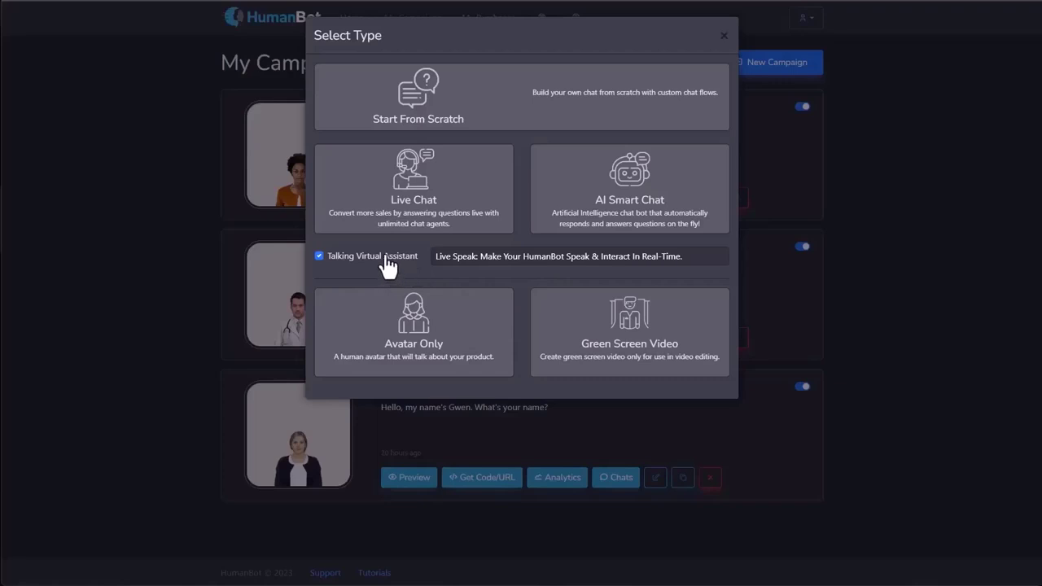
Turn the talking virtual assistant off and back on, then start a campaign from scratch.
{"action": "left_click", "coordinate": [388, 258]}
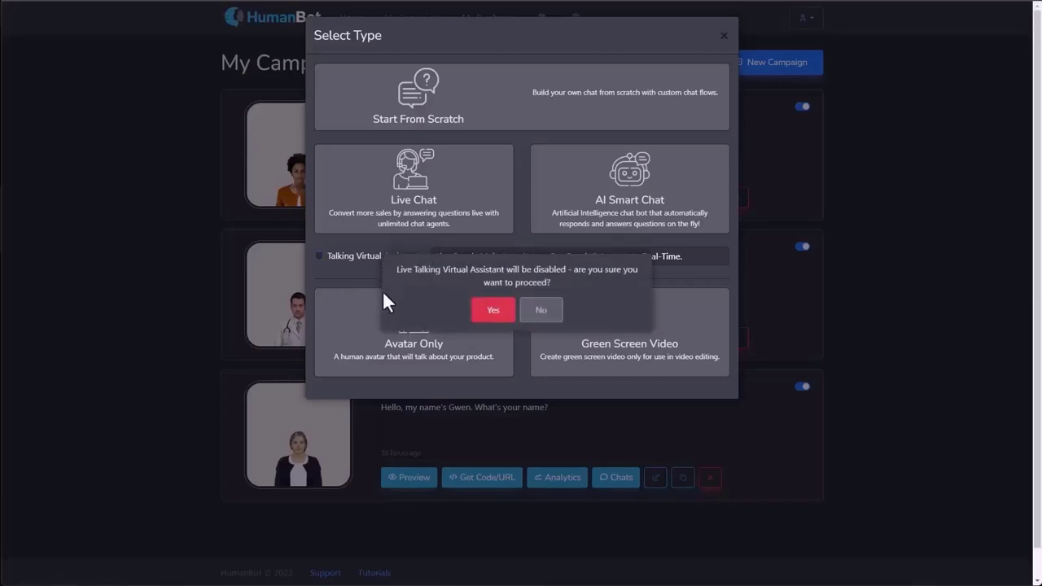
{"action": "left_click", "coordinate": [492, 313]}
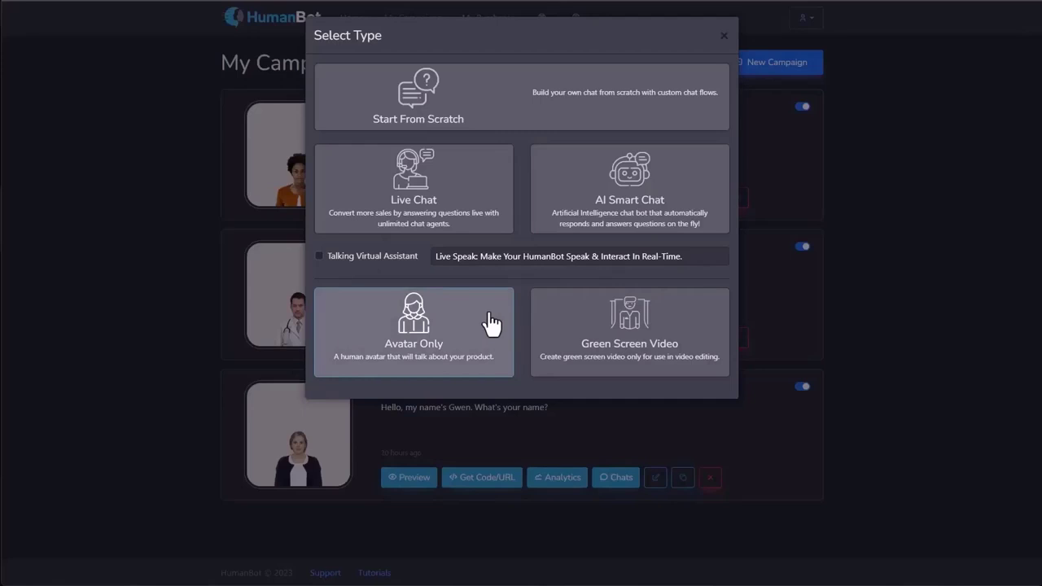
{"action": "left_click", "coordinate": [366, 262]}
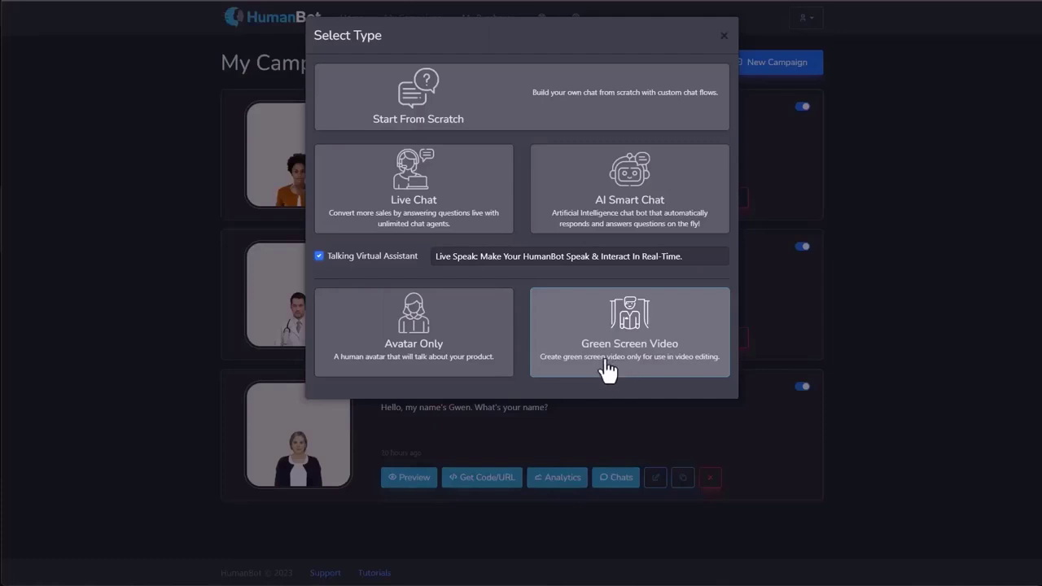
{"action": "left_click", "coordinate": [475, 124]}
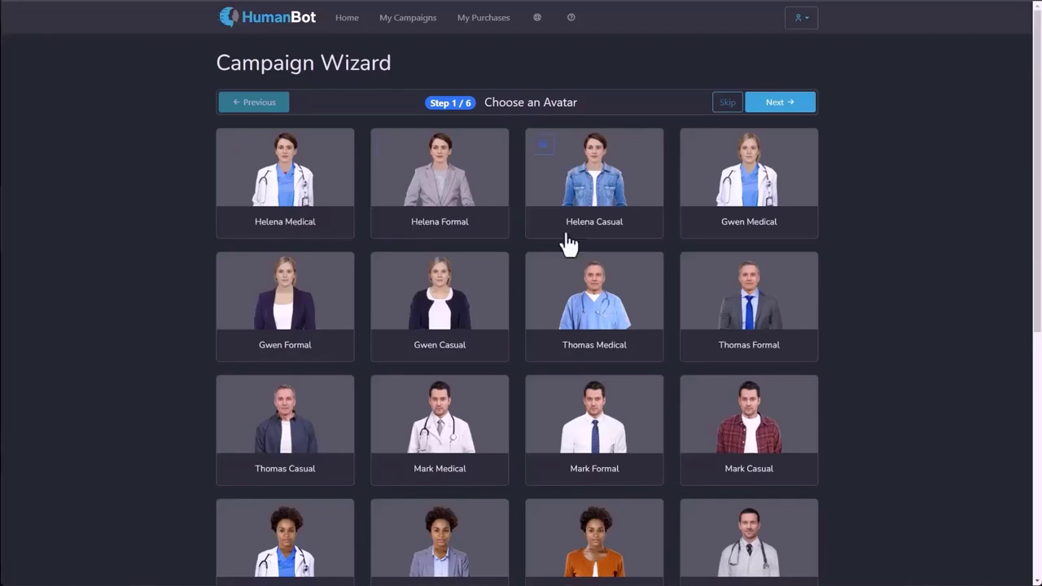
Preview the Gwen Casual avatar, then select it for the campaign.
{"action": "left_click", "coordinate": [386, 279]}
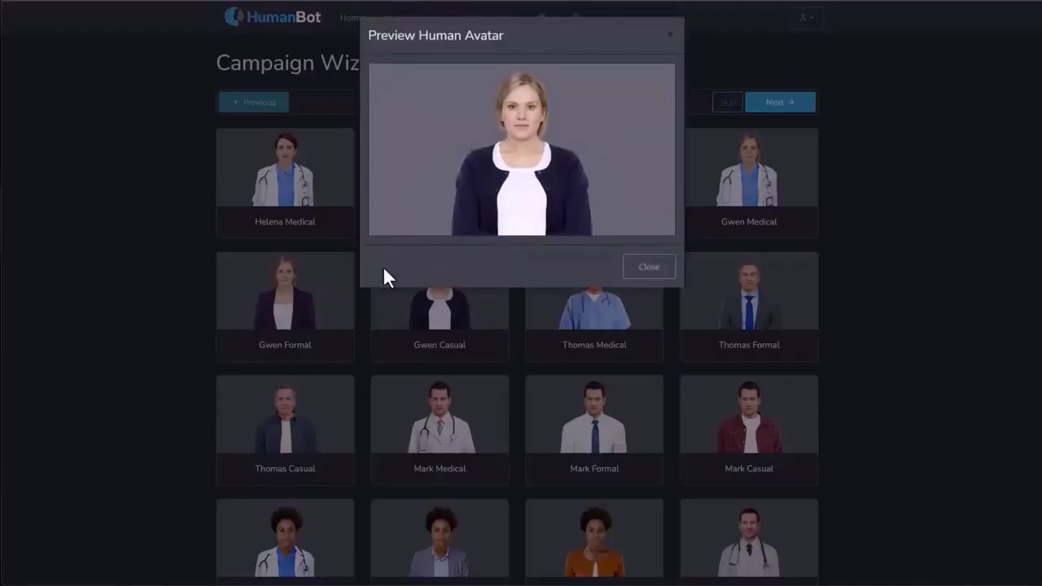
{"action": "left_click", "coordinate": [642, 273]}
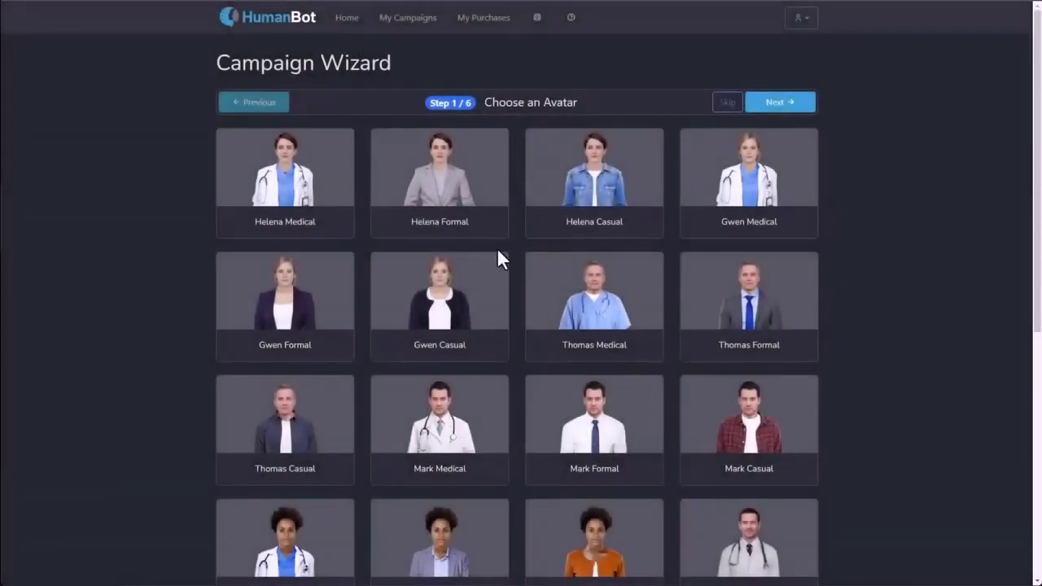
{"action": "left_click", "coordinate": [481, 281]}
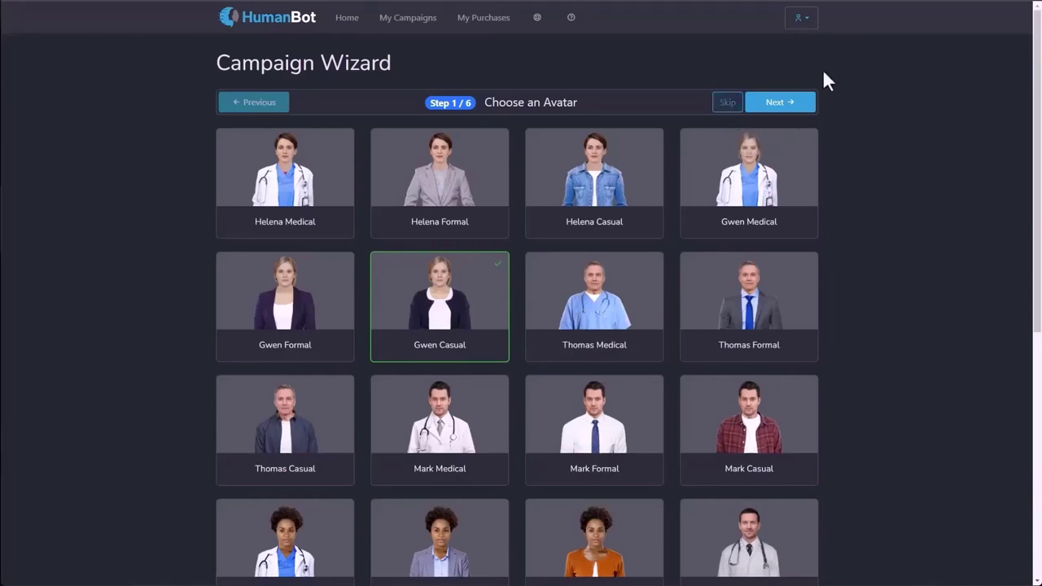
Go to voice options and sample English (India) with the Neerja voice.
{"action": "left_click", "coordinate": [787, 106]}
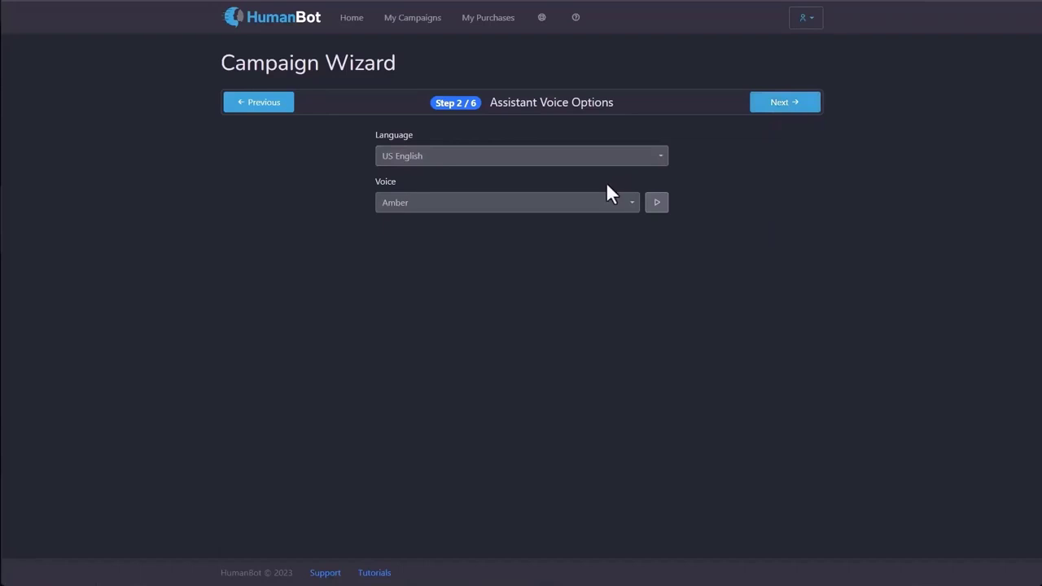
{"action": "left_click", "coordinate": [492, 167]}
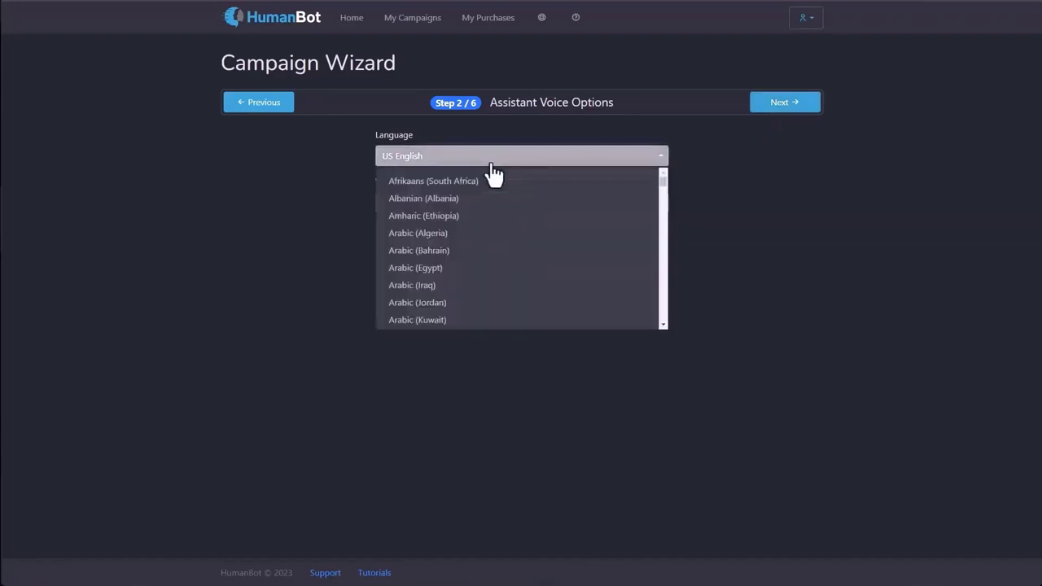
{"action": "scroll", "coordinate": [492, 175], "scroll_direction": "down", "scroll_amount": 10}
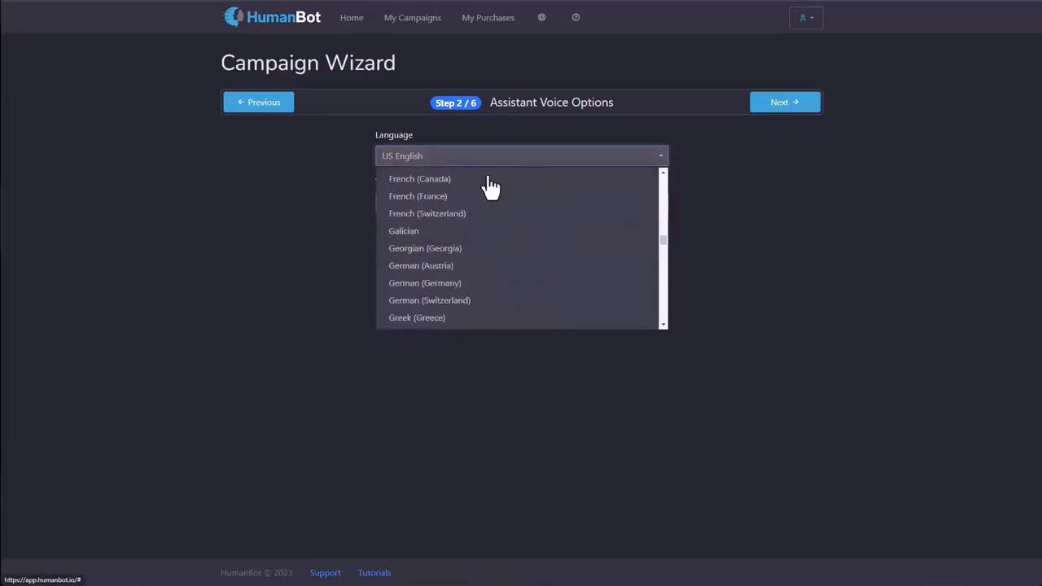
{"action": "scroll", "coordinate": [489, 185], "scroll_direction": "up", "scroll_amount": 8}
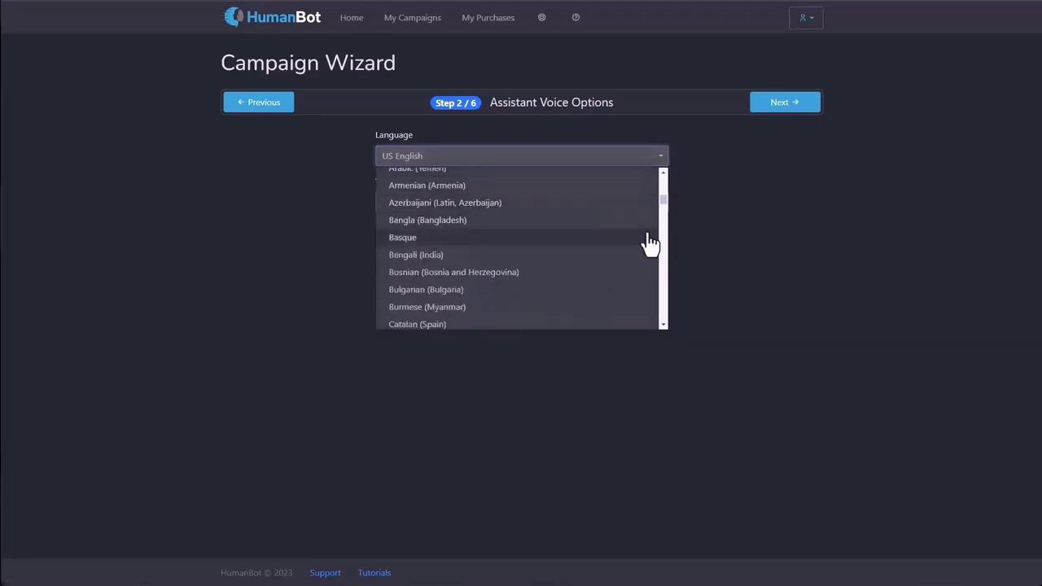
{"action": "scroll", "coordinate": [643, 241], "scroll_direction": "down", "scroll_amount": 5}
{"action": "scroll", "coordinate": [643, 241], "scroll_direction": "up", "scroll_amount": 1}
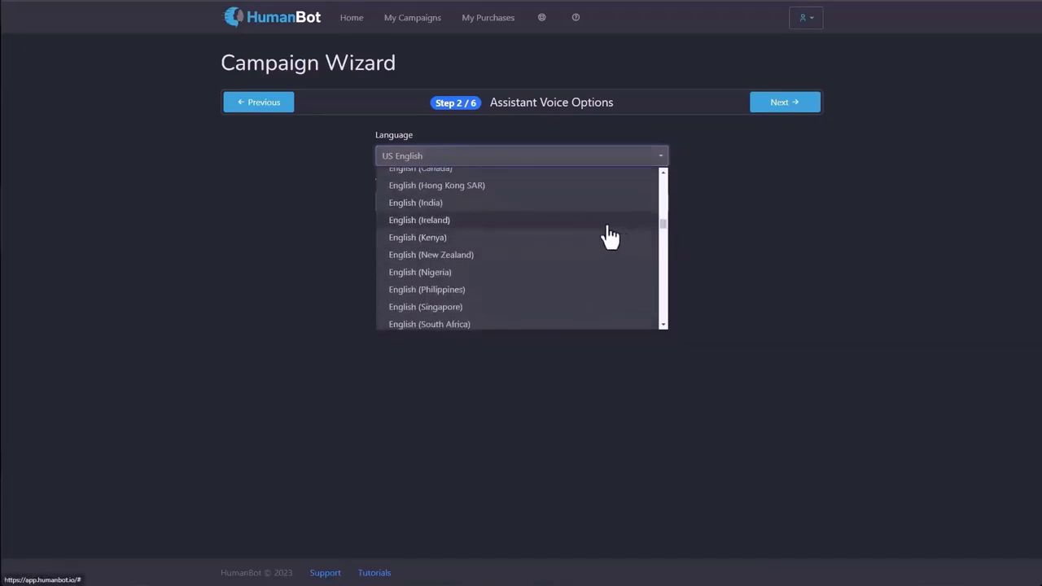
{"action": "left_click", "coordinate": [548, 209]}
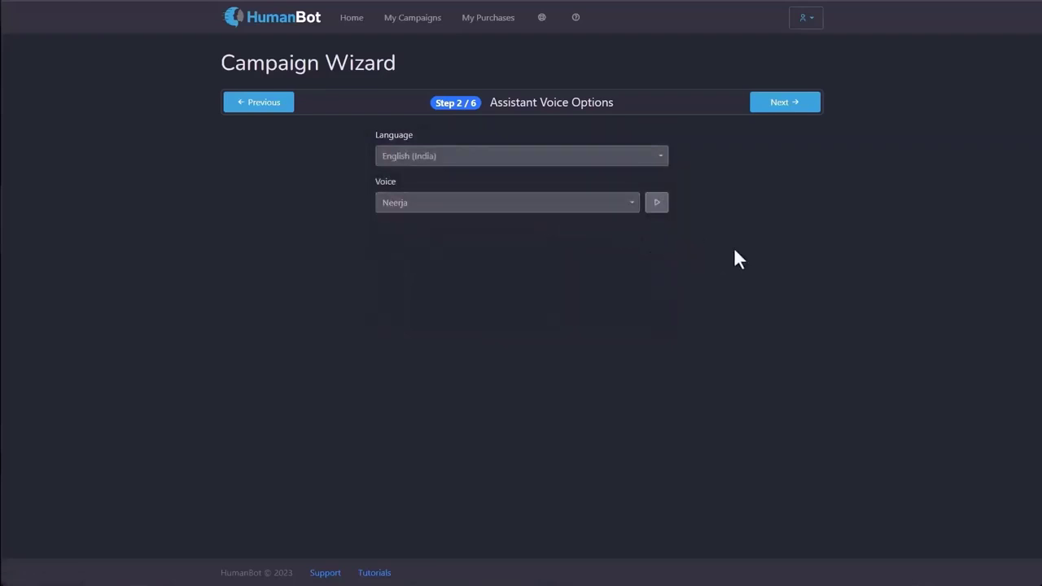
{"action": "left_click", "coordinate": [658, 205]}
Sample the German (Germany) Katja voice, then return to English (United States).
{"action": "left_click", "coordinate": [570, 156]}
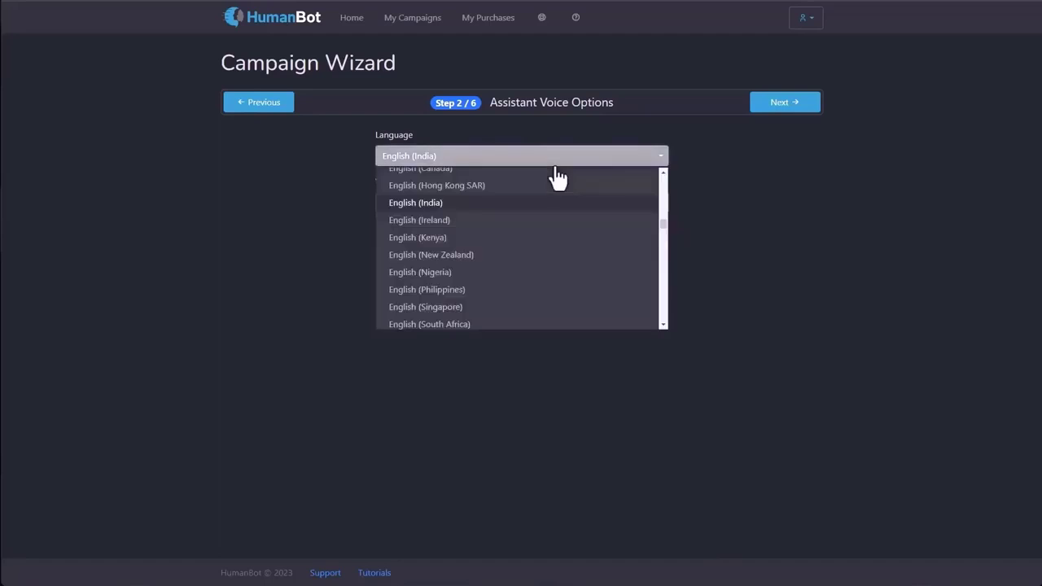
{"action": "scroll", "coordinate": [531, 214], "scroll_direction": "down", "scroll_amount": 5}
{"action": "scroll", "coordinate": [518, 234], "scroll_direction": "up", "scroll_amount": 2}
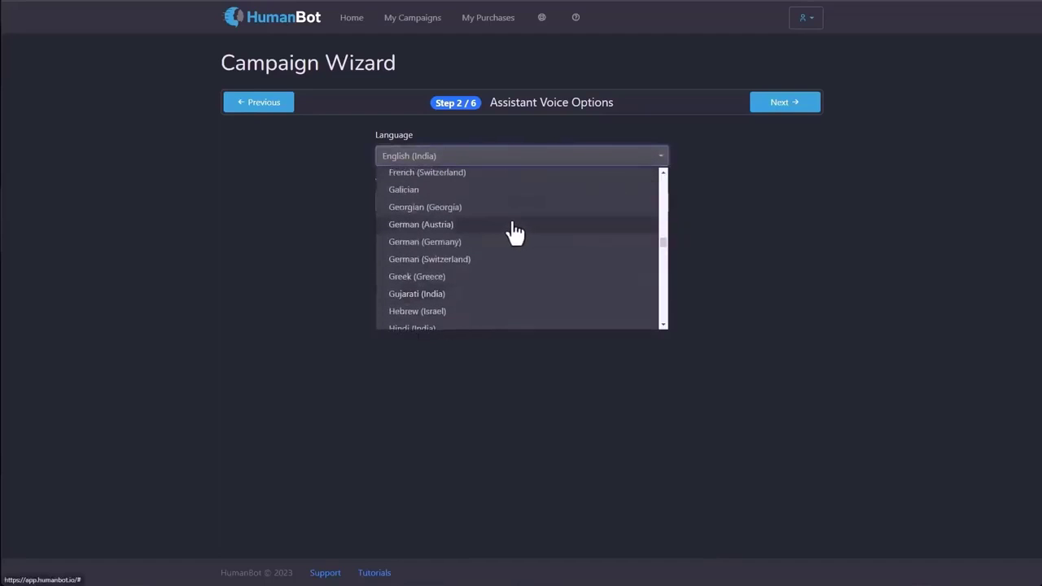
{"action": "left_click", "coordinate": [512, 241]}
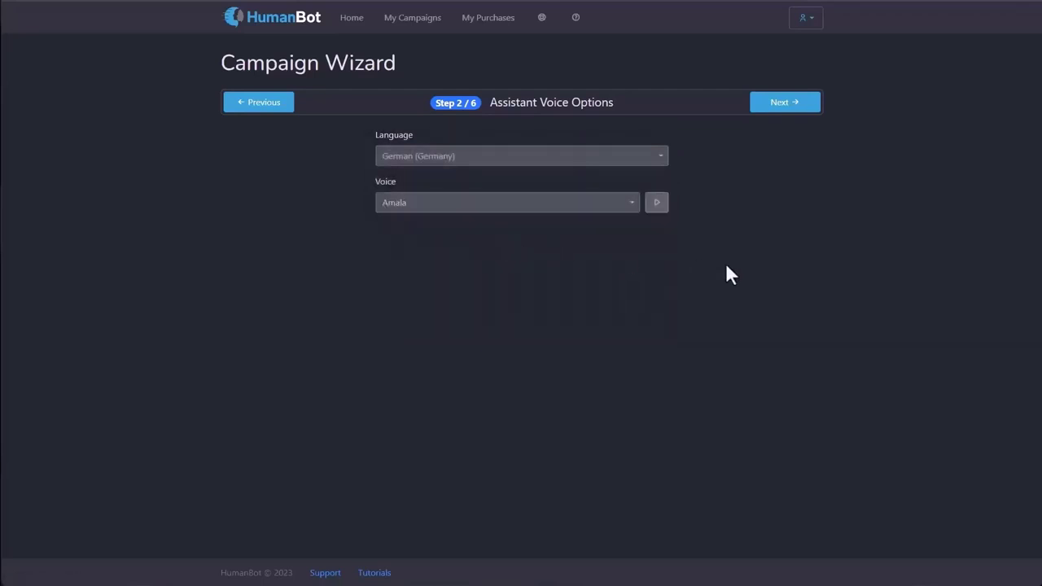
{"action": "left_click", "coordinate": [560, 207]}
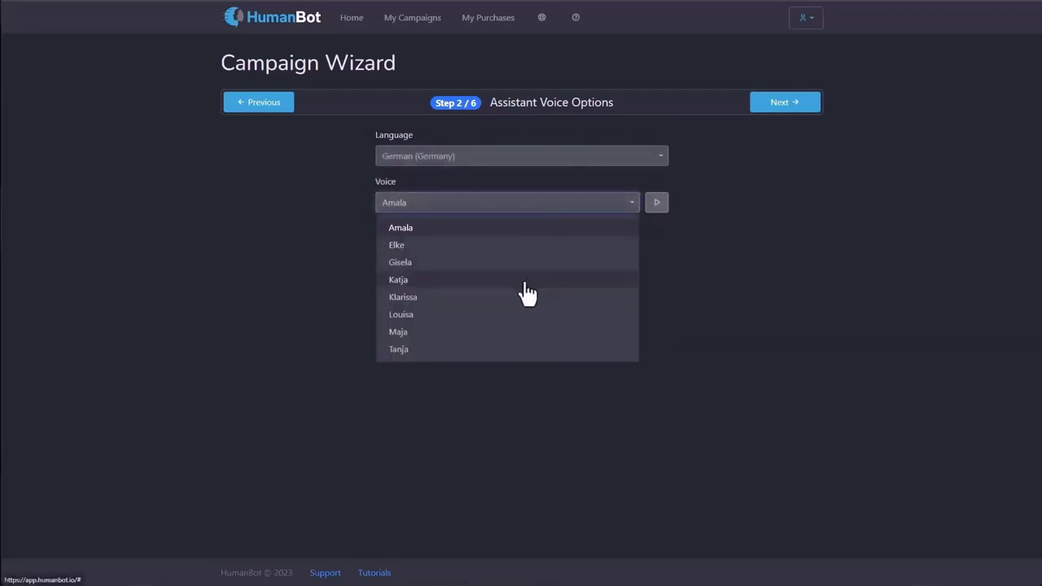
{"action": "left_click", "coordinate": [526, 279]}
{"action": "left_click", "coordinate": [658, 207]}
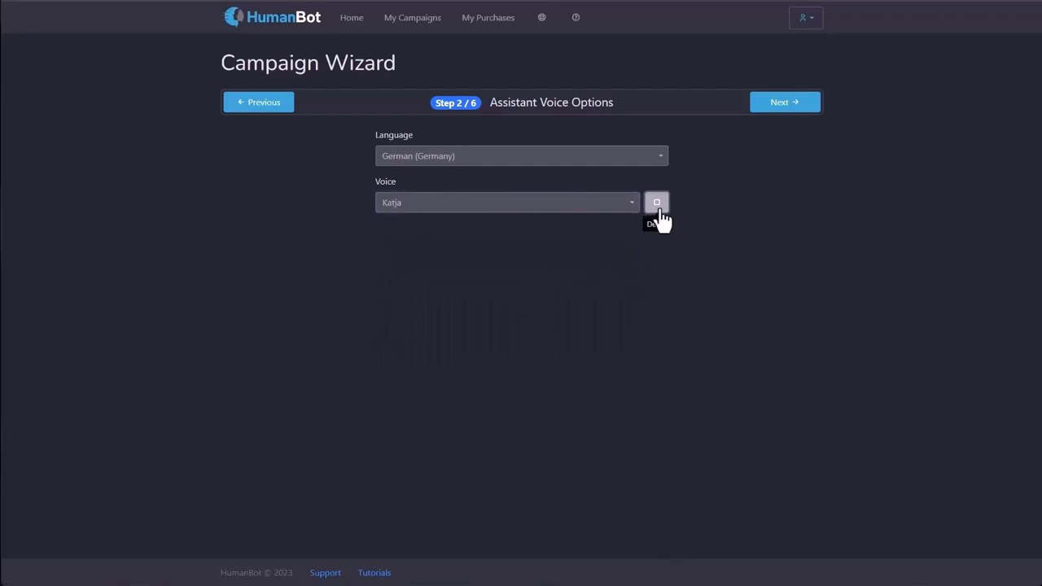
{"action": "left_click", "coordinate": [533, 157]}
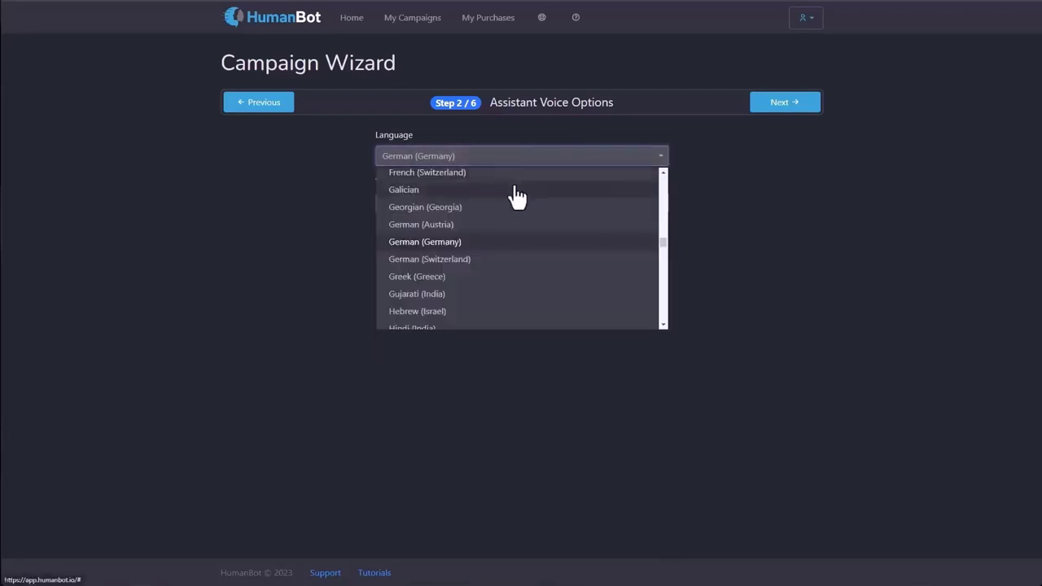
{"action": "scroll", "coordinate": [518, 198], "scroll_direction": "up", "scroll_amount": 5}
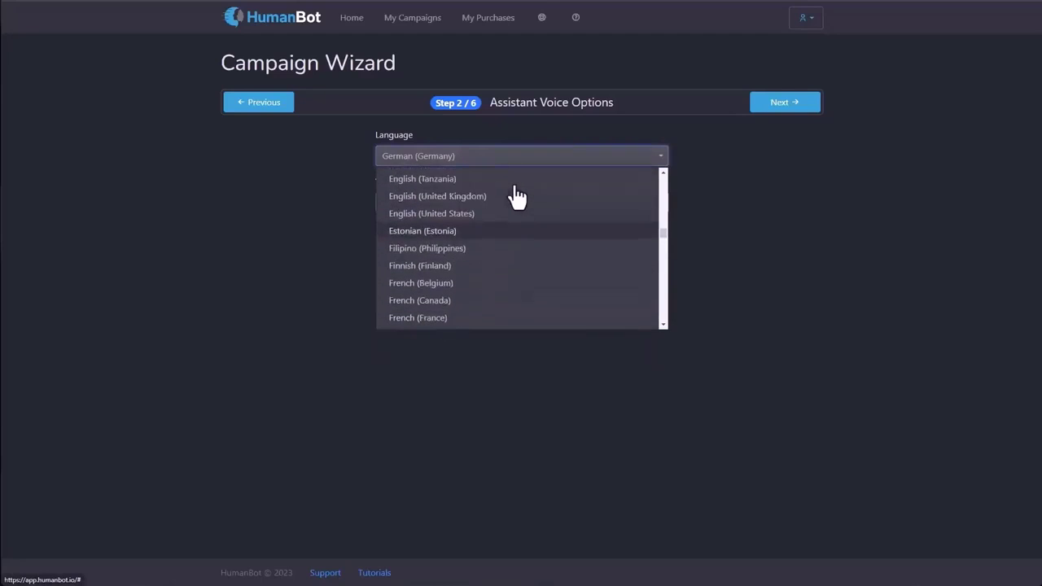
{"action": "left_click", "coordinate": [509, 215]}
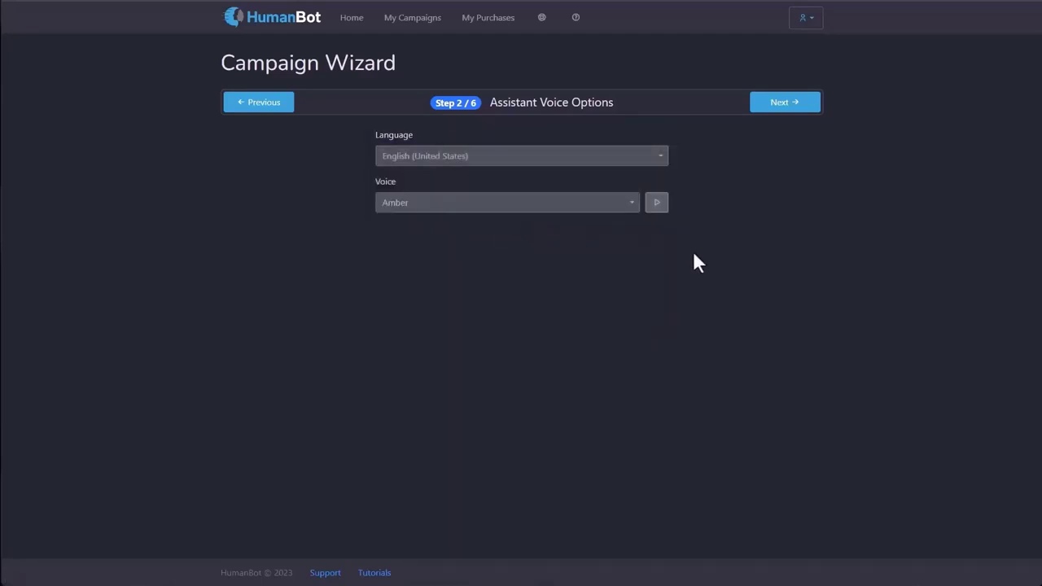
Play samples of the Amber and Ana voices.
{"action": "left_click", "coordinate": [586, 214]}
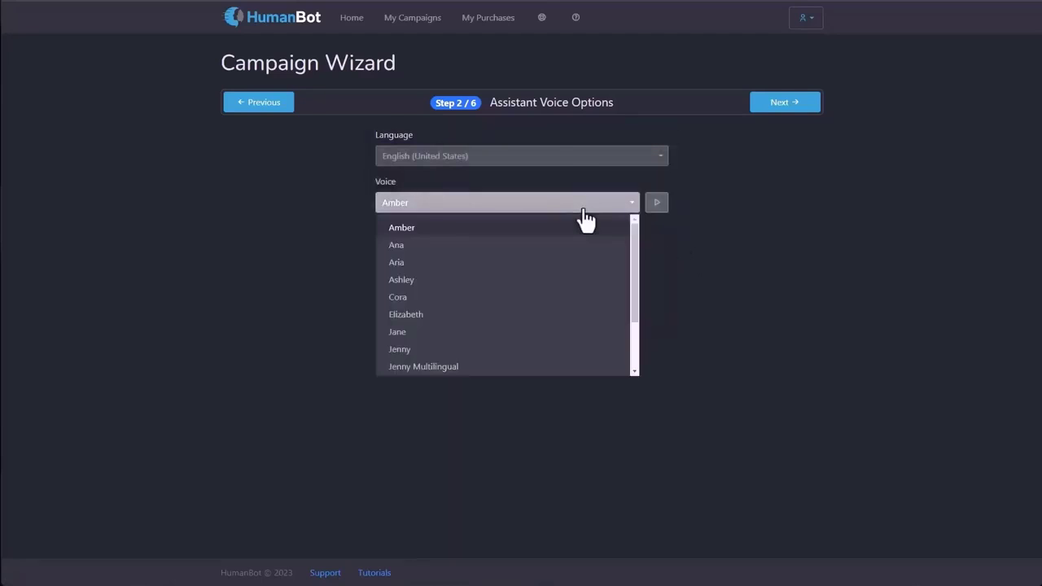
{"action": "left_click", "coordinate": [569, 231]}
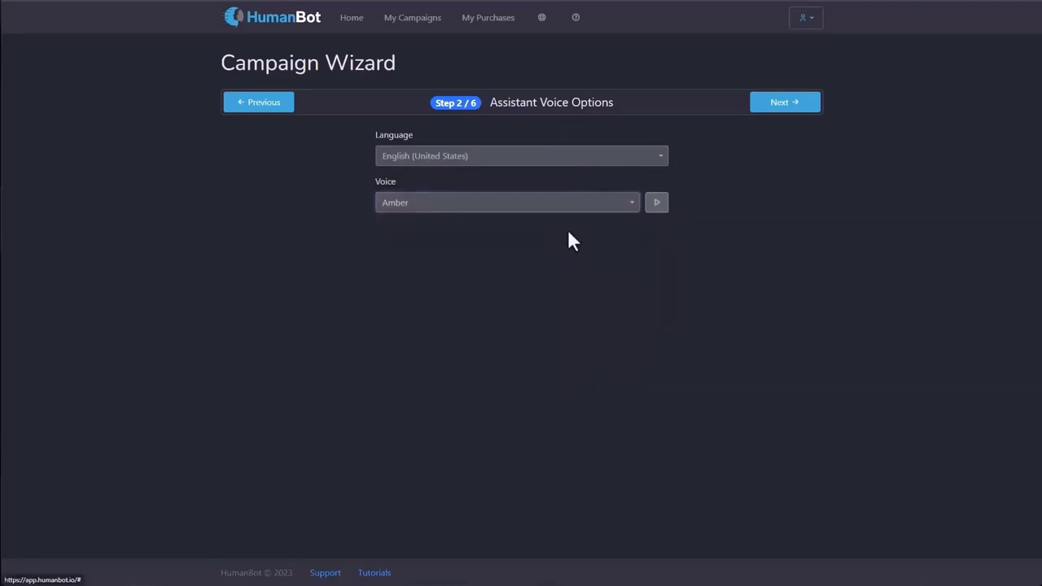
{"action": "left_click", "coordinate": [660, 211]}
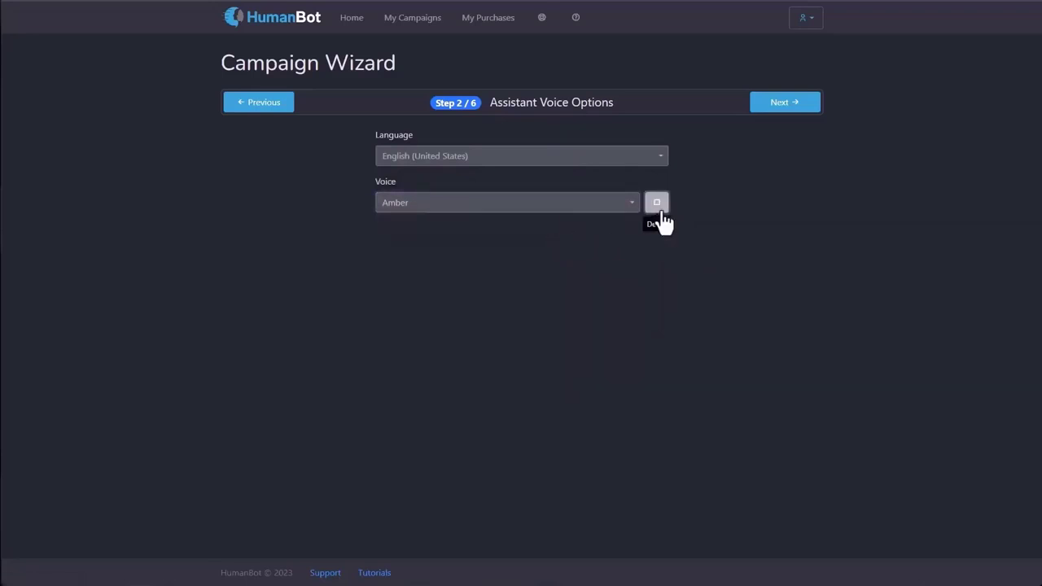
{"action": "left_click", "coordinate": [579, 210]}
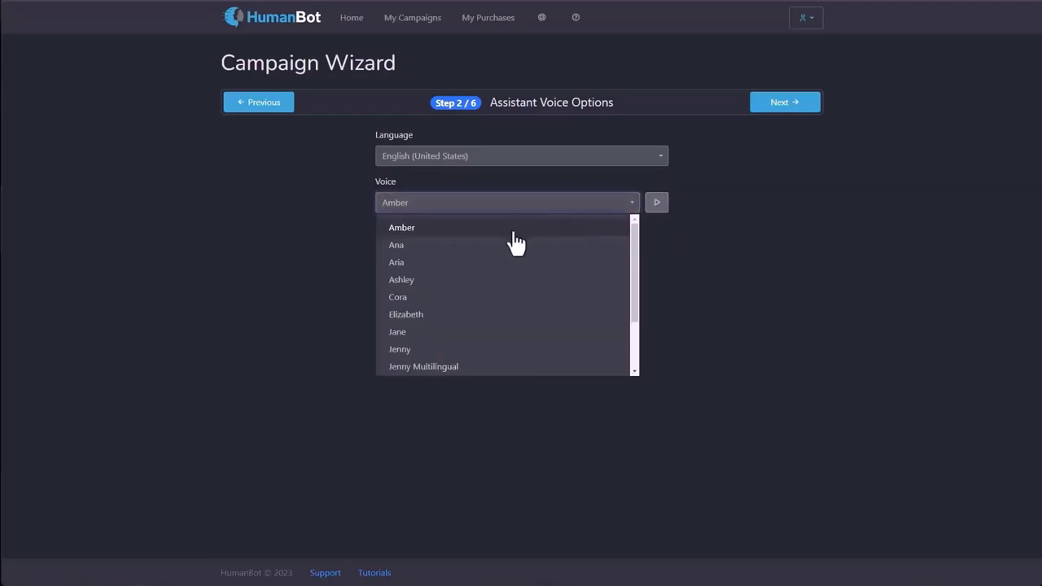
{"action": "left_click", "coordinate": [503, 245]}
{"action": "left_click", "coordinate": [657, 214]}
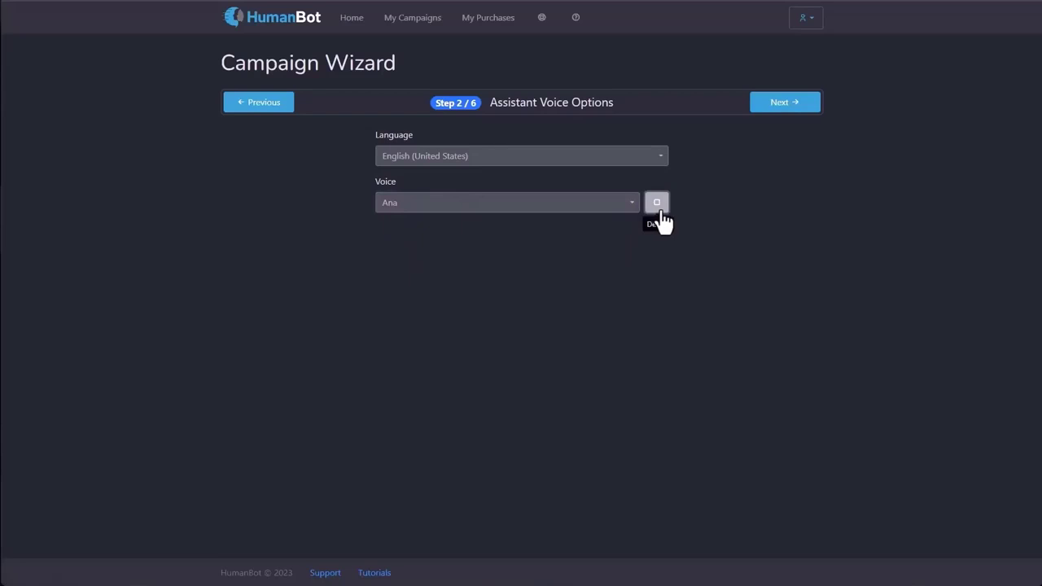
{"action": "left_click", "coordinate": [658, 214]}
Select and sample the Elizabeth voice, then continue to the style step.
{"action": "left_click", "coordinate": [570, 204]}
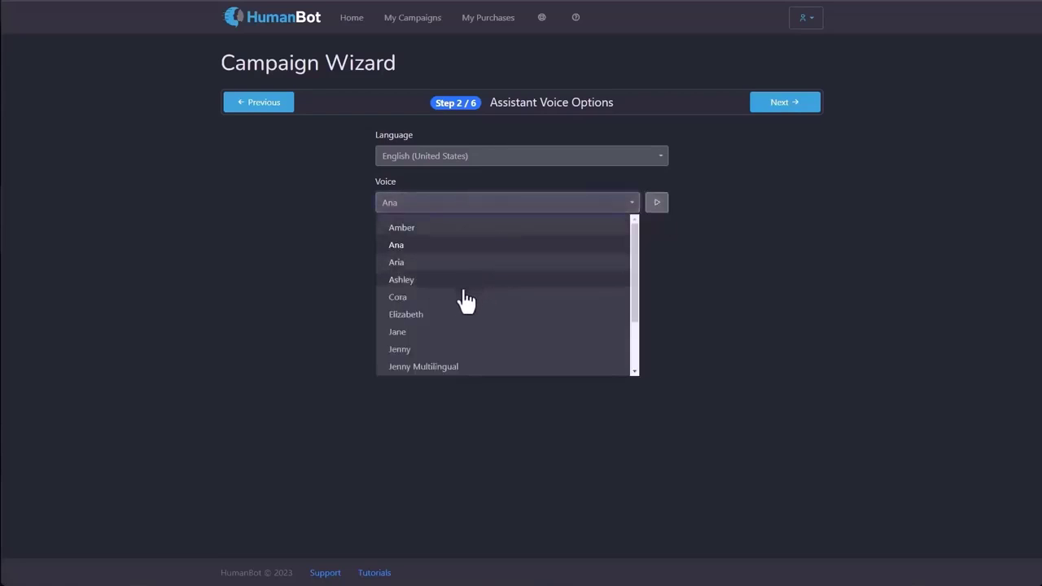
{"action": "left_click", "coordinate": [459, 316]}
{"action": "left_click", "coordinate": [660, 205]}
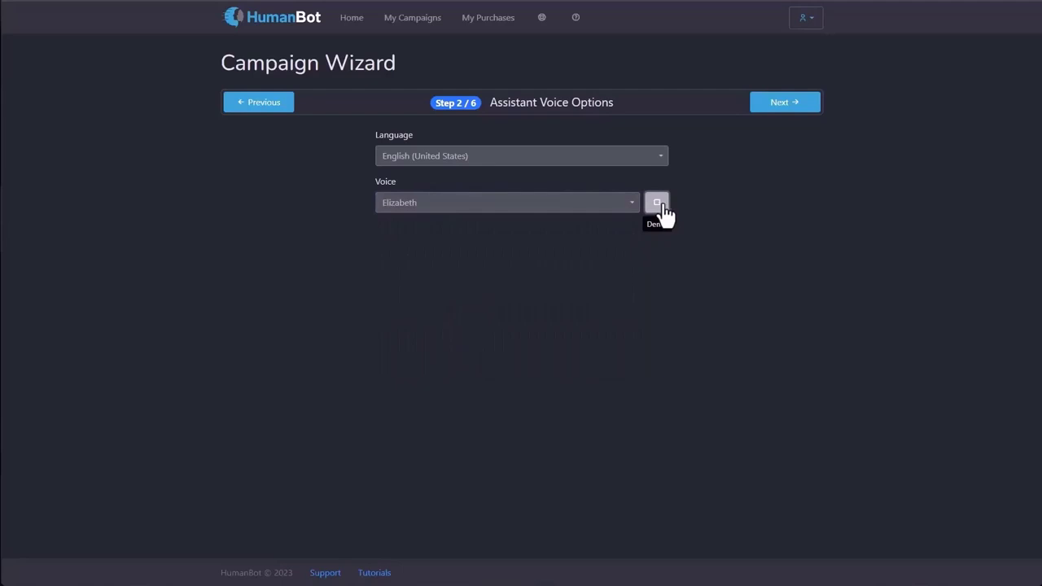
{"action": "left_click", "coordinate": [811, 108]}
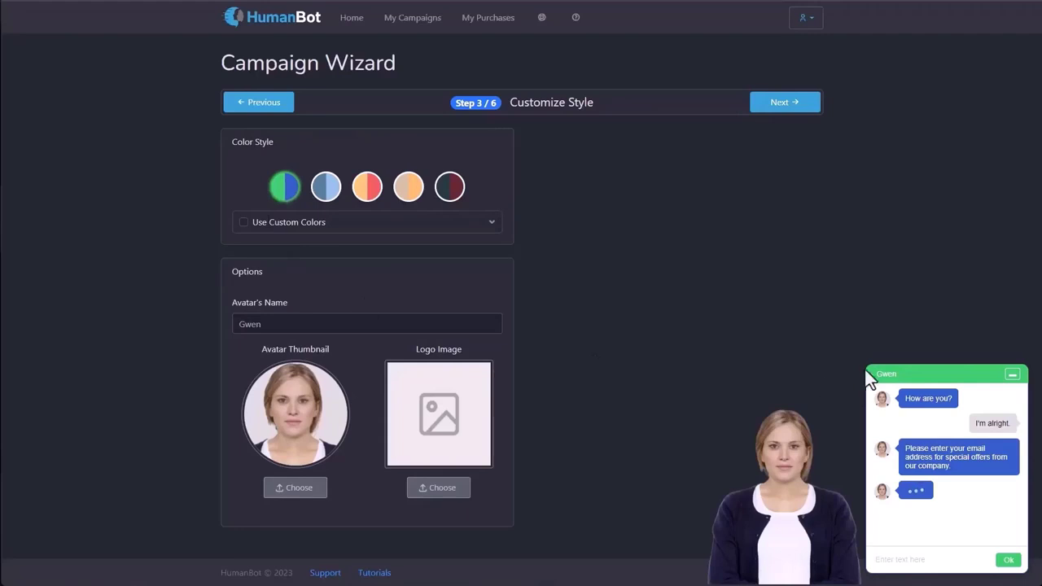
Try blue-grey, orange-red and peach styles, settle on dark red, and enable custom colours.
{"action": "left_click", "coordinate": [333, 197]}
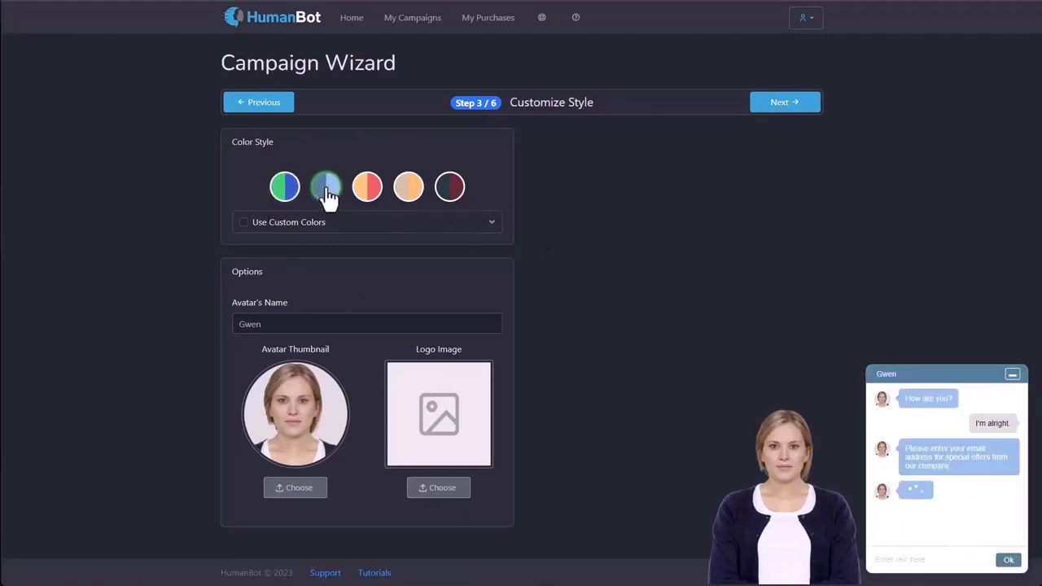
{"action": "left_click", "coordinate": [370, 197]}
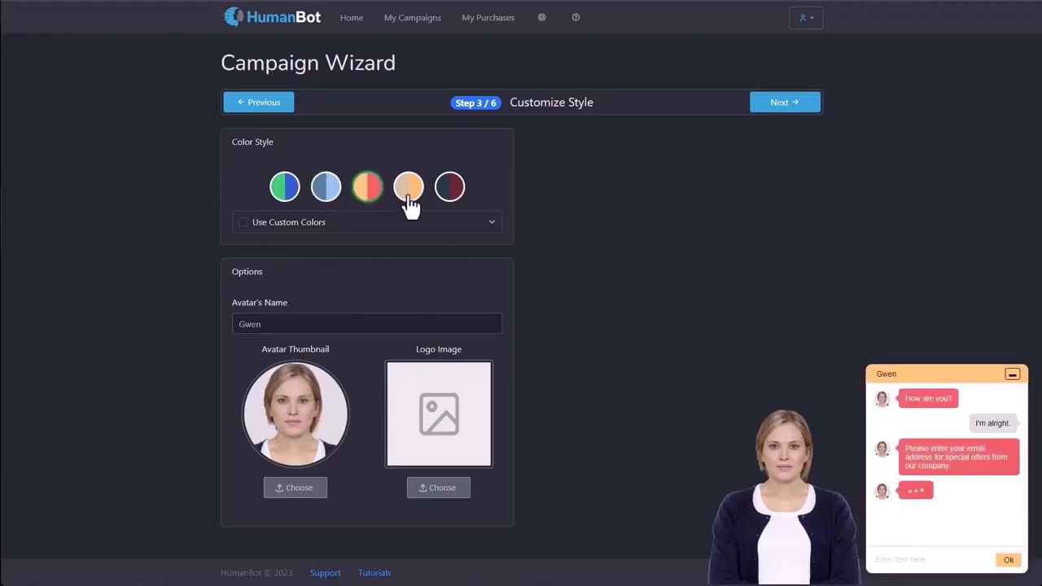
{"action": "left_click", "coordinate": [407, 200]}
{"action": "left_click", "coordinate": [453, 193]}
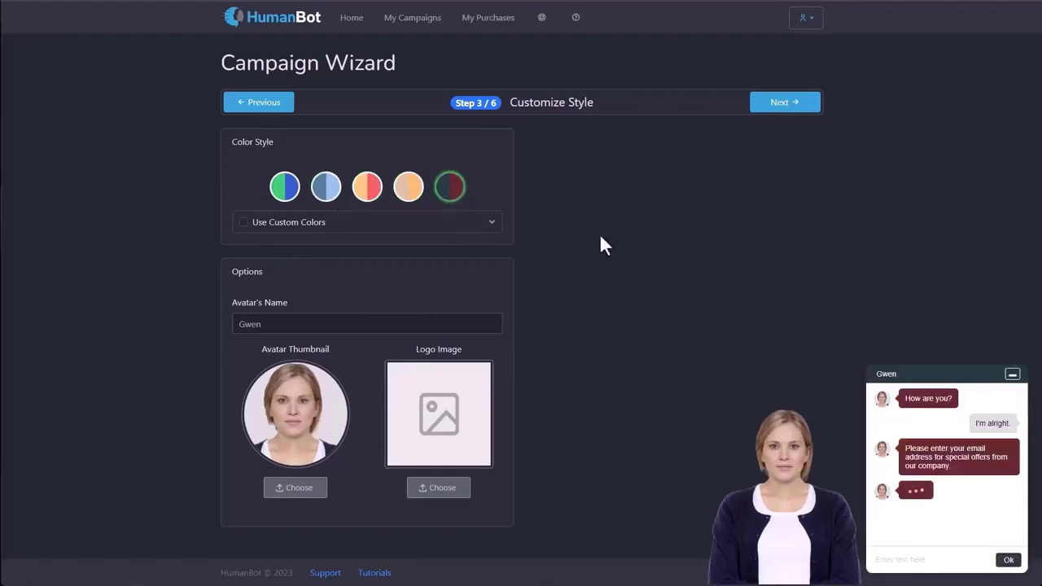
{"action": "left_click", "coordinate": [243, 224]}
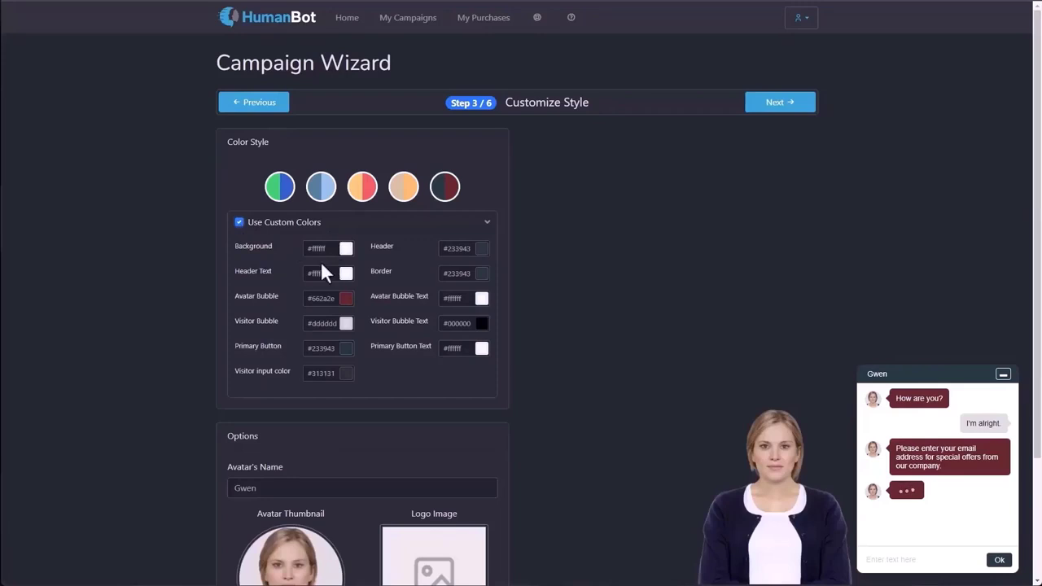
Set the primary button to bright green, then apply the green-blue colour style.
{"action": "left_click", "coordinate": [346, 349]}
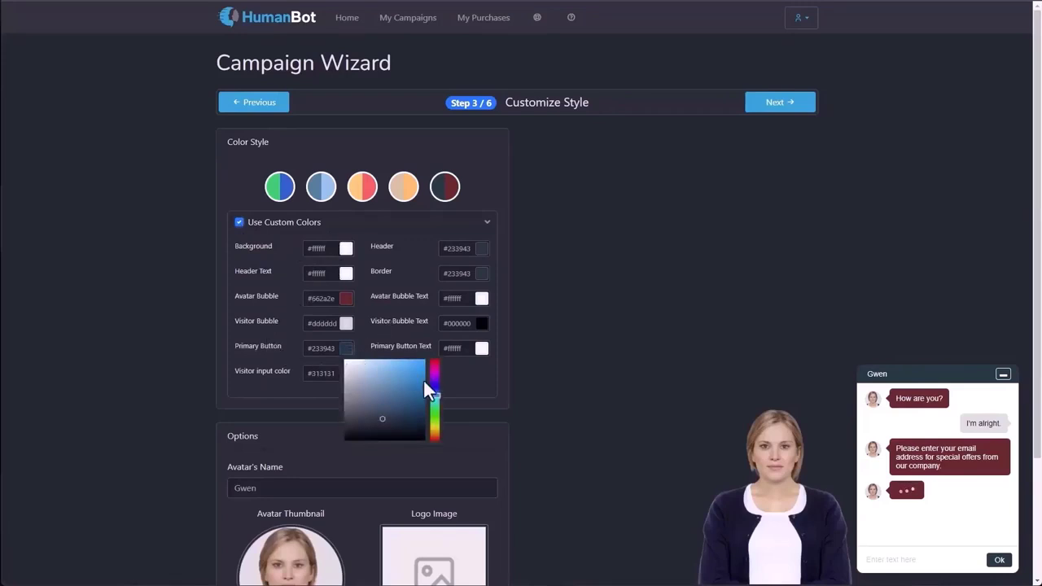
{"action": "left_click", "coordinate": [435, 418]}
{"action": "left_click", "coordinate": [411, 393]}
{"action": "mouse_move", "coordinate": [413, 394]}
{"action": "left_mouse_down"}
{"action": "mouse_move", "coordinate": [411, 371]}
{"action": "mouse_move", "coordinate": [410, 386]}
{"action": "mouse_move", "coordinate": [422, 367]}
{"action": "left_mouse_up"}
{"action": "left_click", "coordinate": [476, 376]}
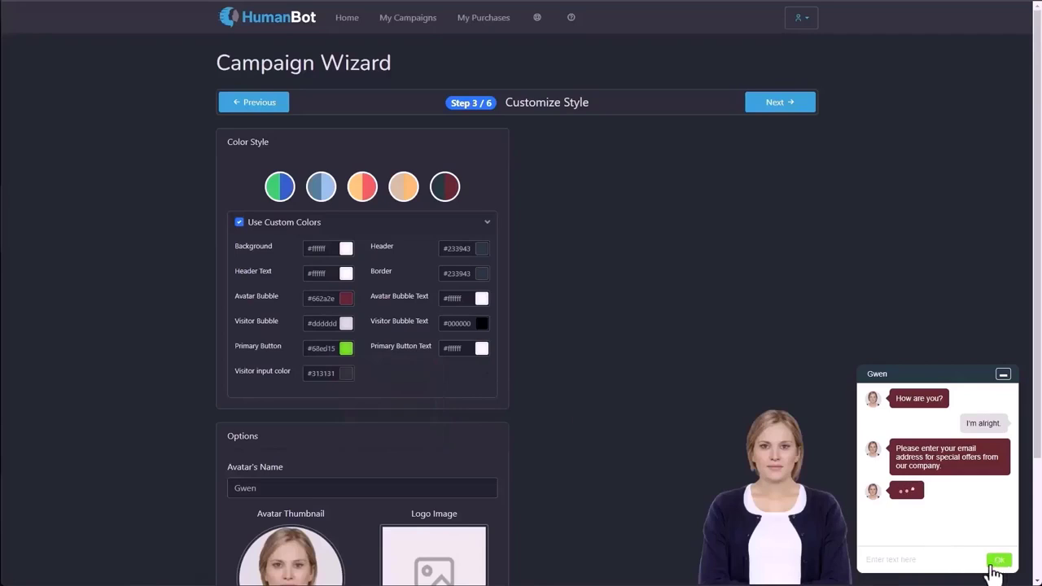
{"action": "left_click", "coordinate": [276, 189]}
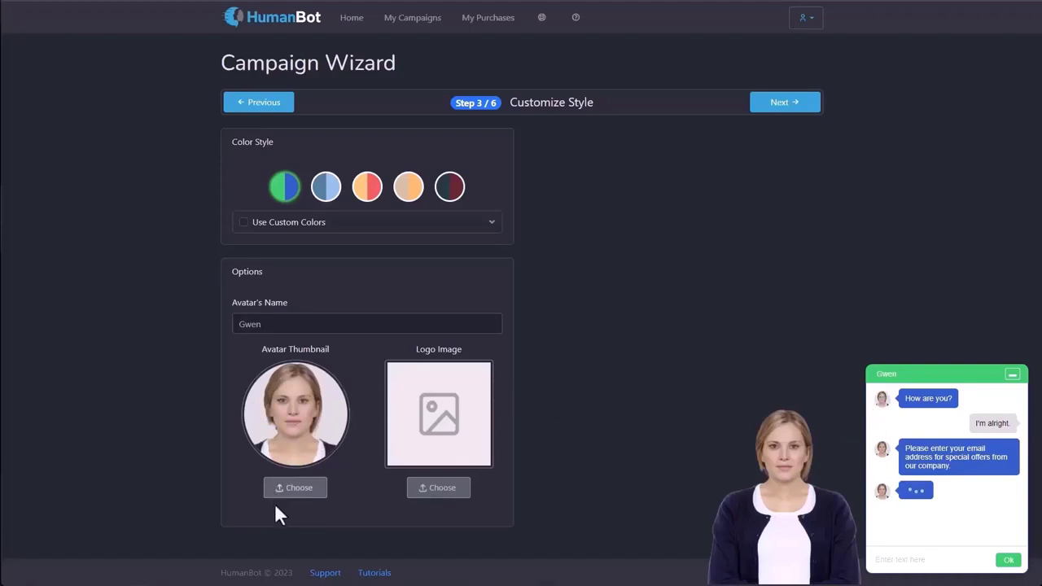
Cancel picking a logo image, leaving it empty, and advance to step 4 Chat Dialog.
{"action": "left_click", "coordinate": [447, 498]}
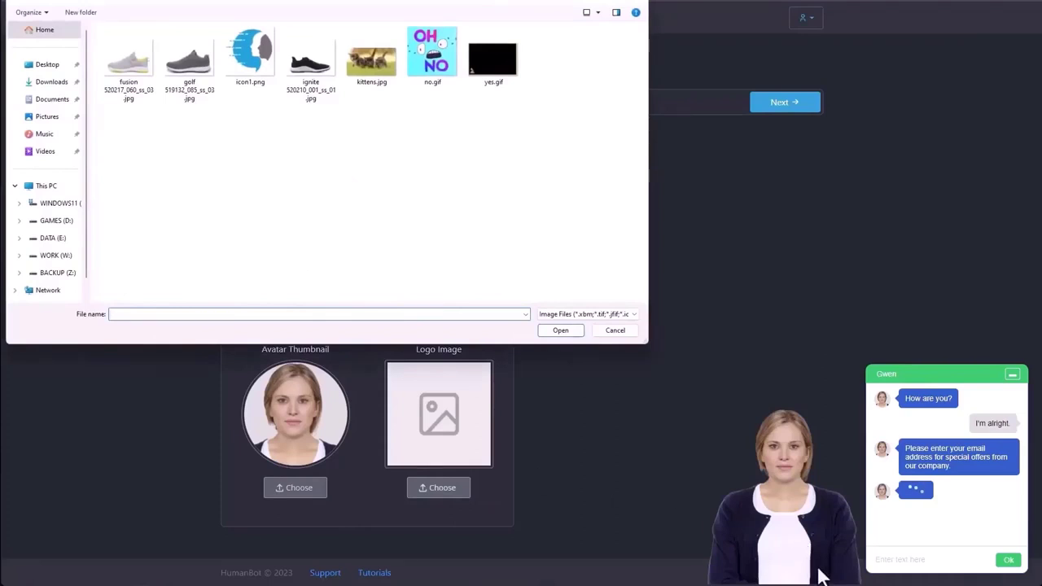
{"action": "left_click", "coordinate": [628, 331]}
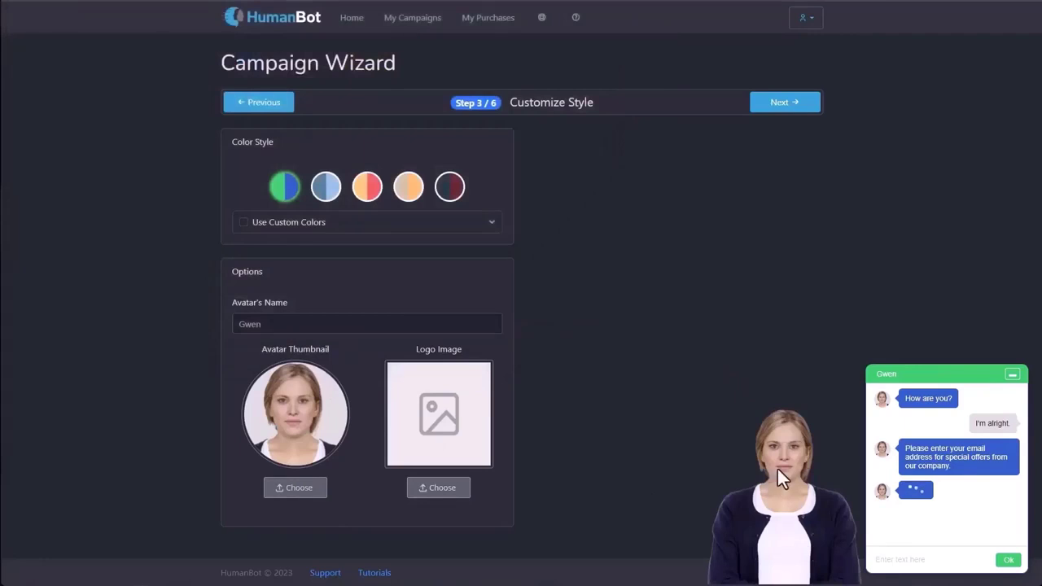
{"action": "left_click", "coordinate": [788, 104]}
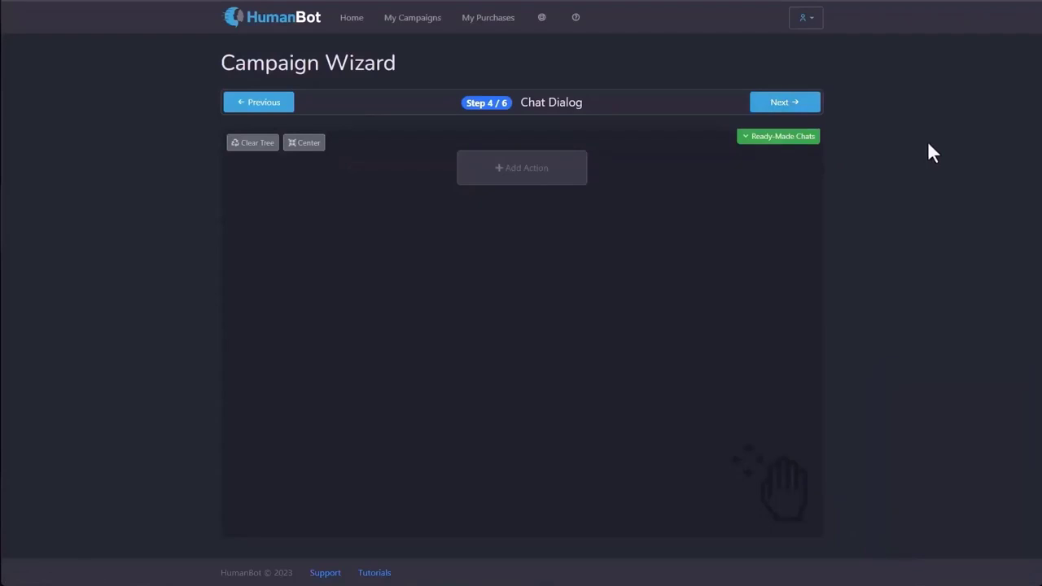
Open the ready-made chat templates and browse standard and spokesperson pages.
{"action": "left_click", "coordinate": [784, 137]}
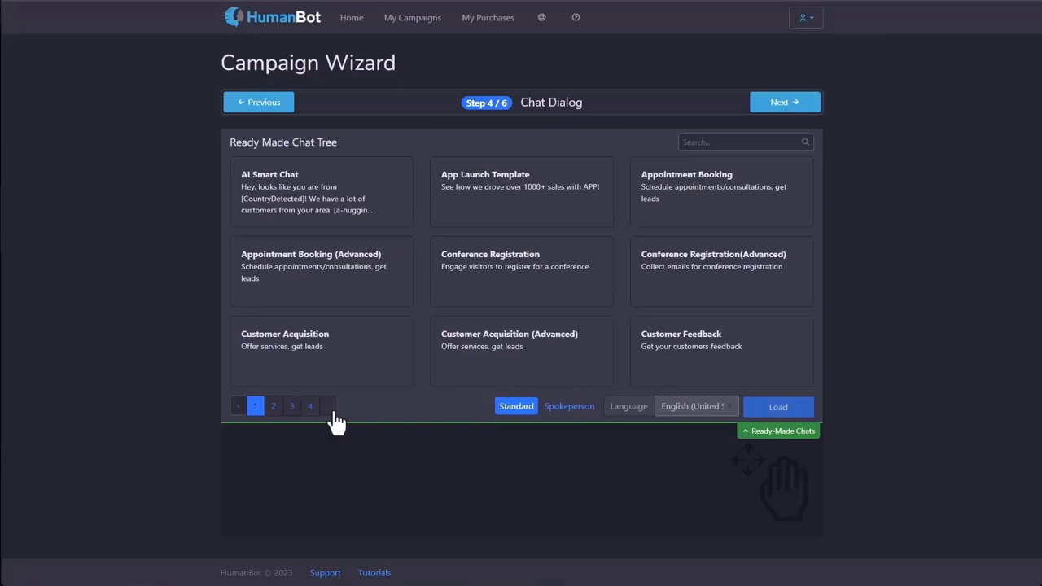
{"action": "left_click", "coordinate": [293, 409]}
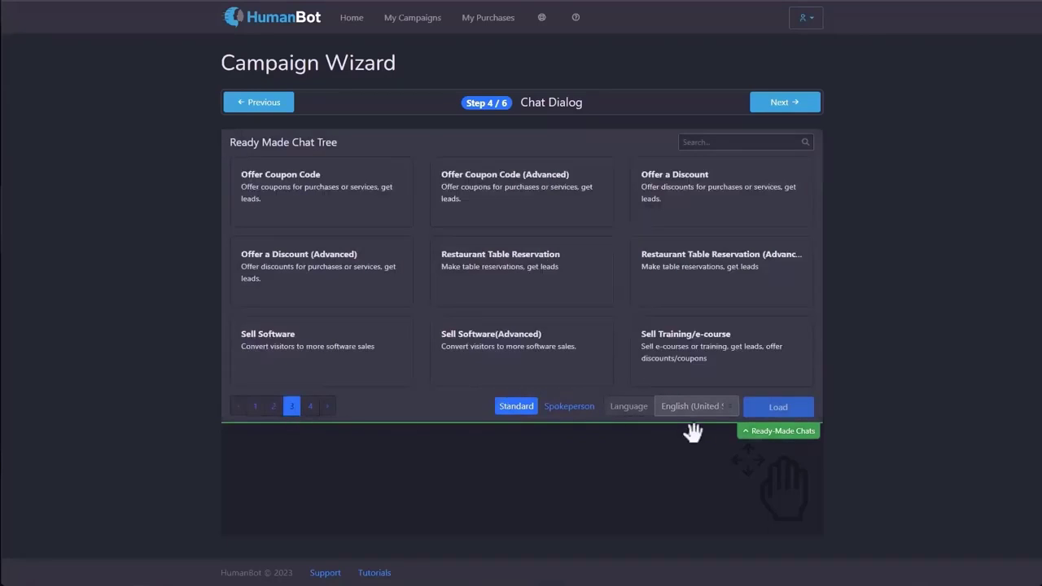
{"action": "left_click", "coordinate": [310, 408]}
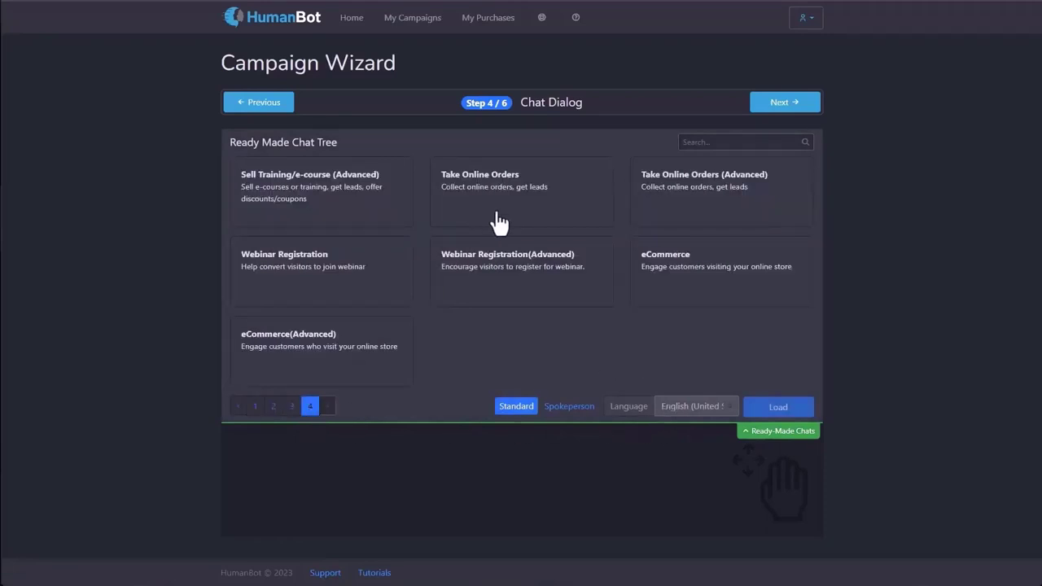
{"action": "left_click", "coordinate": [569, 408]}
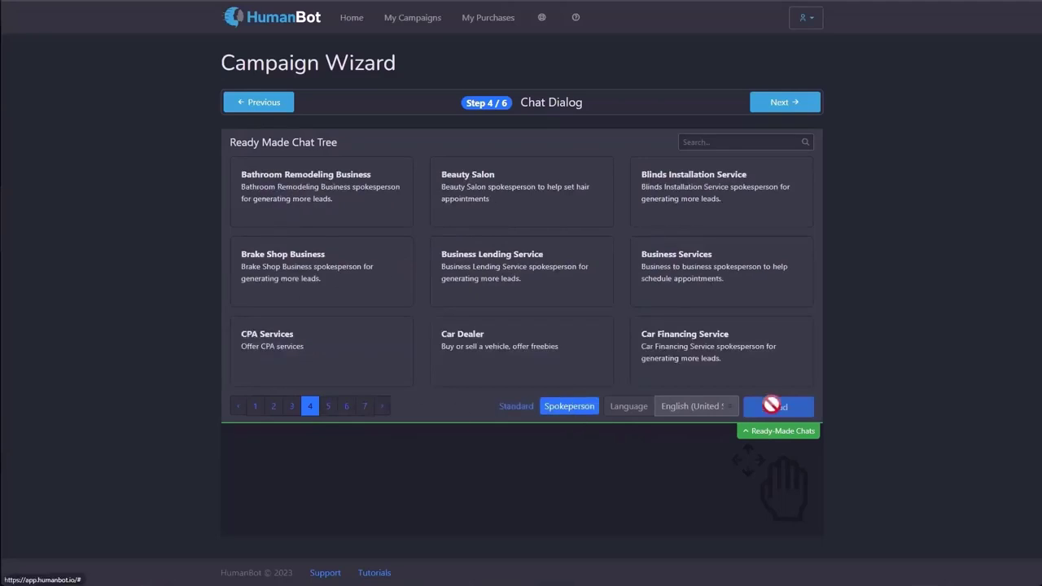
{"action": "left_click", "coordinate": [329, 409]}
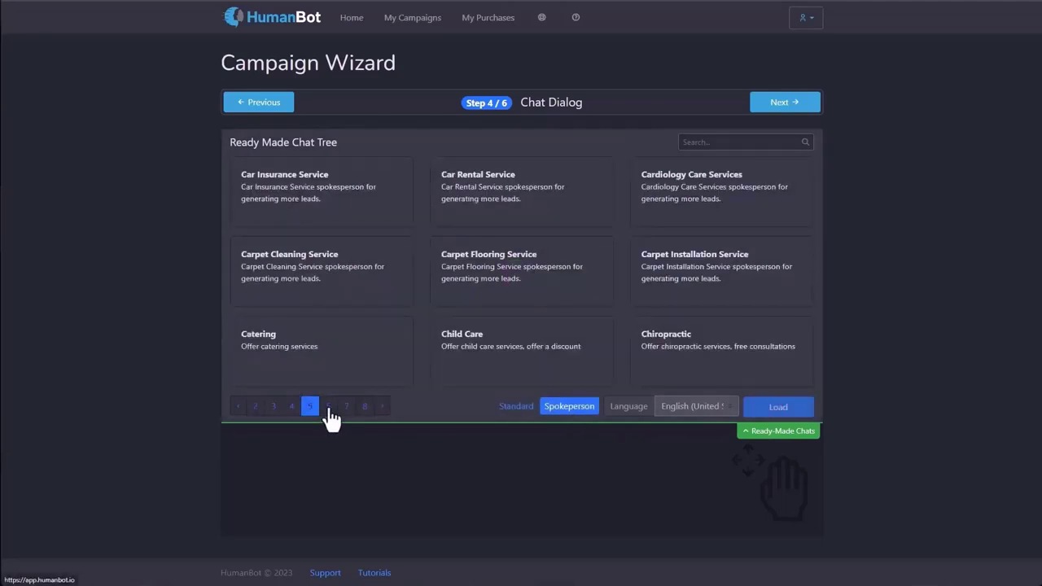
{"action": "left_click", "coordinate": [344, 409]}
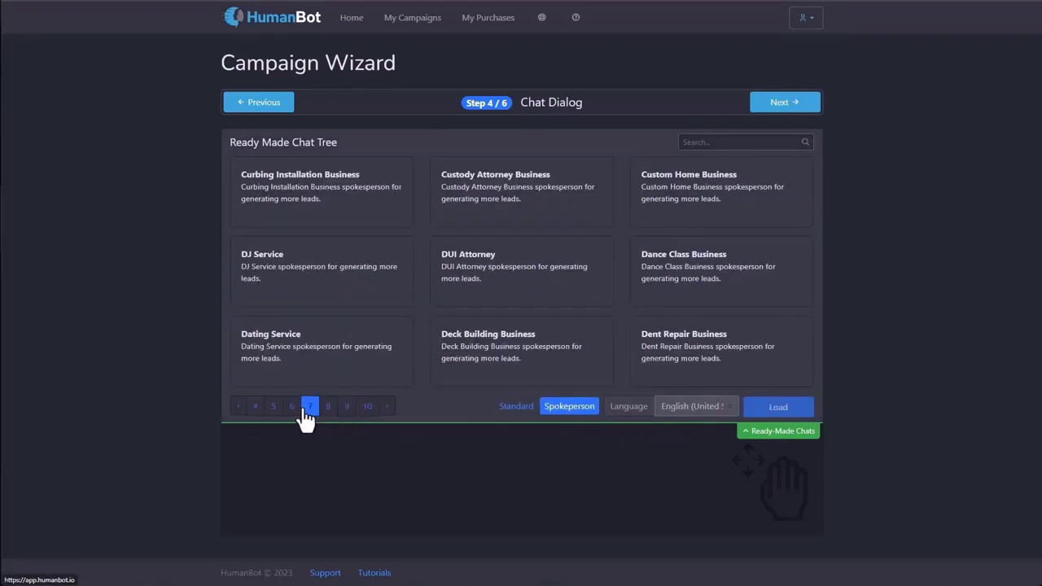
{"action": "left_click", "coordinate": [275, 408]}
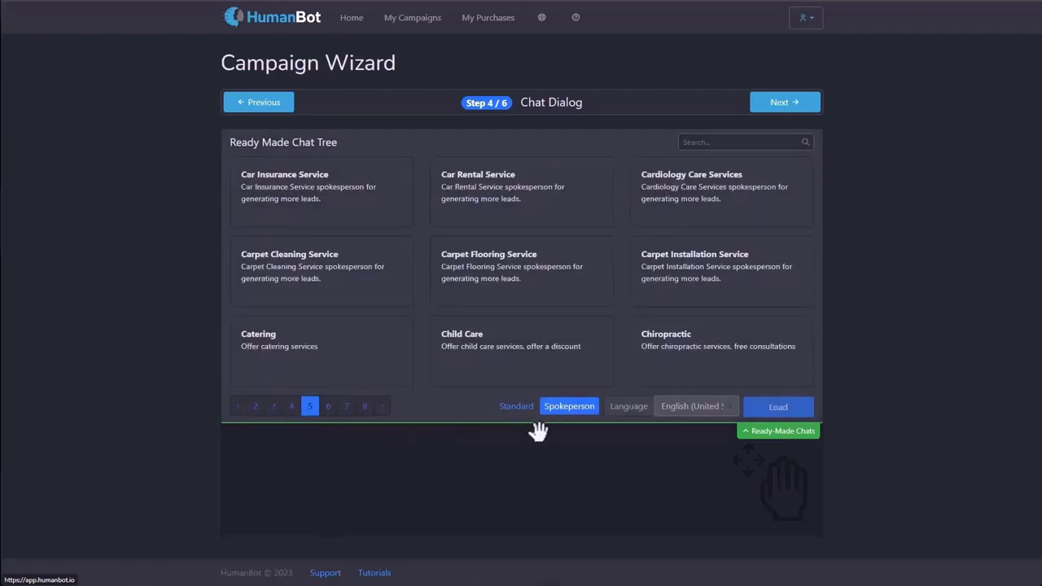
{"action": "left_click", "coordinate": [516, 407]}
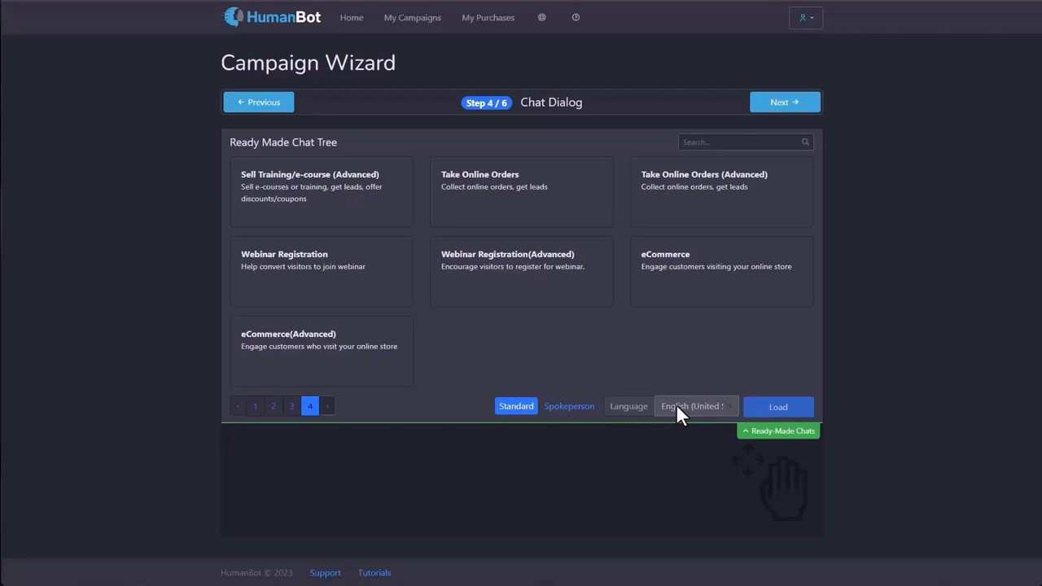
Keep English (United States) as template language and show the Spokesperson templates.
{"action": "left_click", "coordinate": [676, 404]}
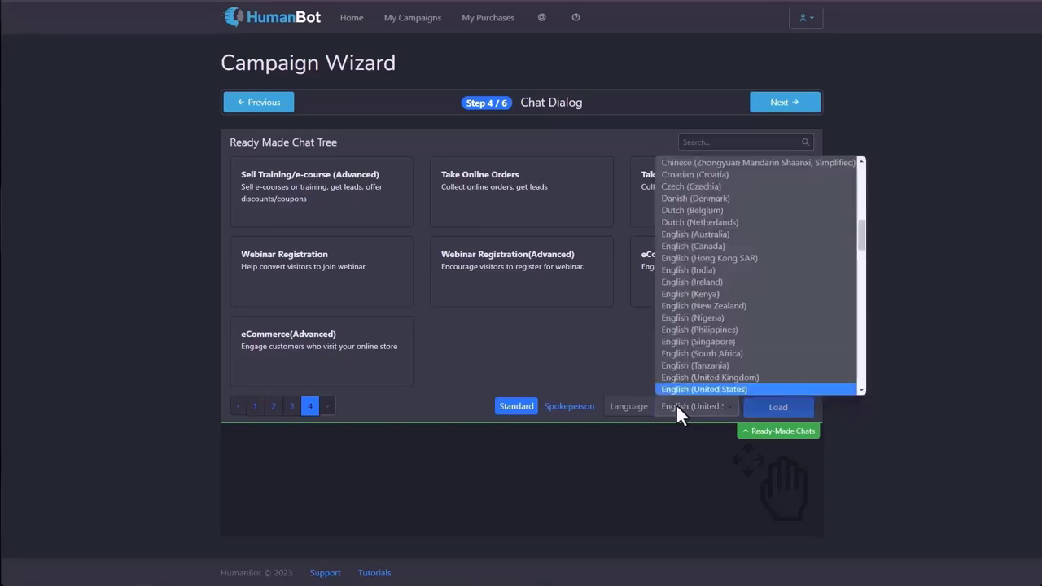
{"action": "scroll", "coordinate": [758, 297], "scroll_direction": "down", "scroll_amount": 5}
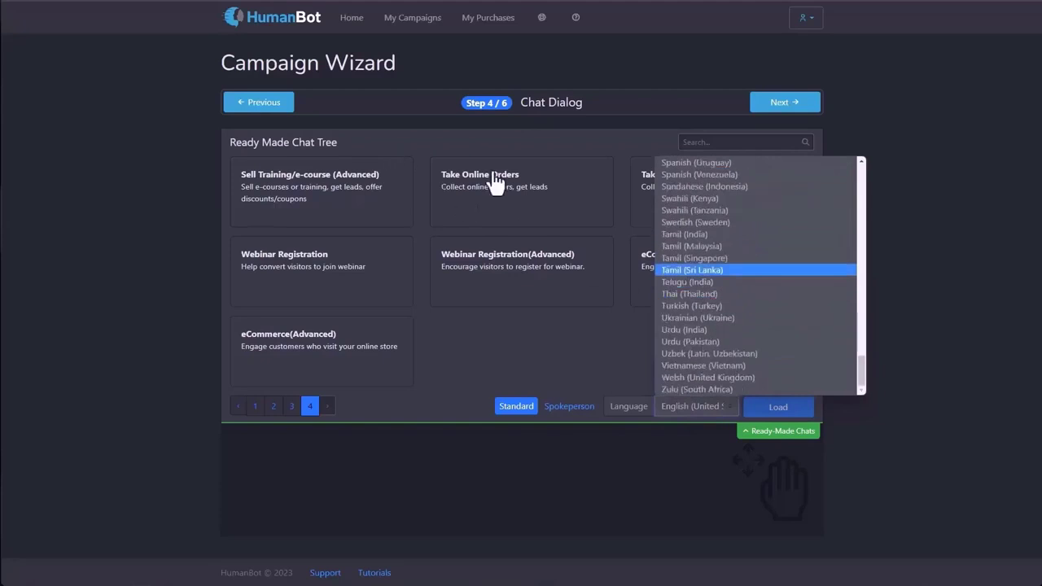
{"action": "left_click", "coordinate": [565, 329]}
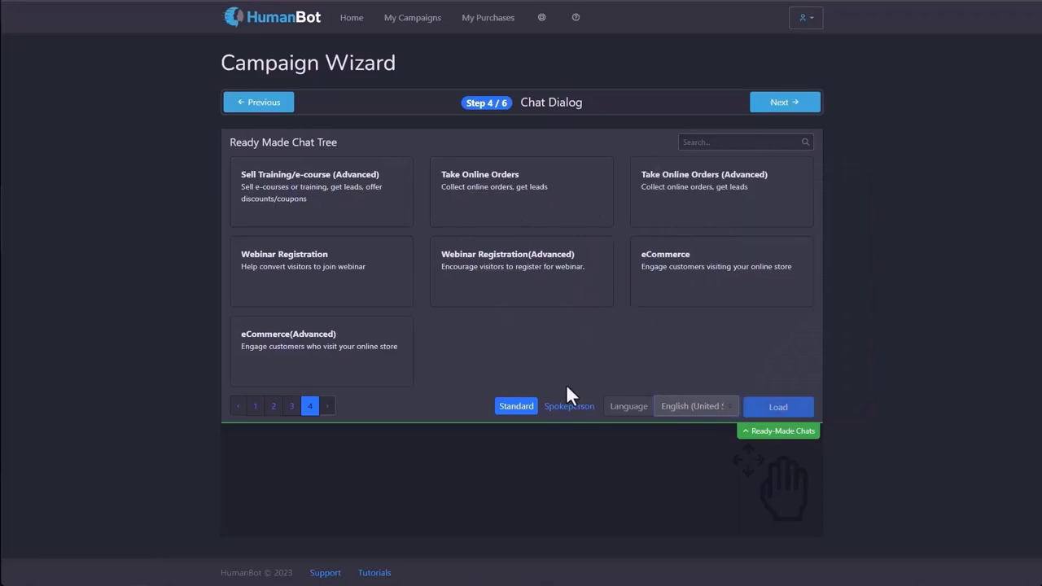
{"action": "left_click", "coordinate": [569, 406]}
Search templates for 'dentis' and load the Dentist chat tree.
{"action": "left_click", "coordinate": [717, 142]}
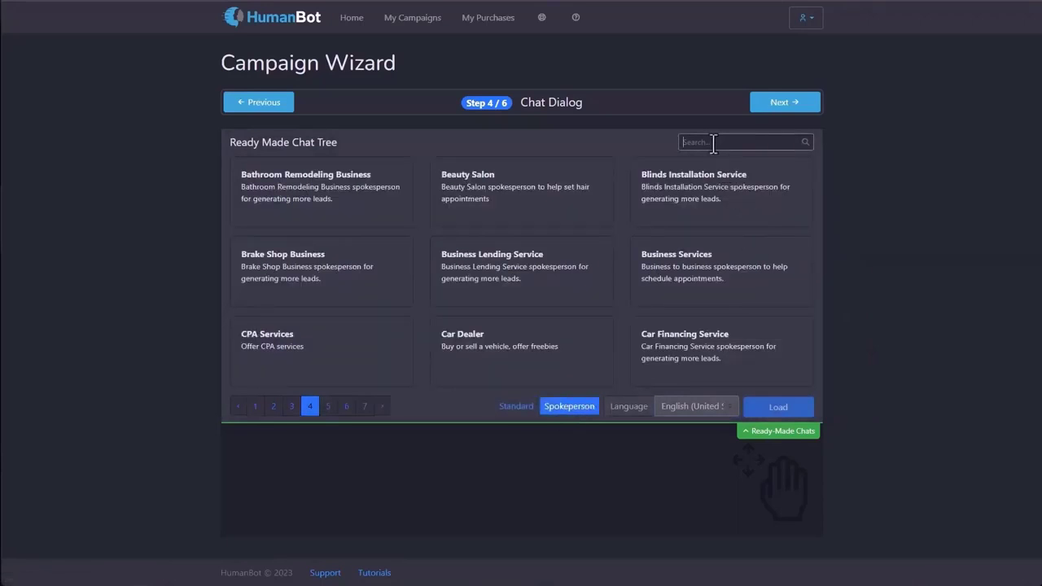
{"action": "type", "text": "dentist"}
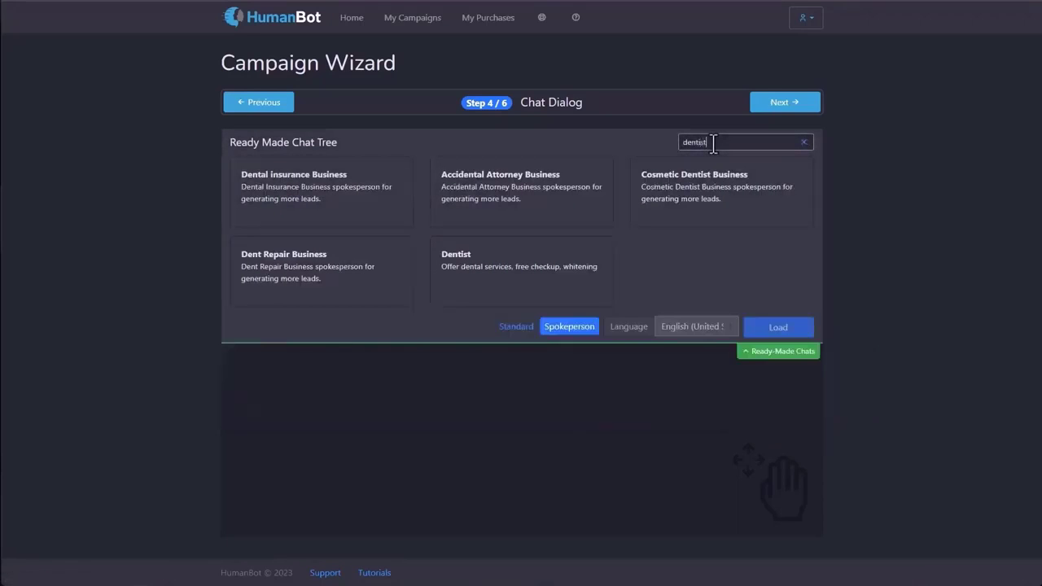
{"action": "left_click", "coordinate": [506, 205]}
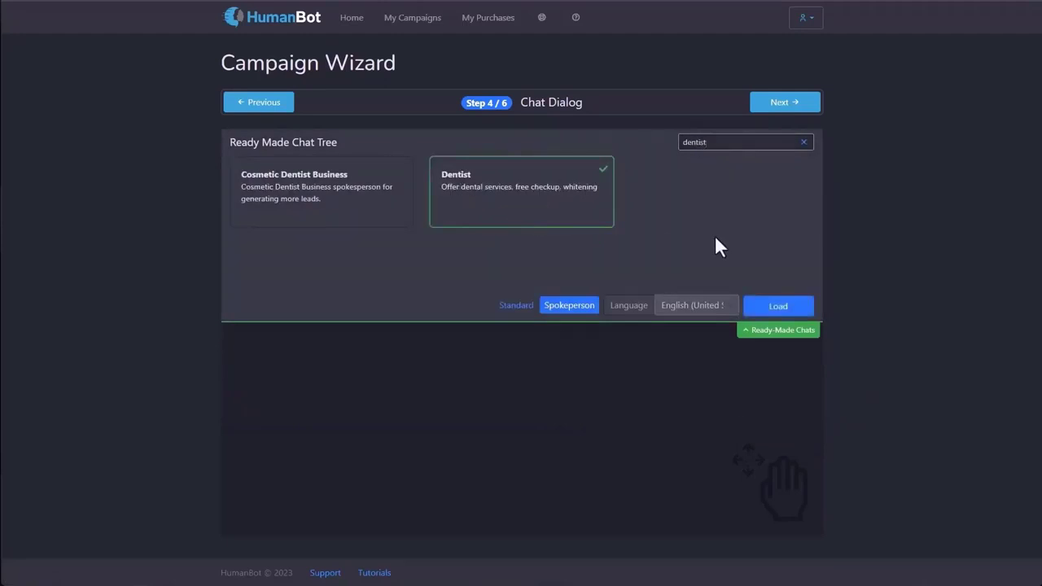
{"action": "left_click", "coordinate": [776, 305]}
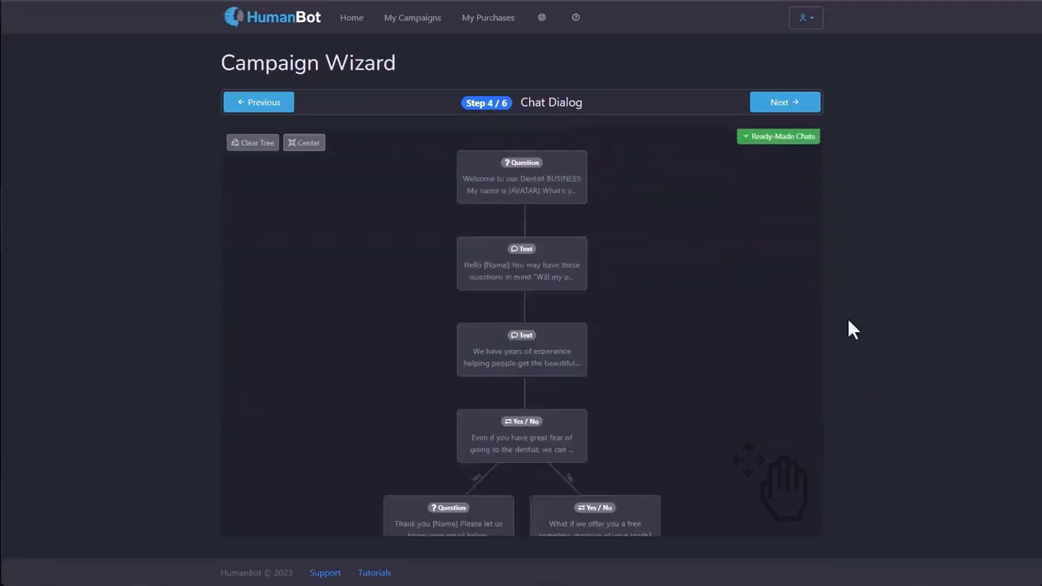
Pan around the loaded Dentist tree and recentre it to review its nodes.
{"action": "left_click_drag", "start_coordinate": [661, 381], "coordinate": [663, 130]}
{"action": "left_click_drag", "start_coordinate": [705, 274], "coordinate": [649, 84]}
{"action": "left_click_drag", "start_coordinate": [710, 242], "coordinate": [770, 467]}
{"action": "left_click_drag", "start_coordinate": [668, 227], "coordinate": [709, 407]}
{"action": "left_click_drag", "start_coordinate": [696, 247], "coordinate": [635, 204]}
{"action": "left_click_drag", "start_coordinate": [665, 273], "coordinate": [514, 121]}
{"action": "left_click_drag", "start_coordinate": [650, 275], "coordinate": [566, 194]}
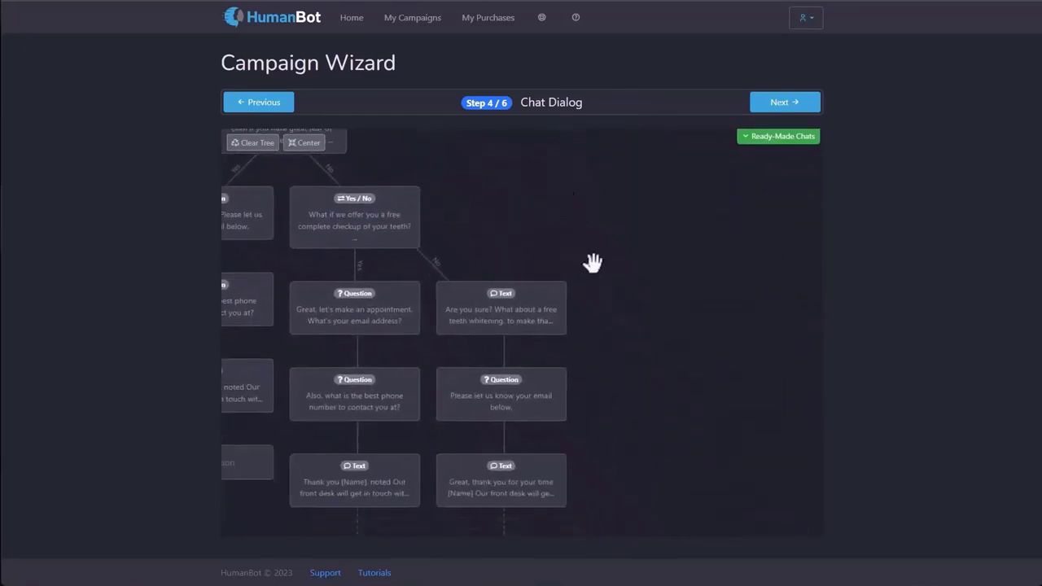
{"action": "left_click_drag", "start_coordinate": [596, 265], "coordinate": [583, 204]}
{"action": "left_click_drag", "start_coordinate": [542, 163], "coordinate": [707, 384]}
{"action": "left_click_drag", "start_coordinate": [473, 407], "coordinate": [454, 127]}
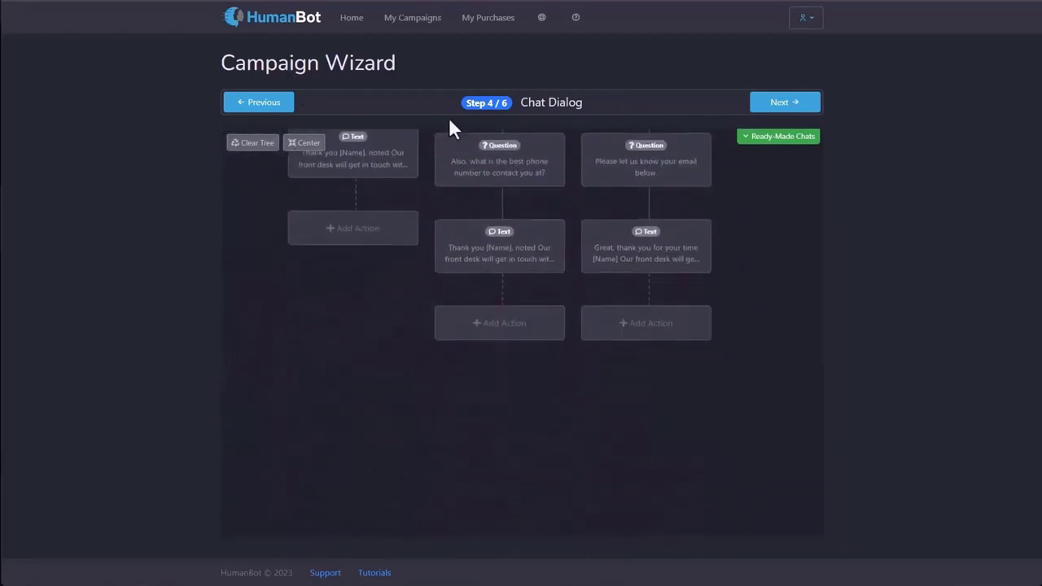
{"action": "left_click_drag", "start_coordinate": [453, 367], "coordinate": [497, 553]}
{"action": "left_click_drag", "start_coordinate": [649, 188], "coordinate": [814, 310]}
{"action": "left_click_drag", "start_coordinate": [477, 254], "coordinate": [424, 521]}
{"action": "left_click_drag", "start_coordinate": [585, 347], "coordinate": [269, 131]}
{"action": "left_click_drag", "start_coordinate": [607, 383], "coordinate": [459, 165]}
{"action": "left_click_drag", "start_coordinate": [551, 358], "coordinate": [500, 230]}
{"action": "left_click", "coordinate": [306, 146]}
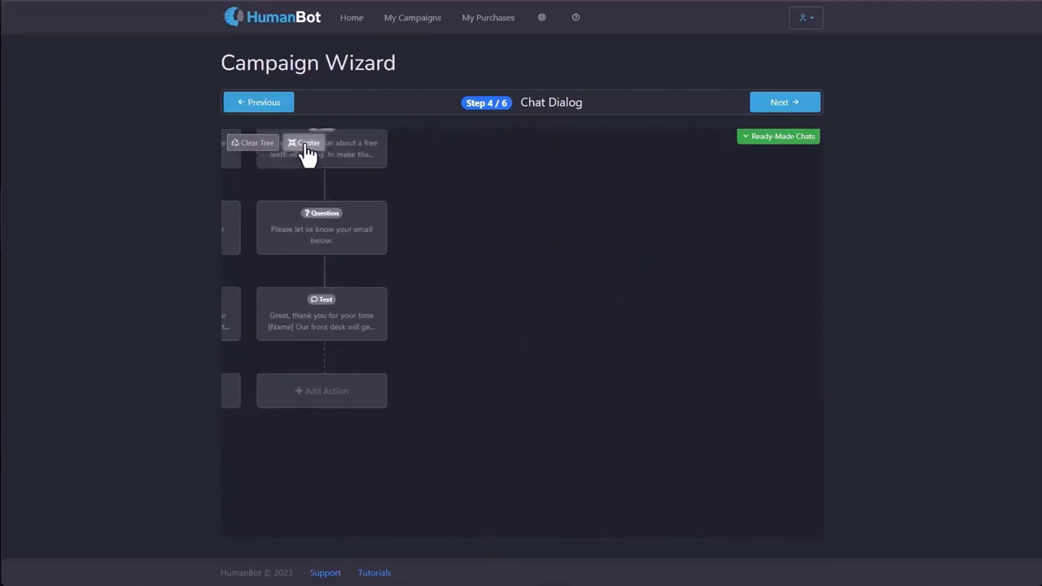
{"action": "left_click_drag", "start_coordinate": [428, 399], "coordinate": [635, 498]}
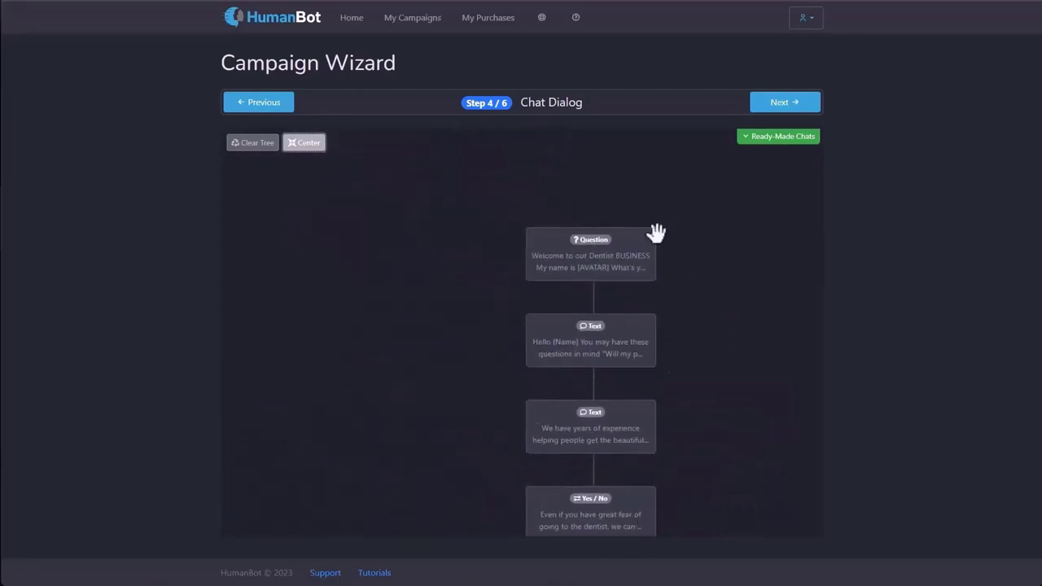
Clear the whole Dentist chat tree and open Add Action for the first message.
{"action": "left_click", "coordinate": [268, 148]}
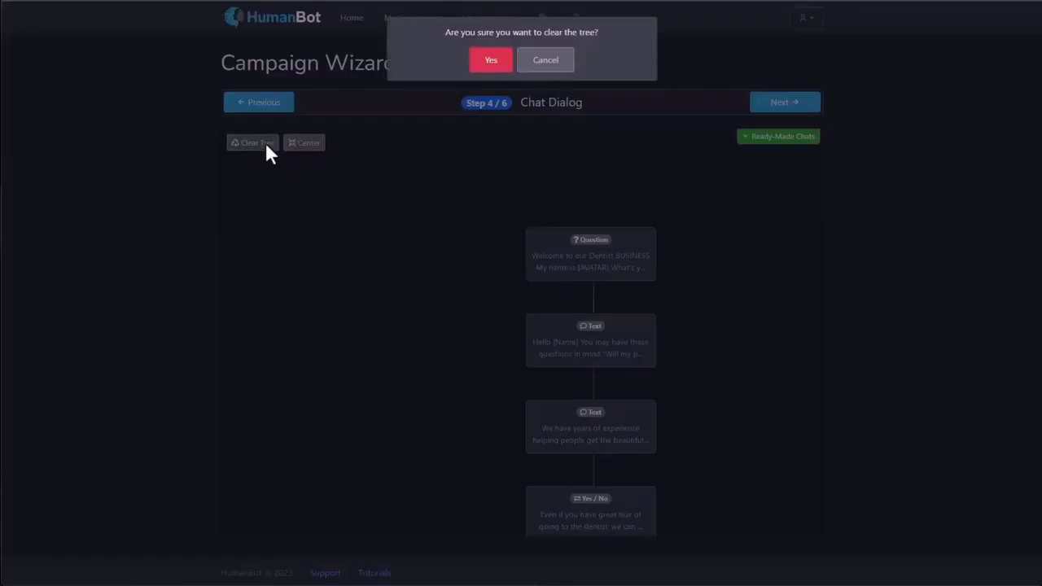
{"action": "left_click", "coordinate": [492, 63]}
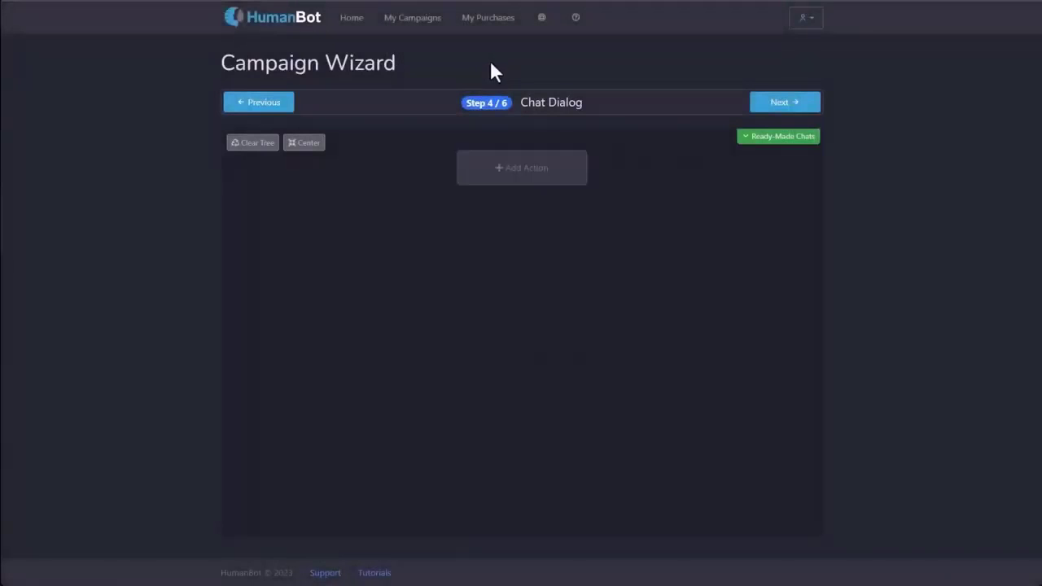
{"action": "left_click", "coordinate": [526, 180]}
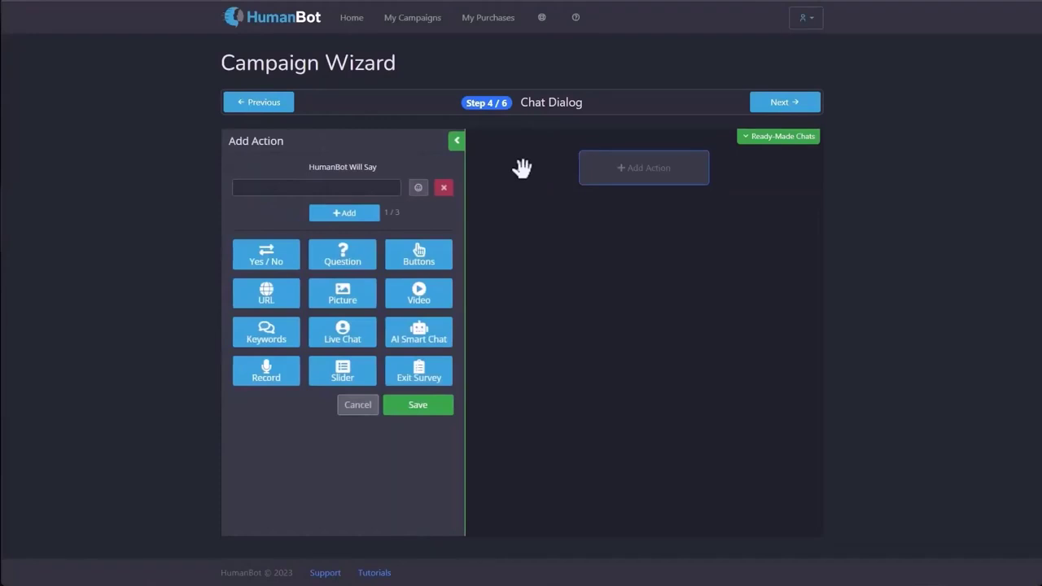
Write the greeting 'Hello, my name is Helena.' and add a second line 'It's so nice to see you'.
{"action": "left_click", "coordinate": [350, 195]}
{"action": "type", "text": "Hello."}
{"action": "type", "text": " my name is Helena"}
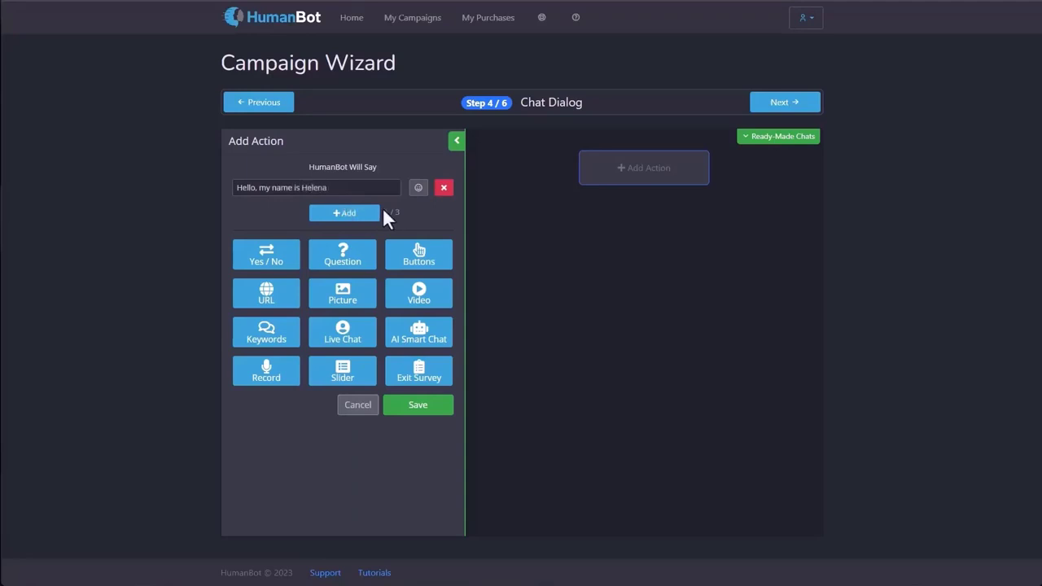
{"action": "type", "text": "."}
{"action": "left_click", "coordinate": [371, 214]}
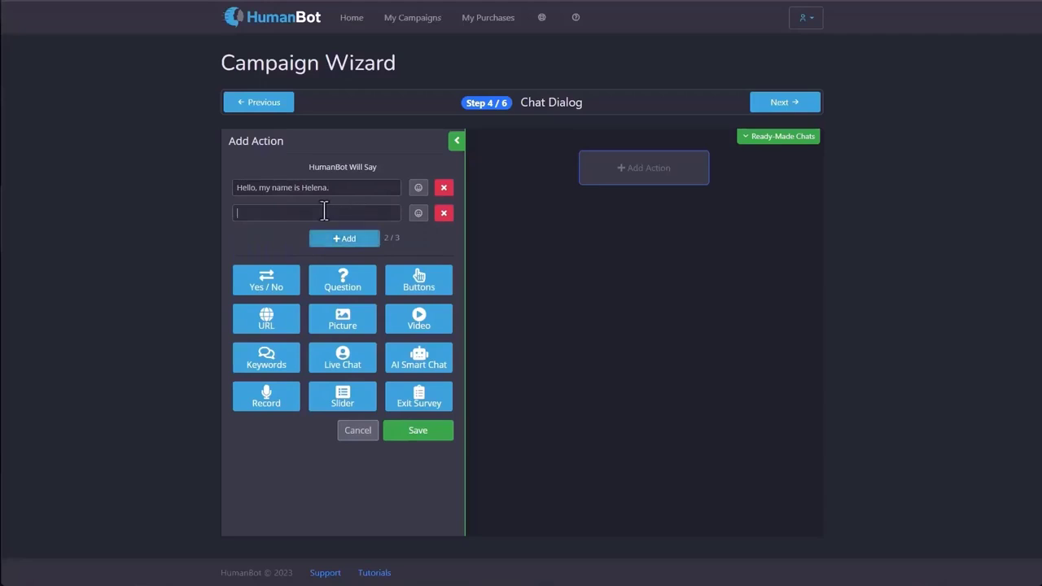
{"action": "type", "text": "It's so  nice to see you"}
Browse the emoji picker's Basic, Animated and Data tabs, then select the name in the first line.
{"action": "left_click", "coordinate": [418, 215]}
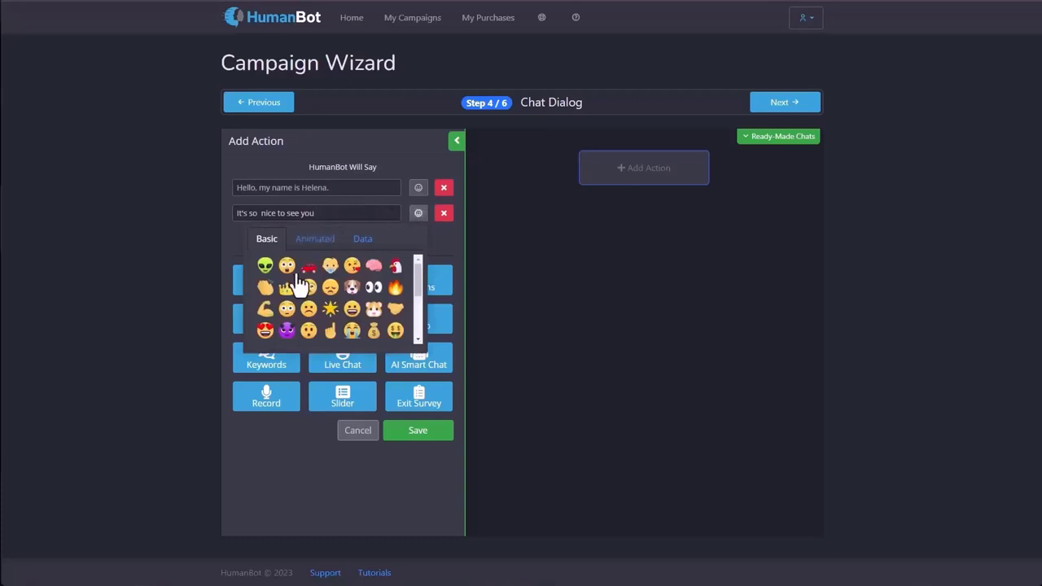
{"action": "scroll", "coordinate": [297, 281], "scroll_direction": "down", "scroll_amount": 3}
{"action": "scroll", "coordinate": [297, 281], "scroll_direction": "up", "scroll_amount": 3}
{"action": "left_click", "coordinate": [323, 241]}
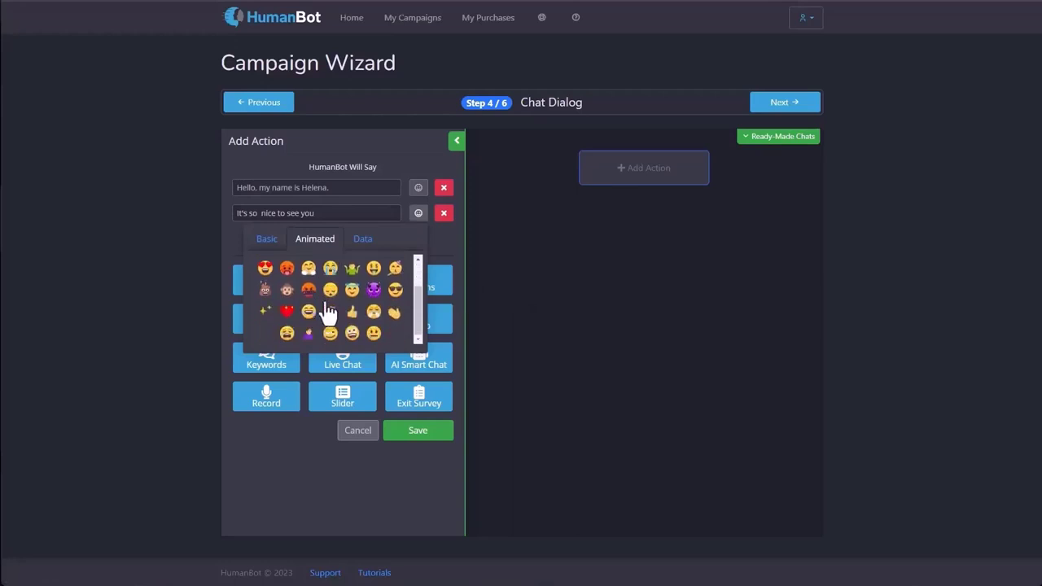
{"action": "left_click", "coordinate": [361, 243]}
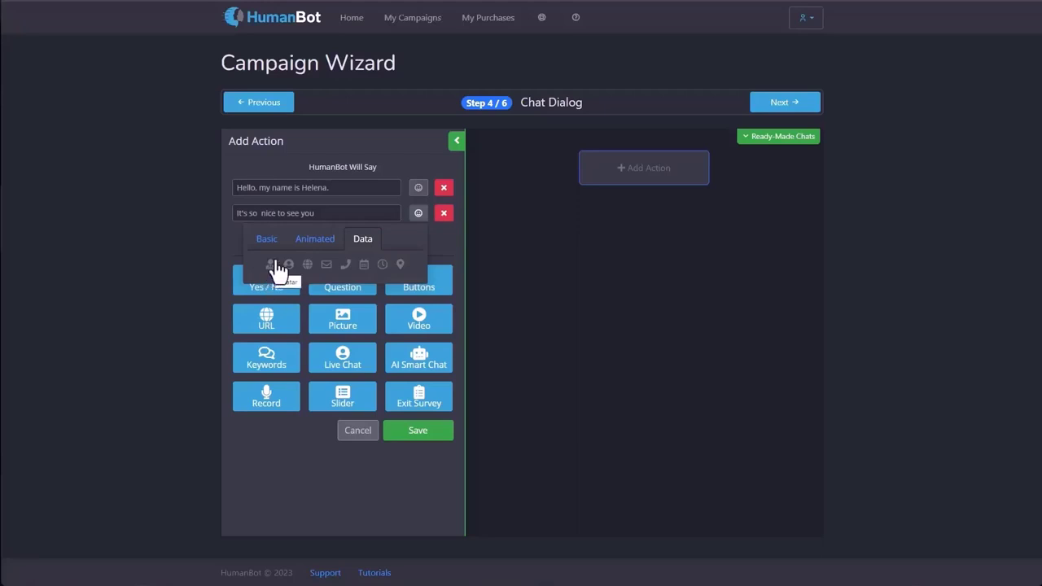
{"action": "left_click_drag", "start_coordinate": [301, 189], "coordinate": [349, 191]}
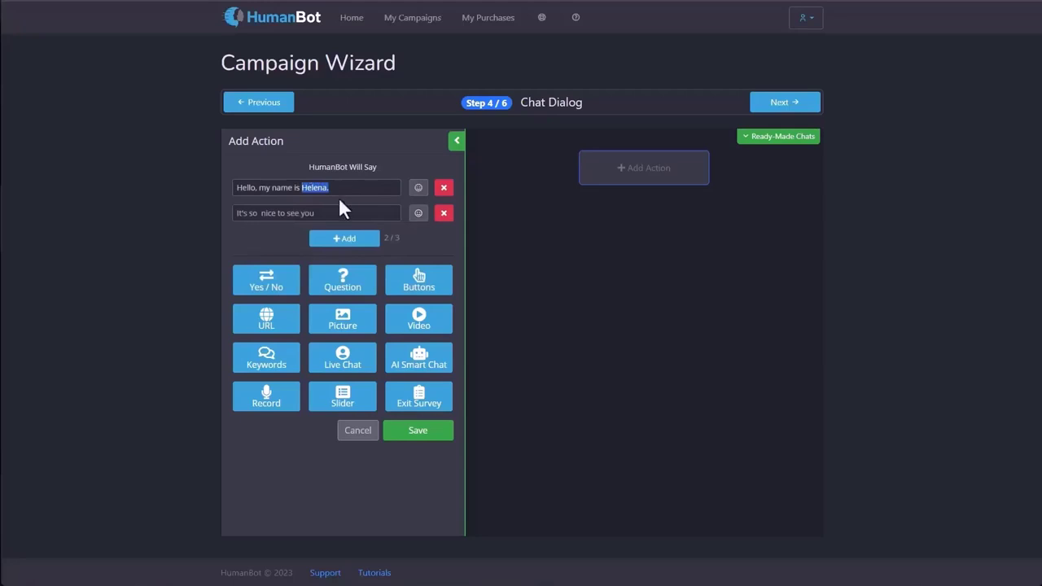
Replace the name in the first line with the [Avatar] data placeholder.
{"action": "key", "text": "BackSpace"}
{"action": "left_click", "coordinate": [419, 188]}
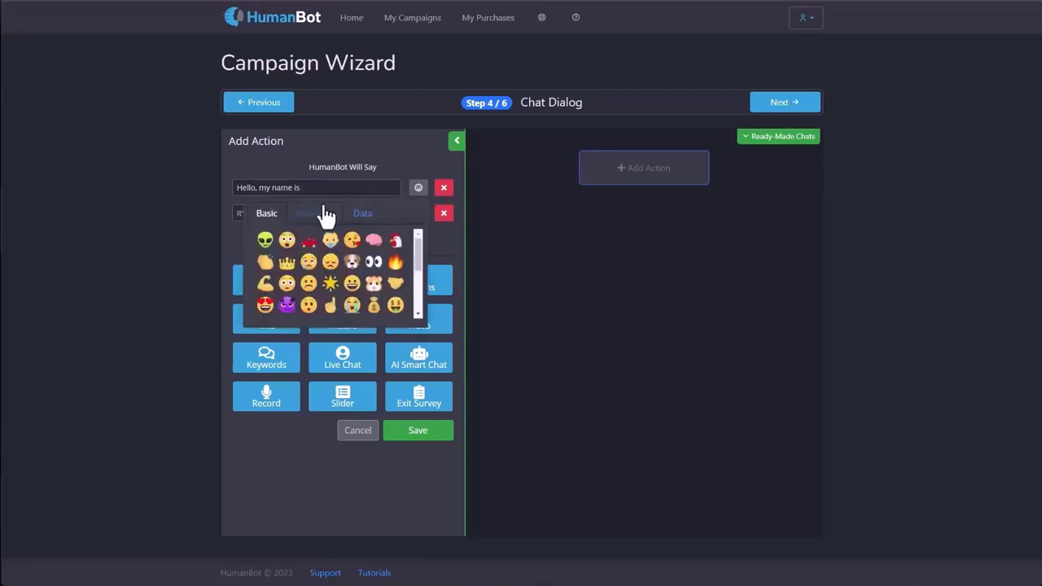
{"action": "left_click", "coordinate": [364, 216]}
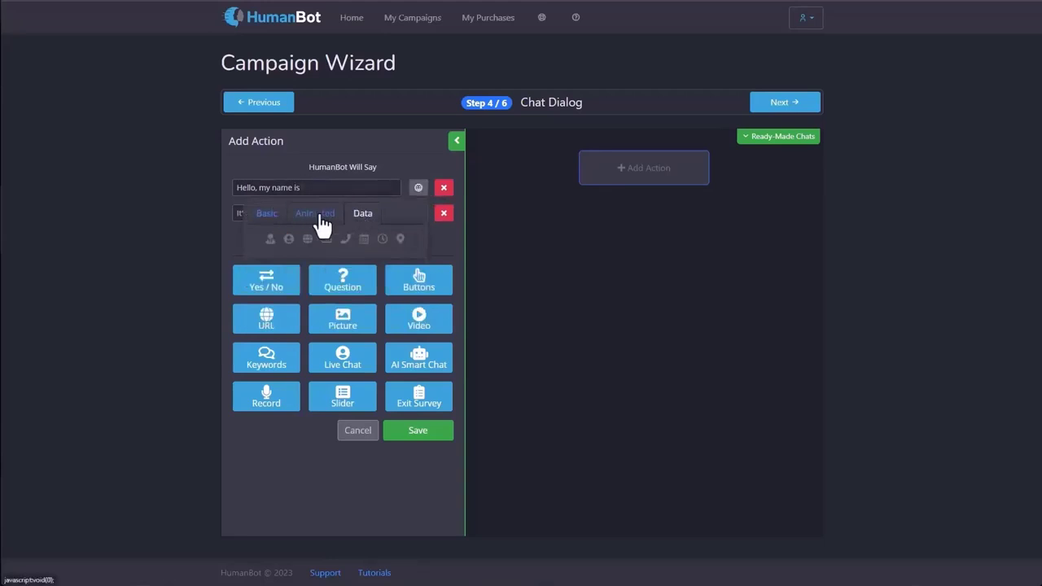
{"action": "left_click", "coordinate": [269, 242]}
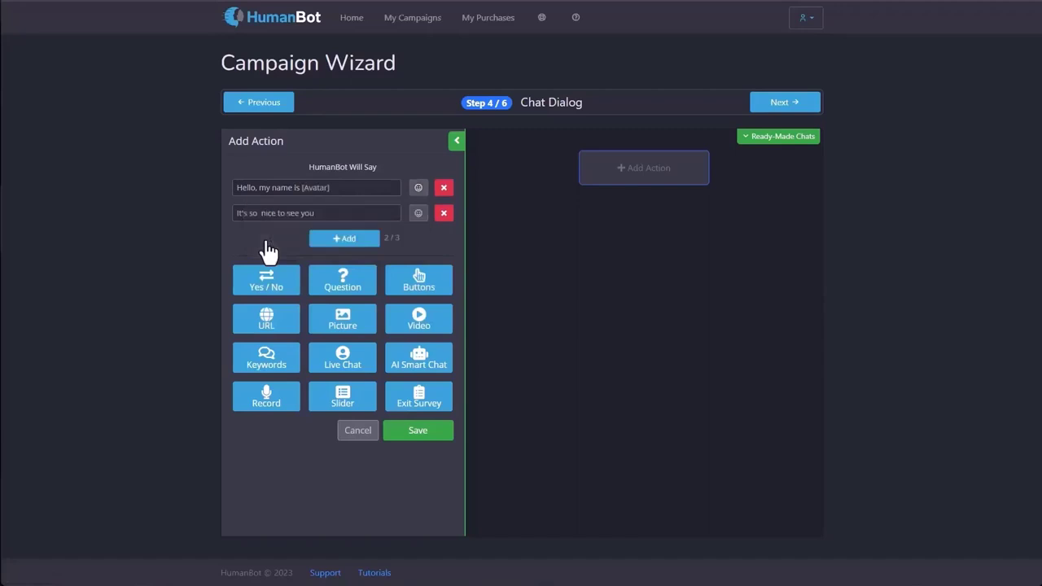
Open the second line's emoji picker, then add a third, empty message line.
{"action": "left_click", "coordinate": [322, 214]}
{"action": "left_click", "coordinate": [418, 213]}
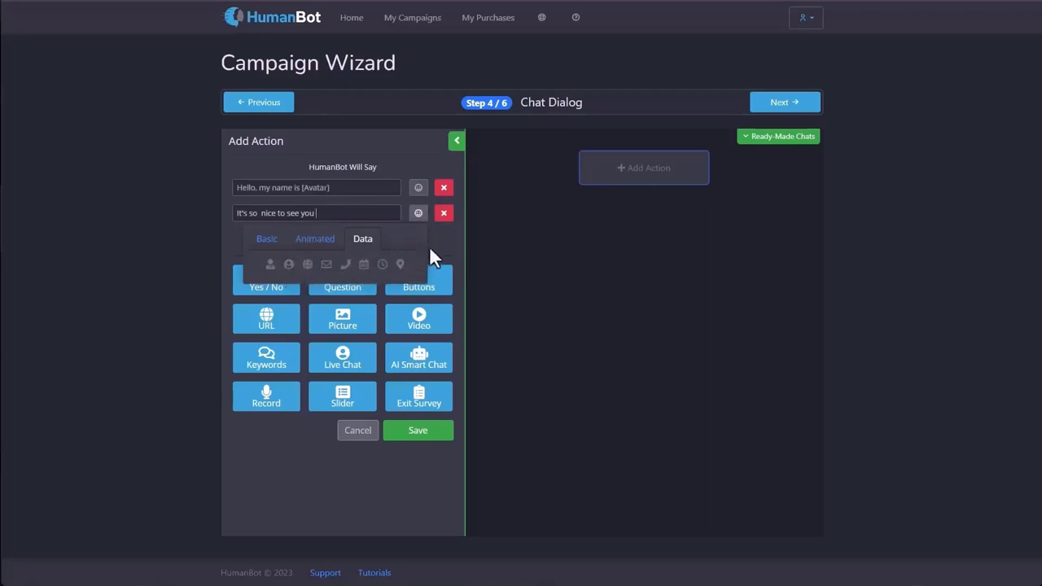
{"action": "left_click", "coordinate": [370, 238]}
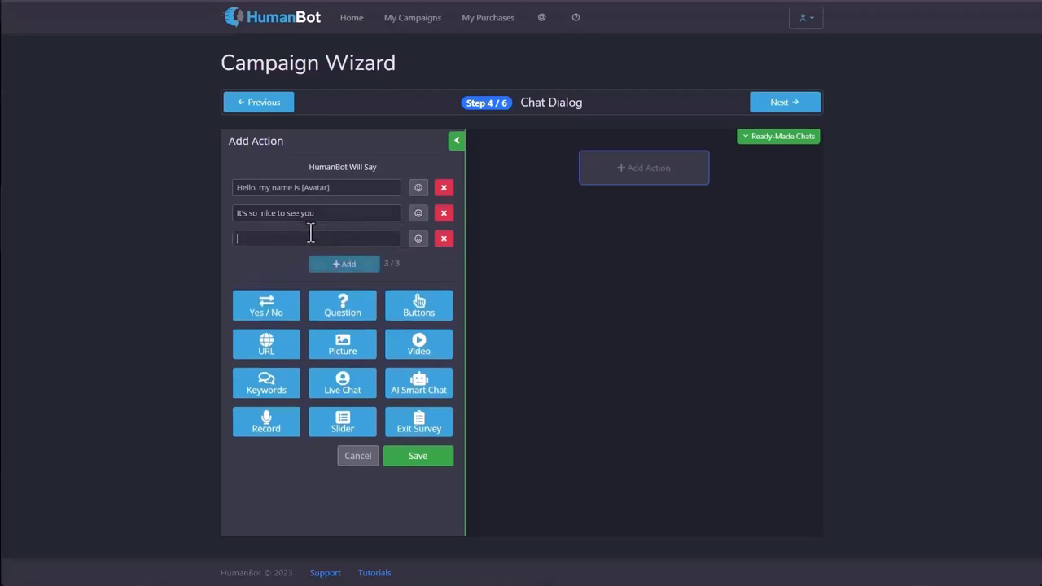
Type 'I see you're from' in the third line and insert the [CountryDetected] placeholder.
{"action": "type", "text": "I see you're from"}
{"action": "left_click", "coordinate": [418, 238]}
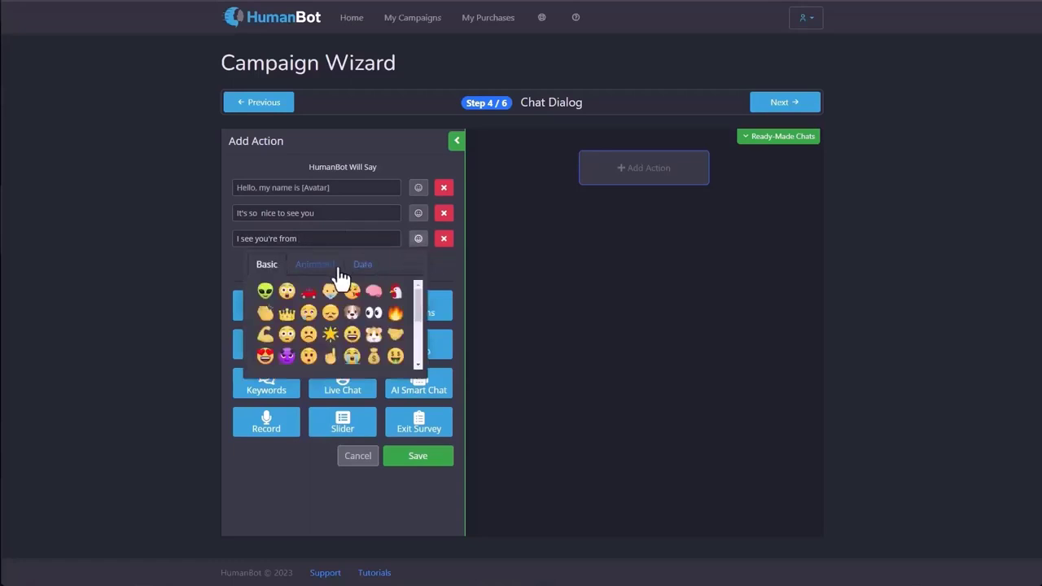
{"action": "left_click", "coordinate": [361, 267]}
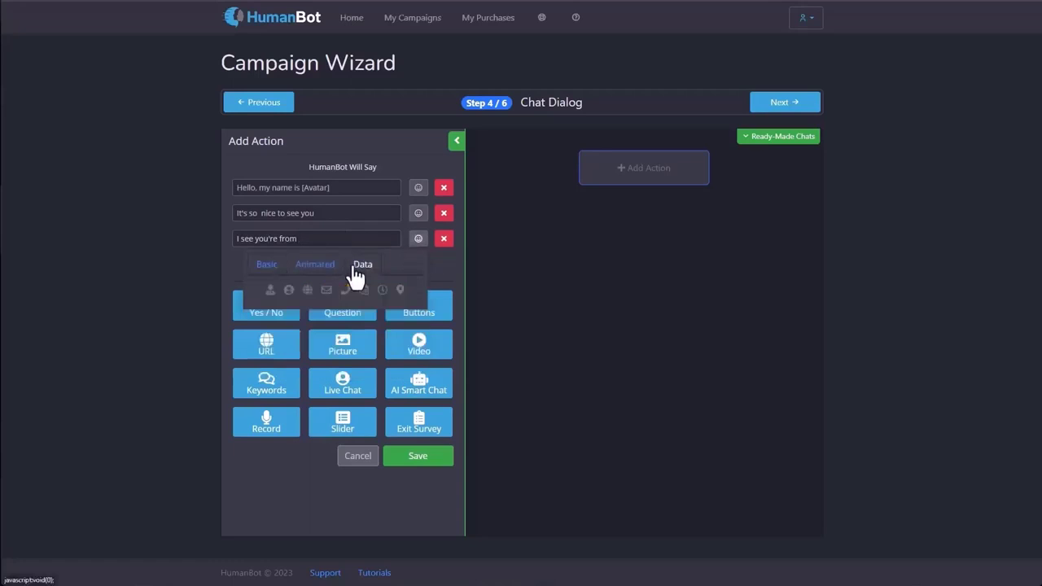
{"action": "left_click", "coordinate": [307, 291]}
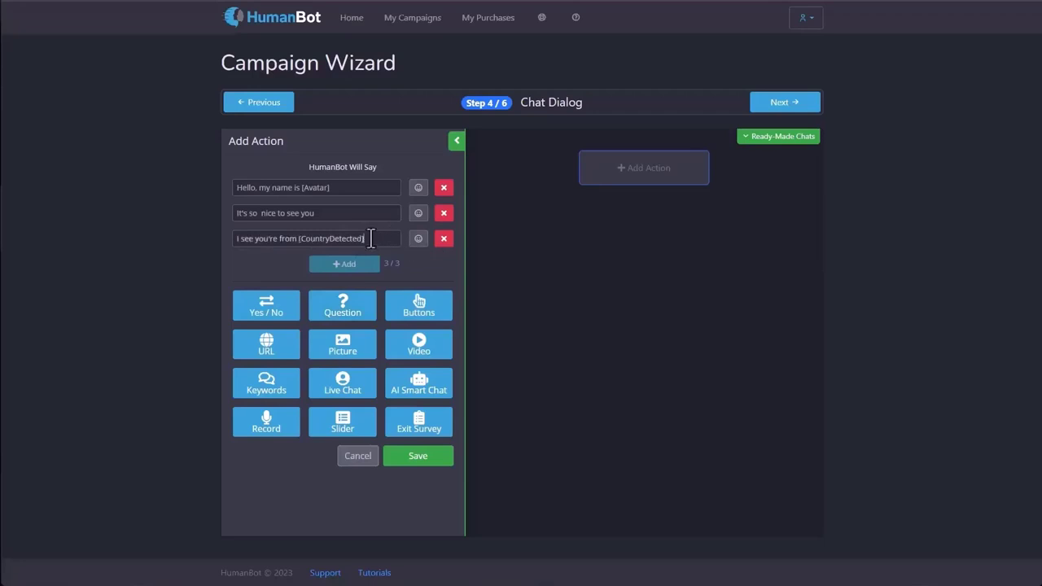
{"action": "left_click", "coordinate": [417, 238]}
{"action": "left_click", "coordinate": [363, 264]}
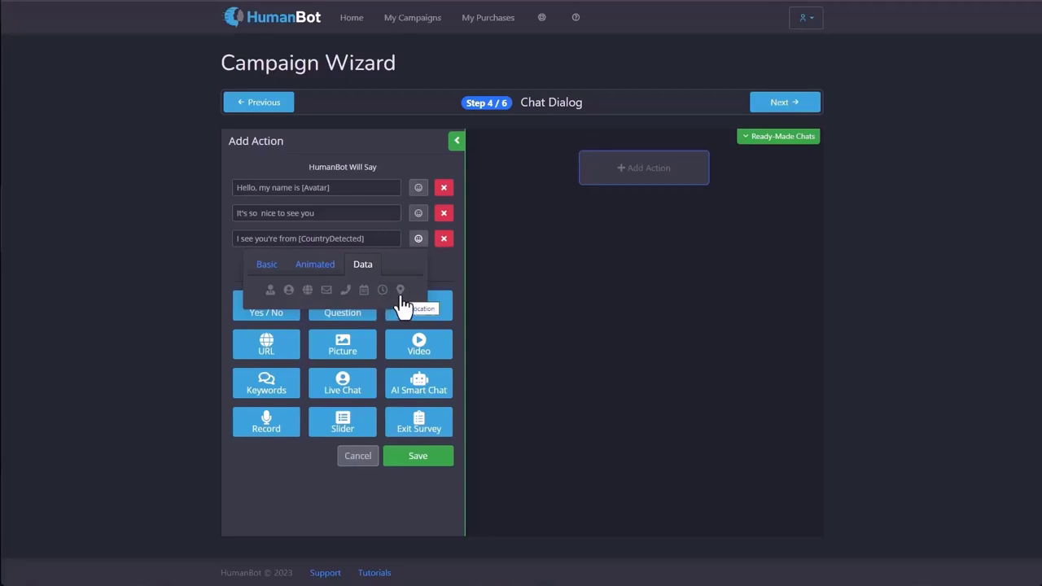
Delete the second and third lines, leaving 'Hello, my name is [Avatar]', and save the Text step.
{"action": "left_click", "coordinate": [443, 271]}
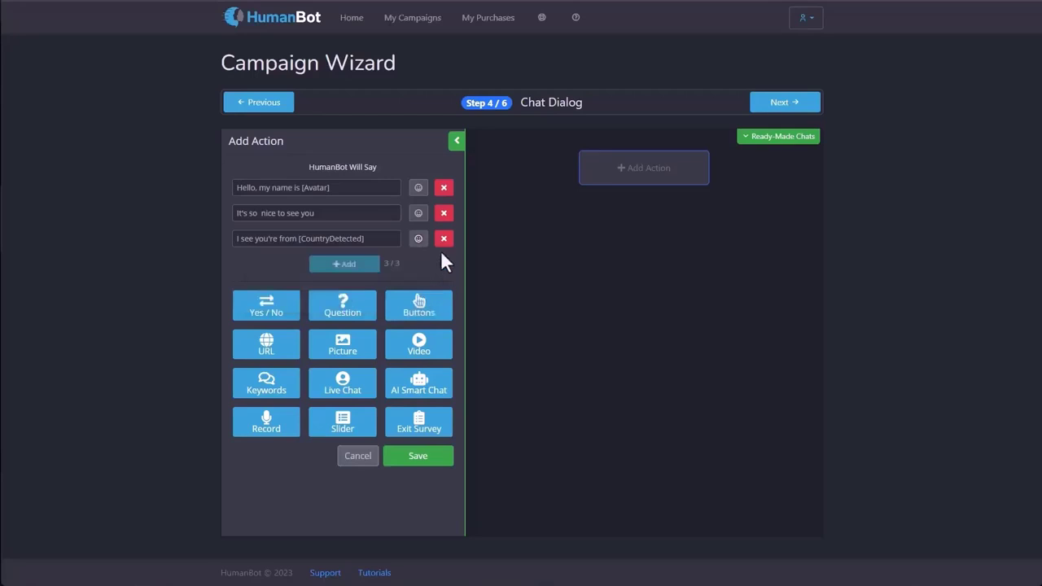
{"action": "left_click", "coordinate": [443, 214]}
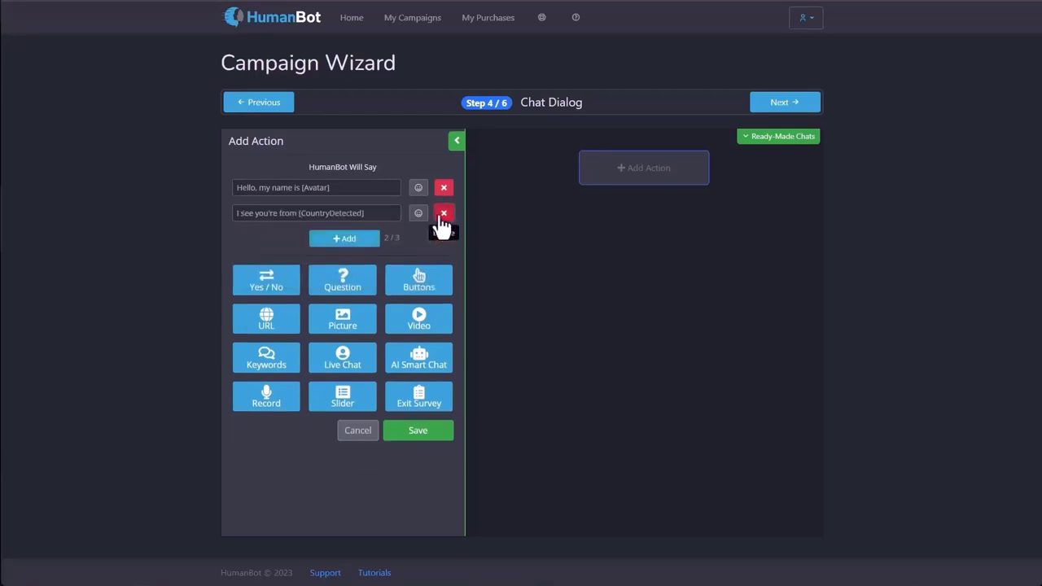
{"action": "left_click", "coordinate": [443, 213]}
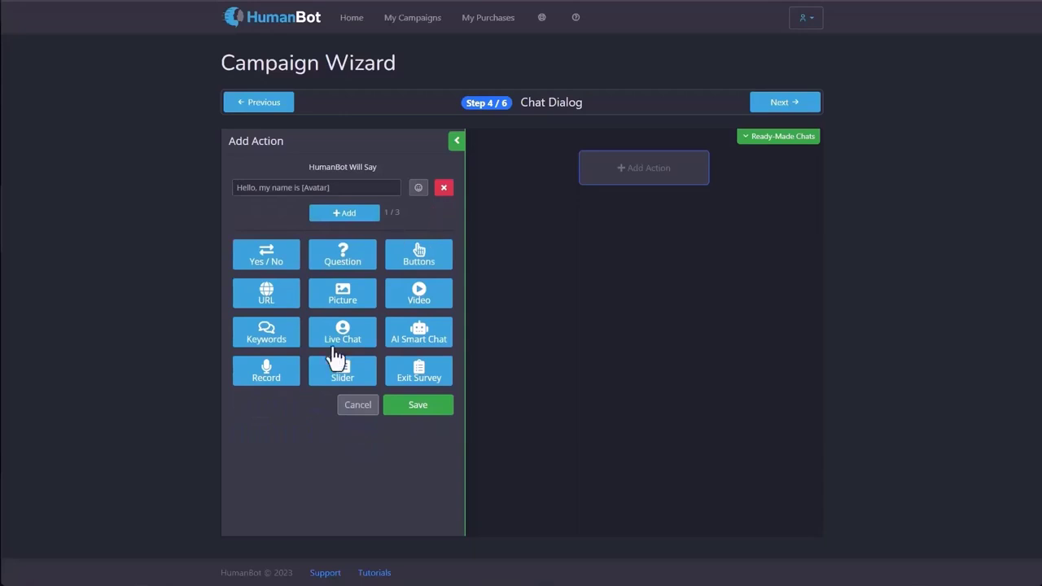
{"action": "left_click", "coordinate": [433, 416]}
{"action": "mouse_move", "coordinate": [548, 181]}
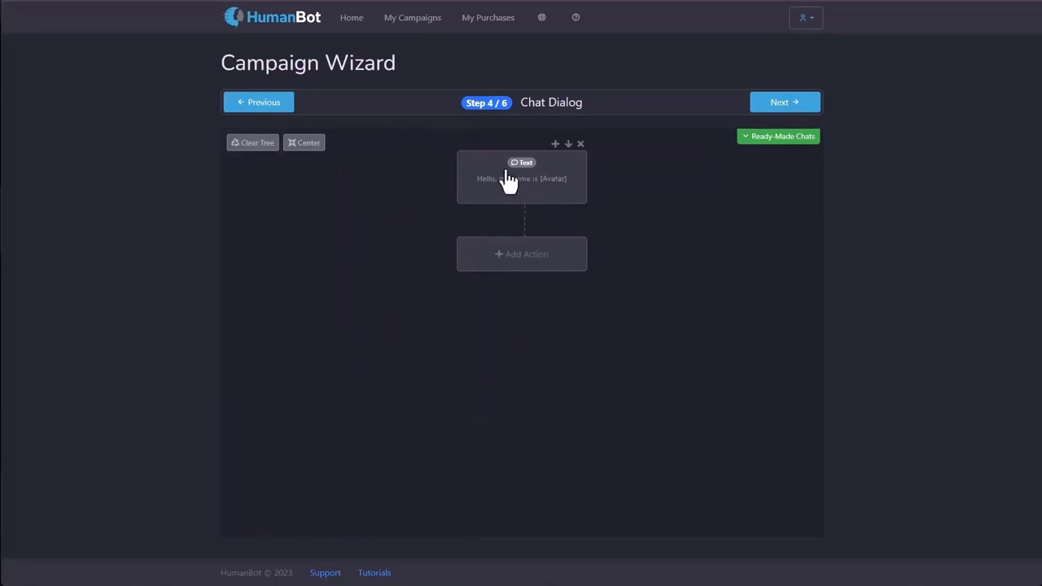
Add and save a Question step 'What is your name?' with answer type Name.
{"action": "left_click", "coordinate": [529, 268]}
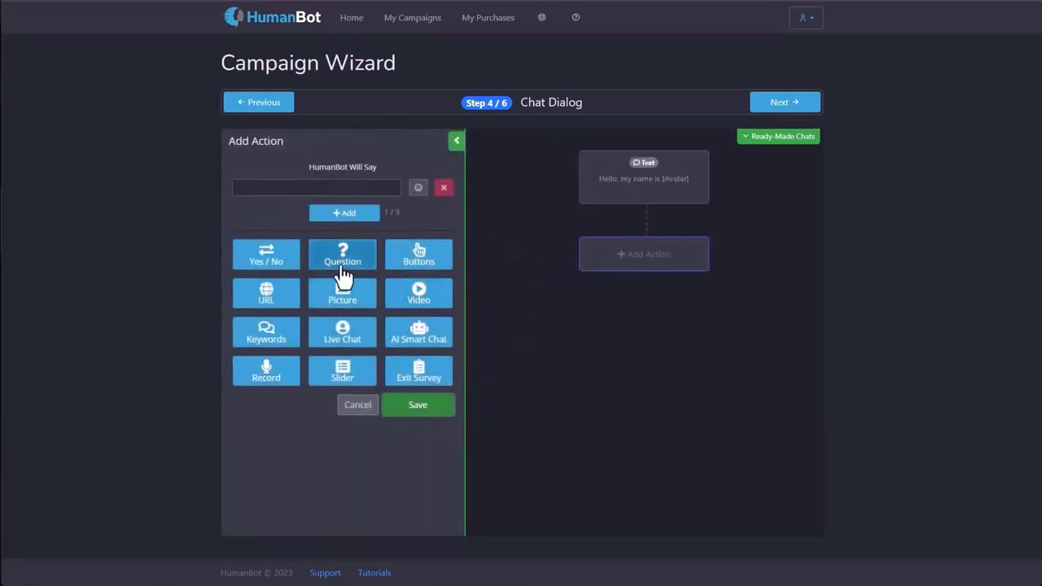
{"action": "left_click", "coordinate": [342, 261]}
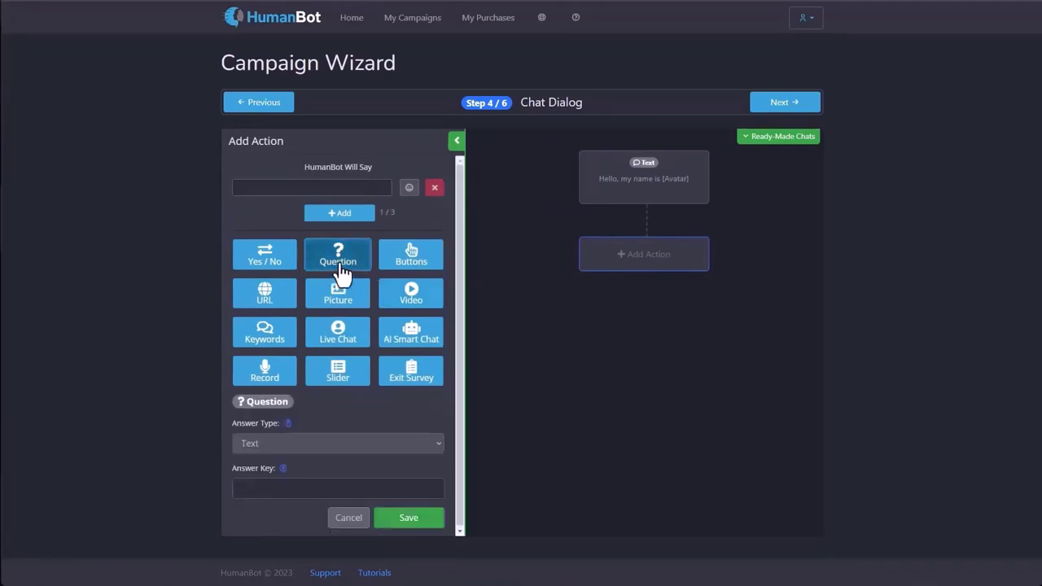
{"action": "left_click", "coordinate": [275, 192]}
{"action": "type", "text": "What iw"}
{"action": "type", "text": " your name?"}
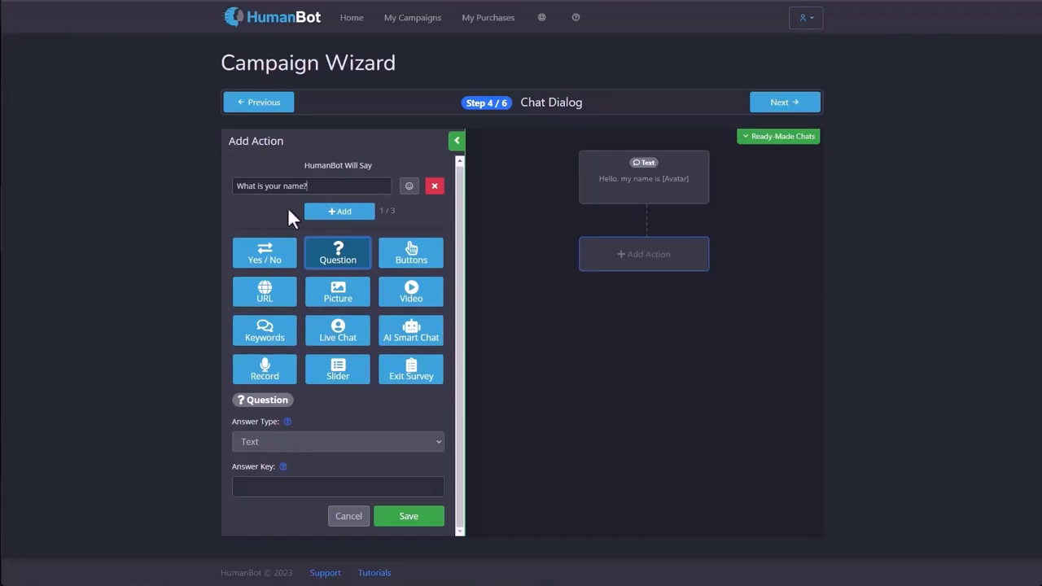
{"action": "left_click", "coordinate": [269, 486]}
{"action": "type", "text": "food"}
{"action": "double_click", "coordinate": [254, 486]}
{"action": "key", "text": "BackSpace"}
{"action": "left_click", "coordinate": [270, 438]}
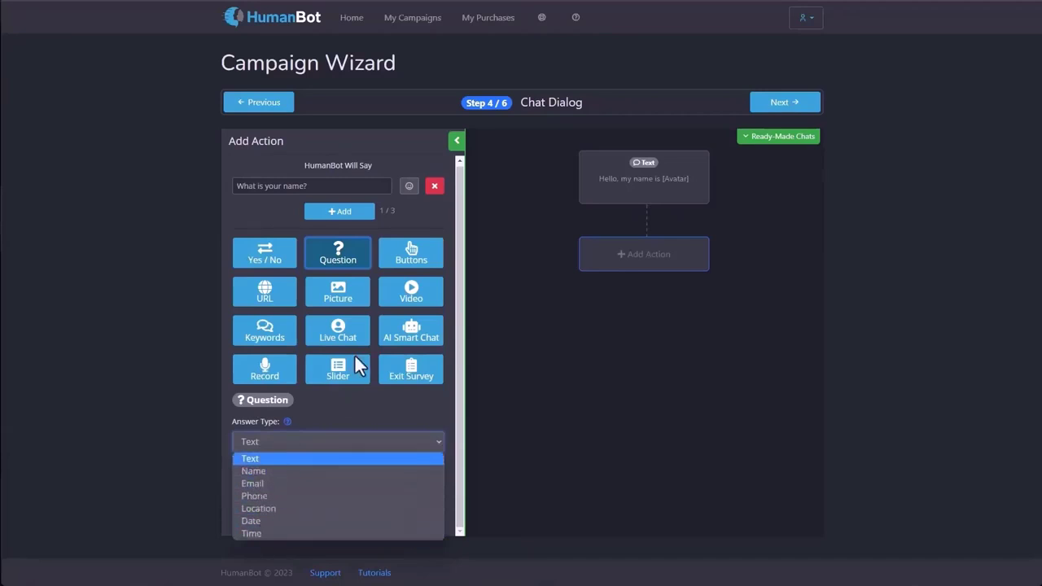
{"action": "left_click", "coordinate": [270, 470]}
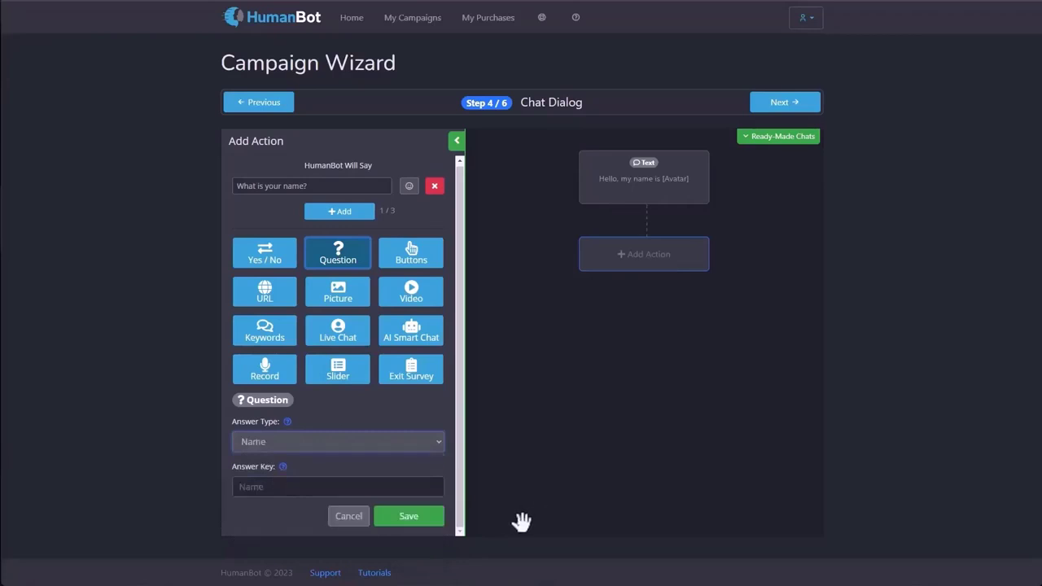
{"action": "left_click", "coordinate": [411, 521]}
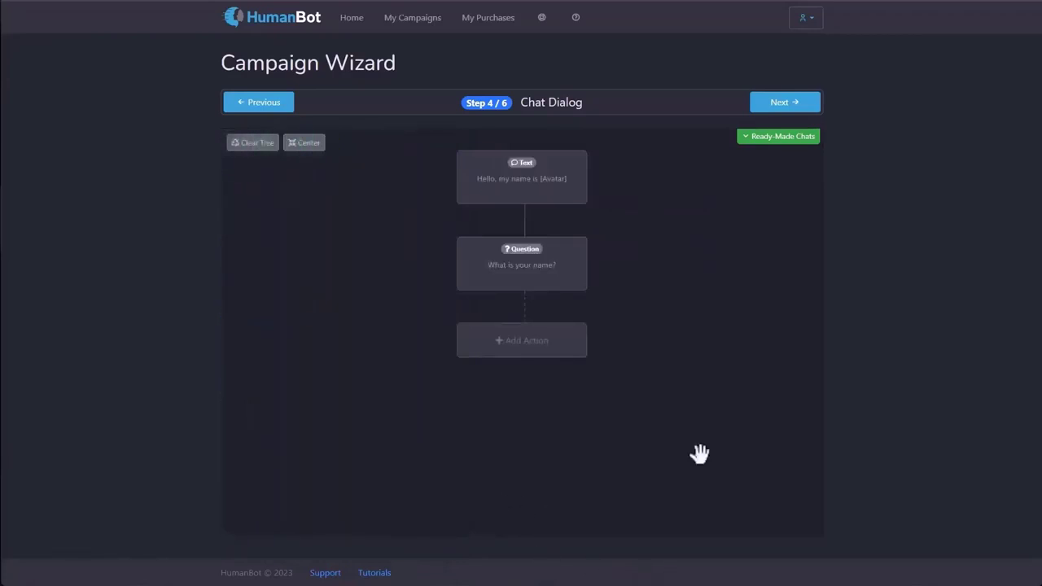
Add a Yes / No step offering 'a great deal', asking 'Is this something you'd like?', with a 'Great!' Yes reply.
{"action": "left_click", "coordinate": [549, 351]}
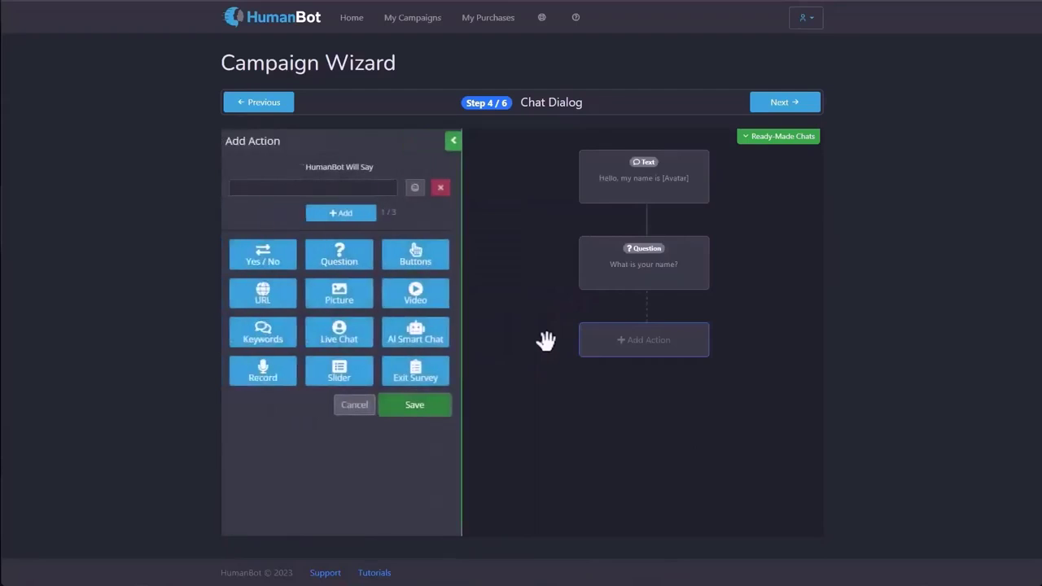
{"action": "left_click", "coordinate": [277, 273]}
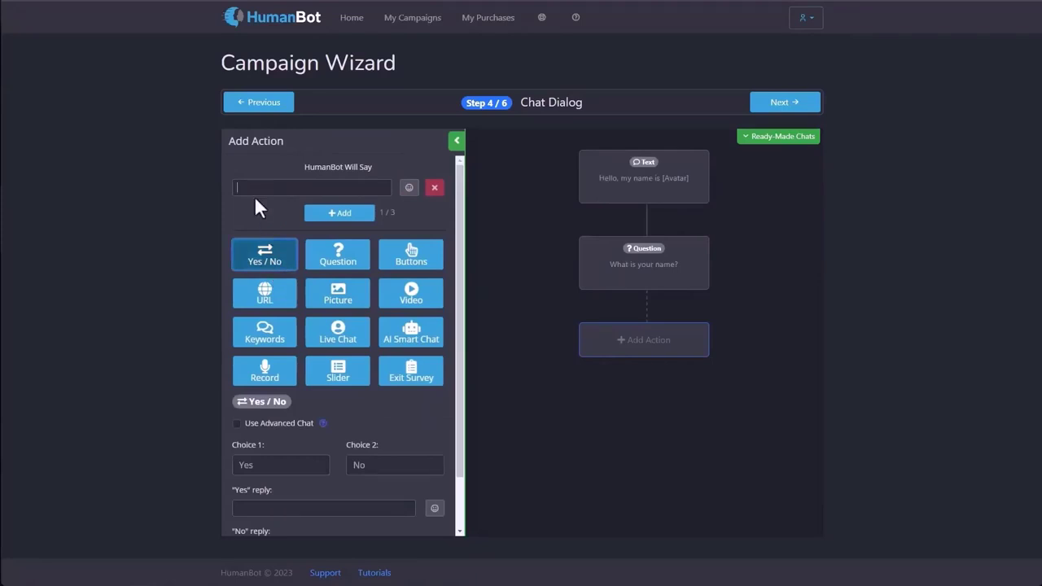
{"action": "type", "text": "We'd like to give  you a great de"}
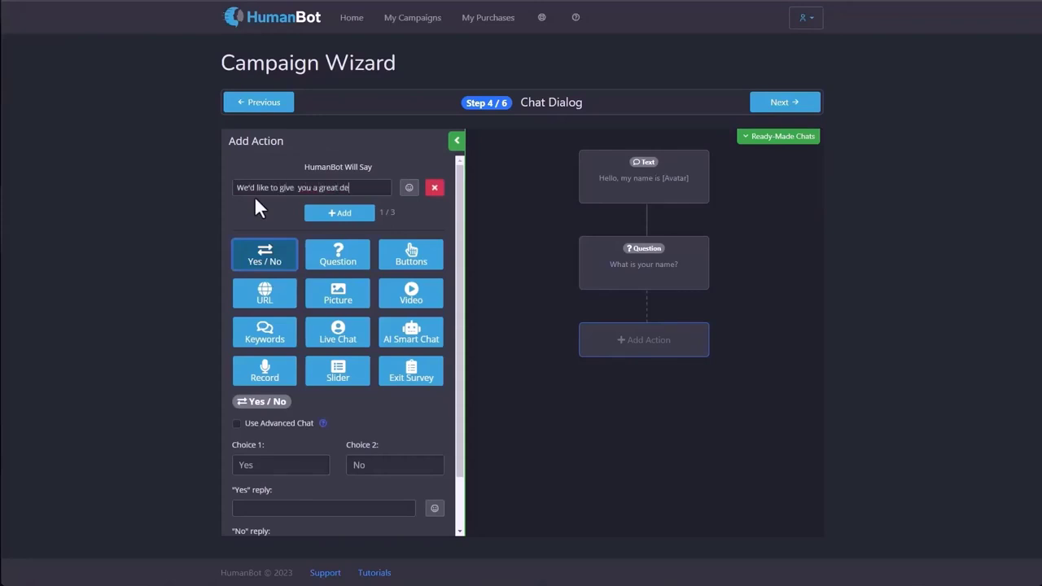
{"action": "type", "text": "al!"}
{"action": "left_click", "coordinate": [319, 214]}
{"action": "type", "text": "Is this s"}
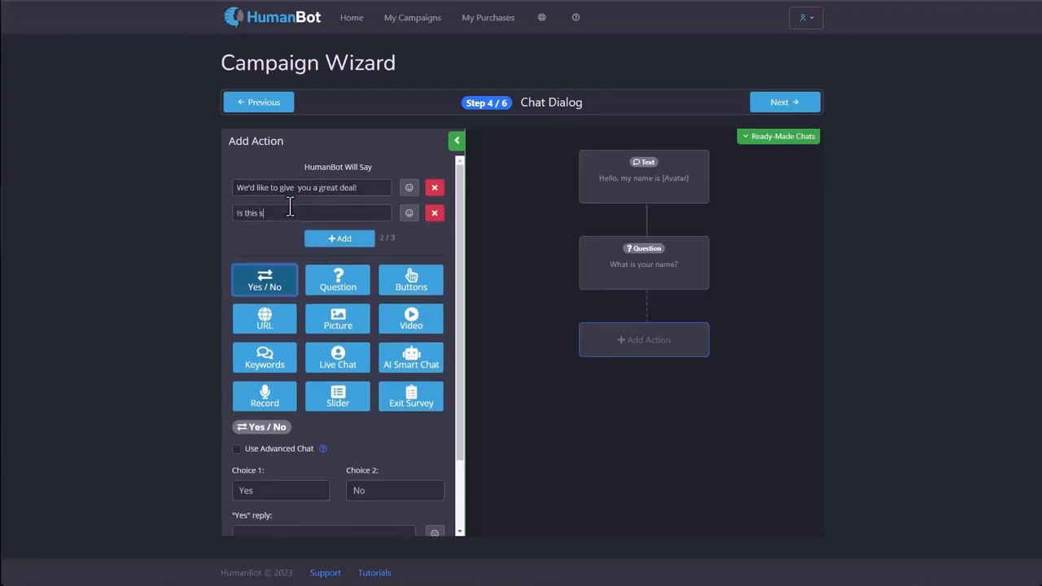
{"action": "type", "text": "omething you'd like?"}
{"action": "scroll", "coordinate": [306, 253], "scroll_direction": "down", "scroll_amount": 2}
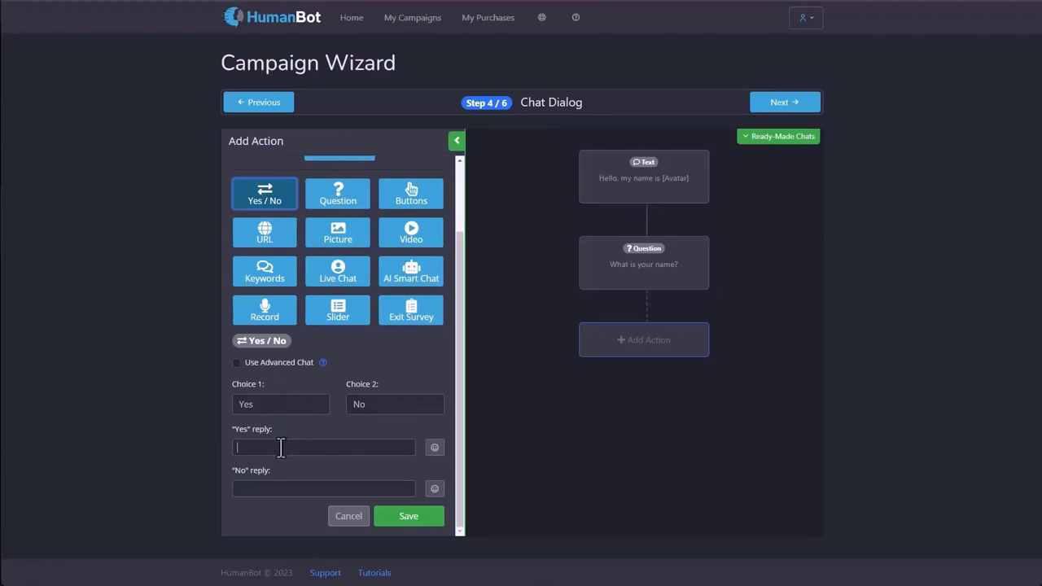
{"action": "type", "text": "Great!"}
{"action": "type", "text": "You"}
{"action": "type", "text": " really don"}
{"action": "type", "text": "'t want to miss this!"}
{"action": "left_click", "coordinate": [415, 520]}
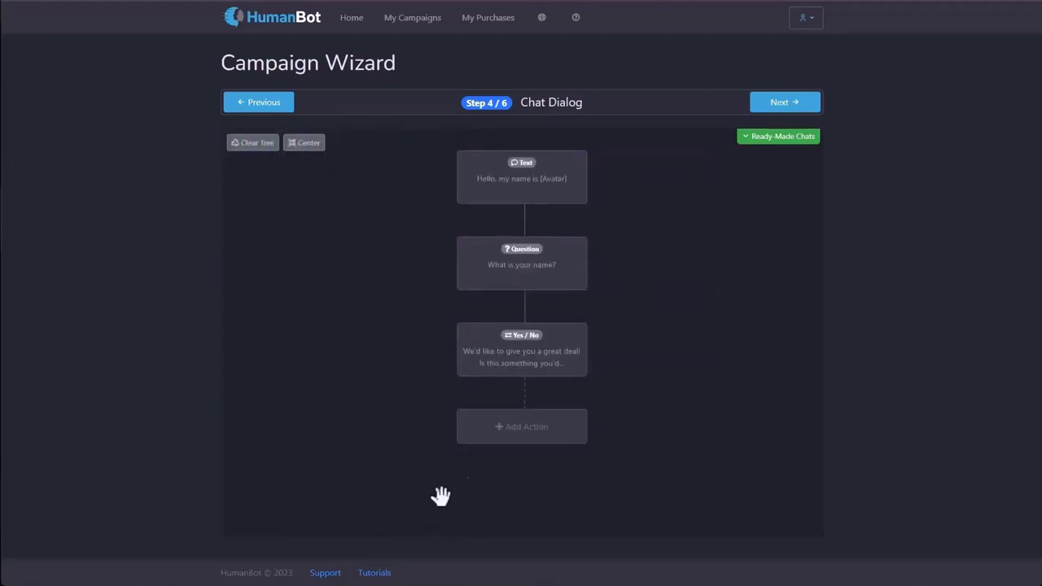
Add and save a 'What's your email?' Question step with answer type Email, then reopen the Yes/No step.
{"action": "left_click", "coordinate": [531, 439]}
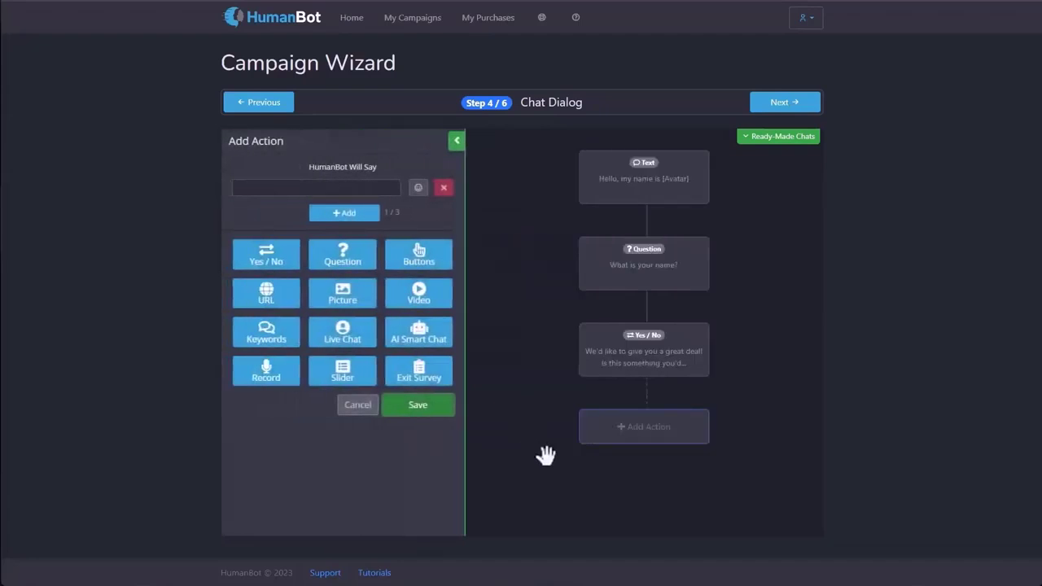
{"action": "left_click", "coordinate": [343, 256]}
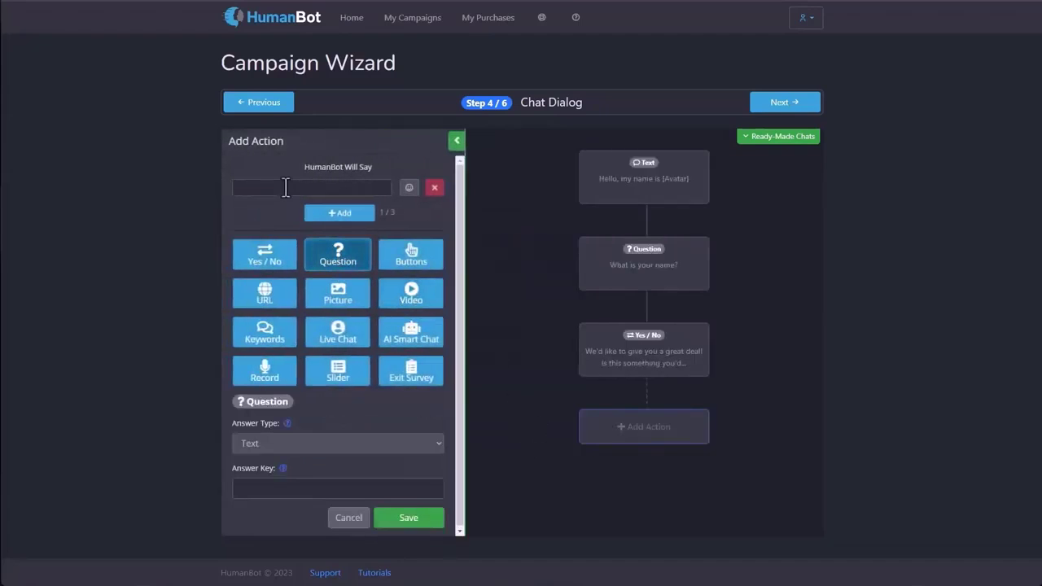
{"action": "left_click", "coordinate": [286, 187]}
{"action": "type", "text": "What's your email?"}
{"action": "left_click", "coordinate": [330, 443]}
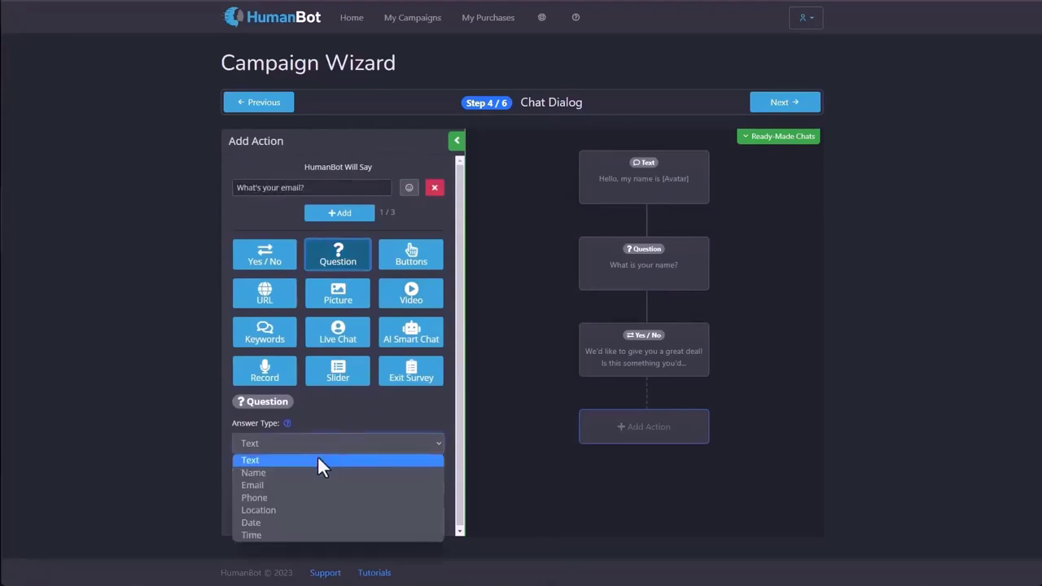
{"action": "left_click", "coordinate": [291, 485]}
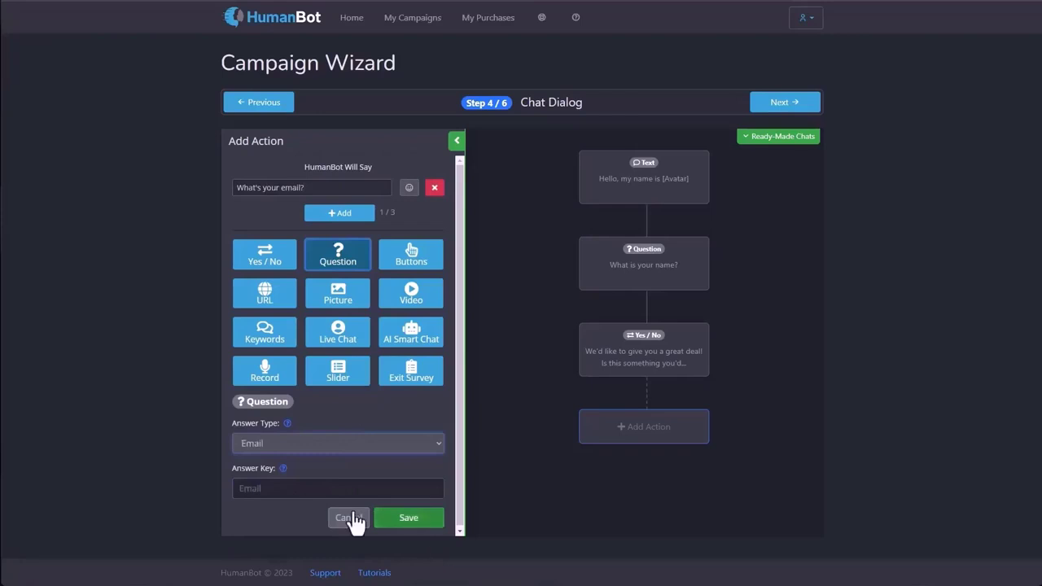
{"action": "left_click", "coordinate": [421, 526]}
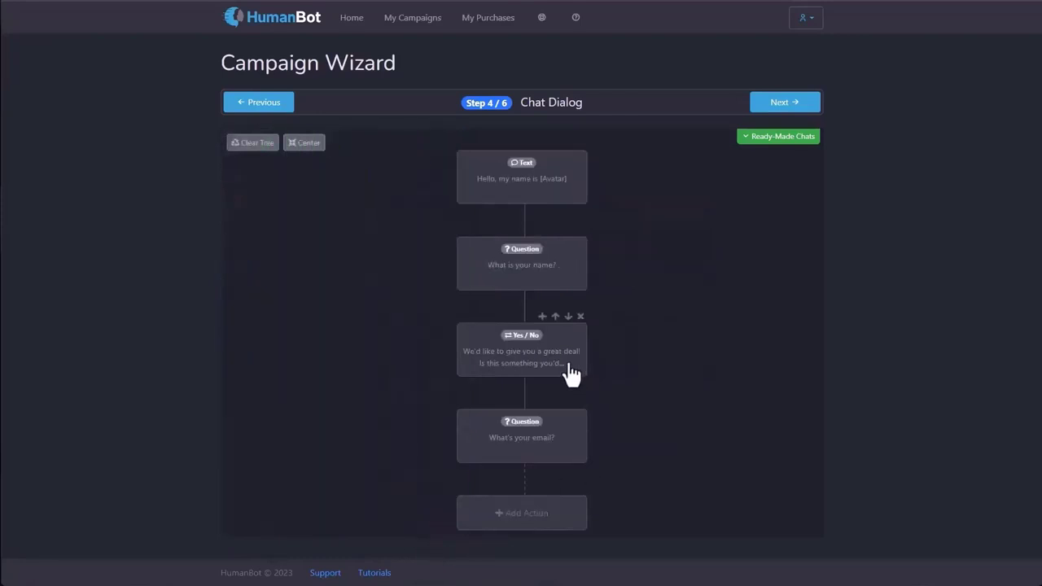
{"action": "left_click", "coordinate": [567, 365]}
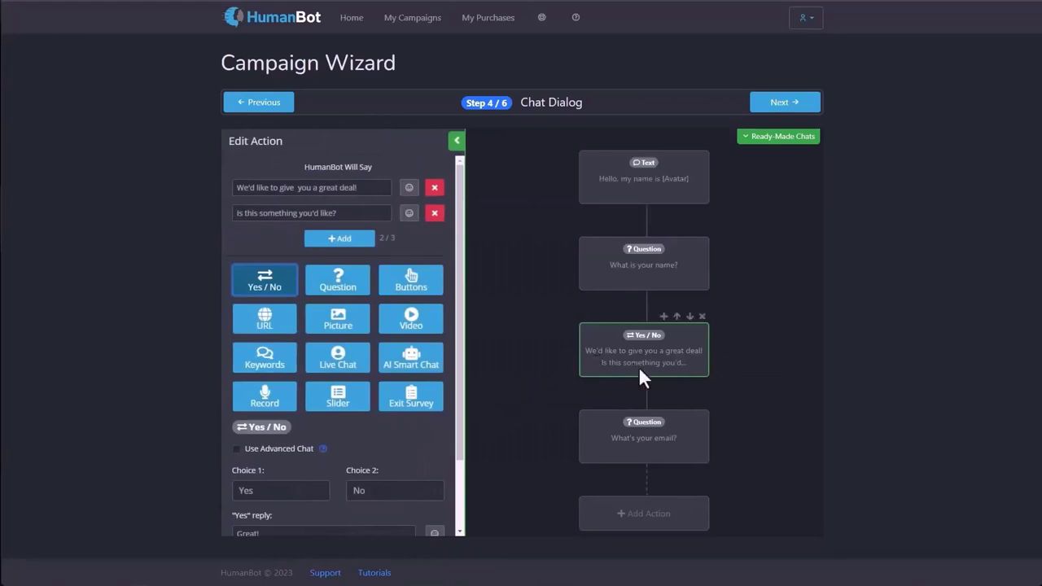
Enable Use Advanced Chat on the great-deal Yes/No step, clear both Yes and No replies, and save.
{"action": "scroll", "coordinate": [326, 423], "scroll_direction": "down", "scroll_amount": 1}
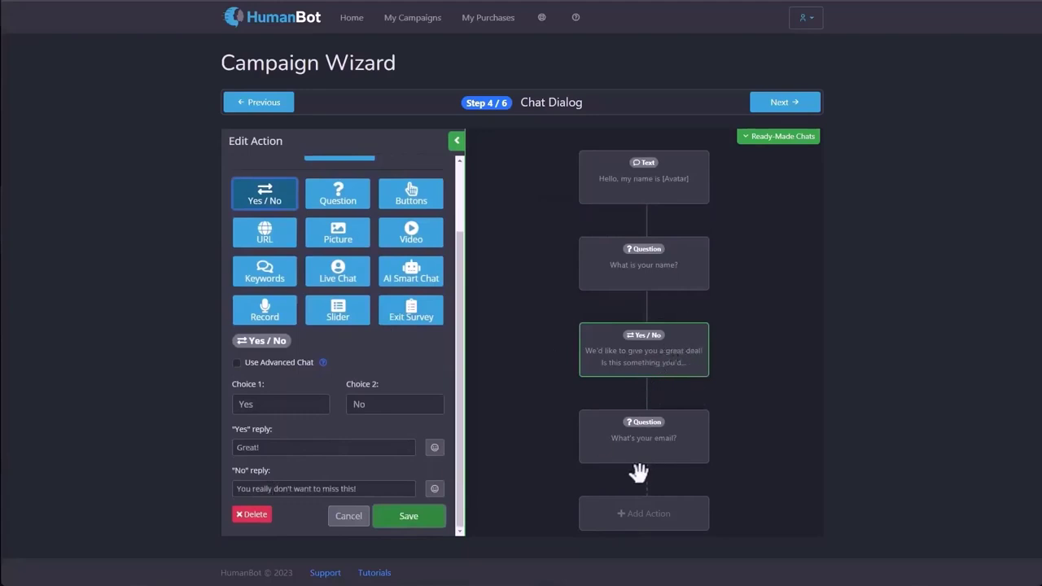
{"action": "left_click", "coordinate": [262, 368]}
{"action": "left_click", "coordinate": [318, 446]}
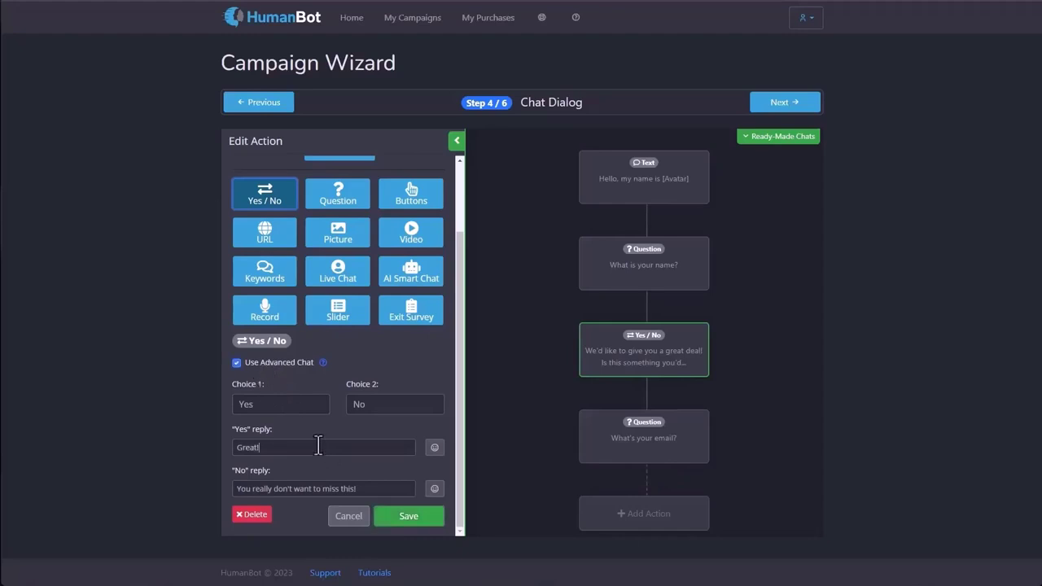
{"action": "key", "text": "ctrl+a"}
{"action": "key", "text": "BackSpace"}
{"action": "key", "text": "Tab"}
{"action": "key", "text": "BackSpace"}
{"action": "left_click", "coordinate": [379, 521]}
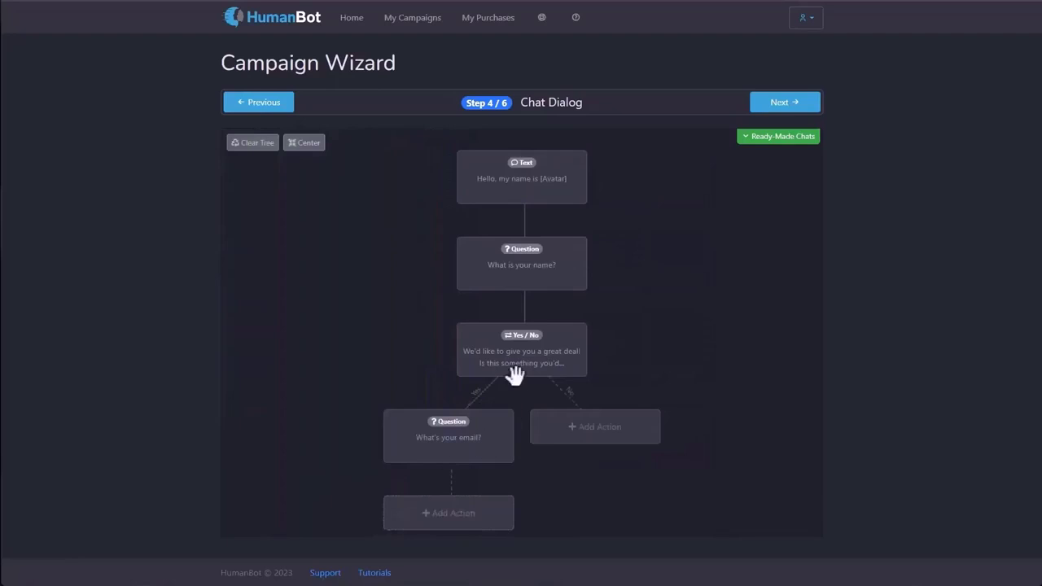
{"action": "mouse_move", "coordinate": [461, 425]}
{"action": "mouse_move", "coordinate": [442, 451]}
Under the No branch, add a Yes / No step asking 'Do you prefer cats or dogs?'.
{"action": "left_click", "coordinate": [613, 440]}
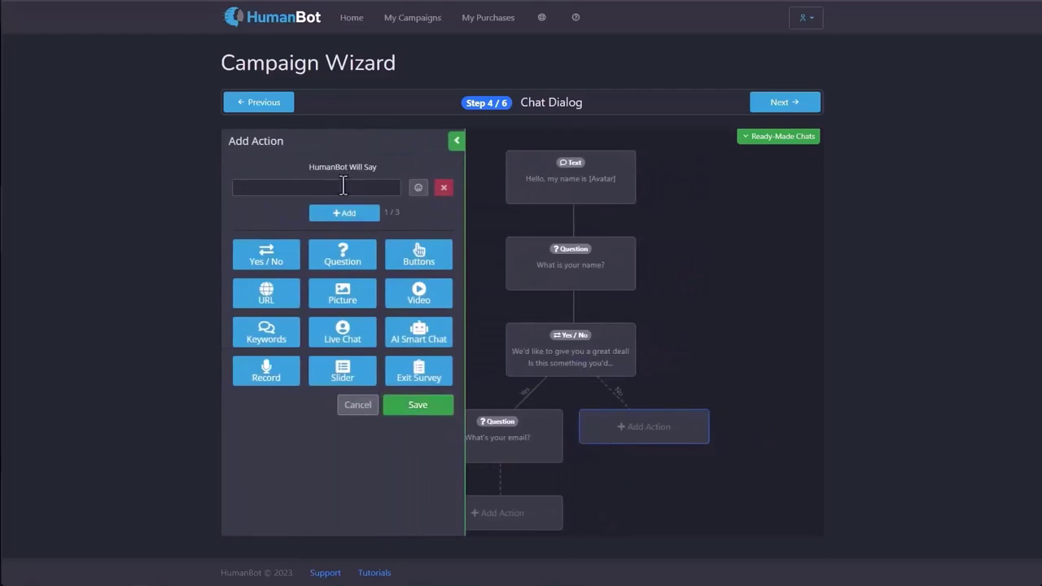
{"action": "left_click", "coordinate": [343, 186]}
{"action": "type", "text": "Do you prefer cats o"}
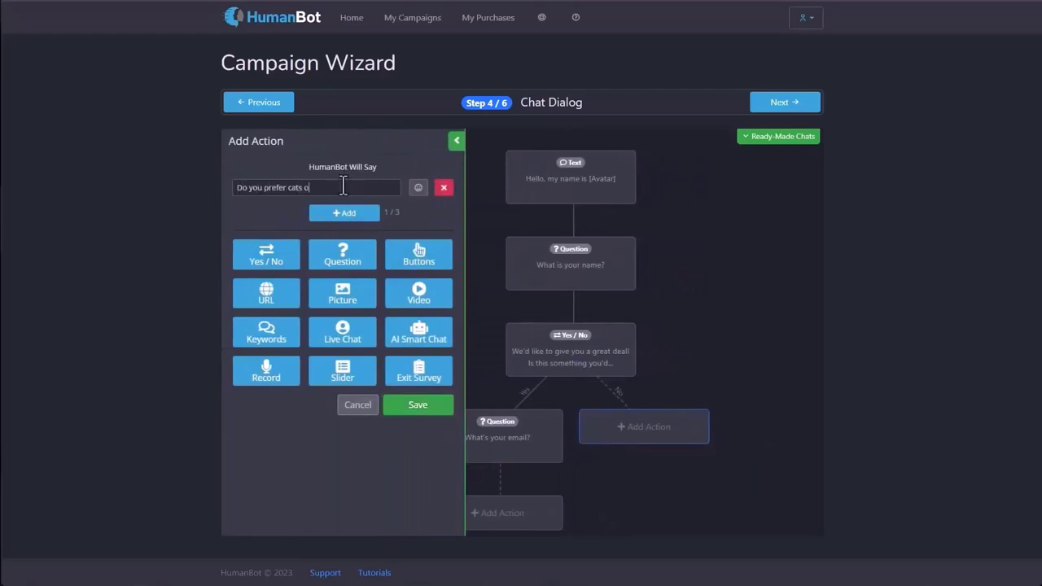
{"action": "type", "text": "r dogs?"}
{"action": "left_click", "coordinate": [266, 259]}
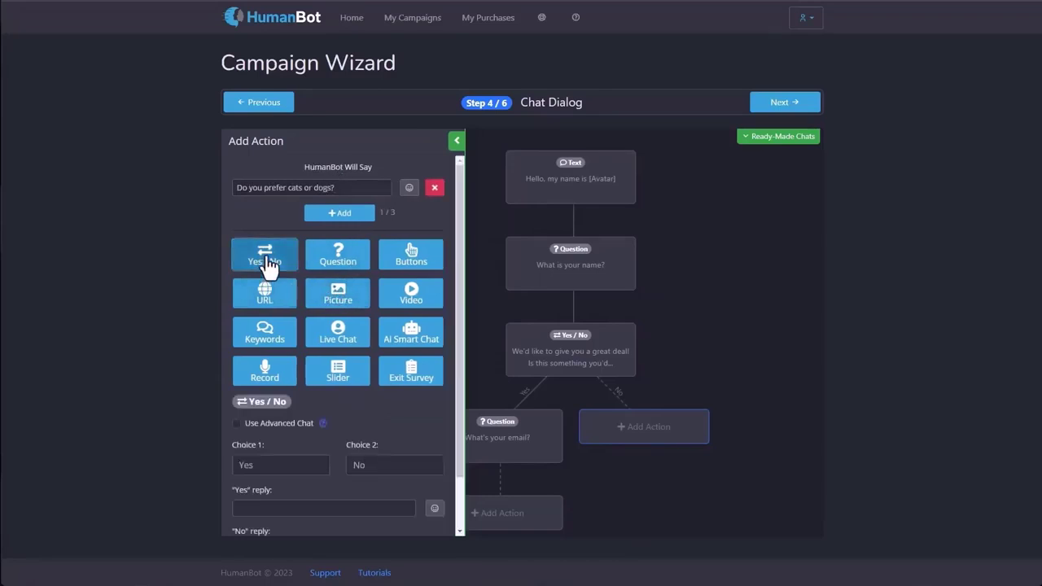
Rename the two choices to Cats and Dogs and save the step.
{"action": "left_click", "coordinate": [268, 463]}
{"action": "double_click", "coordinate": [270, 462]}
{"action": "type", "text": "Cats"}
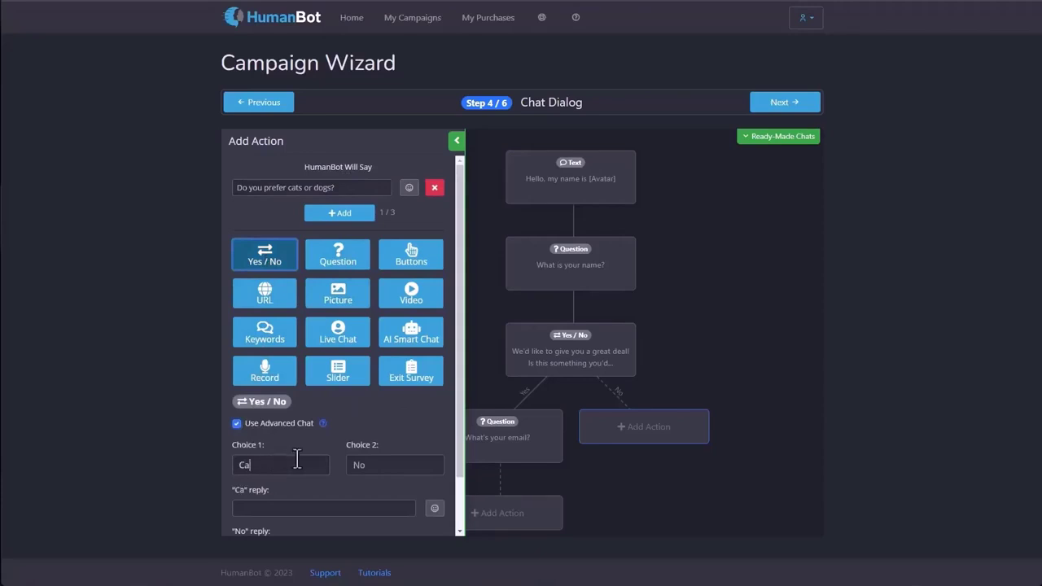
{"action": "left_click", "coordinate": [386, 465]}
{"action": "type", "text": "a"}
{"action": "key", "text": "ctrl+a"}
{"action": "type", "text": "Dogs"}
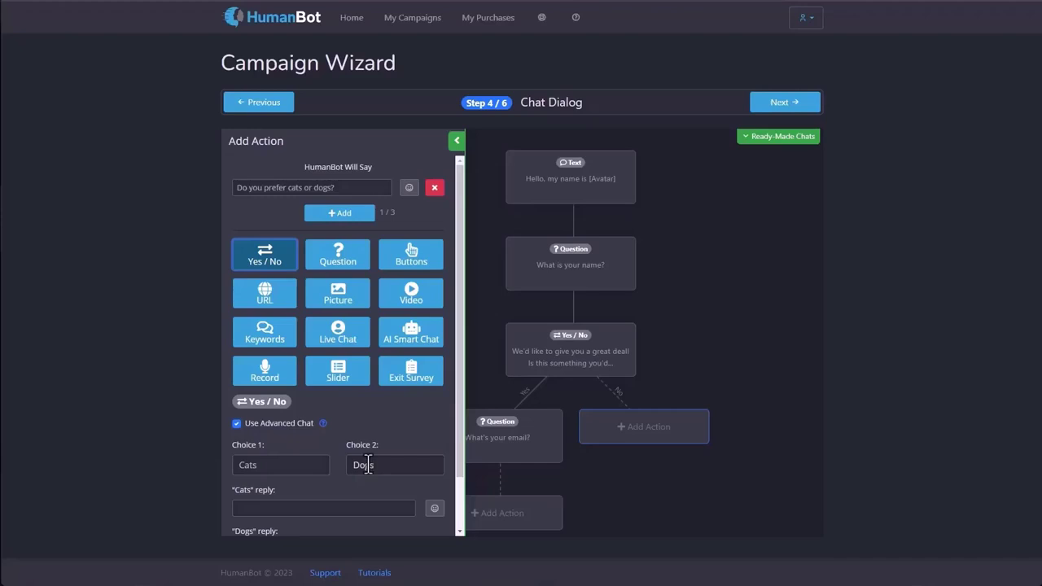
{"action": "scroll", "coordinate": [368, 464], "scroll_direction": "down", "scroll_amount": 2}
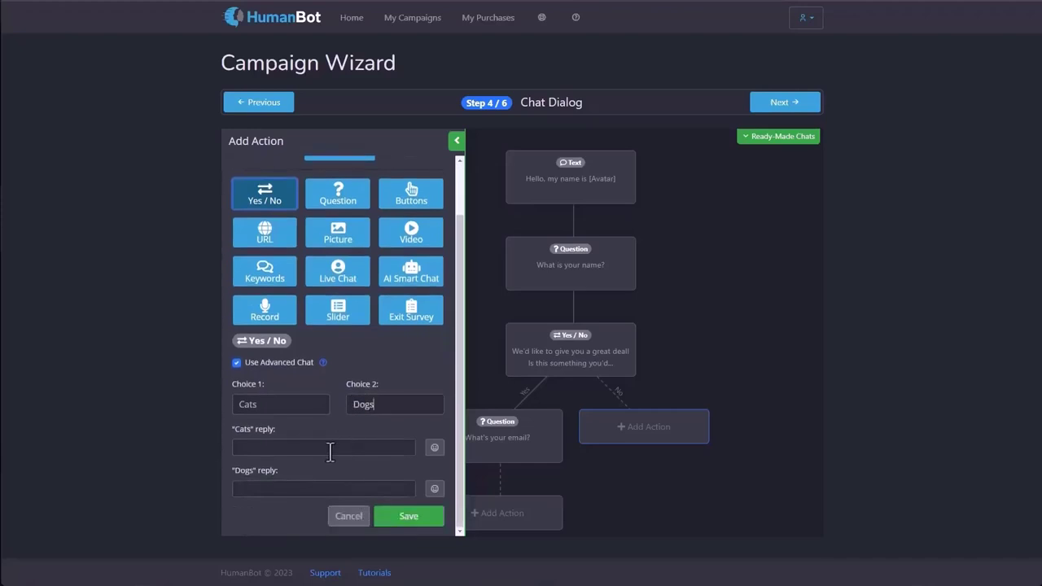
{"action": "left_click", "coordinate": [400, 526]}
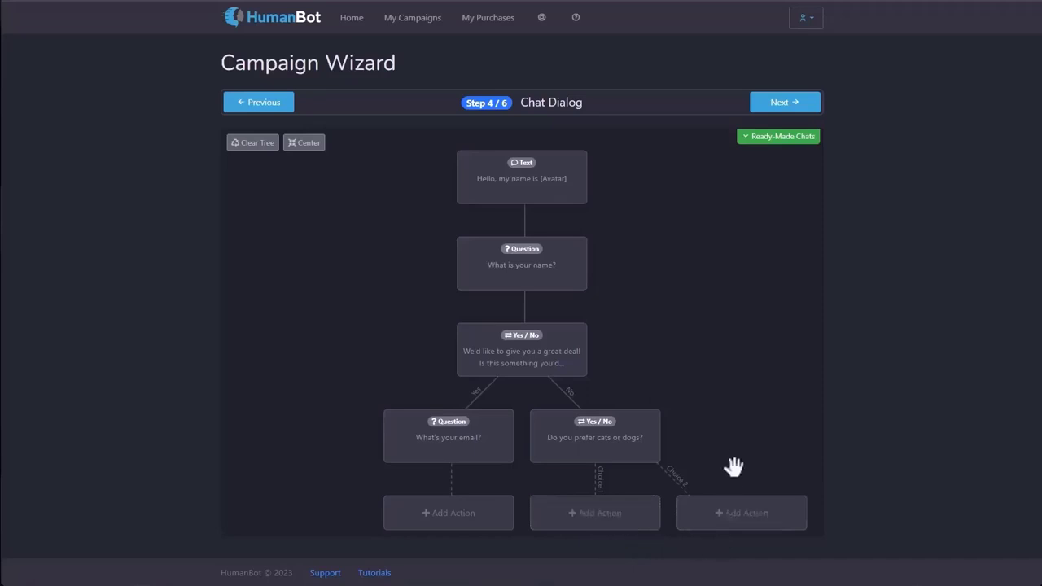
Under the Cats choice, add a Buttons step asking 'What is your favorite color?'.
{"action": "left_click_drag", "start_coordinate": [730, 465], "coordinate": [689, 339]}
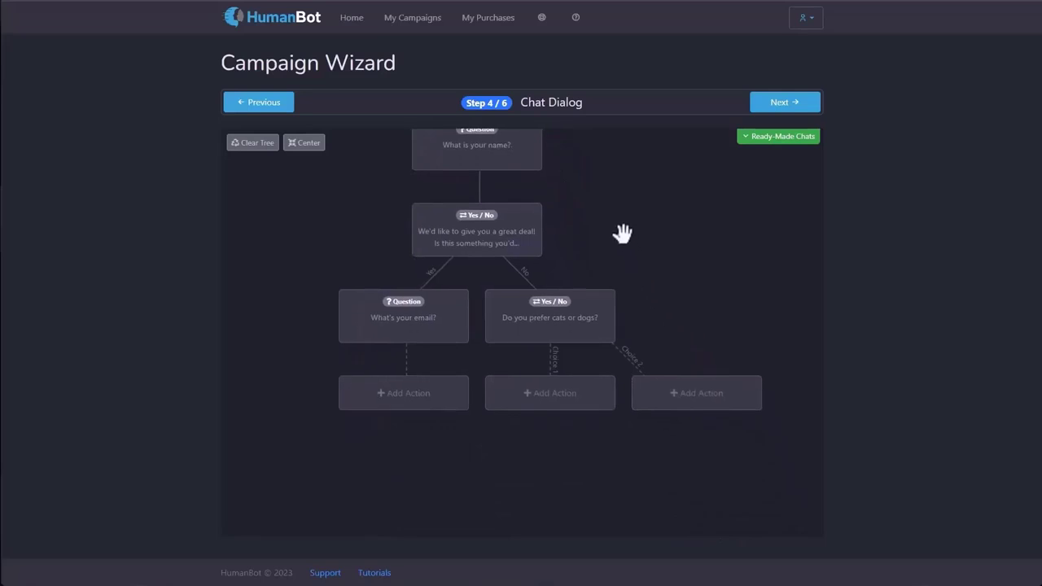
{"action": "left_click_drag", "start_coordinate": [624, 231], "coordinate": [597, 328]}
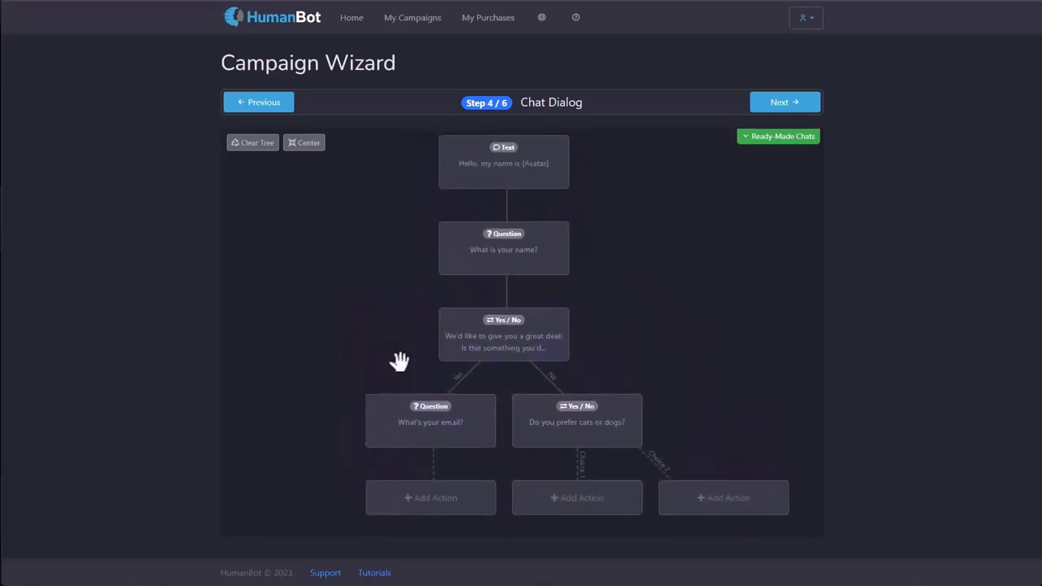
{"action": "left_click", "coordinate": [569, 510]}
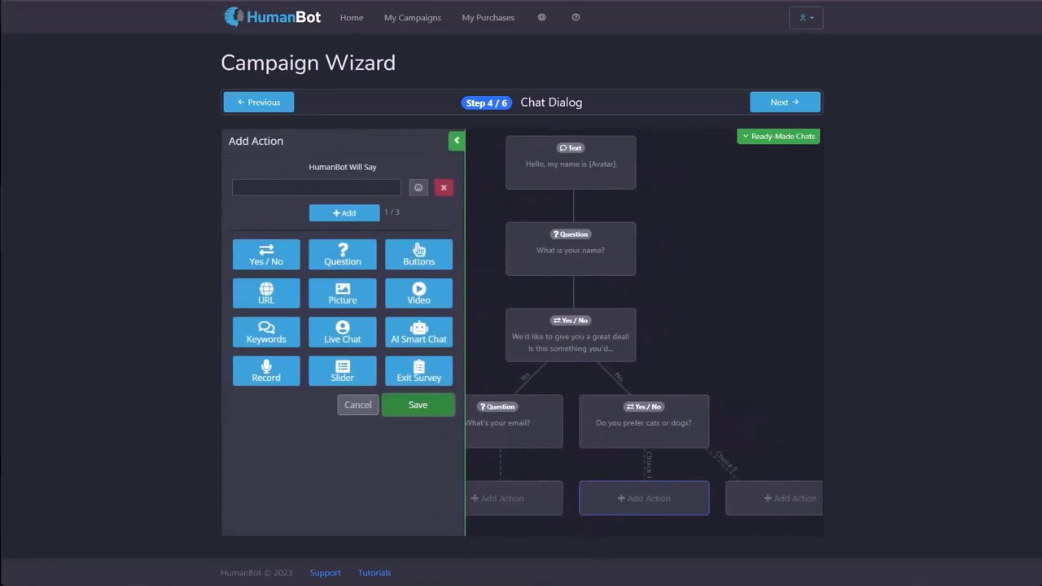
{"action": "left_click", "coordinate": [413, 259]}
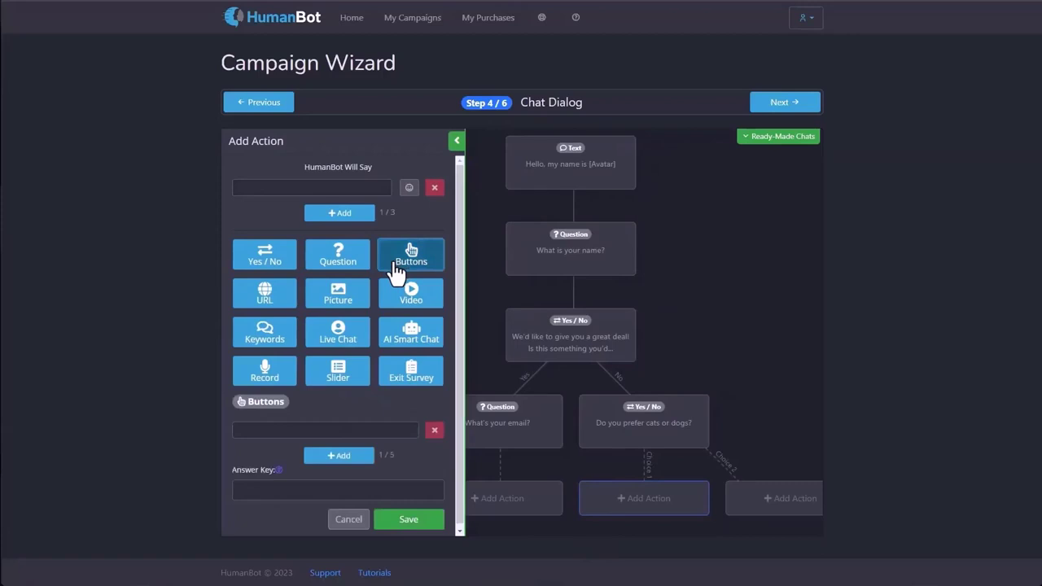
{"action": "left_click", "coordinate": [305, 184]}
{"action": "type", "text": "What is  your favorite color?"}
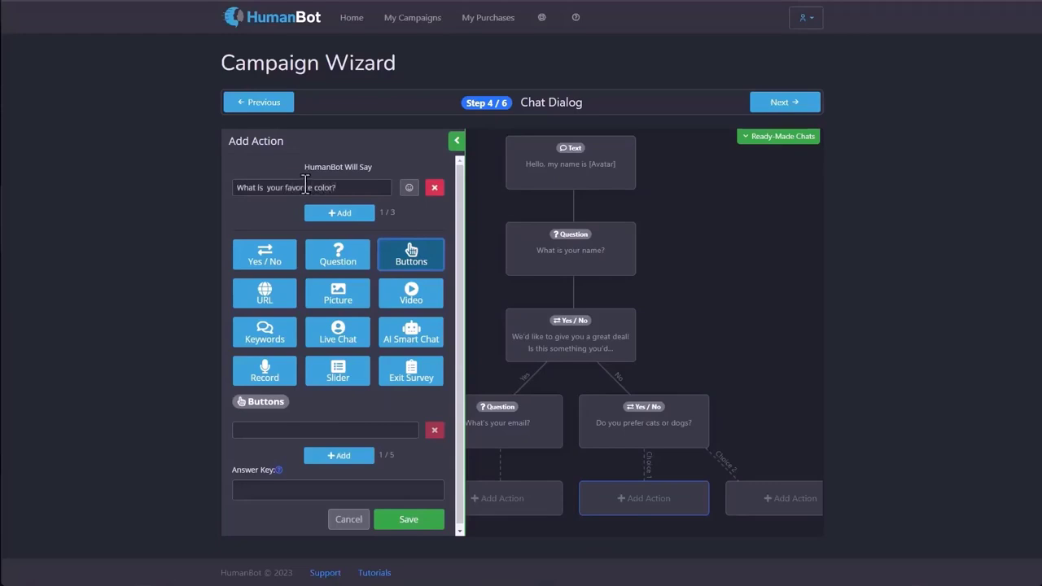
Add five answer buttons: Red, Green, Blue, Purple and Yellow.
{"action": "scroll", "coordinate": [353, 352], "scroll_direction": "down", "scroll_amount": 1}
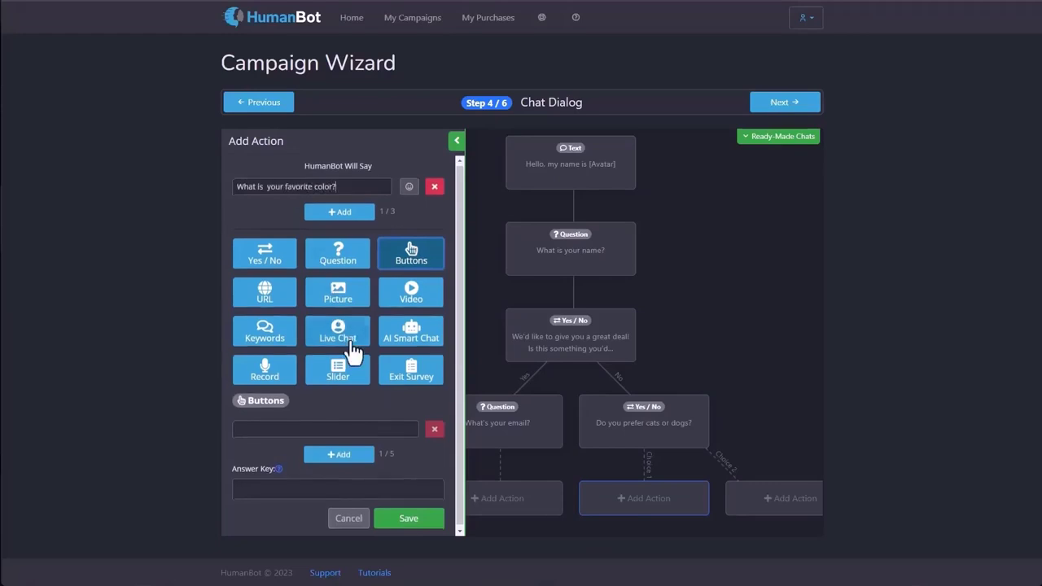
{"action": "left_click", "coordinate": [326, 427]}
{"action": "type", "text": "Red"}
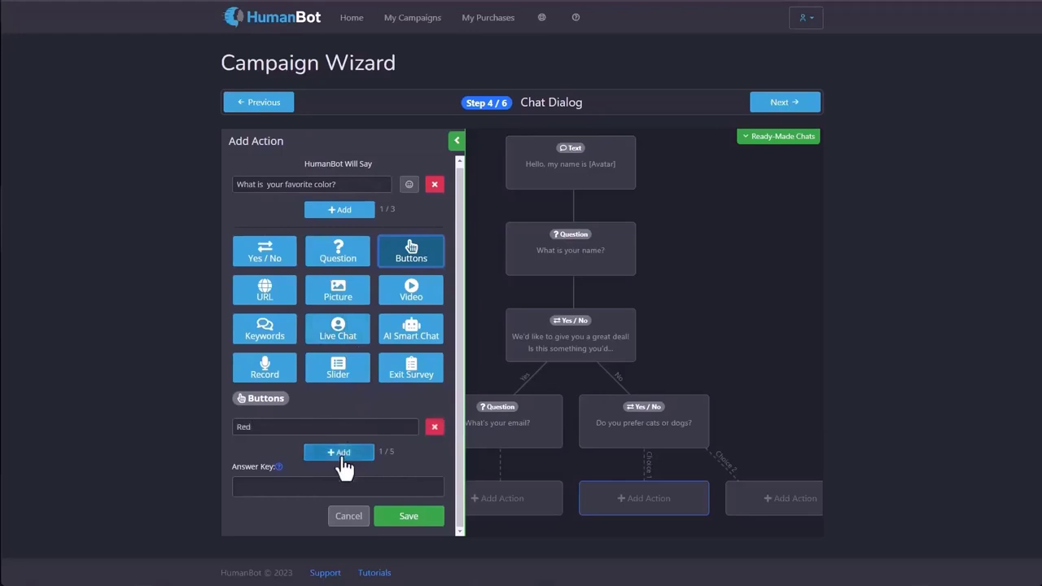
{"action": "left_click", "coordinate": [341, 453]}
{"action": "type", "text": "Green"}
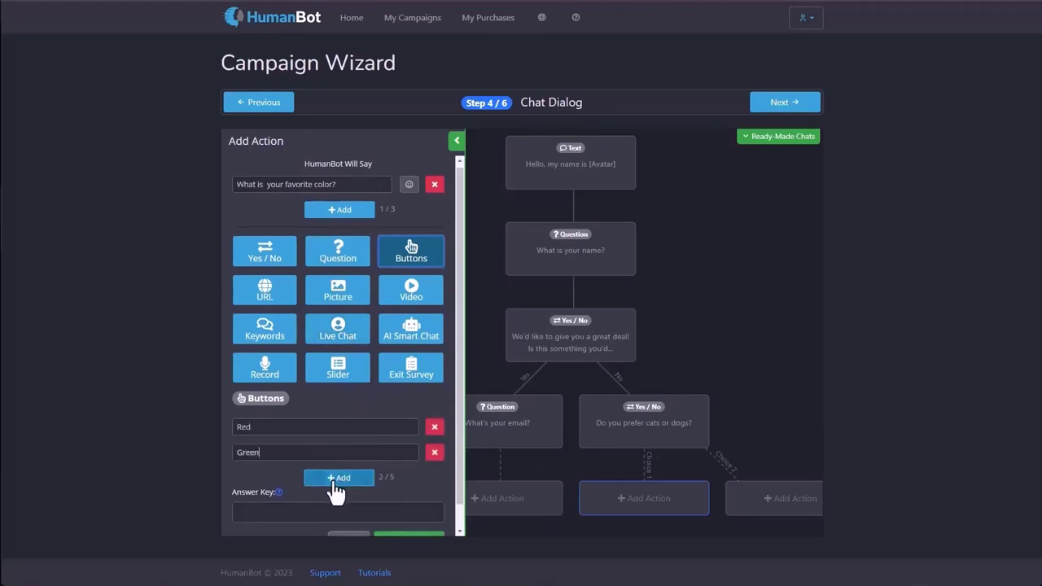
{"action": "left_click", "coordinate": [334, 481]}
{"action": "type", "text": "Bl"}
{"action": "type", "text": "ue"}
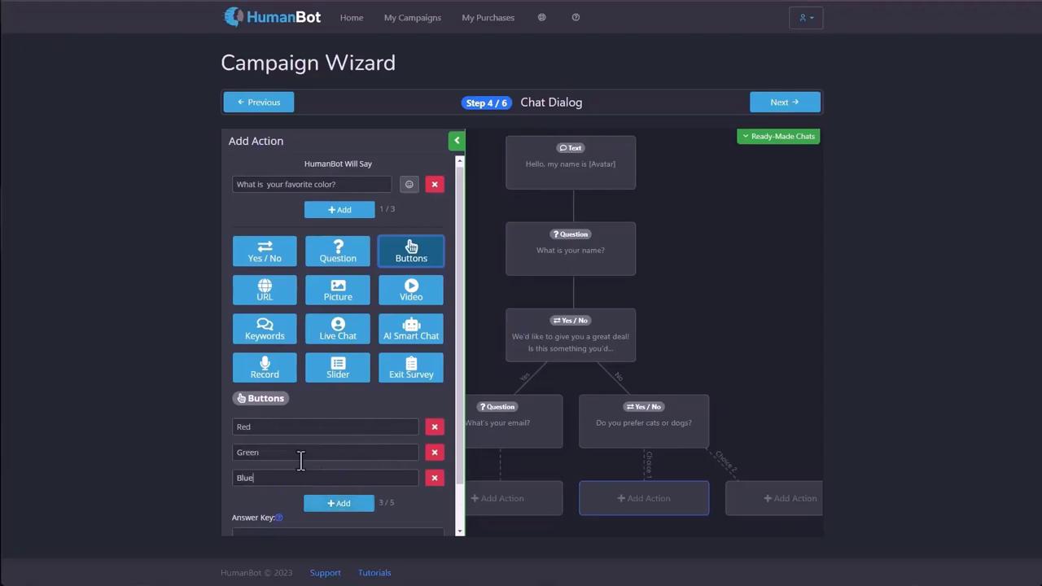
{"action": "left_click", "coordinate": [314, 500]}
{"action": "type", "text": "Purple"}
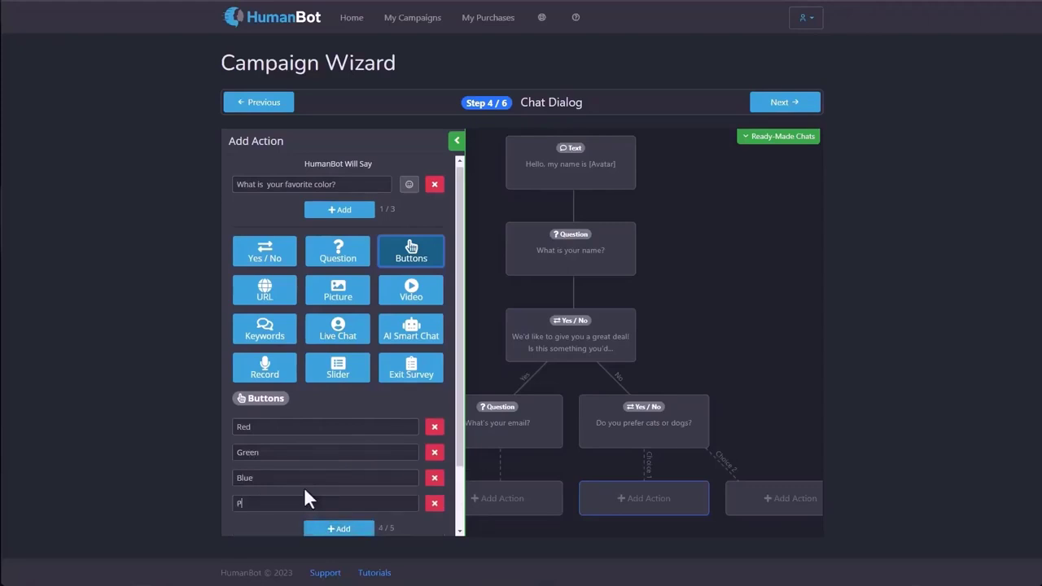
{"action": "left_click", "coordinate": [334, 529]}
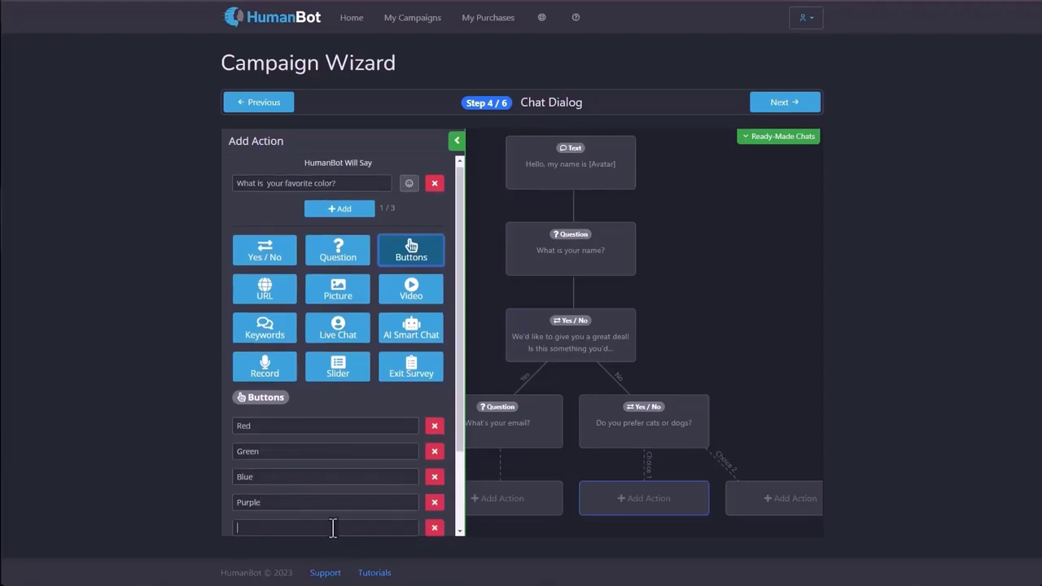
{"action": "type", "text": "Yellow"}
Set the answer key to 'color' and save the button step.
{"action": "scroll", "coordinate": [394, 506], "scroll_direction": "down", "scroll_amount": 2}
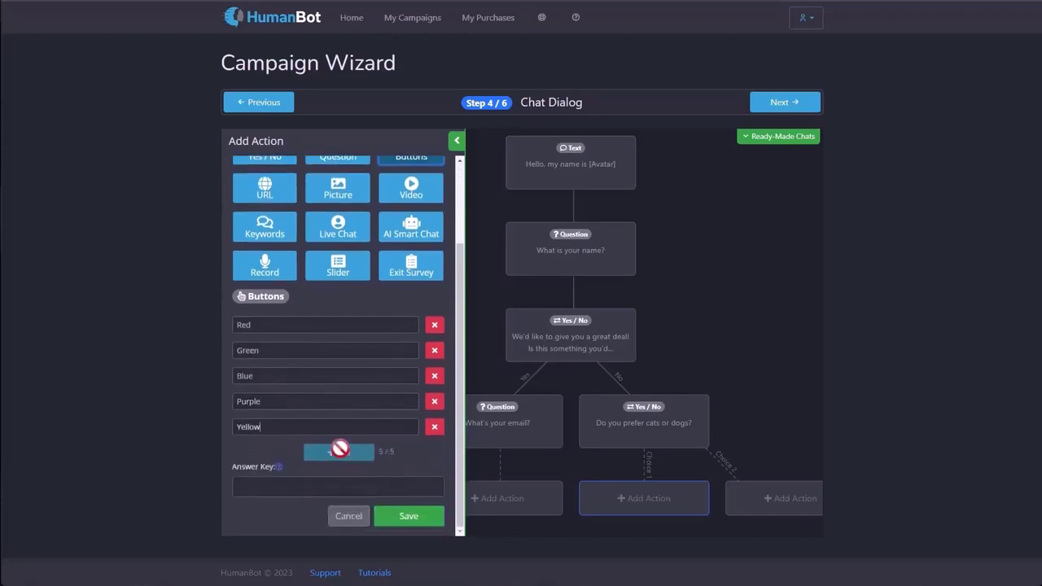
{"action": "left_click", "coordinate": [345, 486]}
{"action": "type", "text": "color"}
{"action": "left_click", "coordinate": [407, 518]}
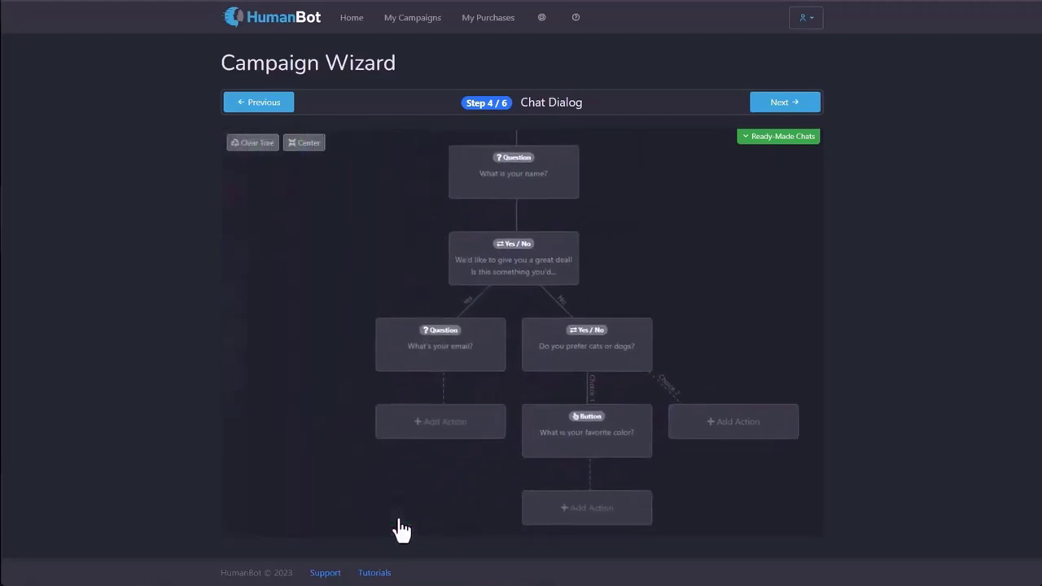
{"action": "left_click", "coordinate": [559, 516]}
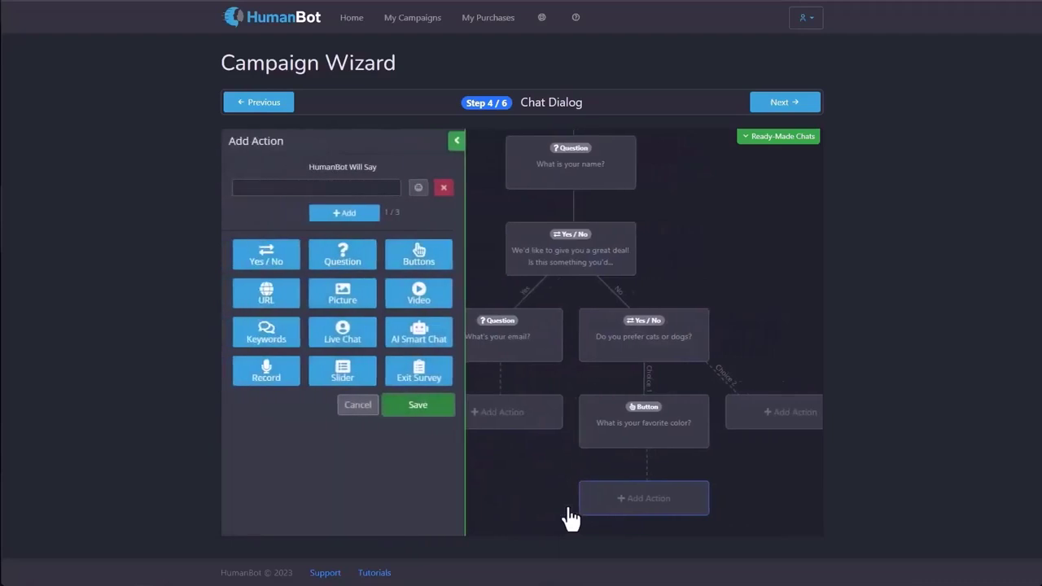
{"action": "left_click", "coordinate": [272, 300]}
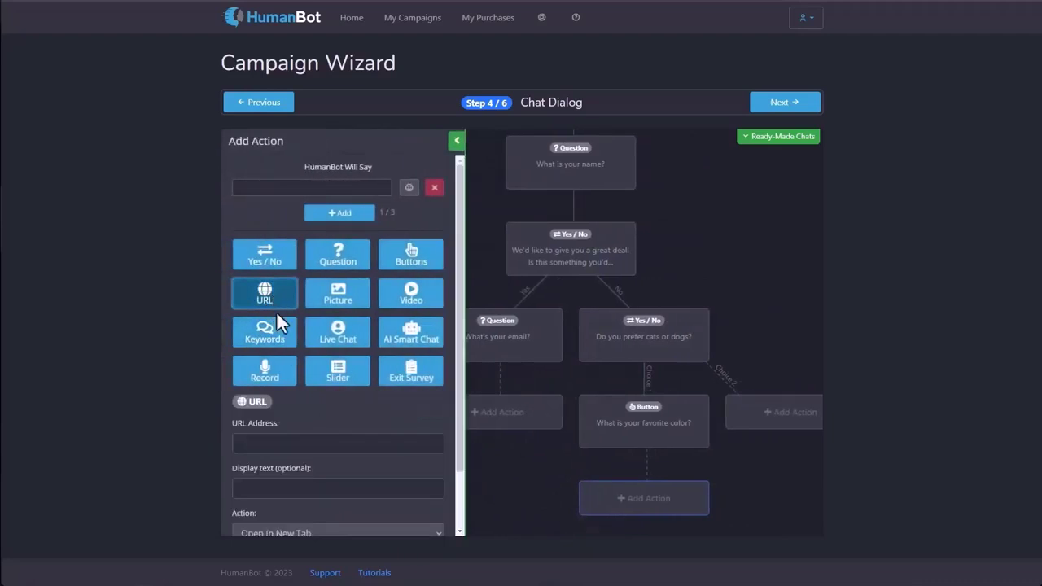
{"action": "scroll", "coordinate": [314, 376], "scroll_direction": "down", "scroll_amount": 1}
{"action": "left_click", "coordinate": [314, 388]}
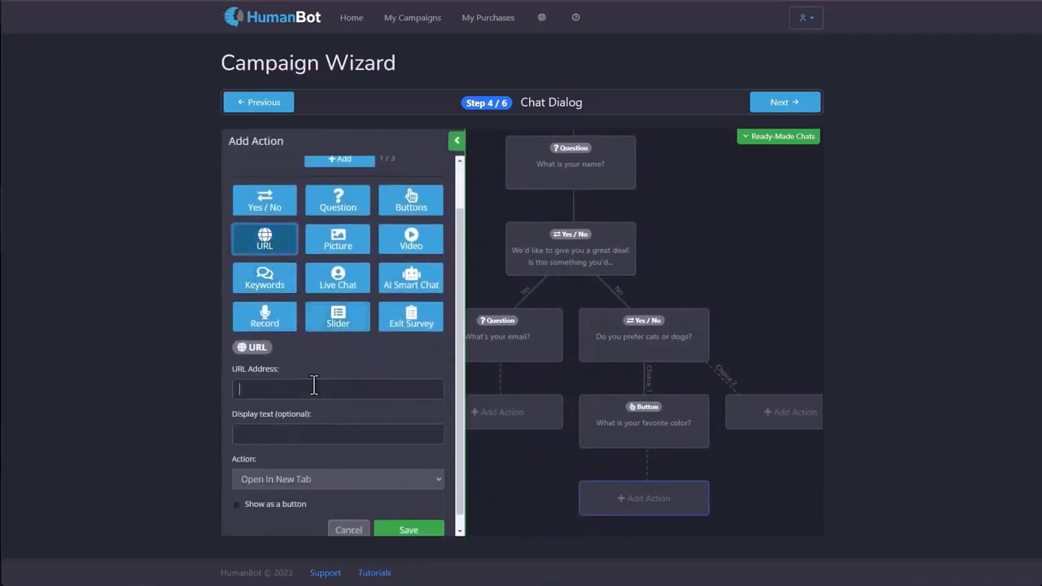
{"action": "type", "text": "http://www.google.com"}
{"action": "left_click", "coordinate": [294, 436]}
{"action": "type", "text": "Google"}
Keep the link opening in a new tab, not shown as a button, and save the step.
{"action": "scroll", "coordinate": [294, 402], "scroll_direction": "down", "scroll_amount": 1}
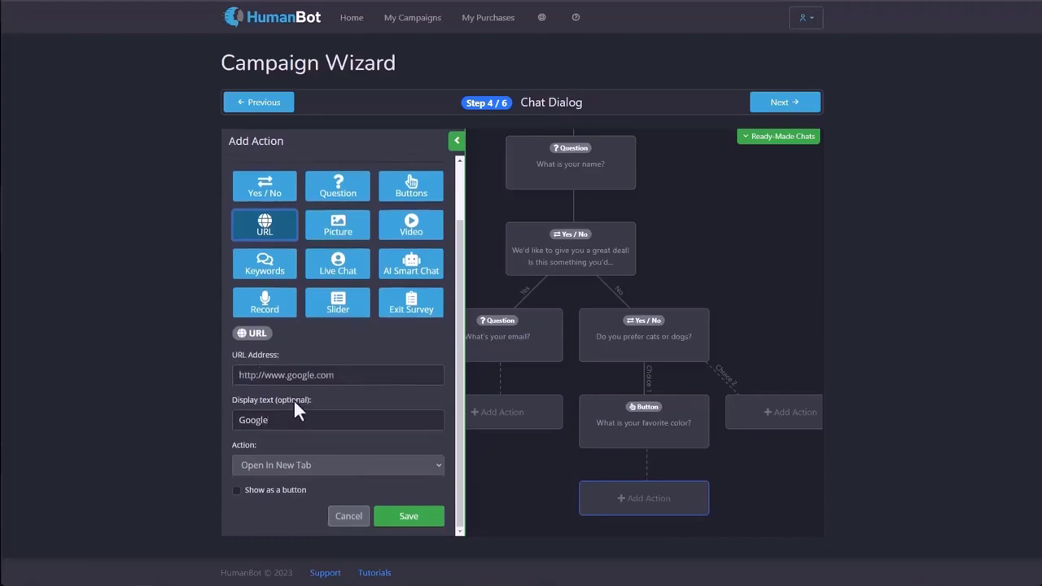
{"action": "left_click", "coordinate": [313, 466]}
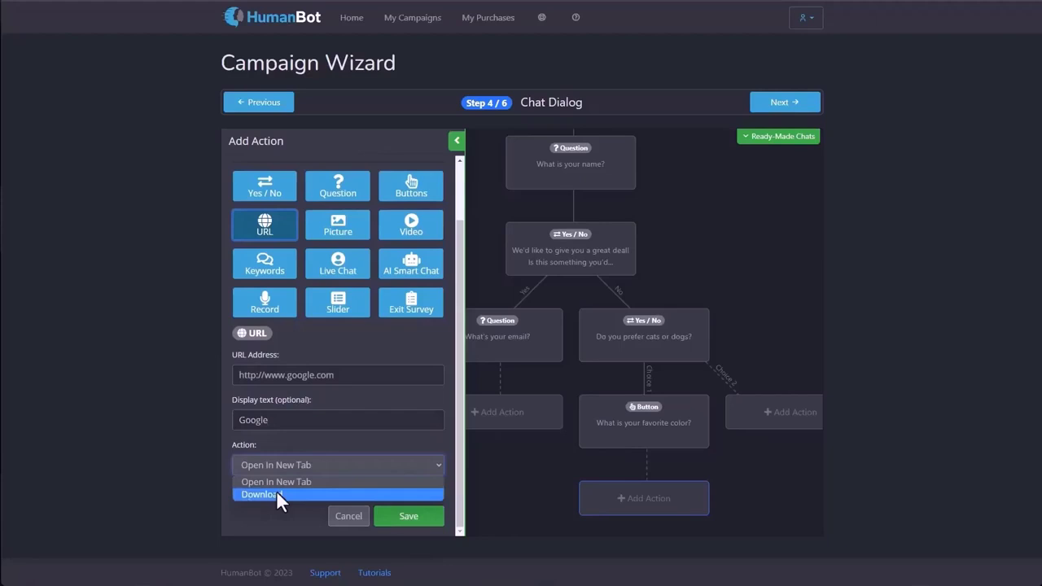
{"action": "left_click", "coordinate": [298, 512]}
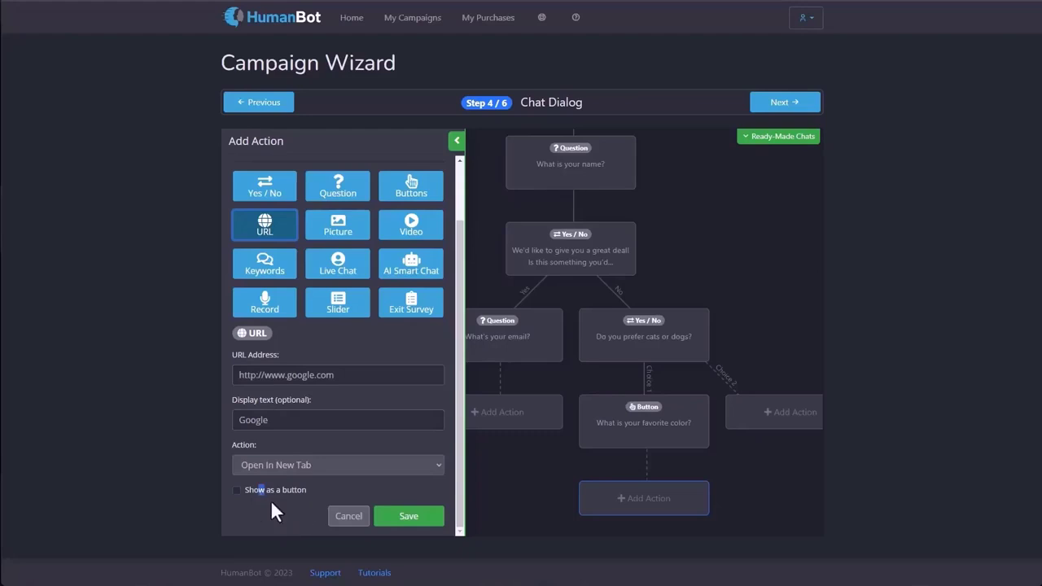
{"action": "left_click", "coordinate": [240, 492]}
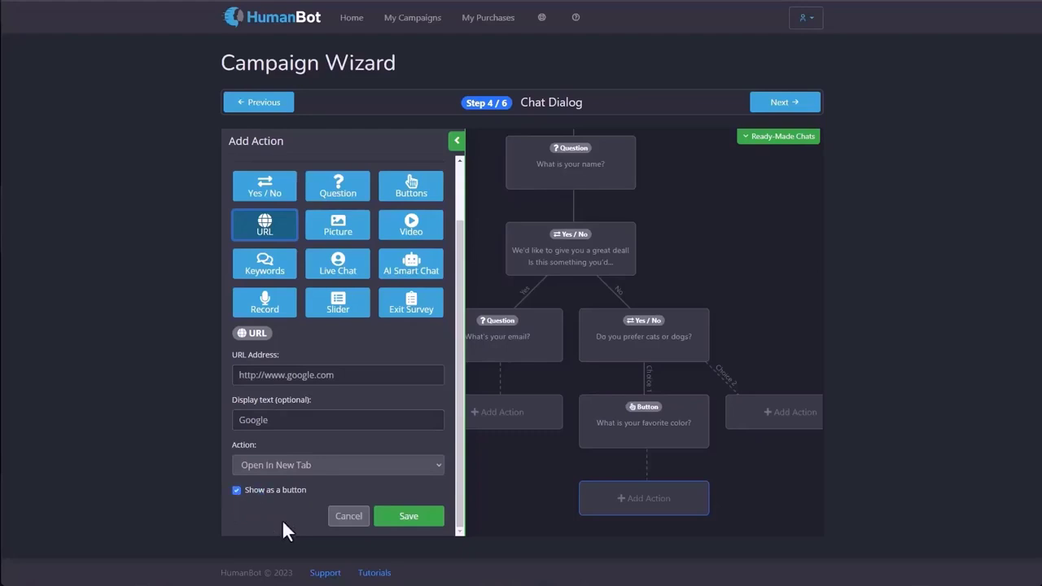
{"action": "left_click", "coordinate": [236, 491]}
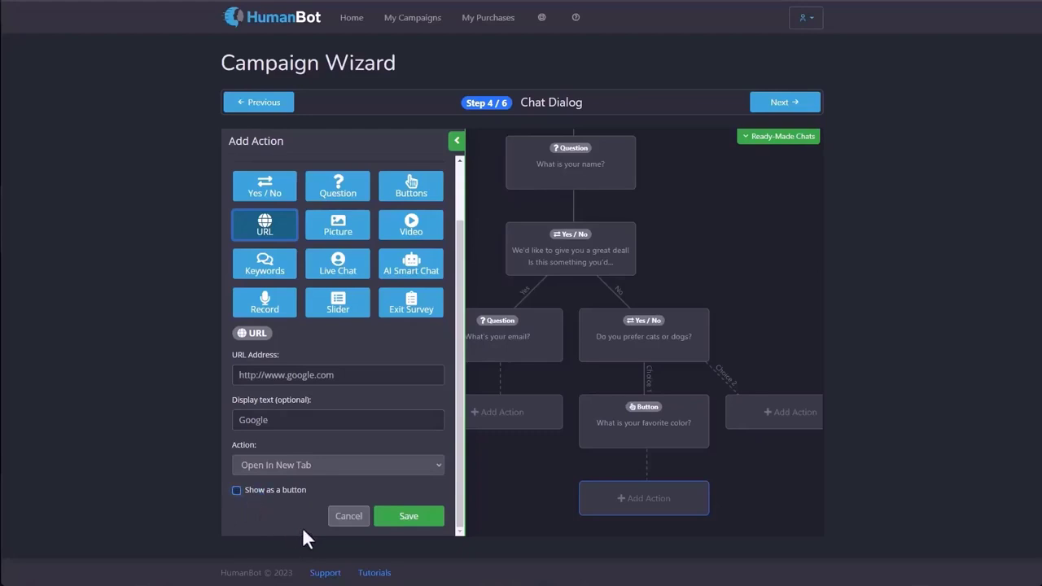
{"action": "left_click", "coordinate": [407, 518]}
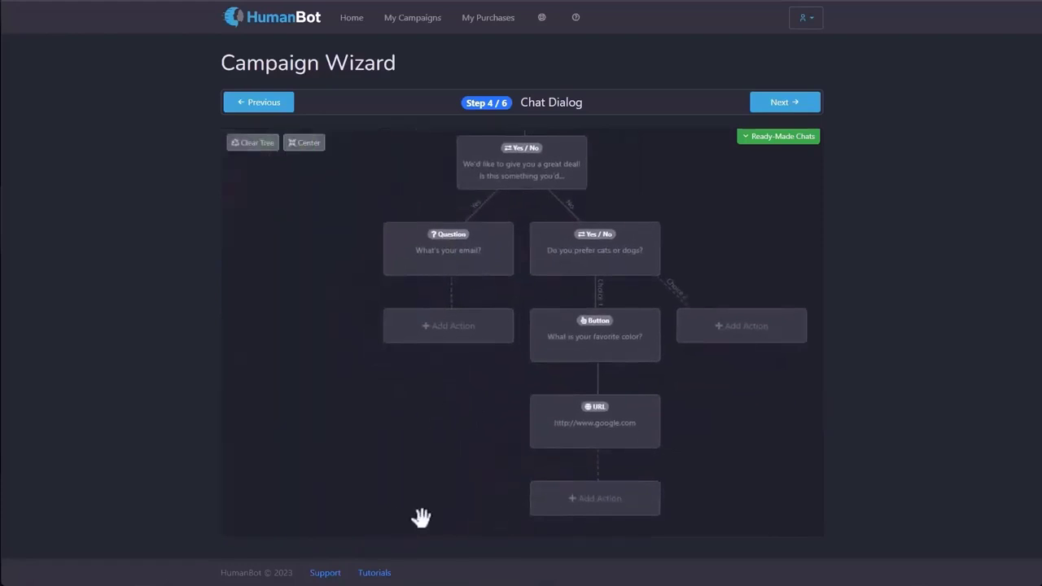
Add a Picture step after the link with the message 'Look at this cat picture'.
{"action": "left_click", "coordinate": [577, 513]}
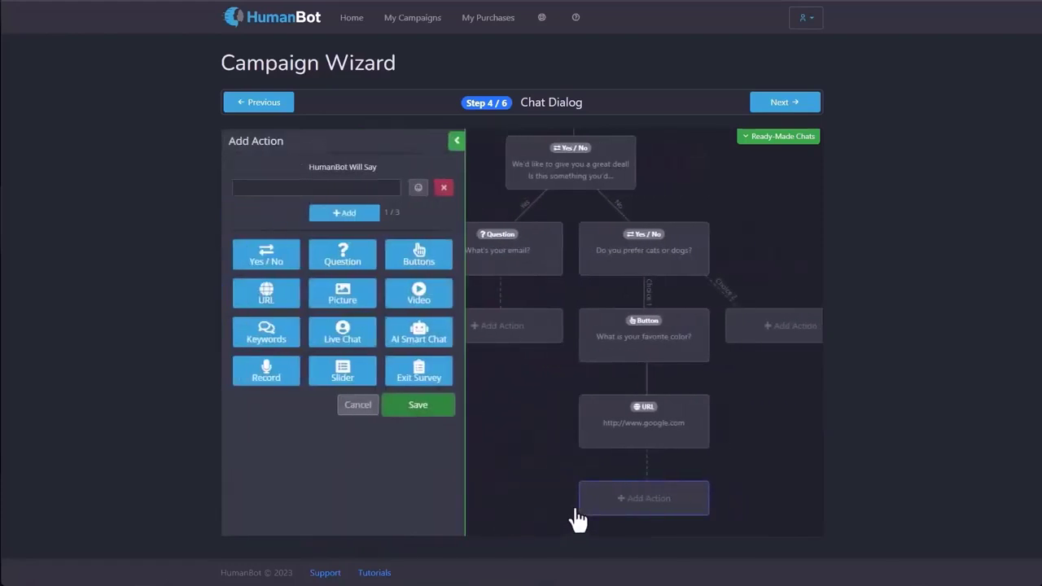
{"action": "left_click", "coordinate": [341, 303]}
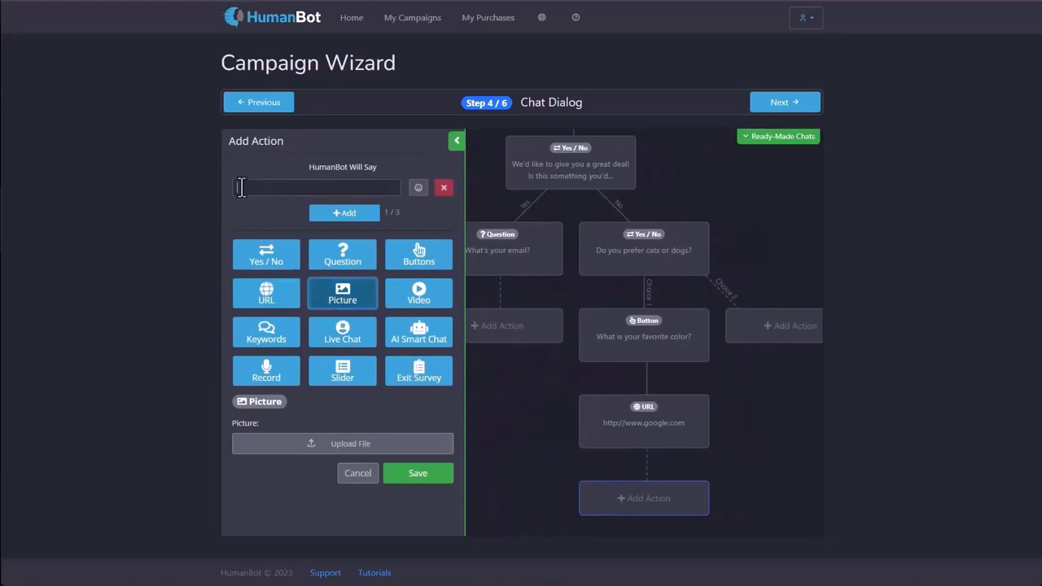
{"action": "left_click", "coordinate": [242, 187]}
{"action": "type", "text": "Look at this cat picture!"}
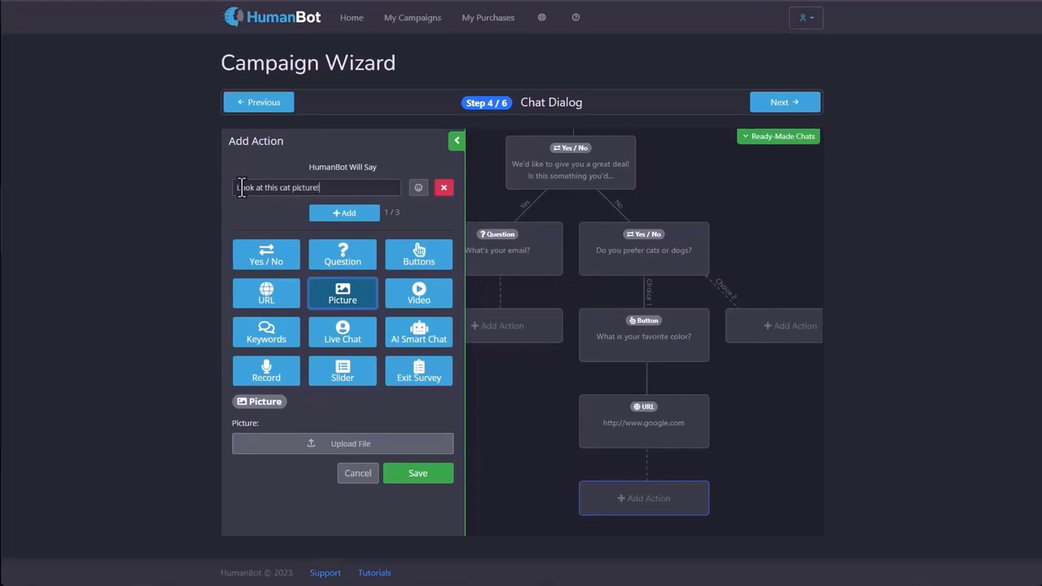
Attach kittens.jpg as the picture and save the picture step.
{"action": "left_click", "coordinate": [332, 443]}
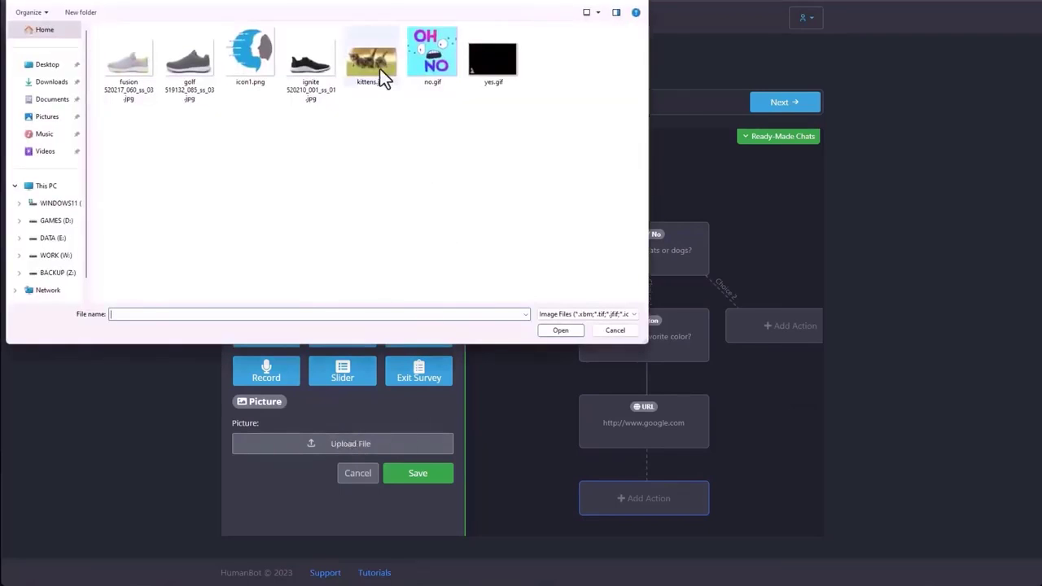
{"action": "double_click", "coordinate": [379, 68]}
{"action": "scroll", "coordinate": [424, 318], "scroll_direction": "down", "scroll_amount": 2}
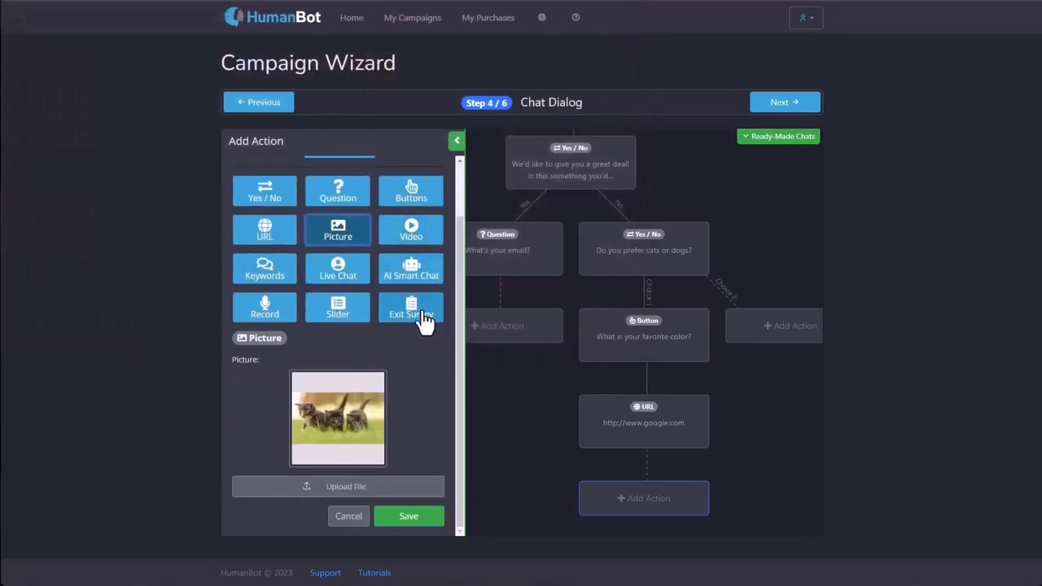
{"action": "left_click", "coordinate": [317, 487]}
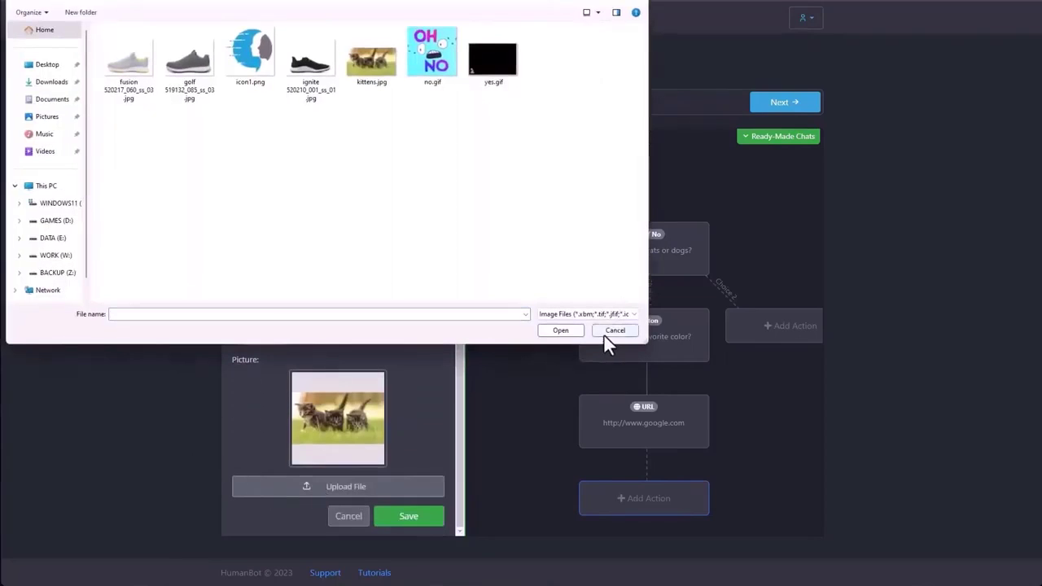
{"action": "left_click", "coordinate": [610, 333]}
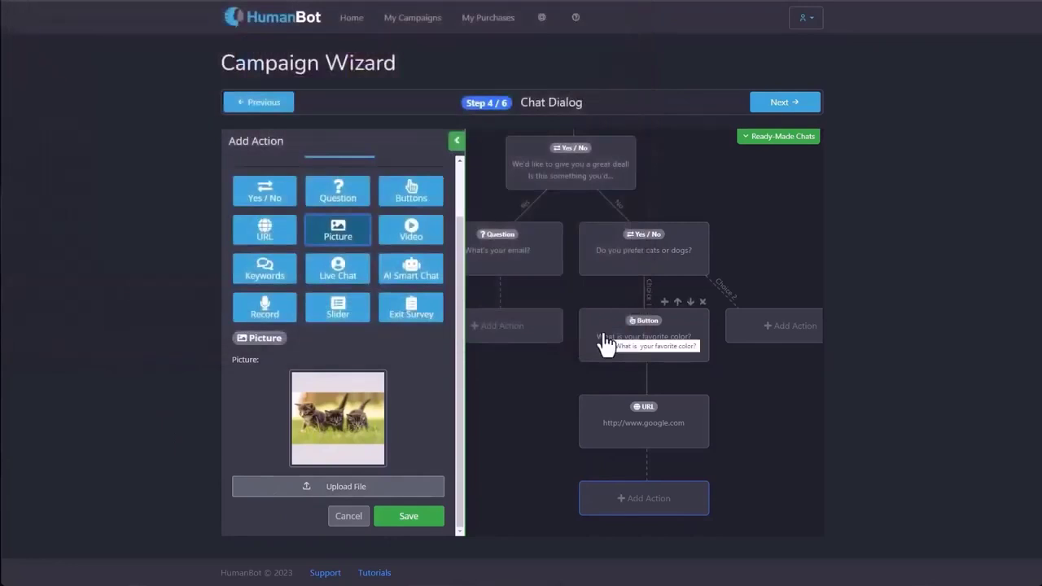
{"action": "left_click", "coordinate": [404, 518]}
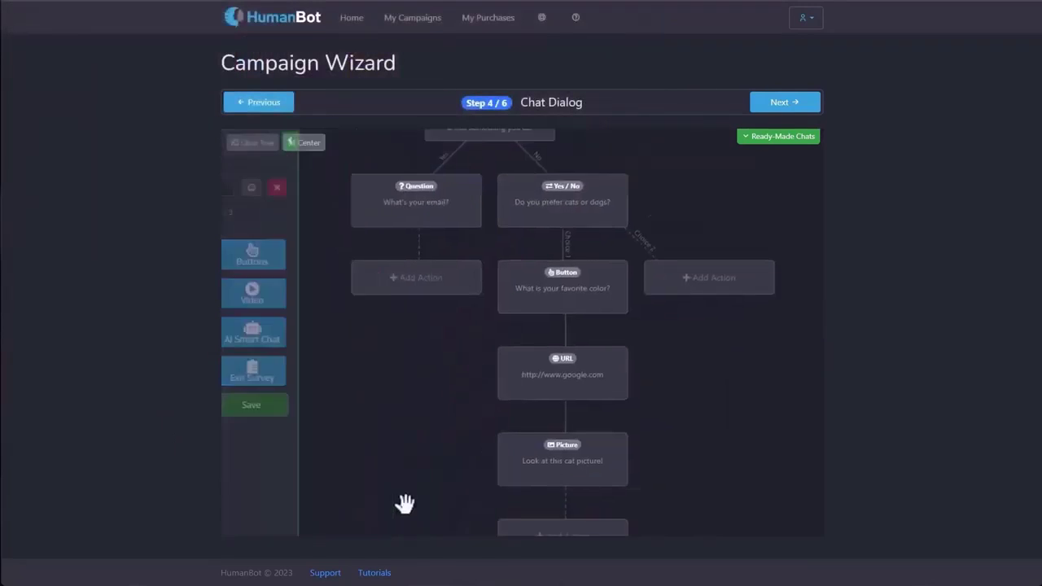
{"action": "left_click", "coordinate": [581, 500]}
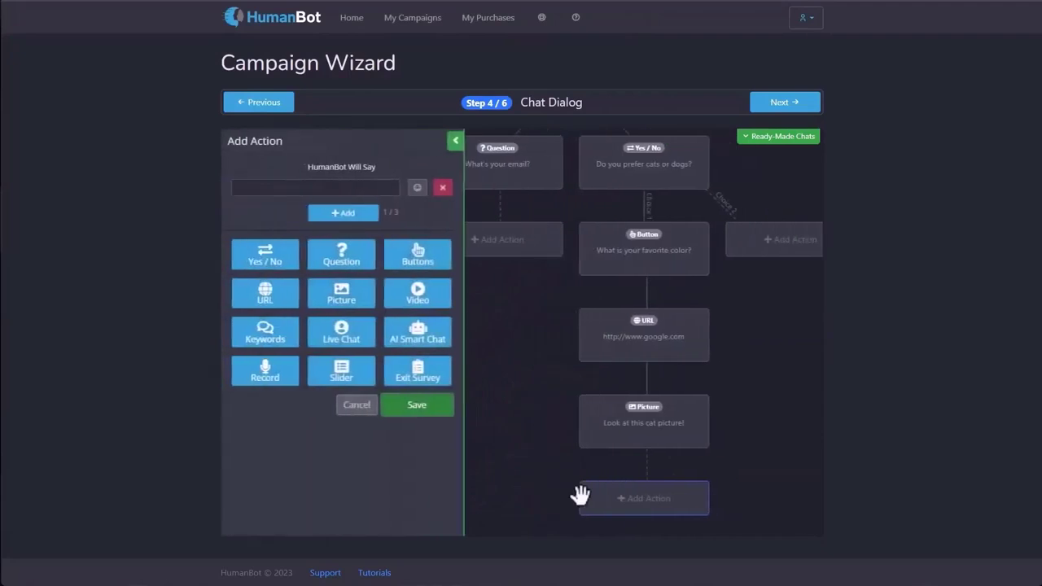
Make the new step a Video saying 'Check out this video!', upload the video file, and save it.
{"action": "left_click", "coordinate": [427, 306]}
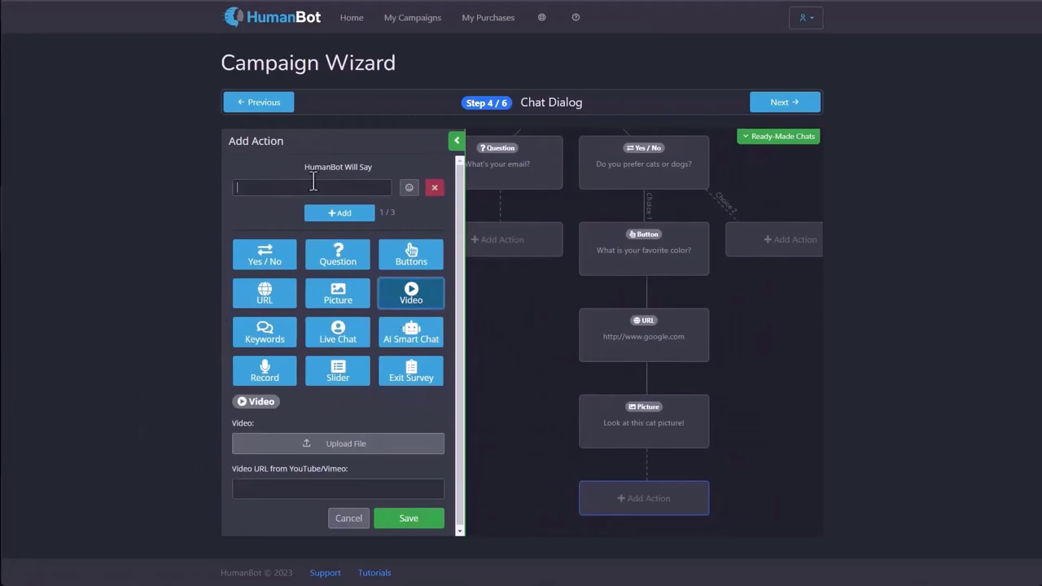
{"action": "type", "text": "Check out this vi"}
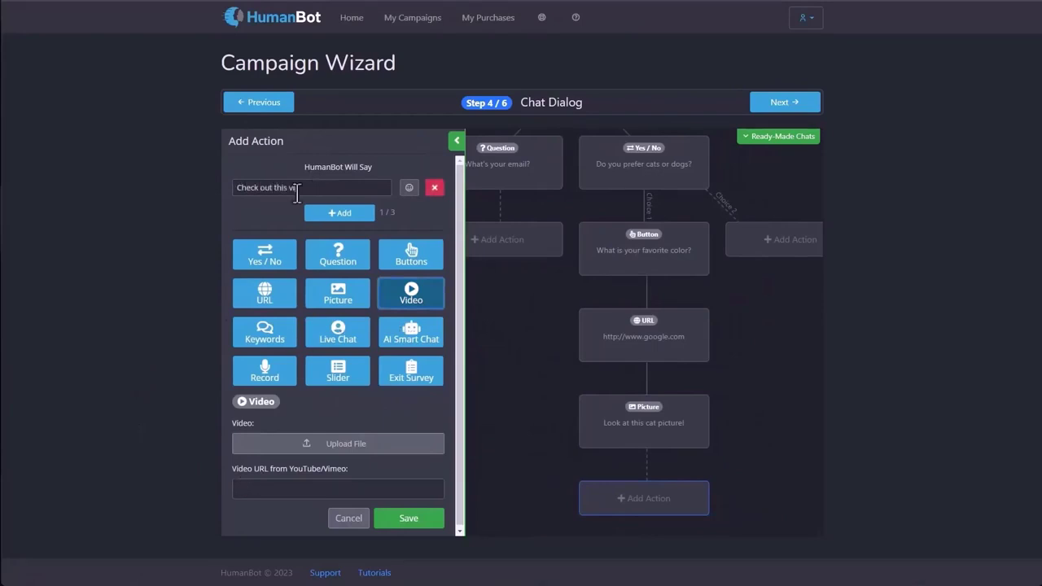
{"action": "type", "text": "deo!"}
{"action": "left_click", "coordinate": [348, 440]}
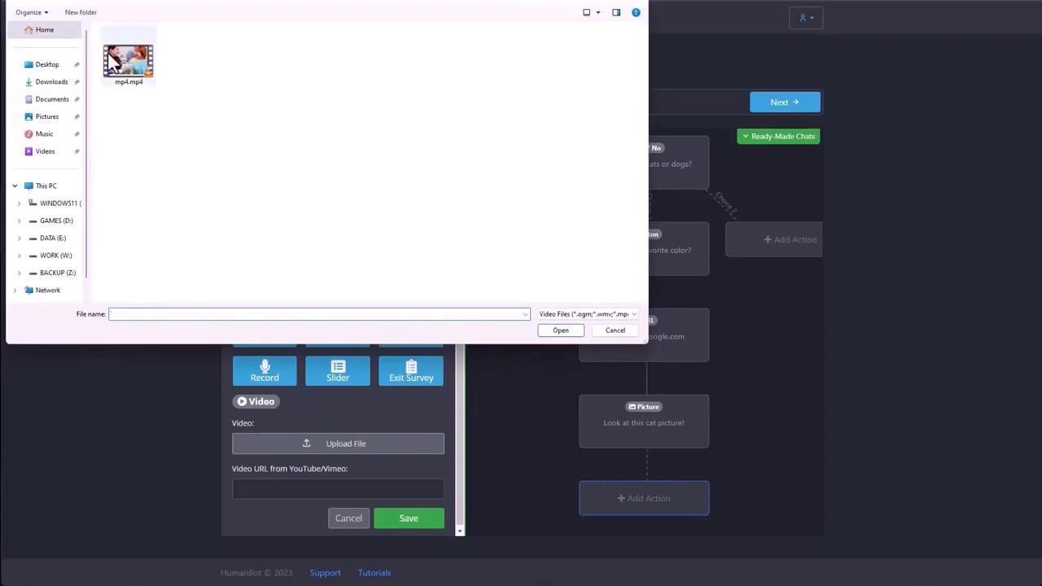
{"action": "left_click", "coordinate": [632, 330]}
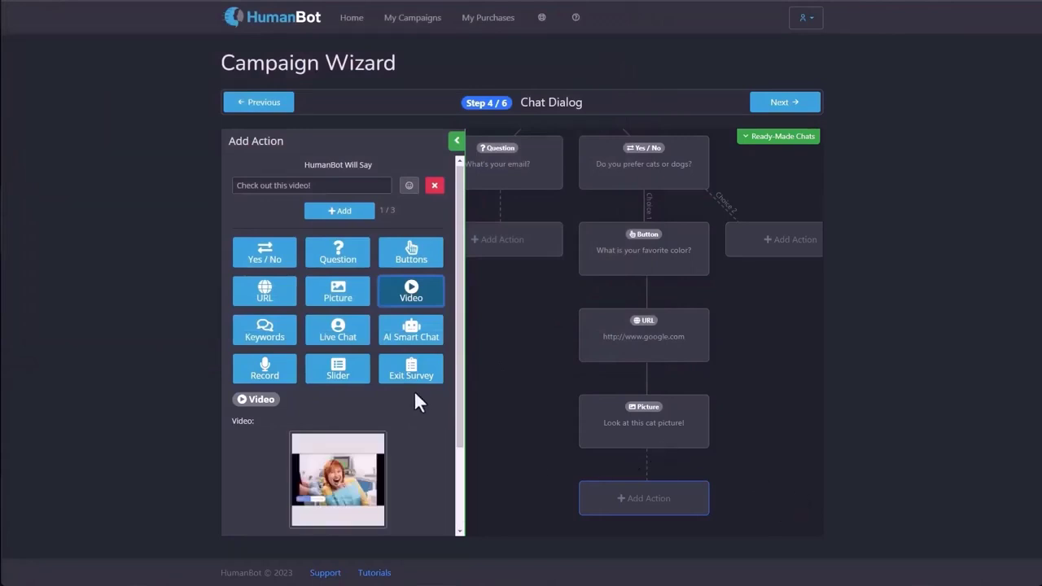
{"action": "scroll", "coordinate": [414, 390], "scroll_direction": "down", "scroll_amount": 2}
{"action": "left_click", "coordinate": [407, 516]}
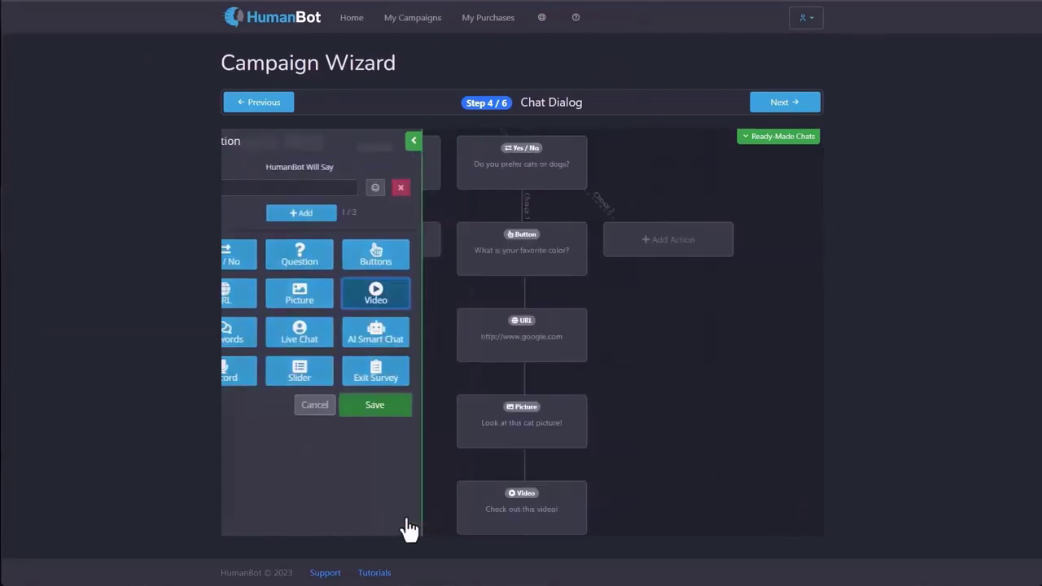
{"action": "left_click", "coordinate": [625, 511]}
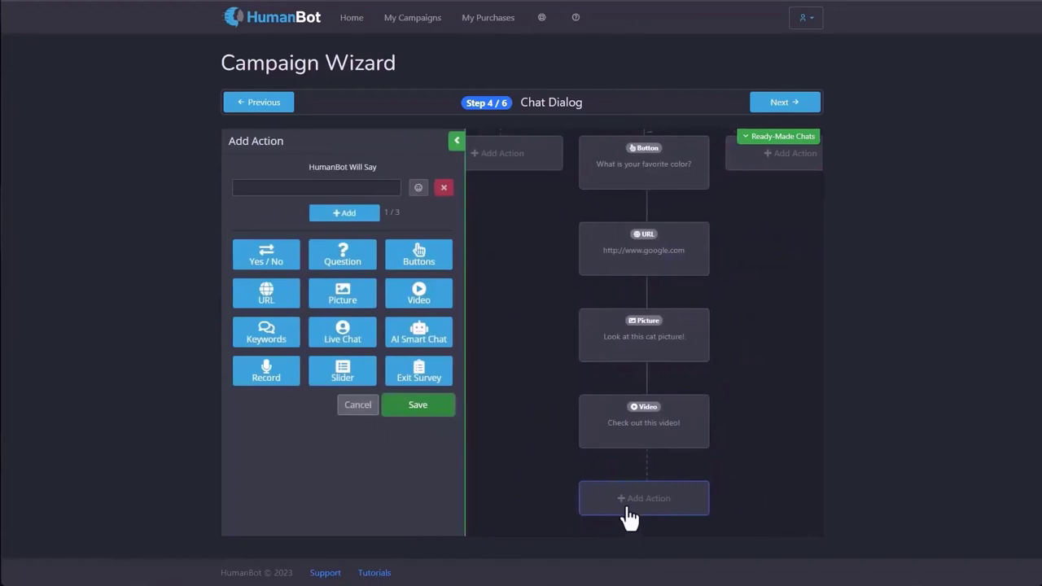
Make the new step a Keywords chat answering 'schedule, when, what time' with 'It'll be on Monday at 7pm'.
{"action": "left_click", "coordinate": [274, 351]}
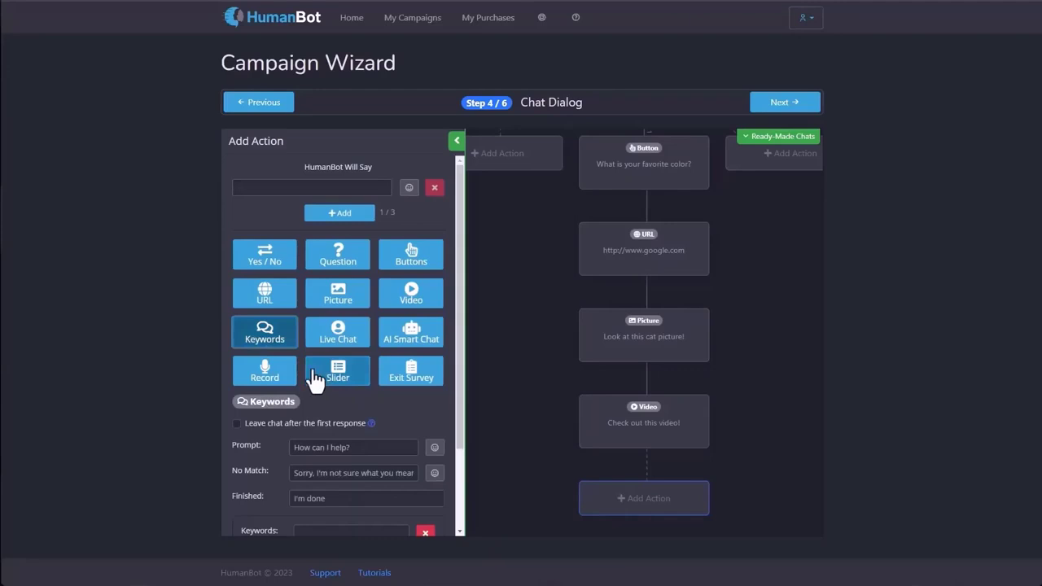
{"action": "scroll", "coordinate": [317, 376], "scroll_direction": "down", "scroll_amount": 2}
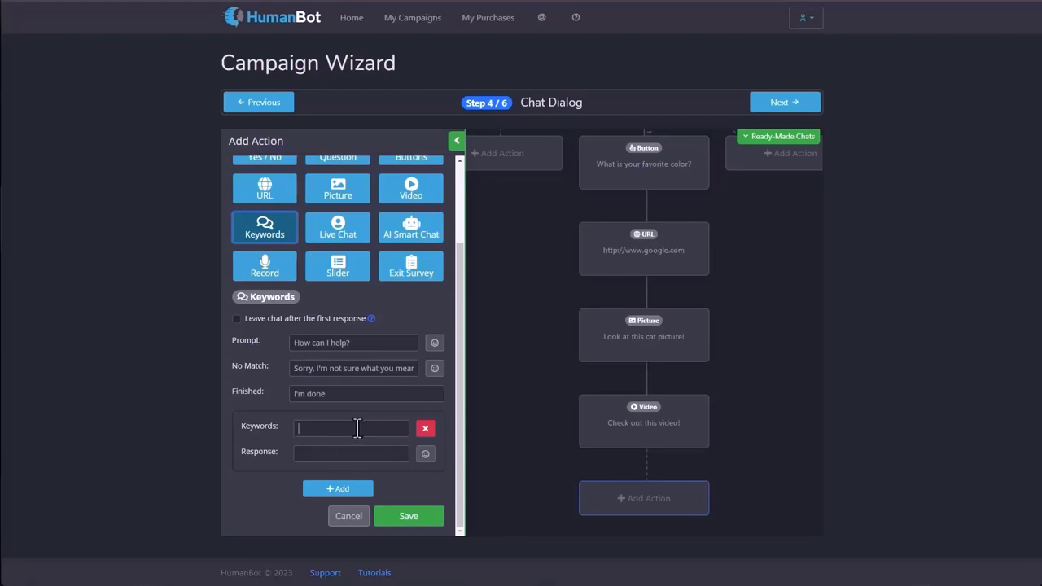
{"action": "type", "text": "schedul"}
{"action": "type", "text": "e"}
{"action": "type", "text": ","}
{"action": "type", "text": "when,"}
{"action": "type", "text": "what"}
{"action": "type", "text": " time"}
{"action": "type", "text": "It'll be on Monday at 7"}
{"action": "type", "text": "pm"}
Add a second pair answering 'how much cost, money' with 'It will cost $25 to register'.
{"action": "left_click", "coordinate": [358, 490]}
{"action": "scroll", "coordinate": [326, 464], "scroll_direction": "down", "scroll_amount": 1}
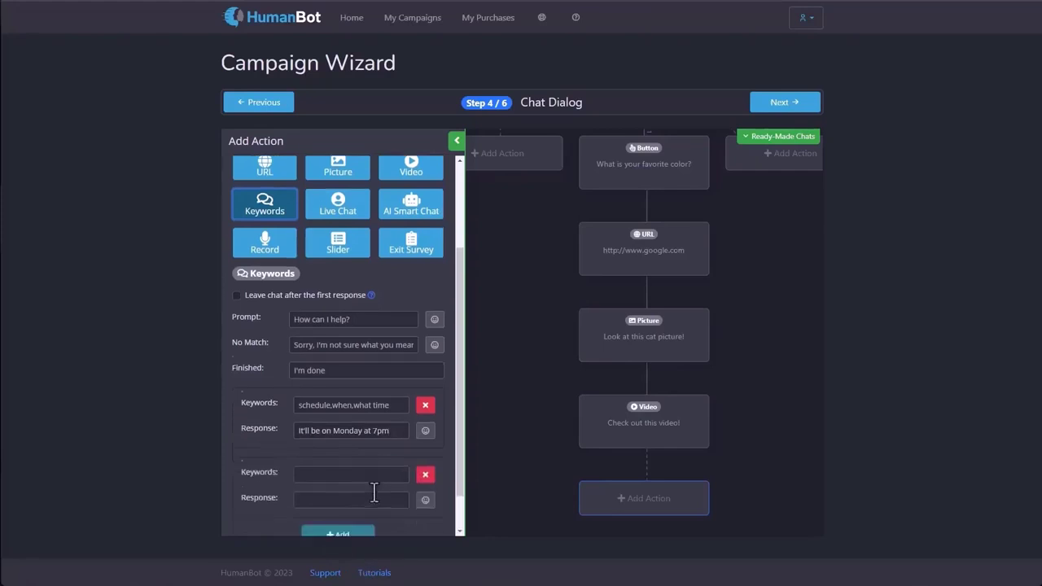
{"action": "left_click", "coordinate": [304, 444]}
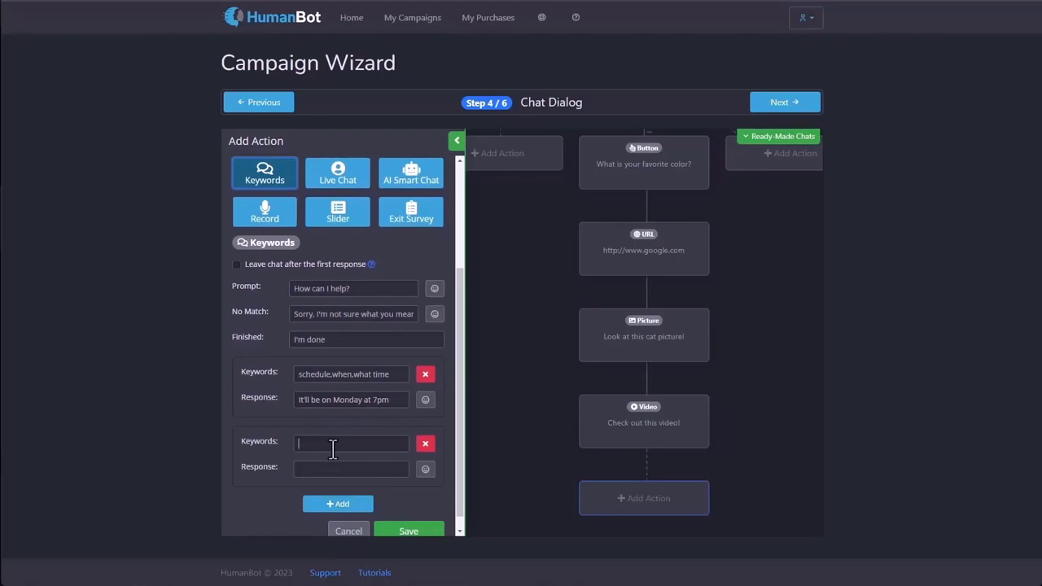
{"action": "type", "text": "how much cost"}
{"action": "type", "text": ", money"}
{"action": "type", "text": "It will co"}
{"action": "type", "text": "st $25 to"}
{"action": "type", "text": " register"}
Review the entered keywords and responses, then save the keyword chat step.
{"action": "left_click_drag", "start_coordinate": [390, 375], "coordinate": [300, 375]}
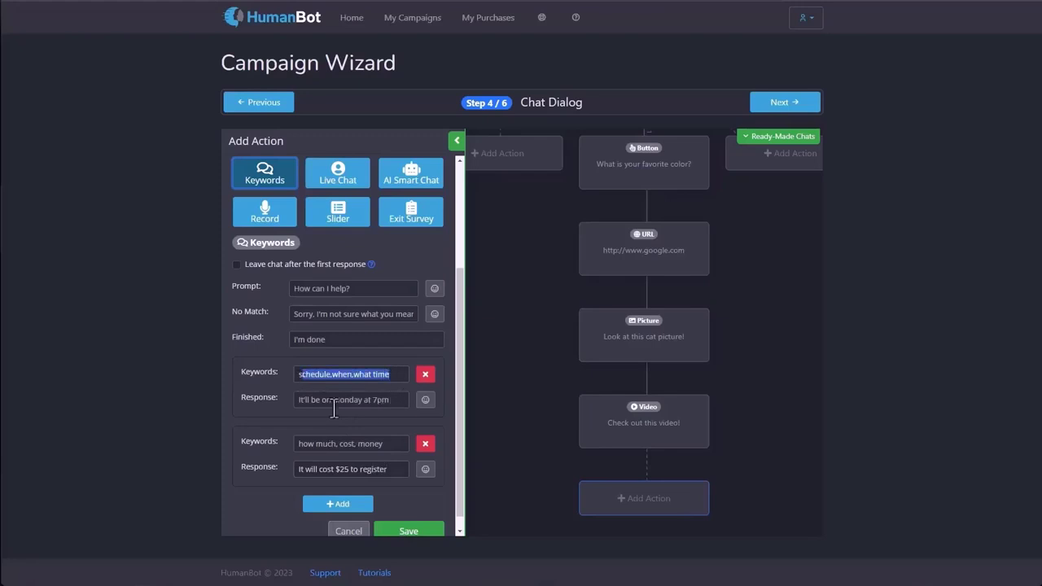
{"action": "left_click_drag", "start_coordinate": [398, 444], "coordinate": [299, 443]}
{"action": "left_click_drag", "start_coordinate": [392, 400], "coordinate": [298, 400]}
{"action": "left_click_drag", "start_coordinate": [408, 469], "coordinate": [253, 460]}
{"action": "left_click", "coordinate": [390, 465]}
{"action": "scroll", "coordinate": [391, 460], "scroll_direction": "down", "scroll_amount": 1}
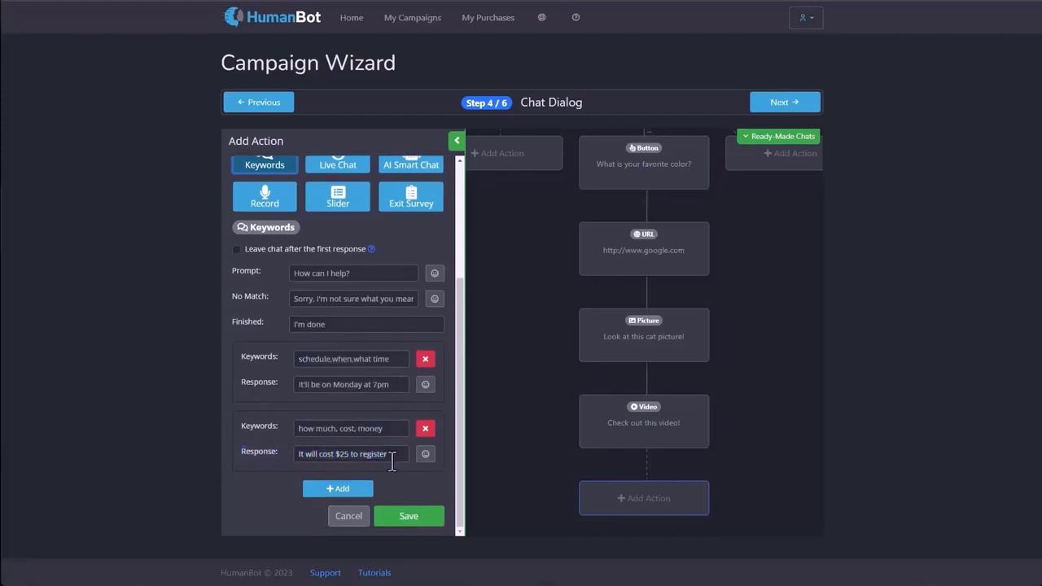
{"action": "left_click", "coordinate": [404, 512]}
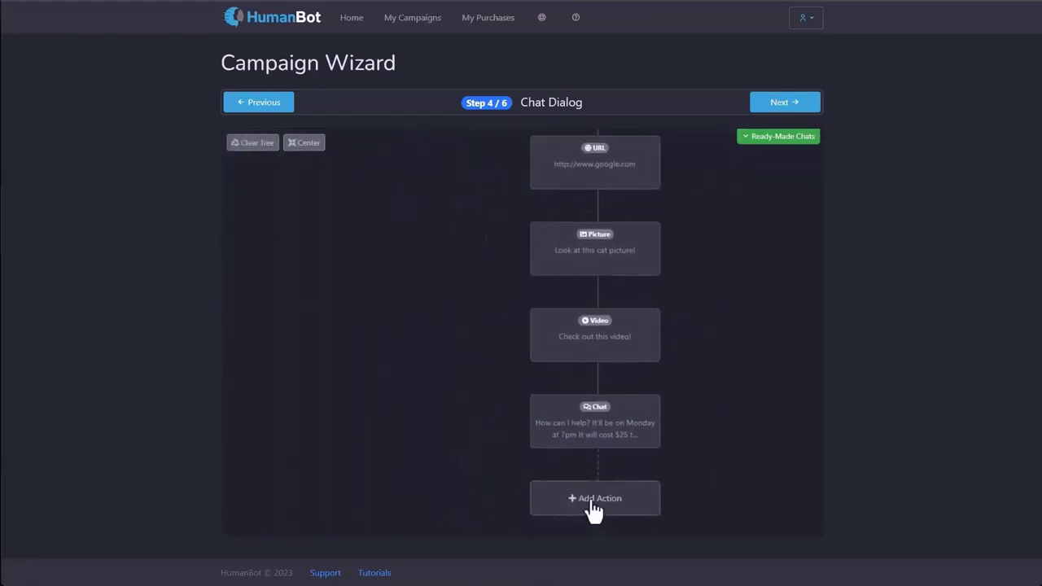
{"action": "left_click", "coordinate": [591, 499]}
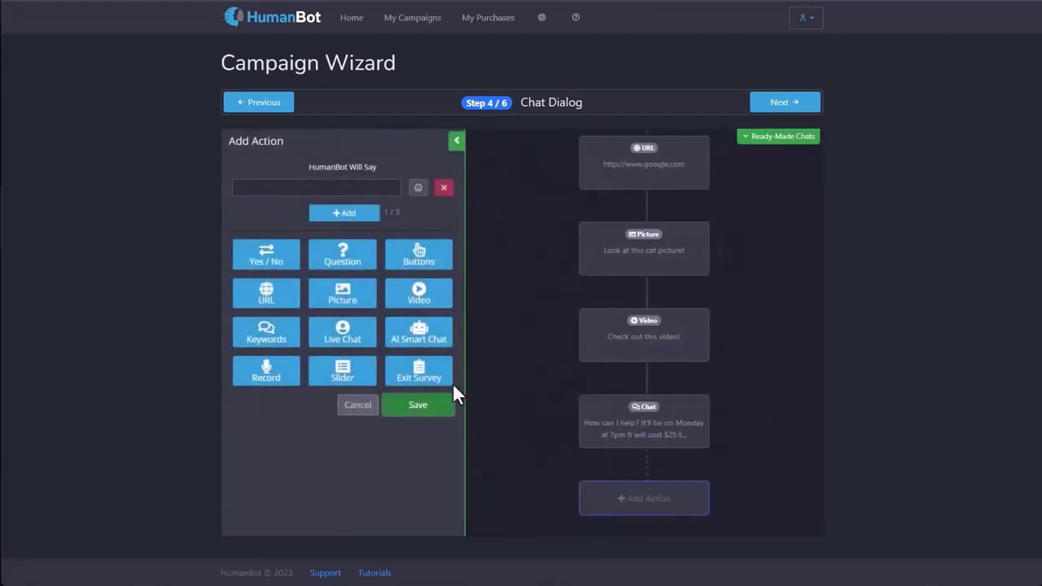
Make the new step an AI Smart Chat with keywords 'email, support' replying with the support e-mail address.
{"action": "left_click", "coordinate": [418, 343]}
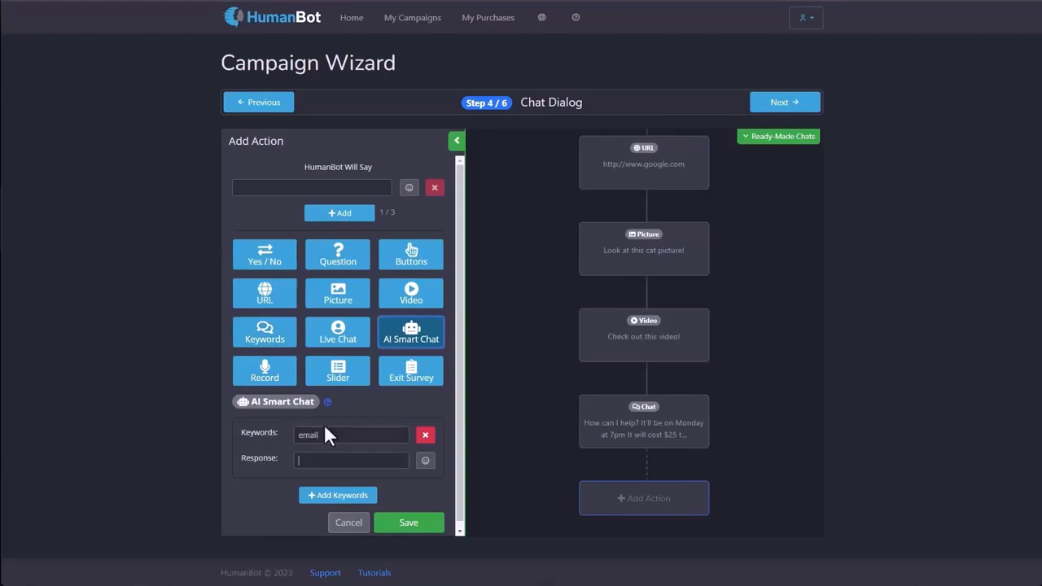
{"action": "left_click", "coordinate": [357, 443]}
{"action": "type", "text": ", support"}
{"action": "key", "text": "Tab"}
{"action": "type", "text": "You can email"}
{"action": "type", "text": " us a support@s"}
{"action": "type", "text": "ite.com"}
Save the AI chat step and add a new action set to Slider, passing Live Chat and Record.
{"action": "left_click", "coordinate": [399, 525]}
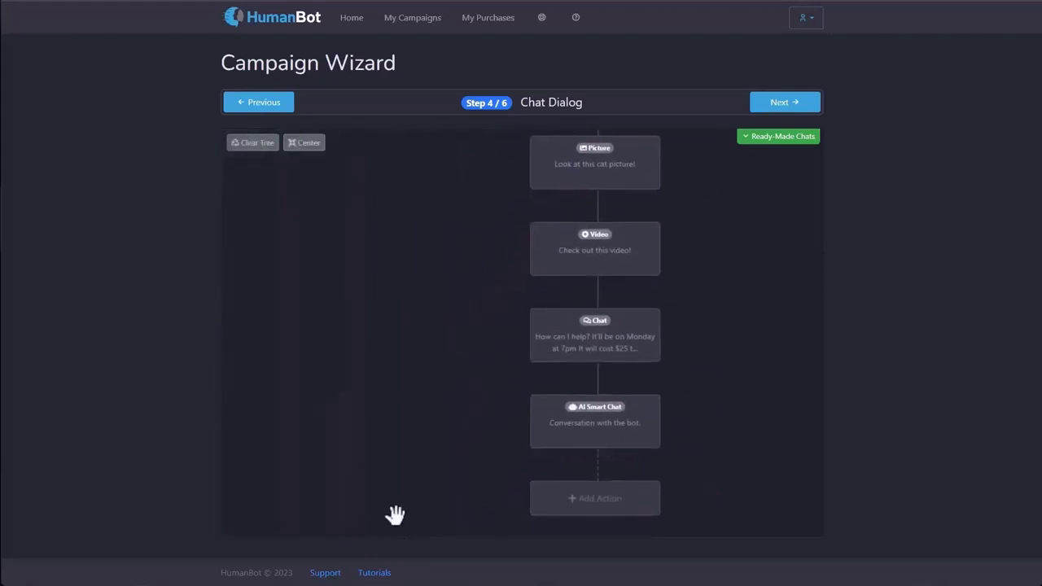
{"action": "left_click", "coordinate": [588, 513]}
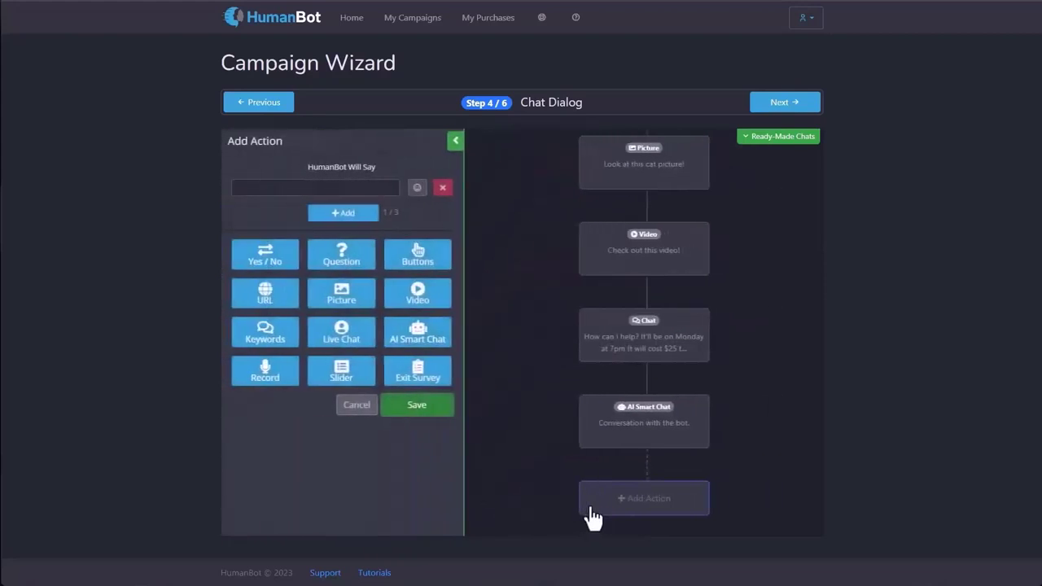
{"action": "left_click", "coordinate": [348, 353]}
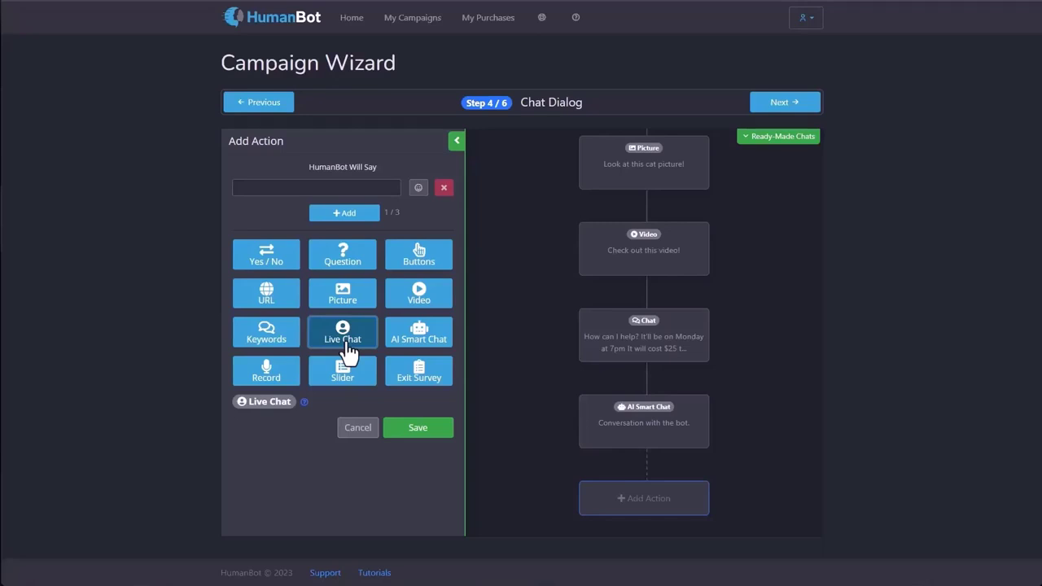
{"action": "left_click", "coordinate": [267, 381]}
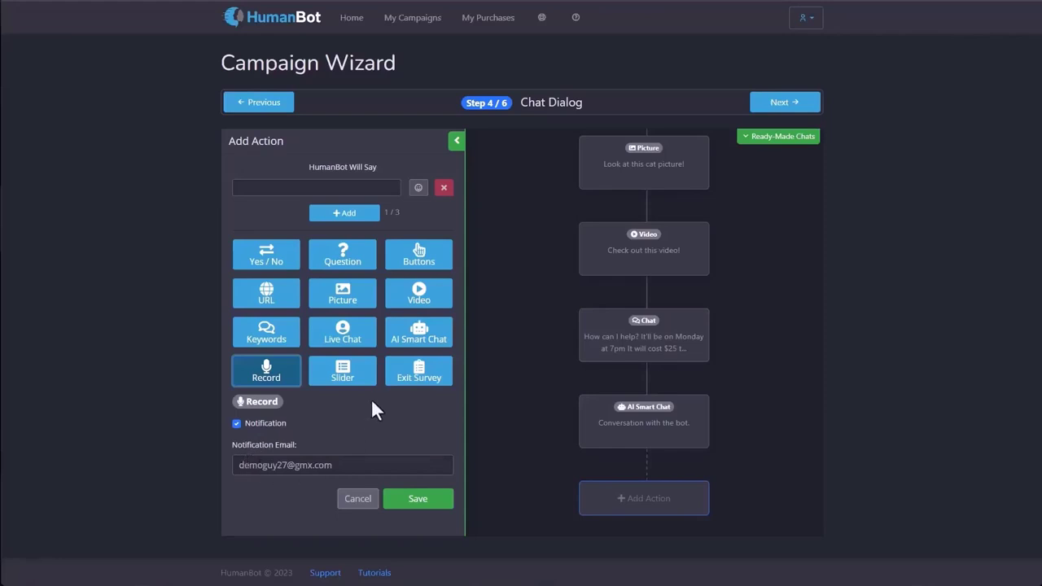
{"action": "left_click", "coordinate": [349, 378]}
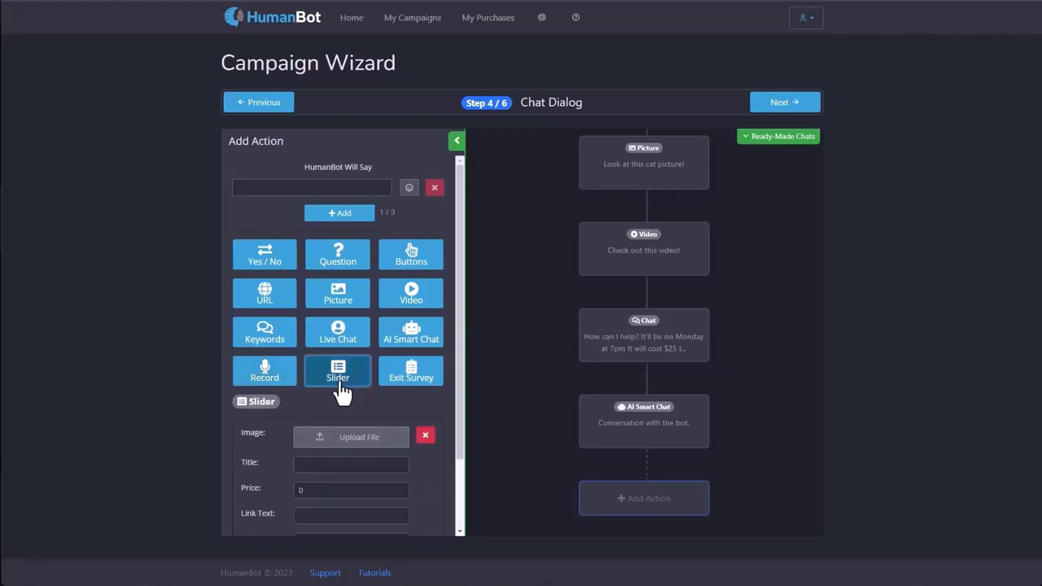
{"action": "scroll", "coordinate": [340, 386], "scroll_direction": "down", "scroll_amount": 2}
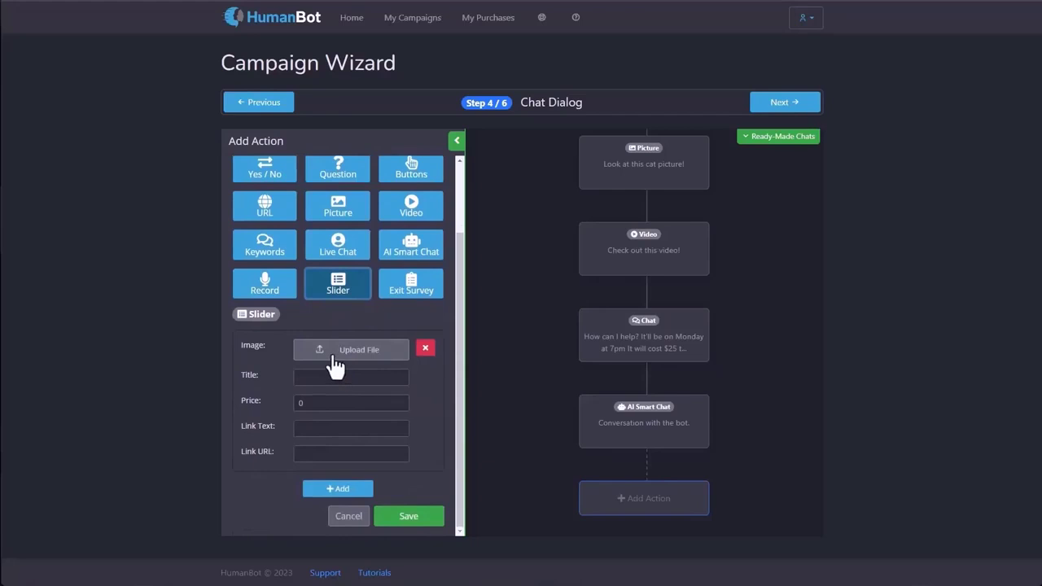
{"action": "left_click", "coordinate": [334, 359]}
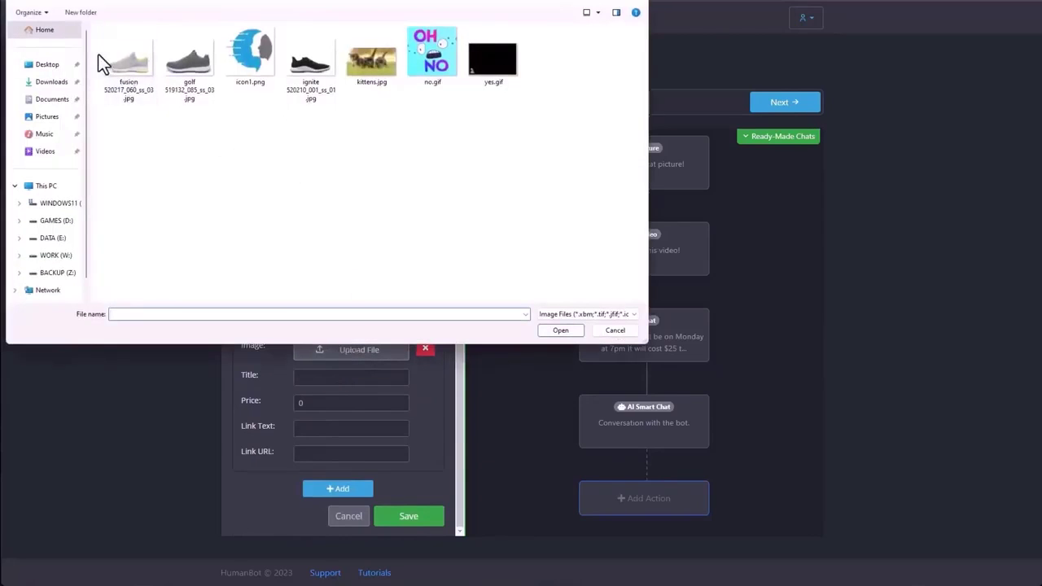
{"action": "left_click", "coordinate": [116, 70]}
{"action": "double_click", "coordinate": [116, 70]}
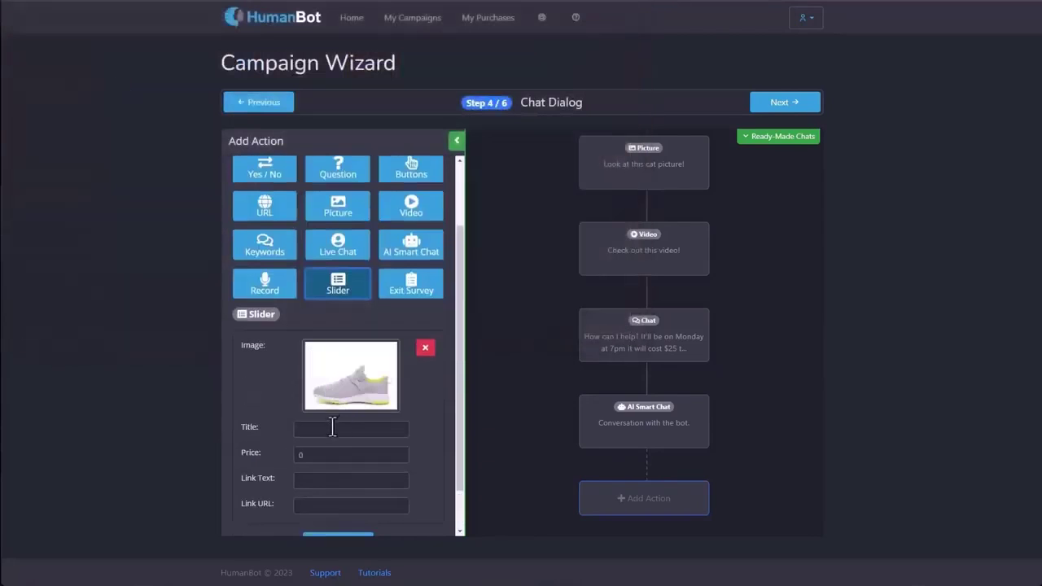
{"action": "left_click", "coordinate": [326, 432]}
{"action": "type", "text": "Product 1"}
{"action": "key", "text": "Tab"}
{"action": "type", "text": "$25"}
{"action": "key", "text": "Tab"}
{"action": "type", "text": "Buy"}
{"action": "key", "text": "Tab"}
{"action": "type", "text": "htttp"}
{"action": "key", "text": "BackSpace"}
{"action": "key", "text": "BackSpace"}
{"action": "type", "text": "p://www.mysite."}
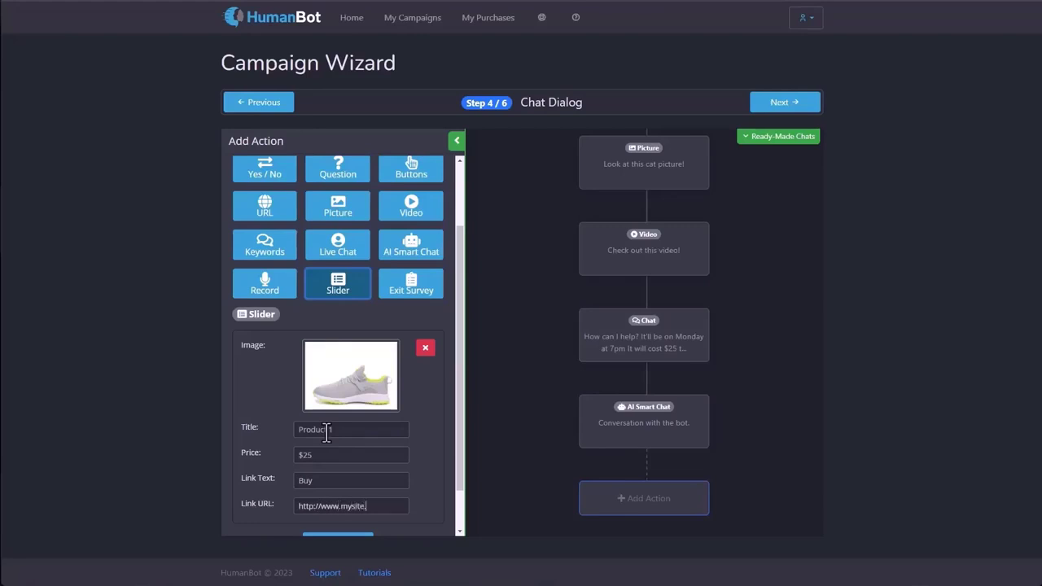
{"action": "type", "text": "com/product1"}
{"action": "scroll", "coordinate": [334, 411], "scroll_direction": "down", "scroll_amount": 2}
{"action": "left_click", "coordinate": [337, 489]}
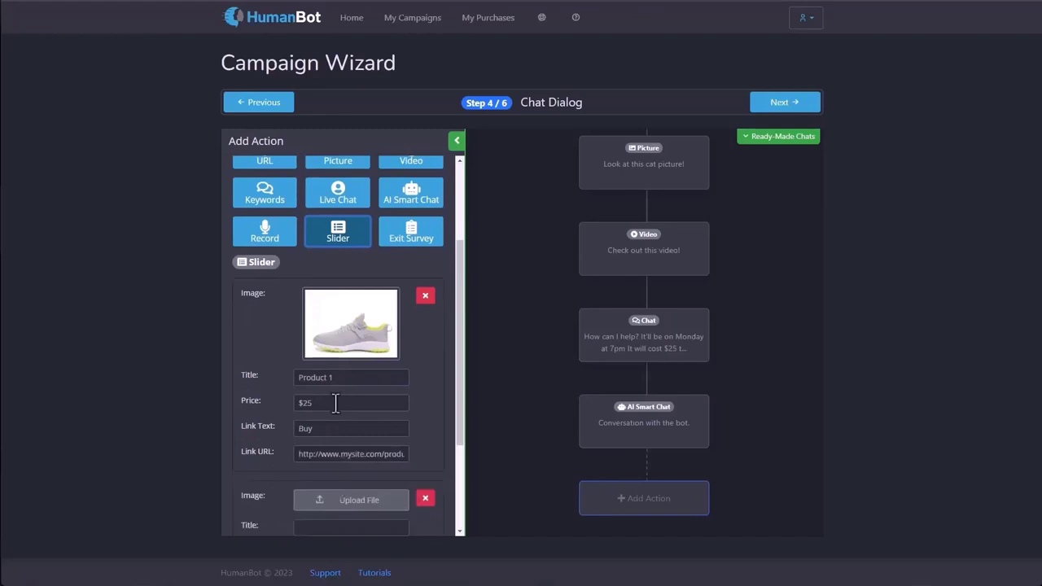
{"action": "scroll", "coordinate": [349, 435], "scroll_direction": "down", "scroll_amount": 2}
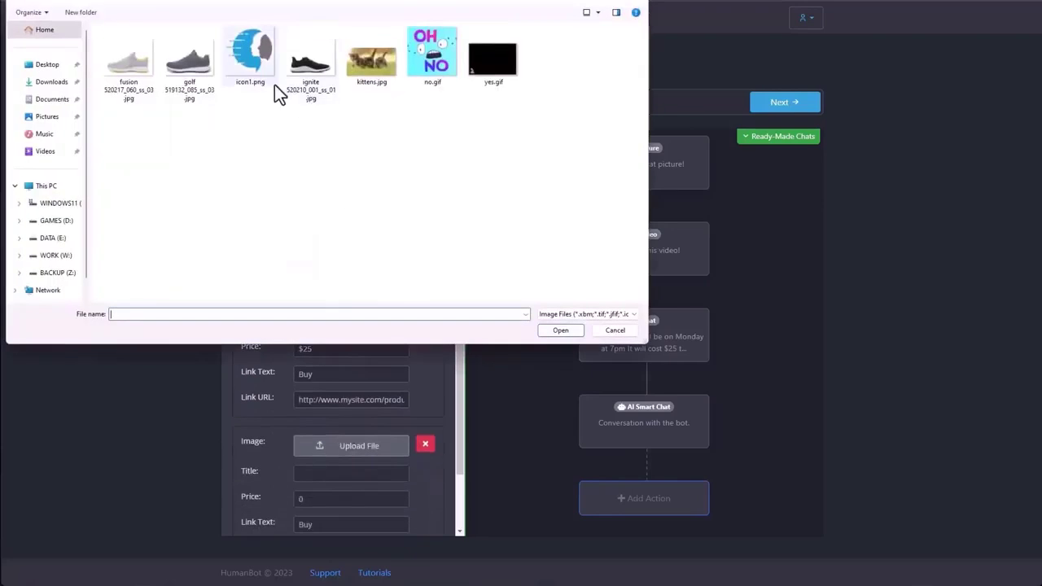
{"action": "double_click", "coordinate": [301, 76]}
{"action": "left_click", "coordinate": [355, 524]}
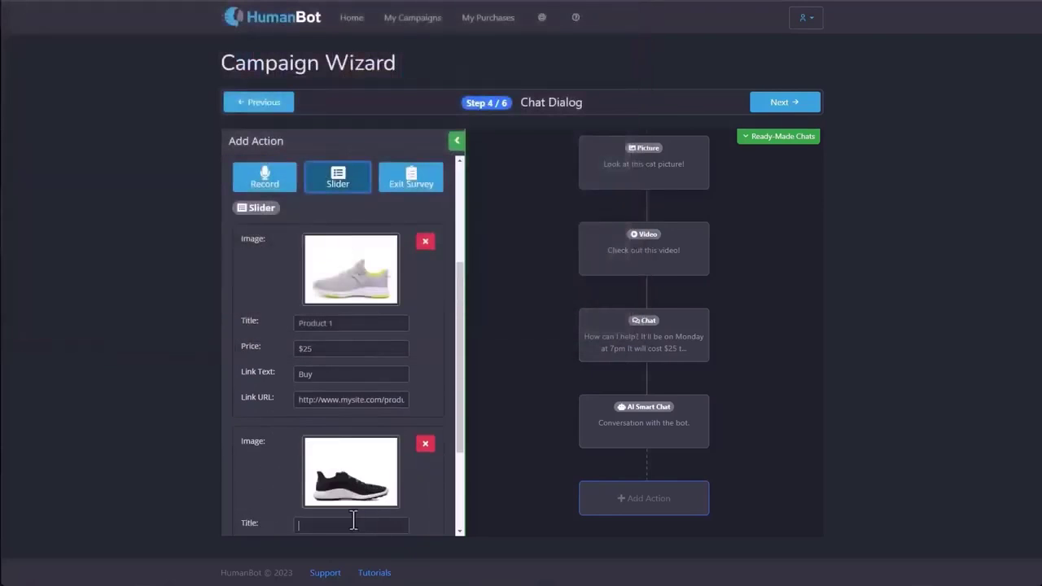
{"action": "type", "text": "Product 2"}
{"action": "scroll", "coordinate": [357, 497], "scroll_direction": "down", "scroll_amount": 3}
{"action": "double_click", "coordinate": [333, 404]}
{"action": "type", "text": "$50"}
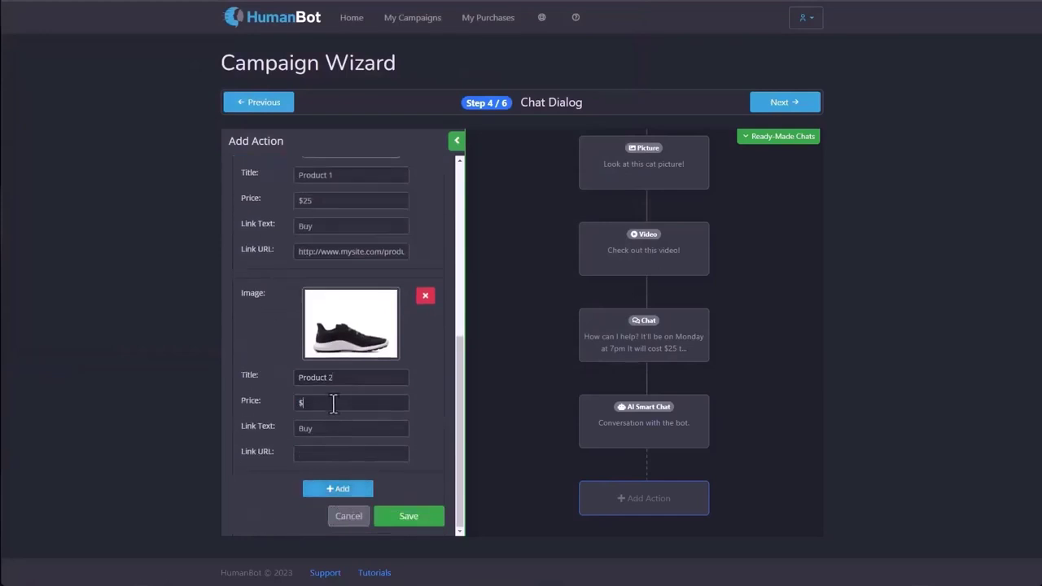
{"action": "key", "text": "Tab"}
{"action": "key", "text": "Tab"}
{"action": "type", "text": "http://www.mysite.com/product2"}
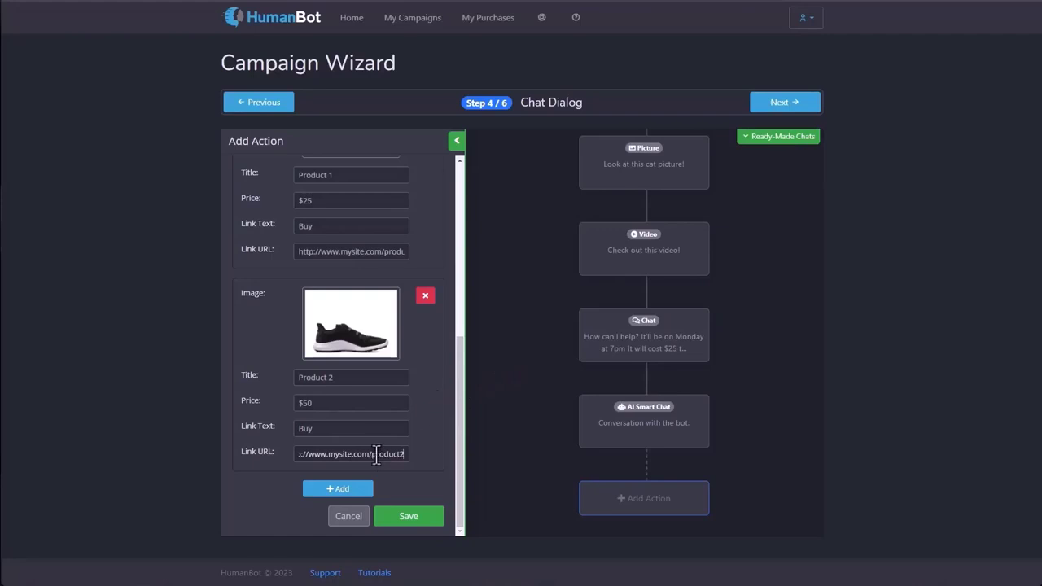
{"action": "left_click", "coordinate": [392, 519]}
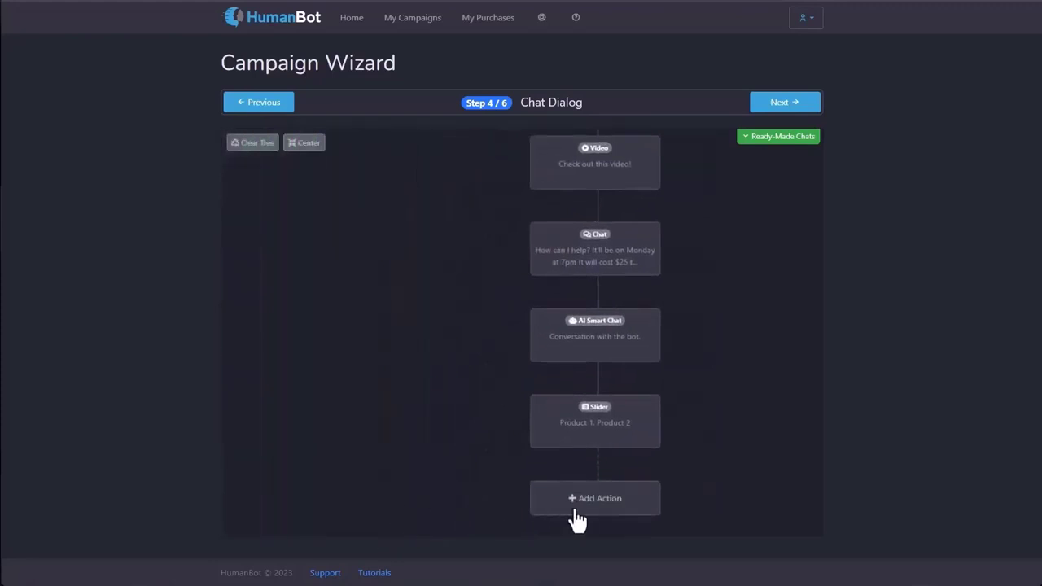
Add an Exit Survey step after the Slider with the support e-mail address and save it.
{"action": "left_click", "coordinate": [575, 513]}
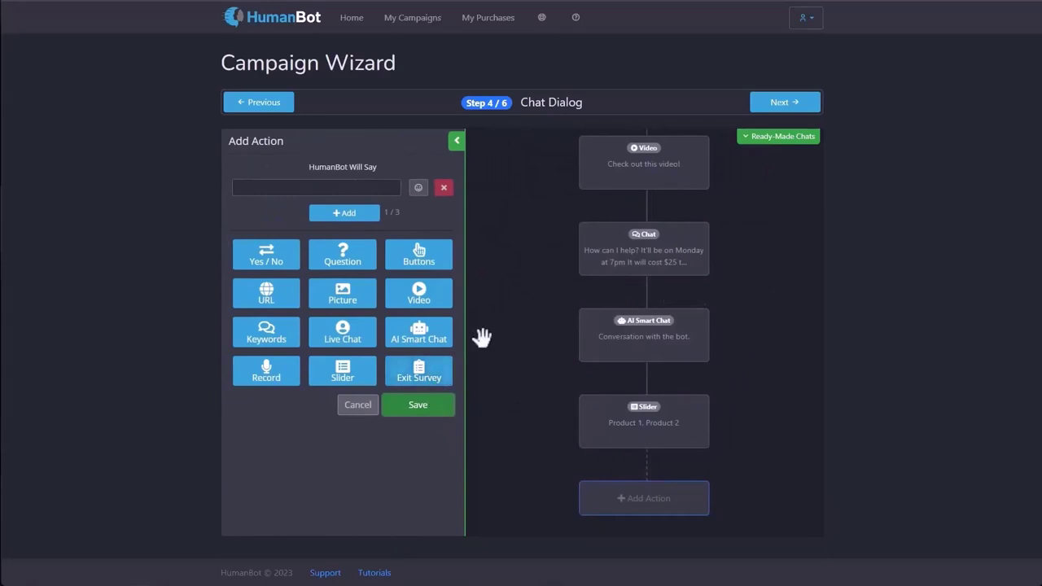
{"action": "left_click", "coordinate": [426, 370]}
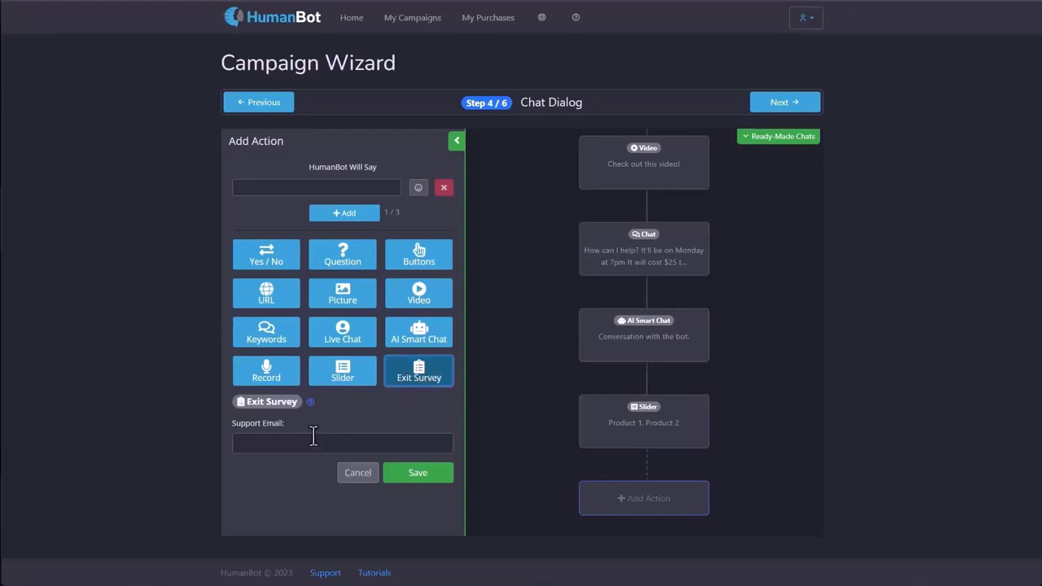
{"action": "type", "text": "support@site.com"}
{"action": "left_click", "coordinate": [405, 474]}
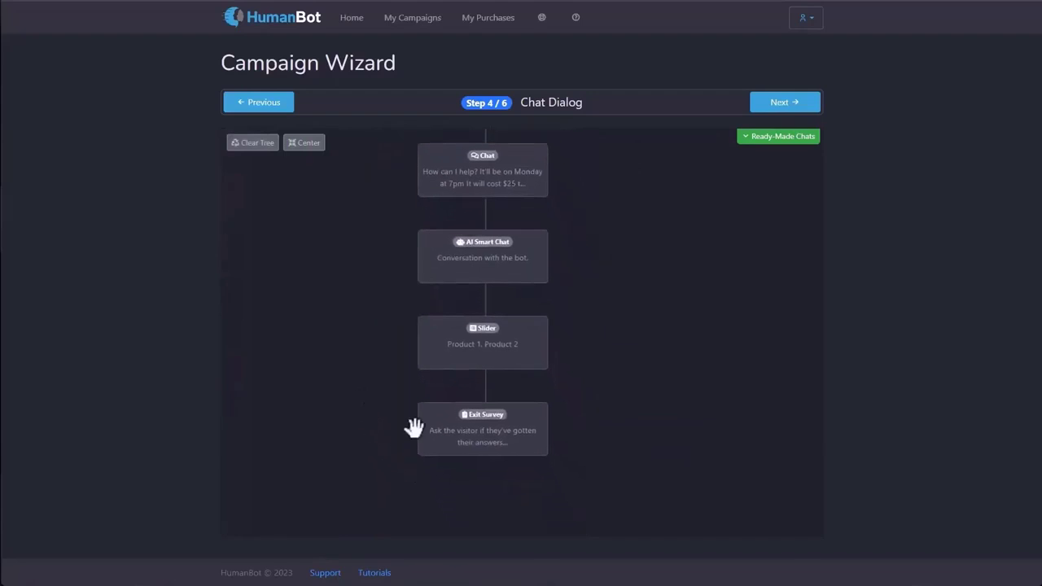
{"action": "mouse_move", "coordinate": [496, 453]}
{"action": "left_click_drag", "start_coordinate": [624, 305], "coordinate": [468, 491]}
{"action": "left_click_drag", "start_coordinate": [614, 174], "coordinate": [548, 489]}
{"action": "left_click_drag", "start_coordinate": [503, 413], "coordinate": [661, 464]}
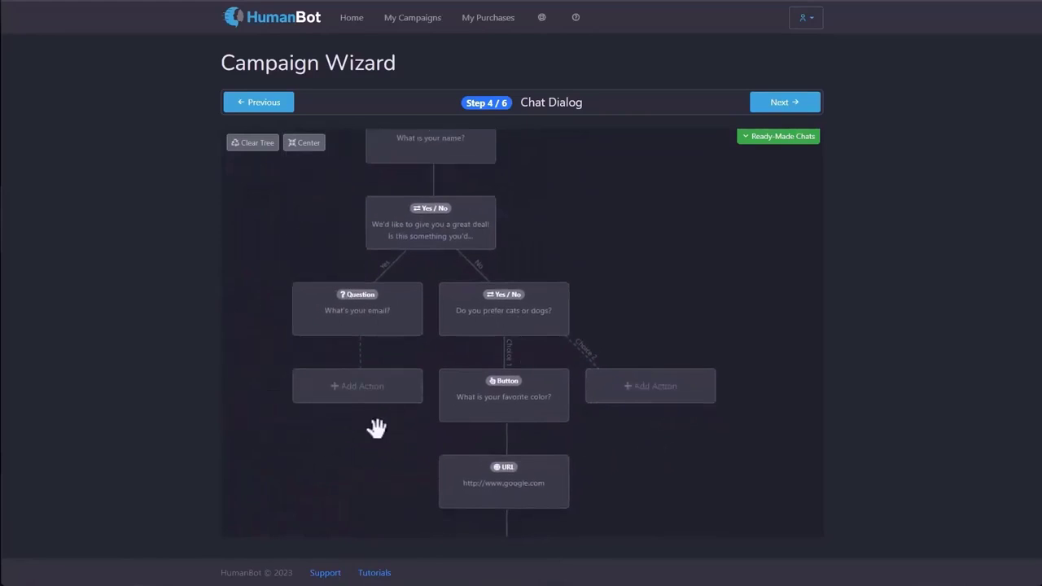
{"action": "left_click_drag", "start_coordinate": [377, 428], "coordinate": [351, 202]}
{"action": "left_click_drag", "start_coordinate": [397, 409], "coordinate": [382, 201]}
{"action": "left_click_drag", "start_coordinate": [375, 374], "coordinate": [373, 284]}
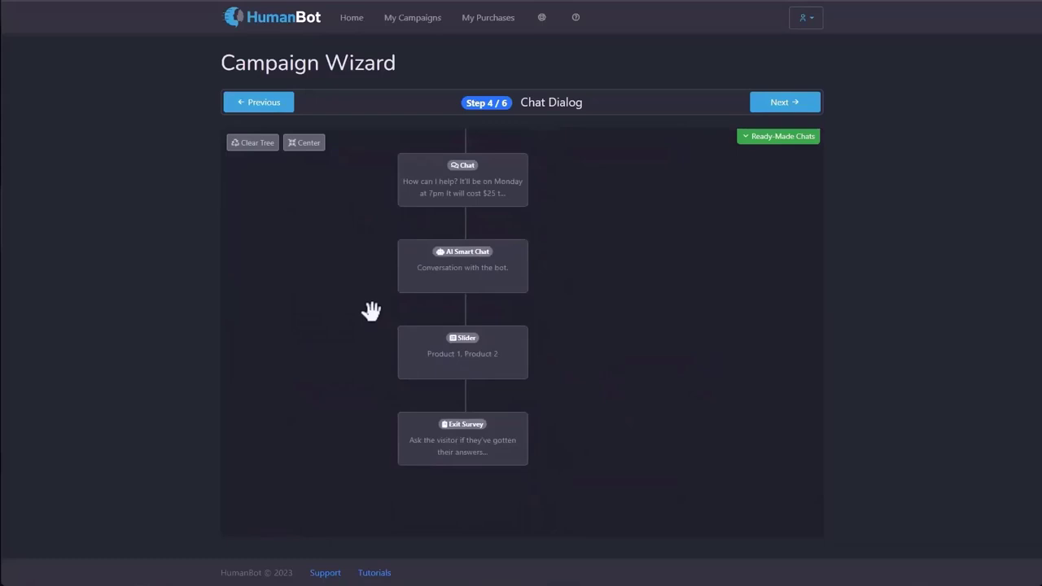
{"action": "left_click_drag", "start_coordinate": [344, 140], "coordinate": [389, 427]}
{"action": "left_click_drag", "start_coordinate": [339, 149], "coordinate": [355, 433]}
{"action": "left_click_drag", "start_coordinate": [293, 300], "coordinate": [306, 420]}
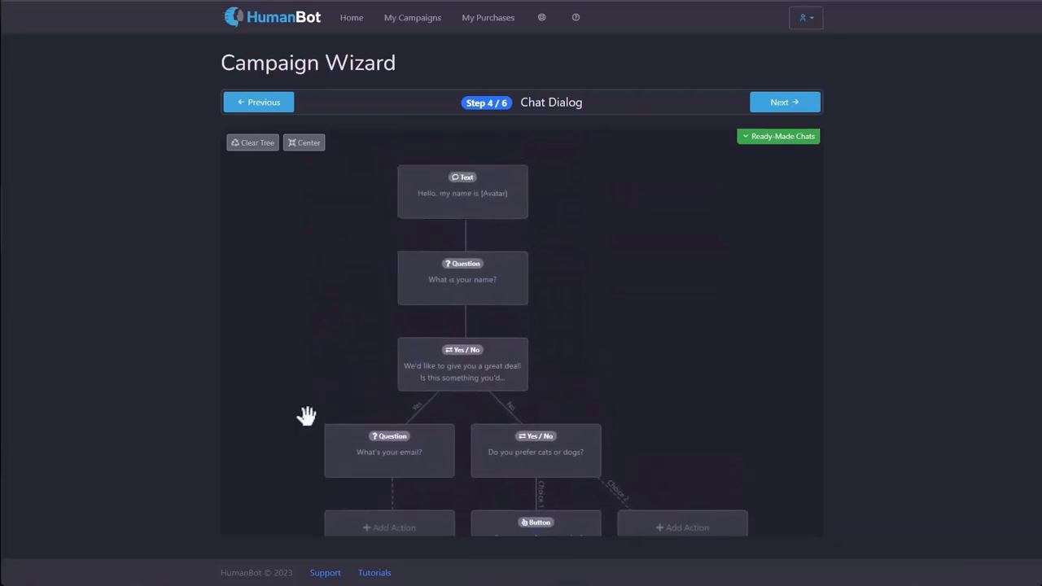
{"action": "left_click_drag", "start_coordinate": [526, 354], "coordinate": [626, 391]}
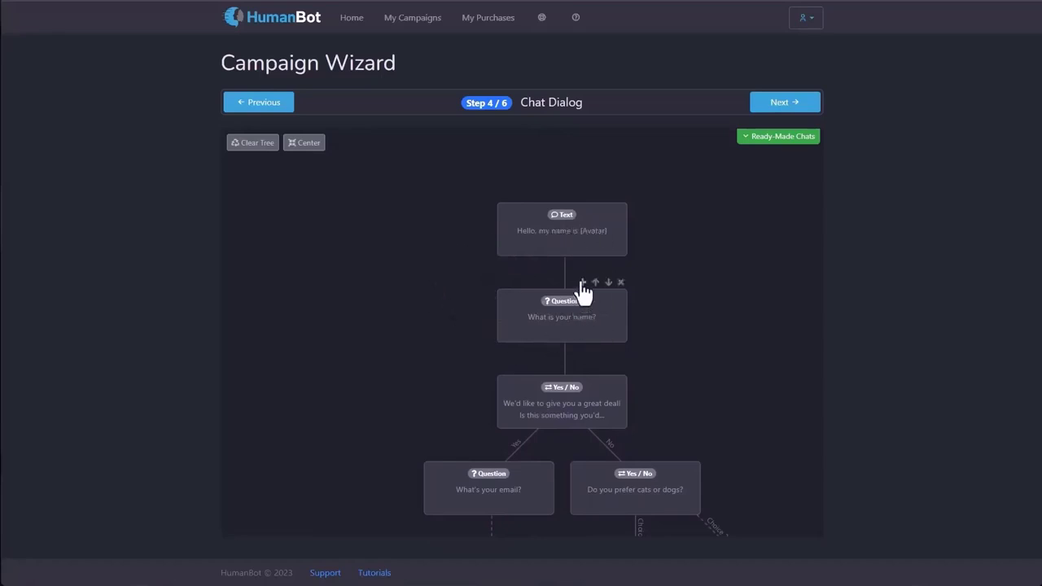
Insert a test Text block saying 'test' above the name question, then delete it.
{"action": "left_click", "coordinate": [595, 282]}
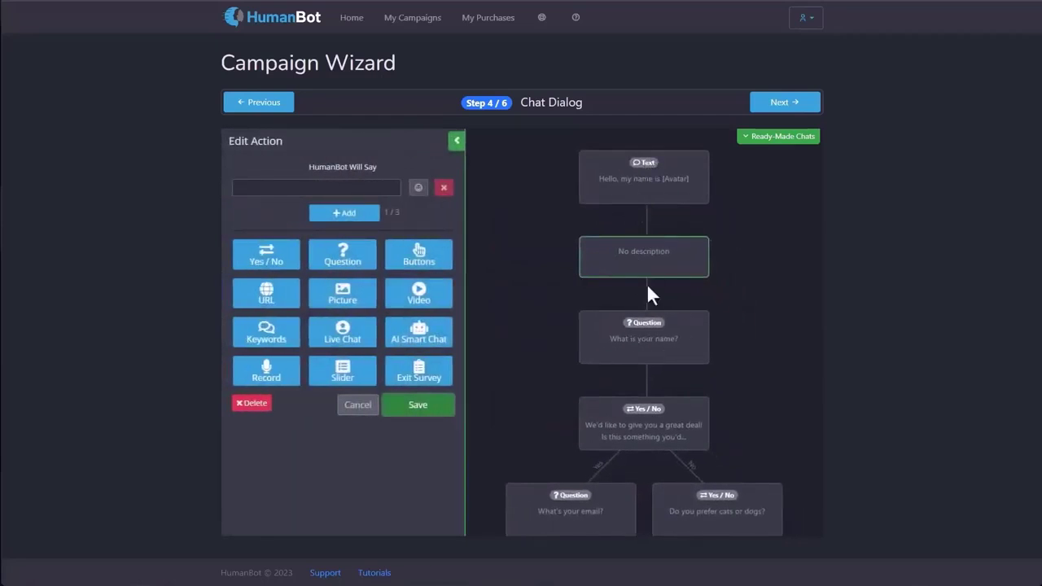
{"action": "left_click", "coordinate": [362, 187]}
{"action": "type", "text": "test"}
{"action": "left_click", "coordinate": [417, 405]}
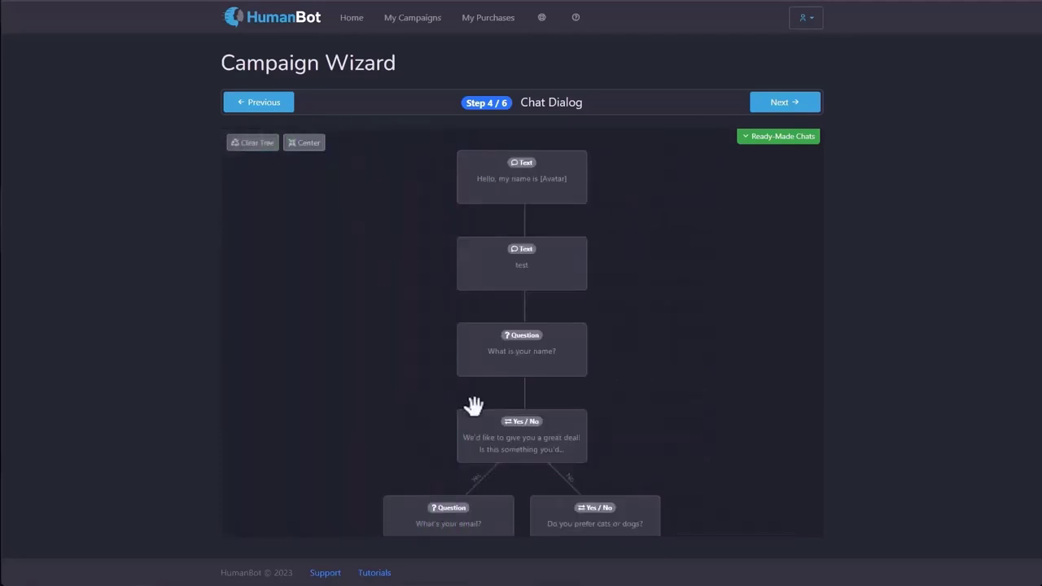
{"action": "mouse_move", "coordinate": [572, 248]}
{"action": "left_click", "coordinate": [581, 232]}
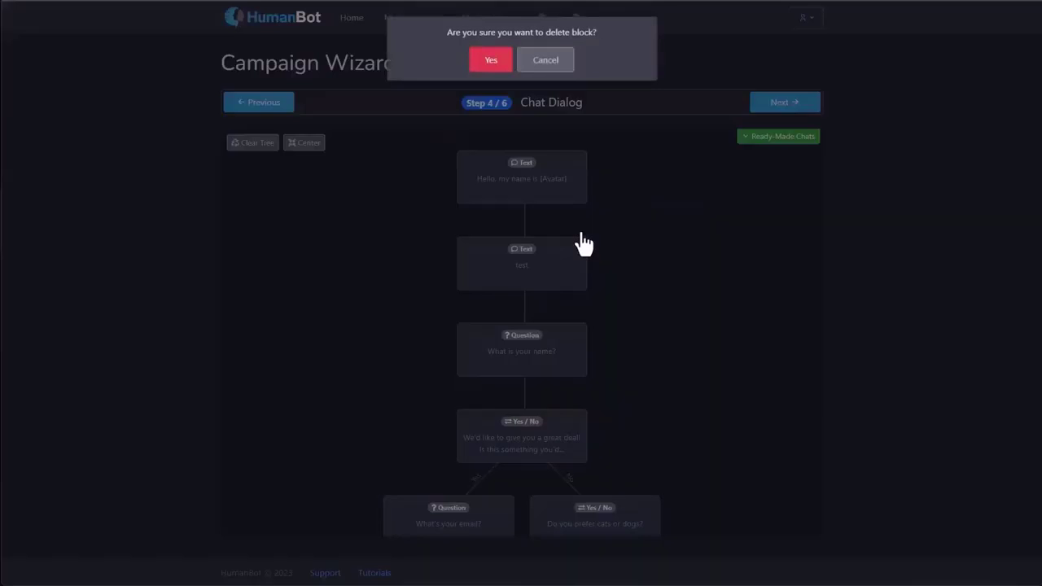
{"action": "left_click", "coordinate": [493, 70]}
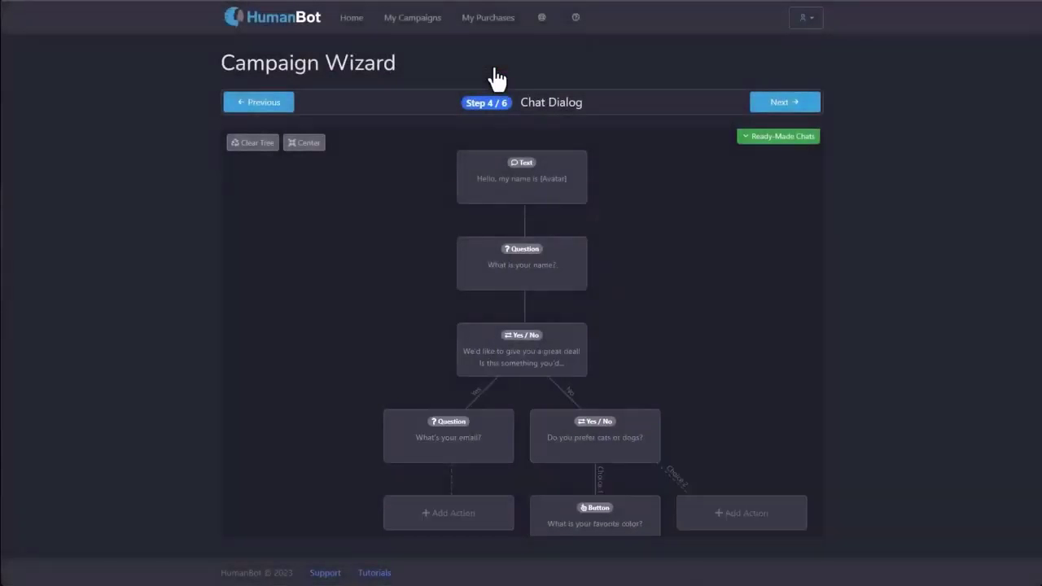
Swap the name question and greeting, restore the original order, and continue to Player Options.
{"action": "mouse_move", "coordinate": [564, 283]}
{"action": "left_click", "coordinate": [555, 230]}
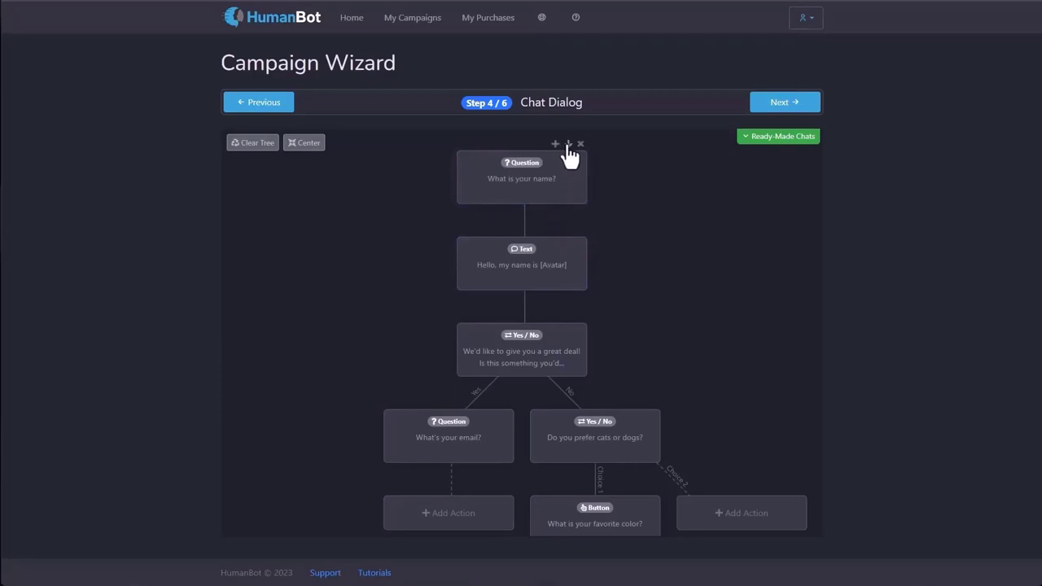
{"action": "left_click", "coordinate": [568, 145]}
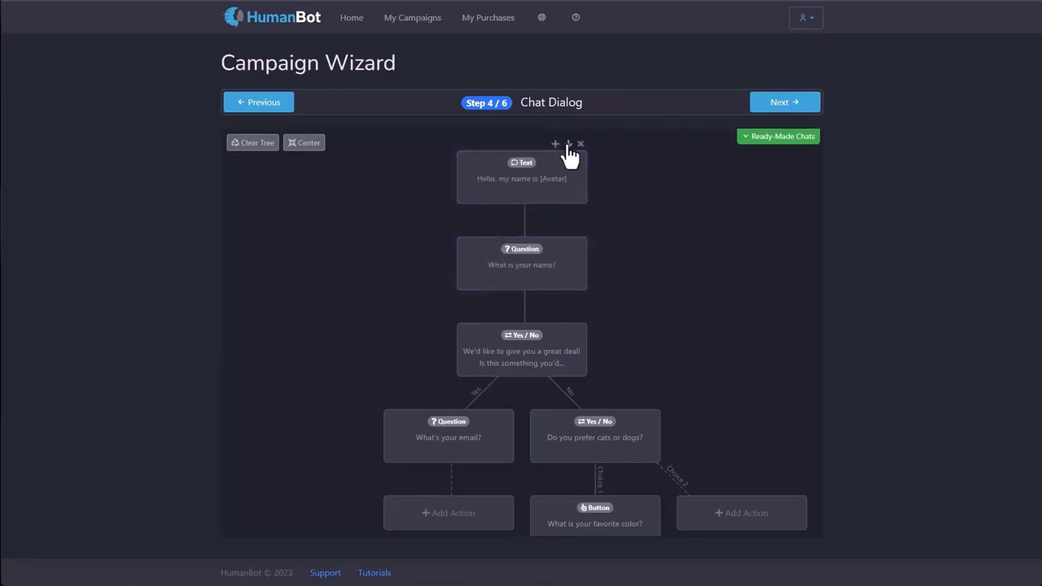
{"action": "left_click", "coordinate": [780, 104]}
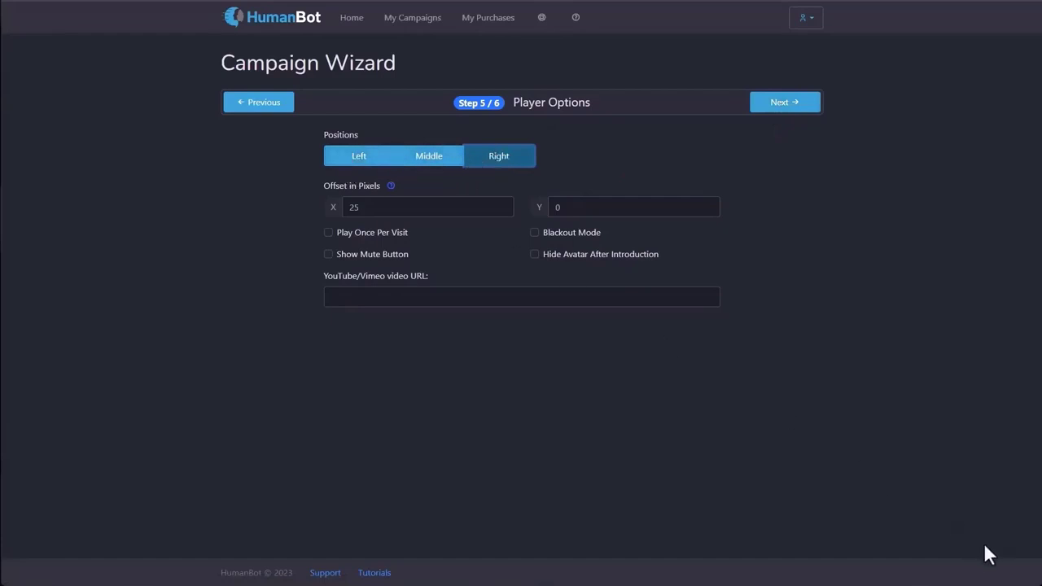
{"action": "left_click", "coordinate": [447, 159]}
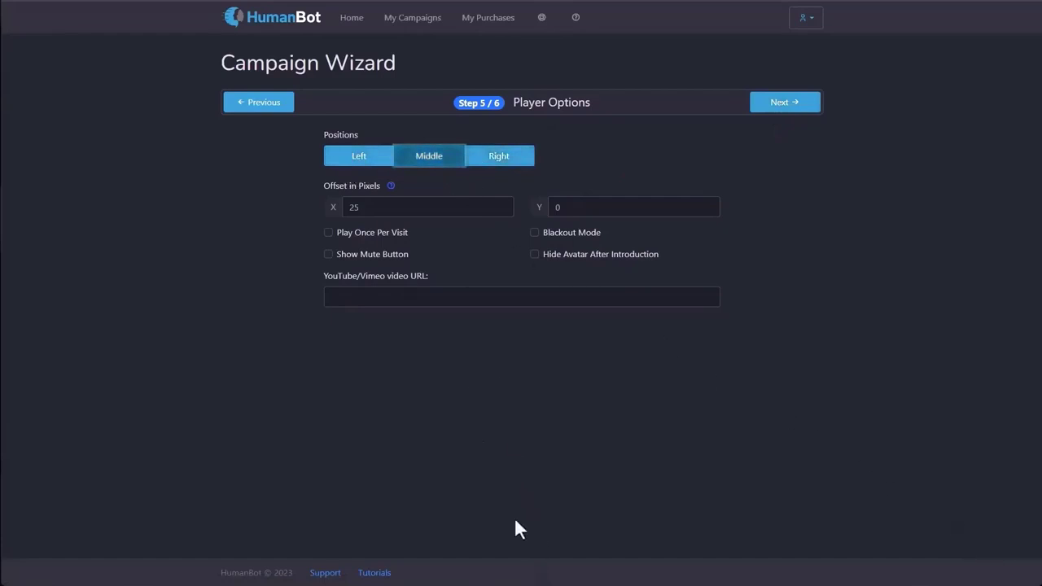
{"action": "left_click", "coordinate": [357, 158]}
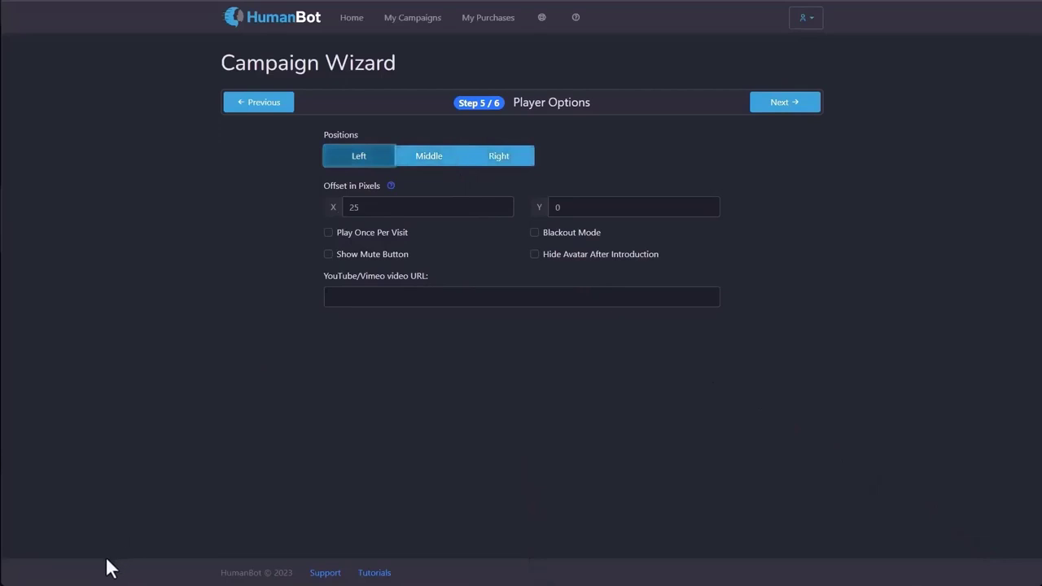
{"action": "left_click", "coordinate": [499, 160]}
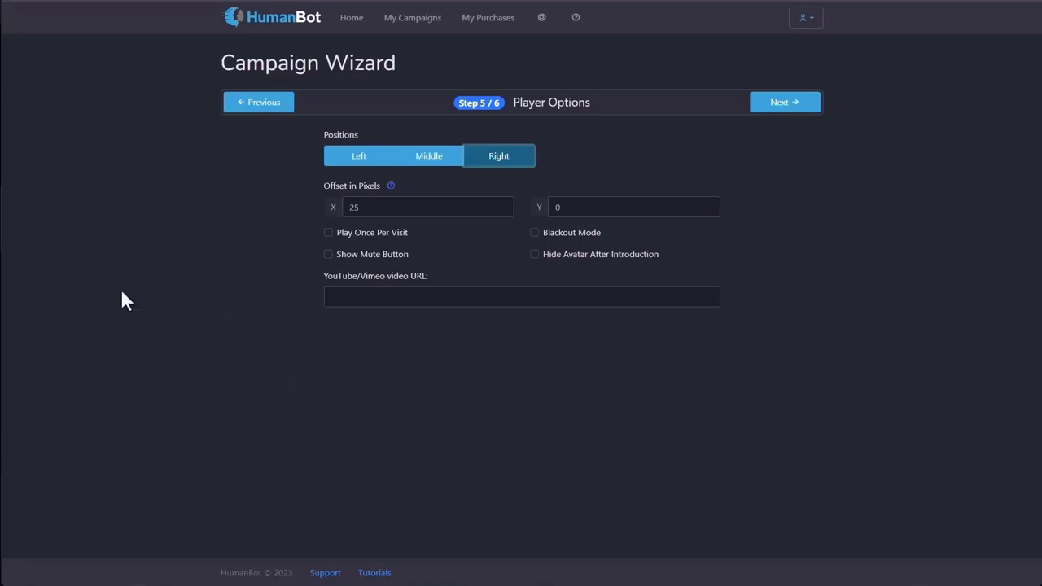
Advance the campaign wizard from Step 5/6 Player Options to Step 6/6 Campaign Options.
{"action": "left_click", "coordinate": [809, 113]}
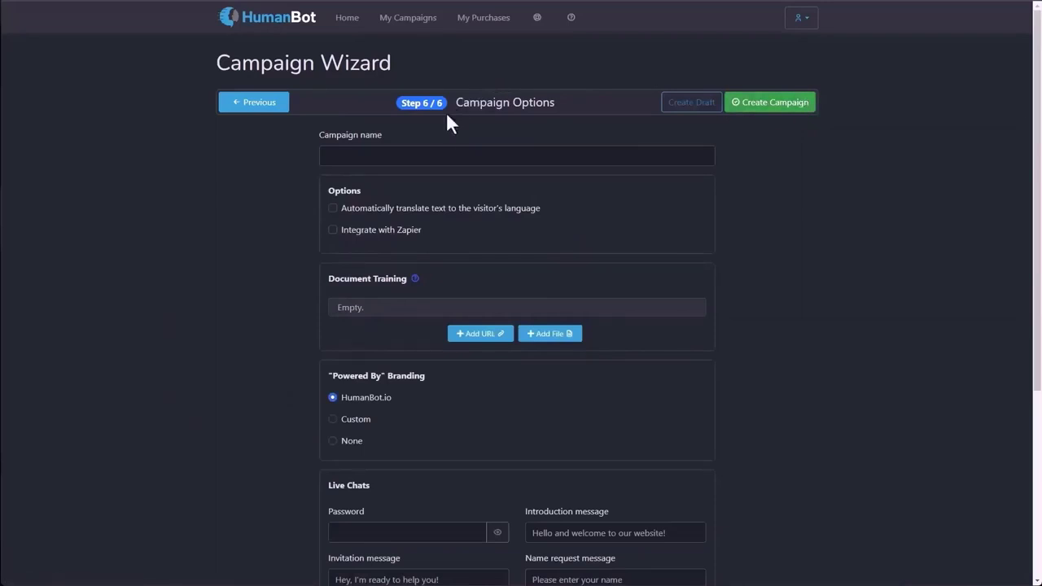
Name the campaign 'My Test Campaign' and enable automatic translation to the visitor's language.
{"action": "left_click", "coordinate": [430, 156]}
{"action": "type", "text": "My Test Campaign"}
{"action": "left_click", "coordinate": [342, 209]}
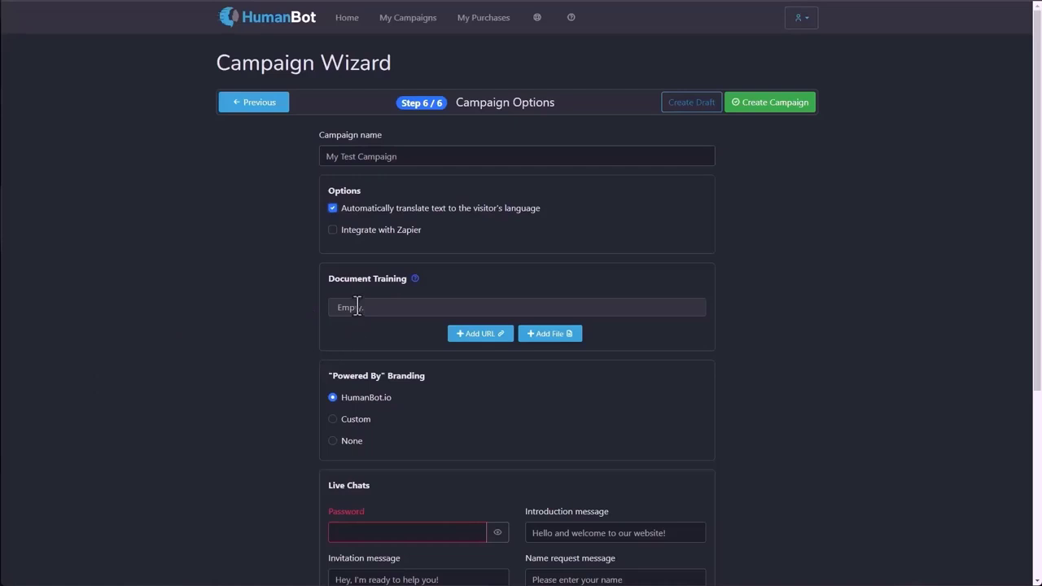
Add the meet-the-team, services and contact page URLs as three Document Training entries.
{"action": "left_click", "coordinate": [479, 334]}
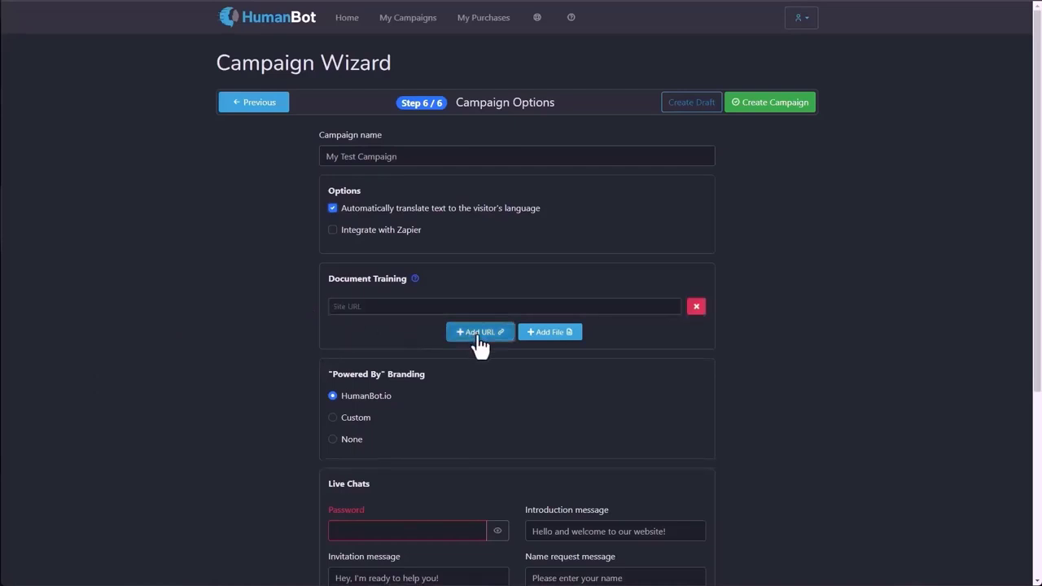
{"action": "left_click", "coordinate": [383, 308]}
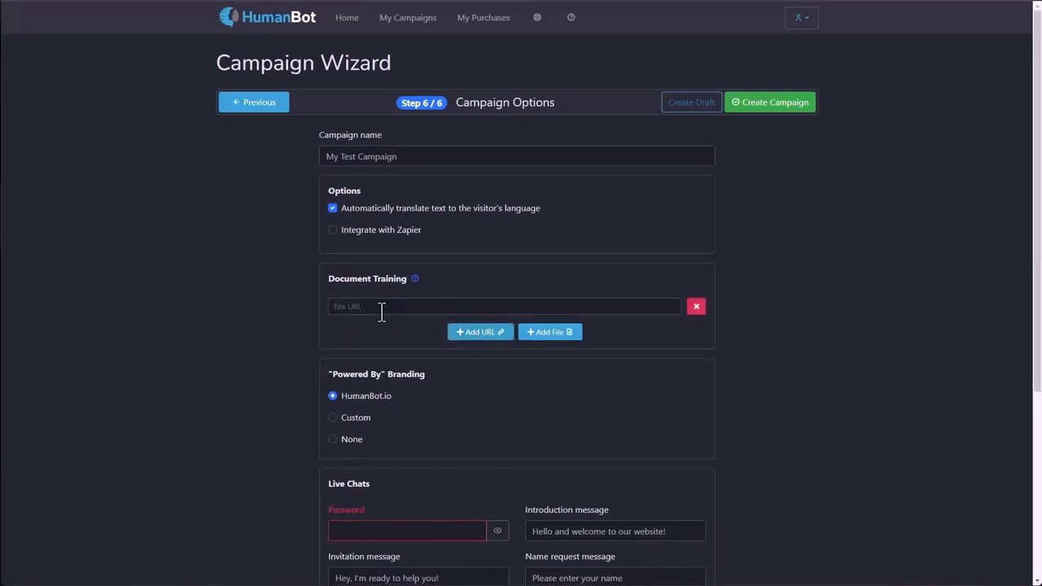
{"action": "type", "text": "https://www.blackbeardentalwi.com/meet-the-team"}
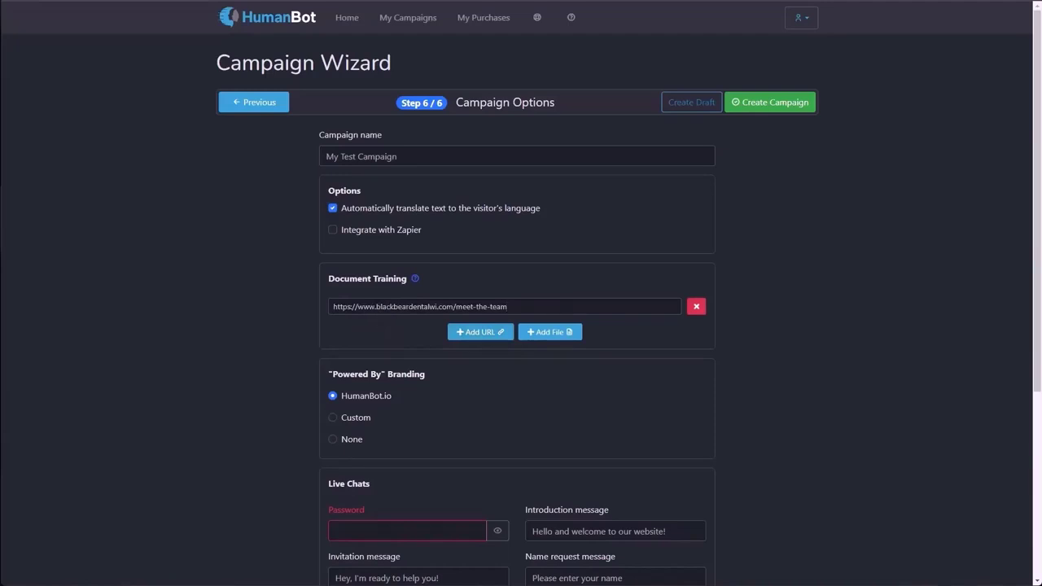
{"action": "left_click", "coordinate": [476, 332]}
{"action": "left_click", "coordinate": [449, 331]}
{"action": "type", "text": "https://www.blackbeardentalwi.com/services"}
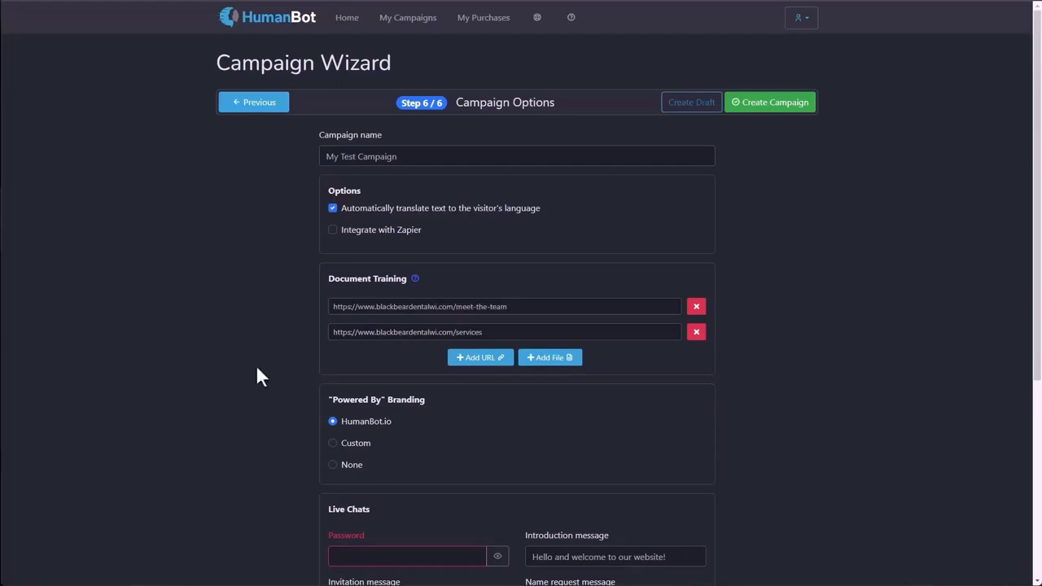
{"action": "left_click", "coordinate": [462, 360]}
{"action": "left_click", "coordinate": [442, 357]}
{"action": "type", "text": "https://www.blackbeardentalwi.com/contact"}
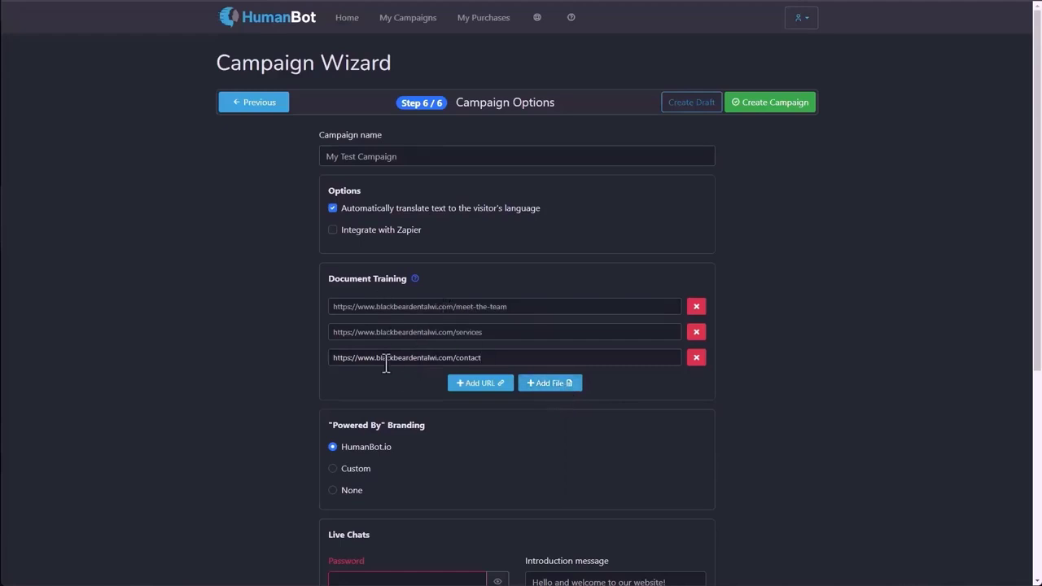
{"action": "scroll", "coordinate": [170, 361], "scroll_direction": "down", "scroll_amount": 2}
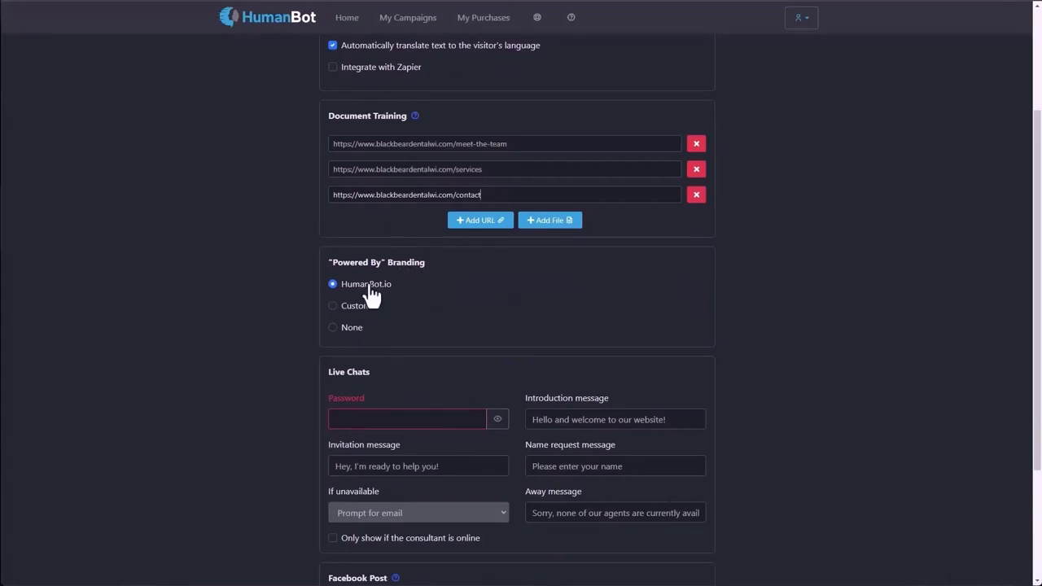
Set the 'Powered By' branding to None instead of HumanBot.io.
{"action": "left_click", "coordinate": [335, 306]}
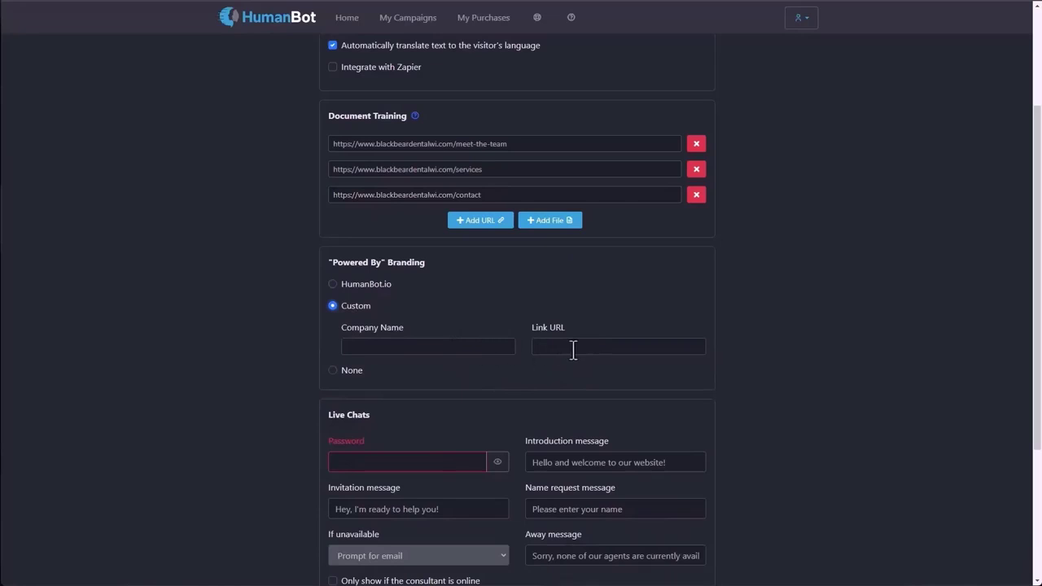
{"action": "left_click", "coordinate": [336, 370]}
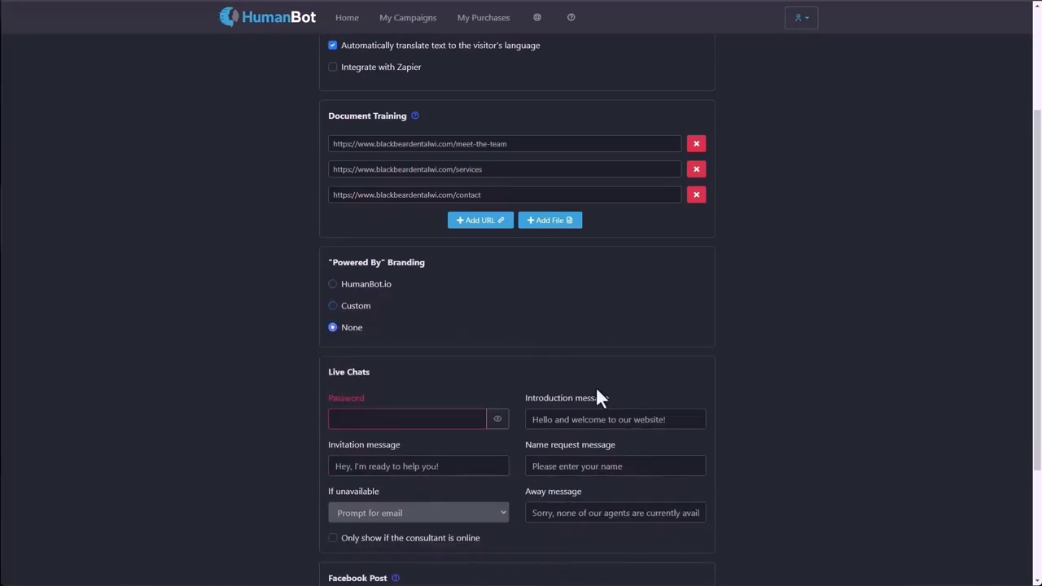
{"action": "scroll", "coordinate": [733, 383], "scroll_direction": "down", "scroll_amount": 2}
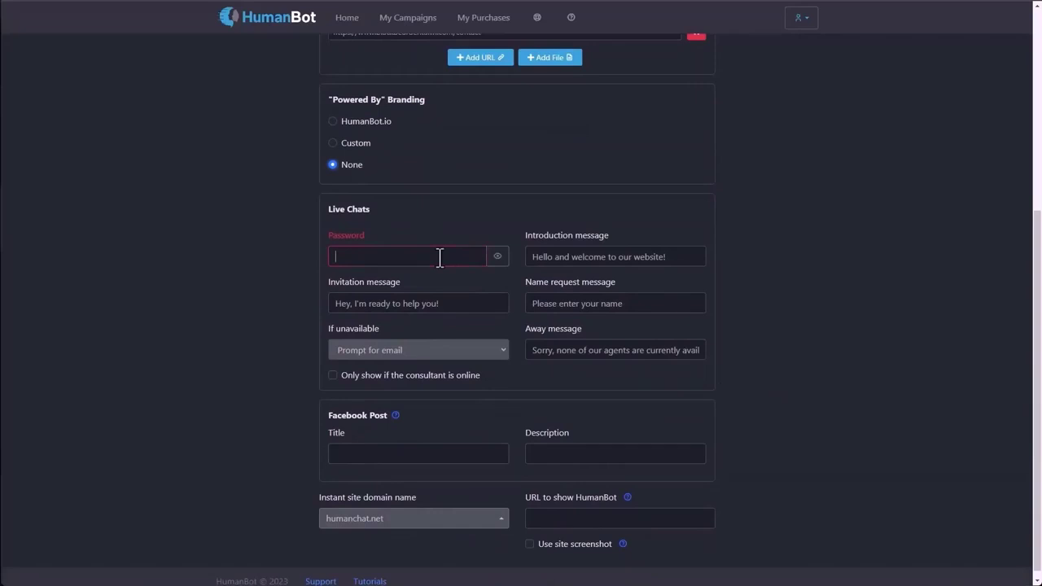
Enter a password in the Live Chats Password field.
{"action": "type", "text": "••••••"}
{"action": "scroll", "coordinate": [399, 395], "scroll_direction": "down", "scroll_amount": 1}
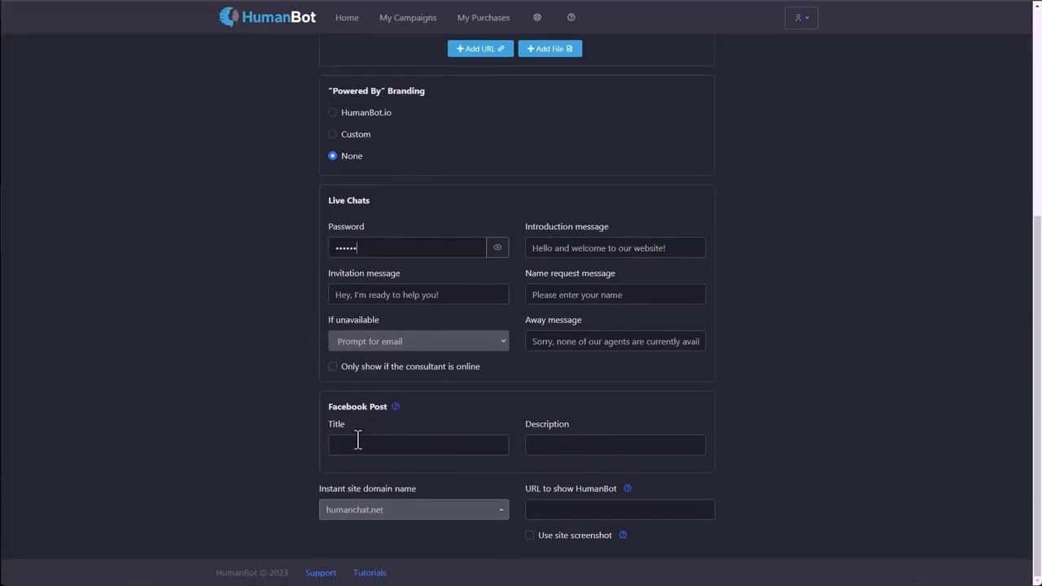
{"action": "left_click", "coordinate": [547, 445]}
{"action": "left_click", "coordinate": [387, 517]}
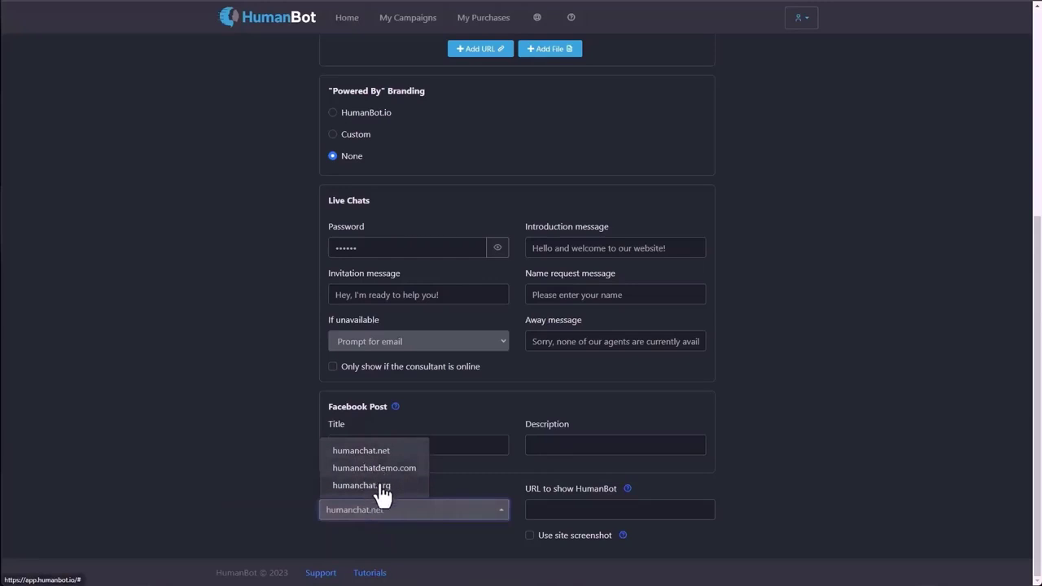
{"action": "left_click", "coordinate": [241, 492]}
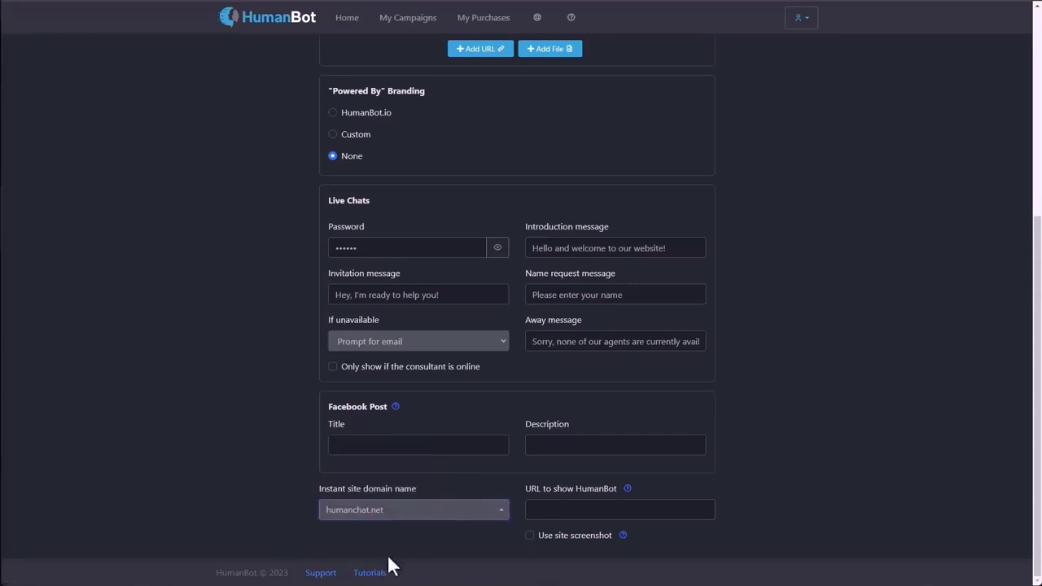
{"action": "left_click", "coordinate": [542, 511]}
{"action": "type", "text": "https://www."}
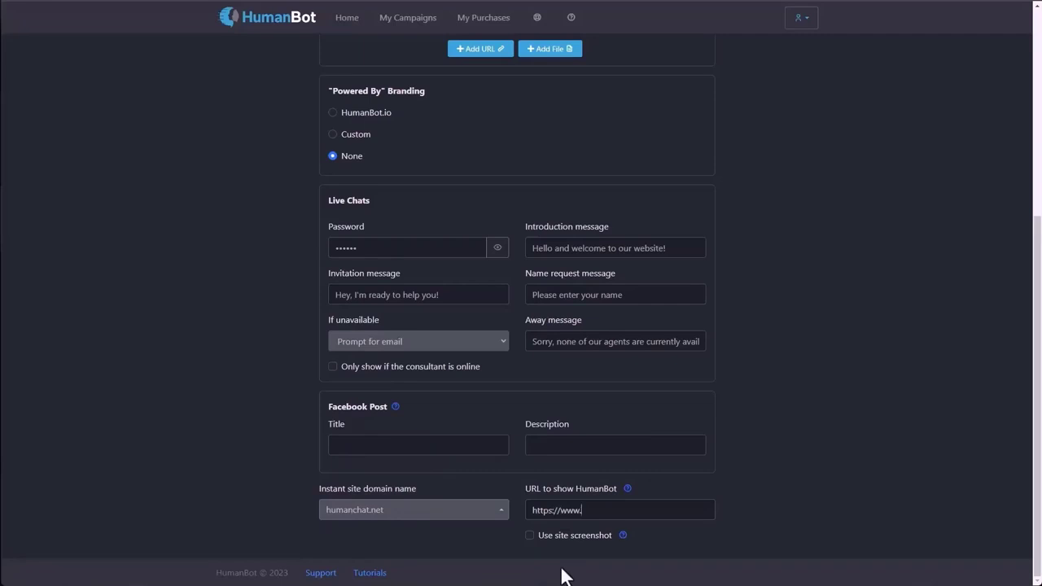
{"action": "type", "text": "dentaloffice.com"}
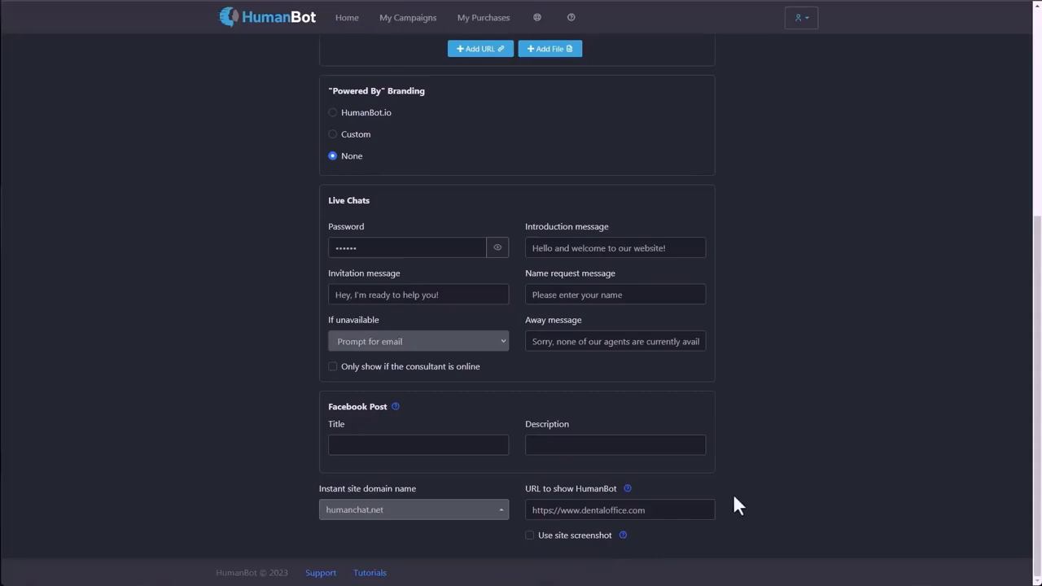
{"action": "scroll", "coordinate": [814, 454], "scroll_direction": "up", "scroll_amount": 4}
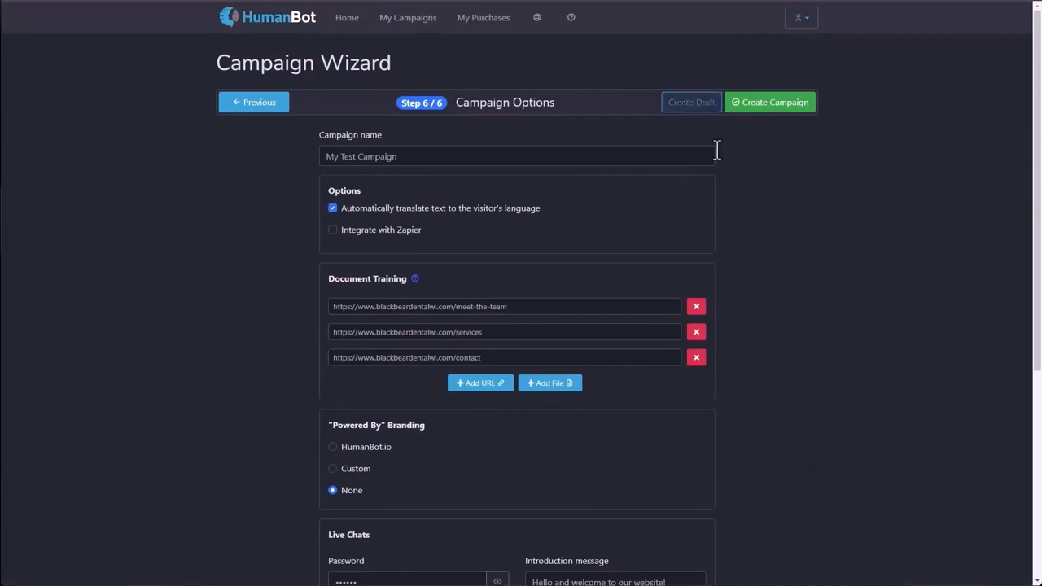
Create the campaign so My Test Campaign appears enabled at the top of My Campaigns.
{"action": "left_click", "coordinate": [791, 117]}
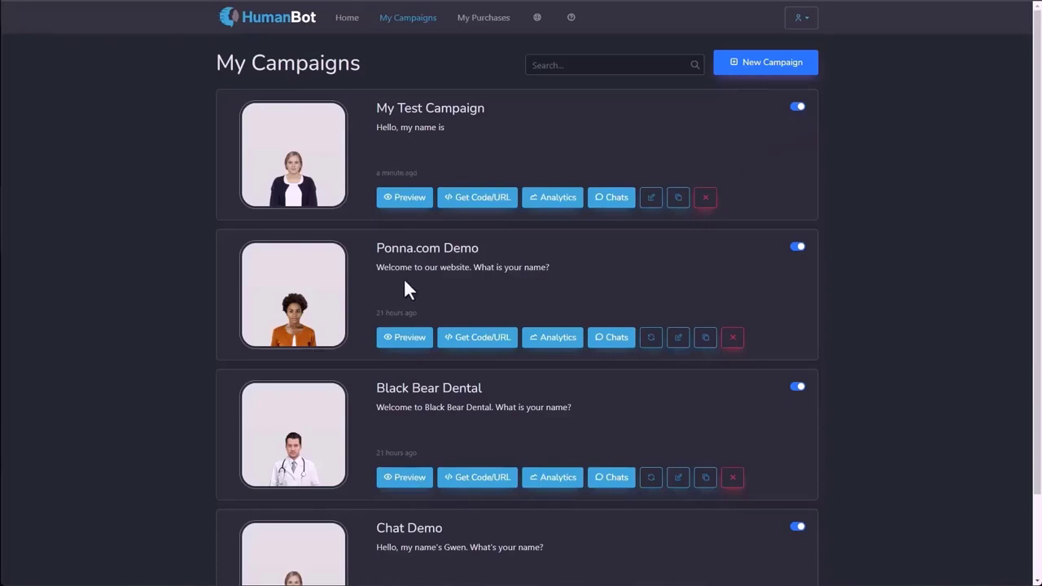
{"action": "left_click", "coordinate": [394, 346]}
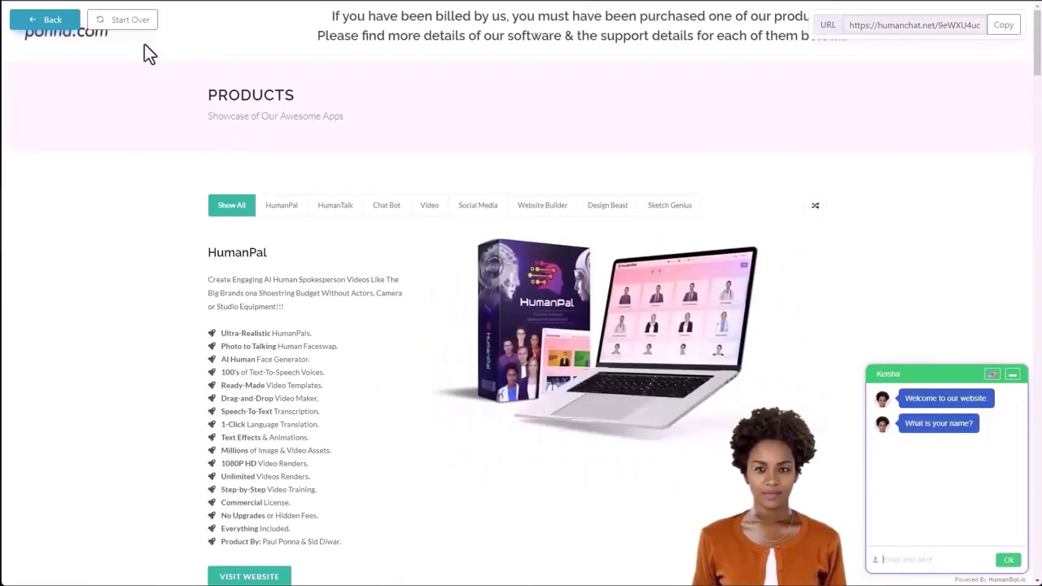
{"action": "left_click", "coordinate": [129, 24]}
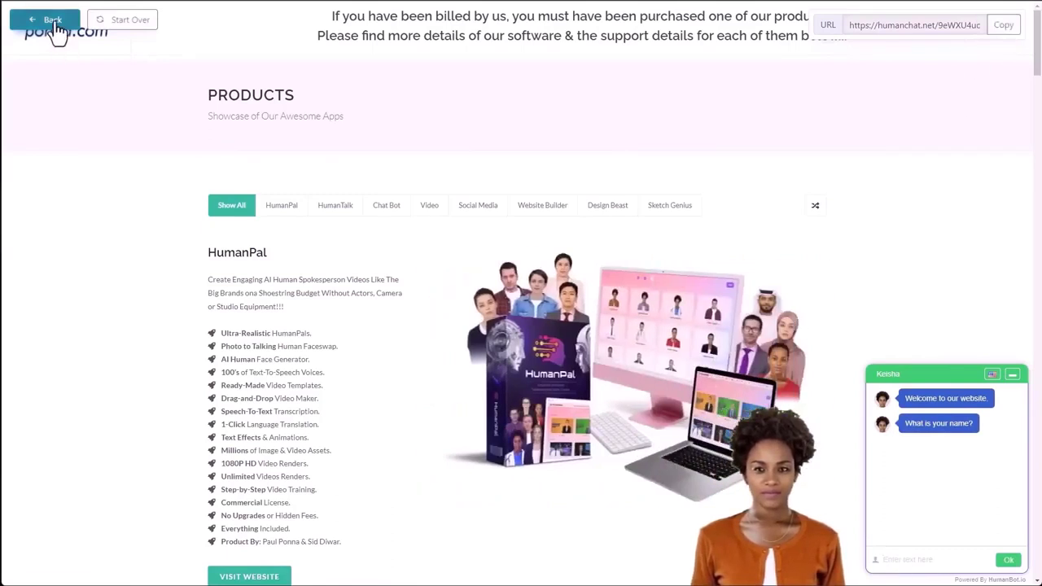
{"action": "left_click", "coordinate": [56, 24]}
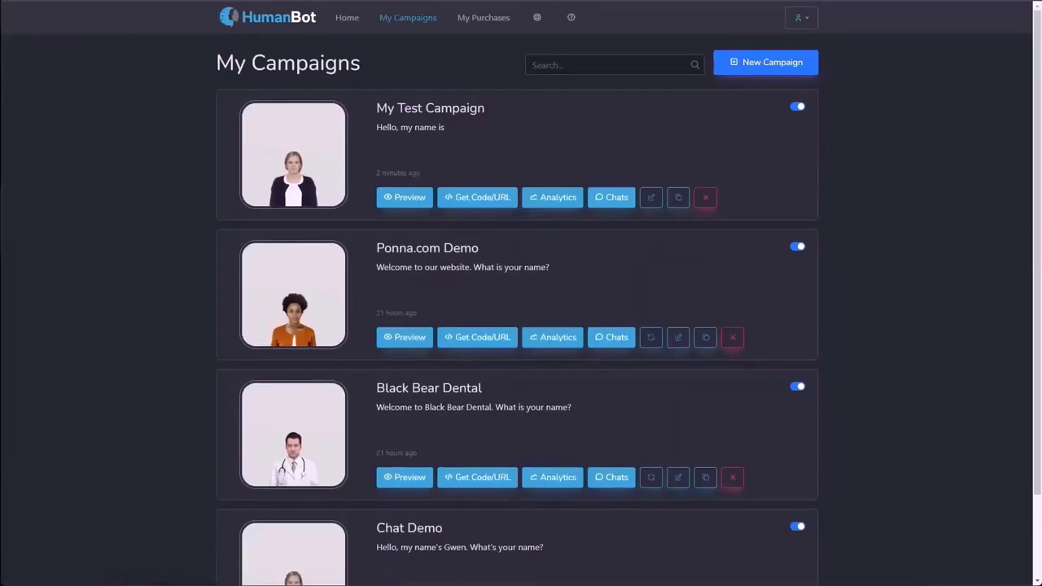
Copy the Ponna.com Demo instant site URL from Get Code/URL and open an incognito window.
{"action": "left_click", "coordinate": [468, 339]}
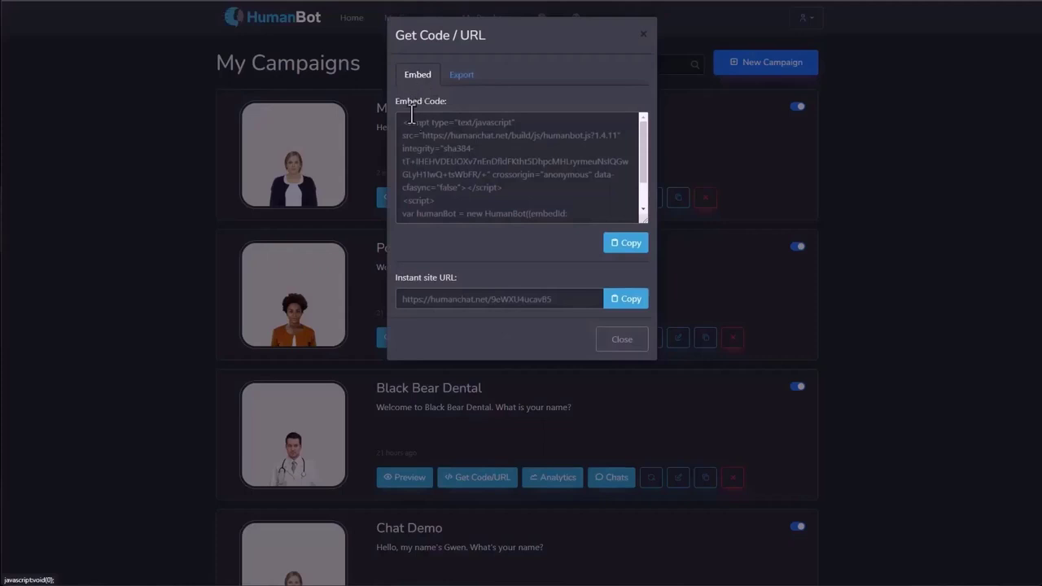
{"action": "left_click_drag", "start_coordinate": [404, 122], "coordinate": [489, 216]}
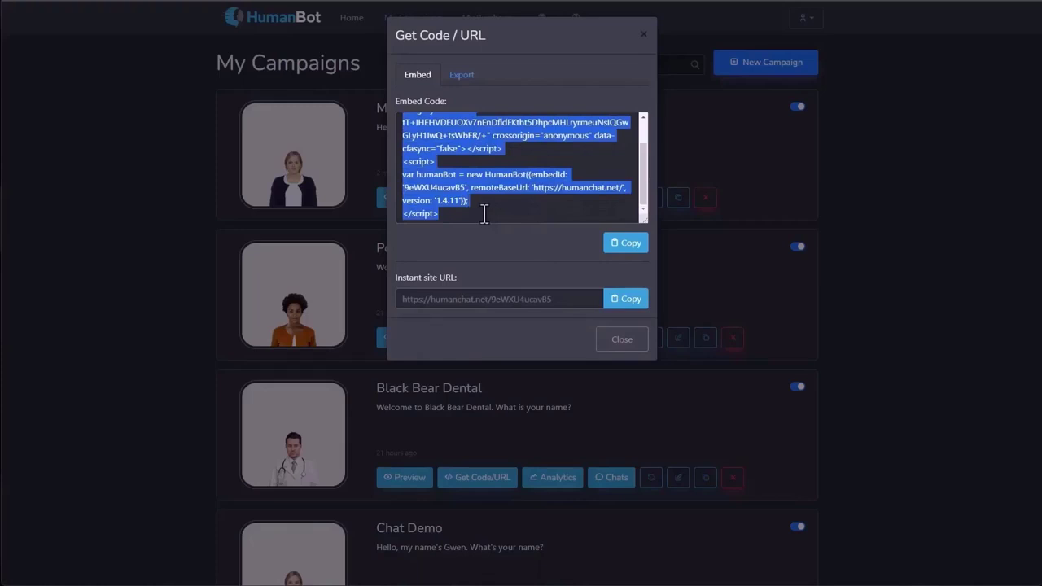
{"action": "left_click", "coordinate": [483, 213]}
{"action": "scroll", "coordinate": [481, 210], "scroll_direction": "up", "scroll_amount": 2}
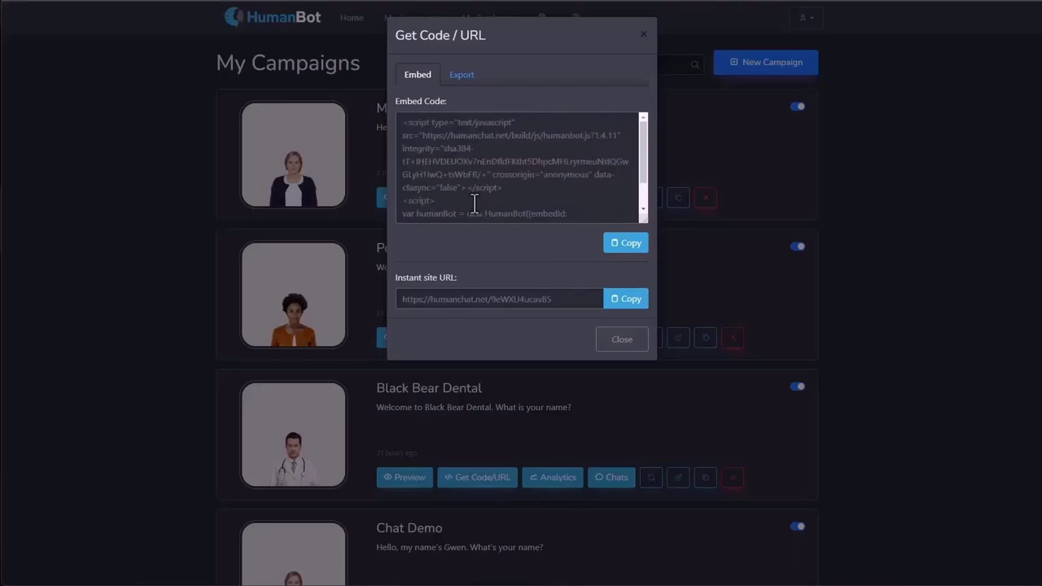
{"action": "scroll", "coordinate": [475, 208], "scroll_direction": "down", "scroll_amount": 2}
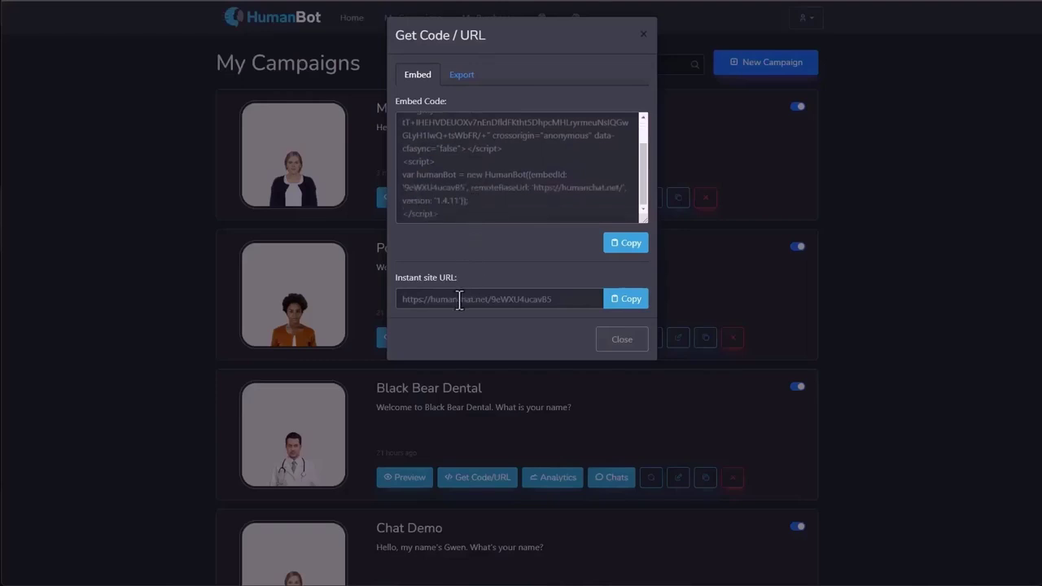
{"action": "left_click", "coordinate": [625, 299]}
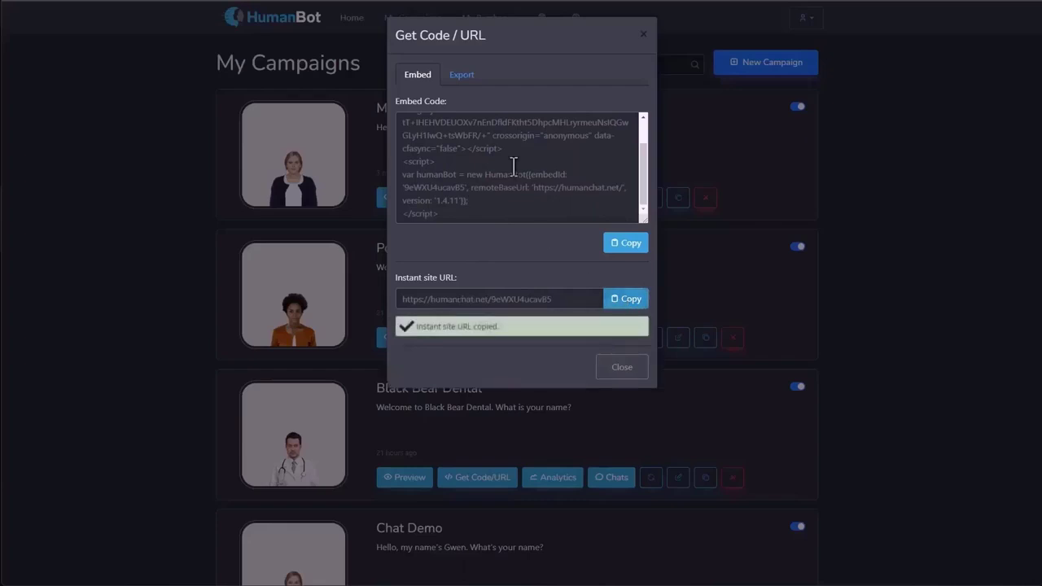
{"action": "key", "text": "ctrl+shift+n"}
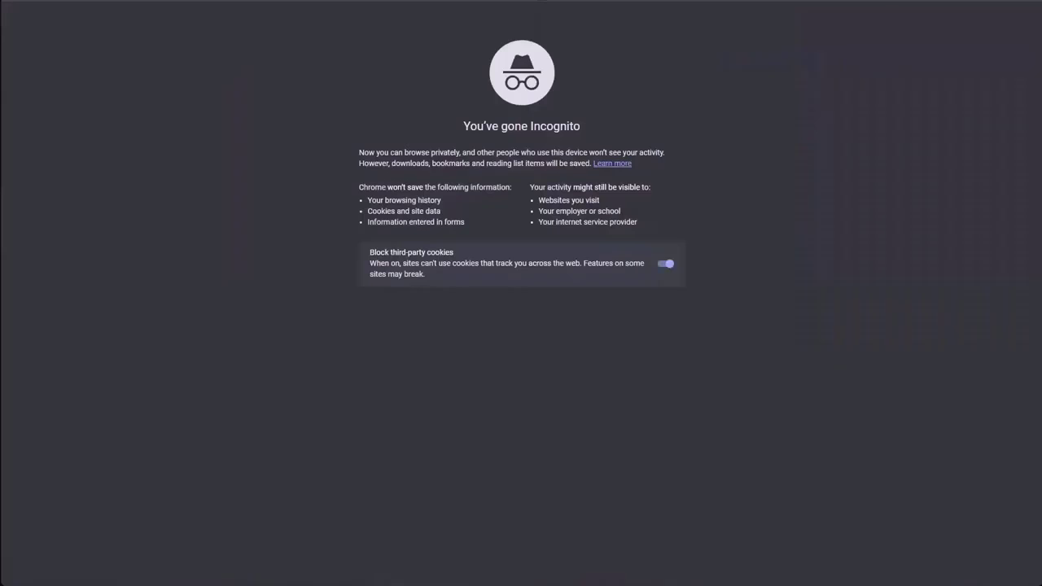
Load the copied instant site URL, type a visitor name into the chat, then view the Export tab.
{"action": "key", "text": "ctrl+v"}
{"action": "key", "text": "Return"}
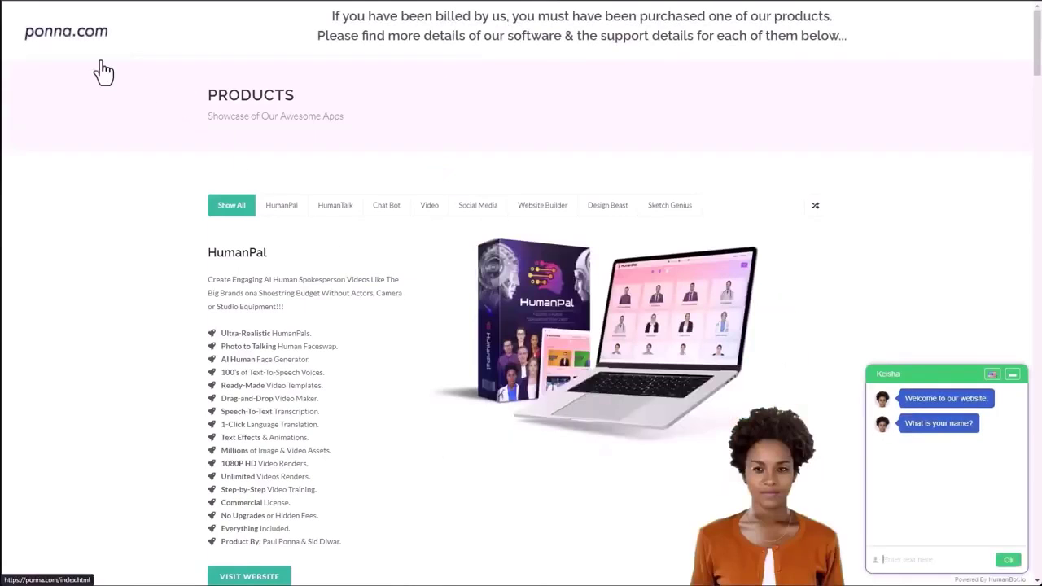
{"action": "mouse_move", "coordinate": [724, 465]}
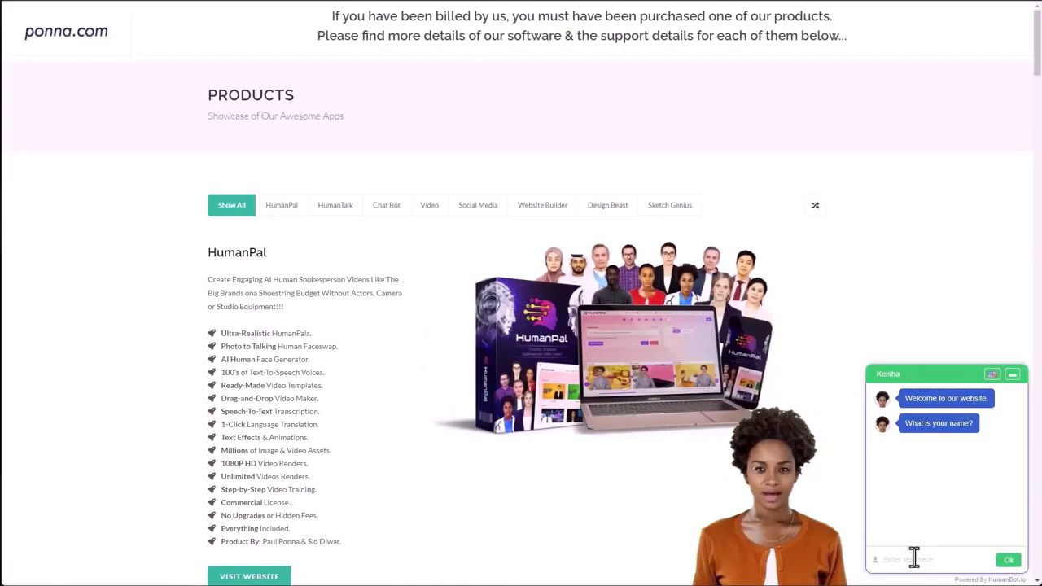
{"action": "type", "text": "Jason"}
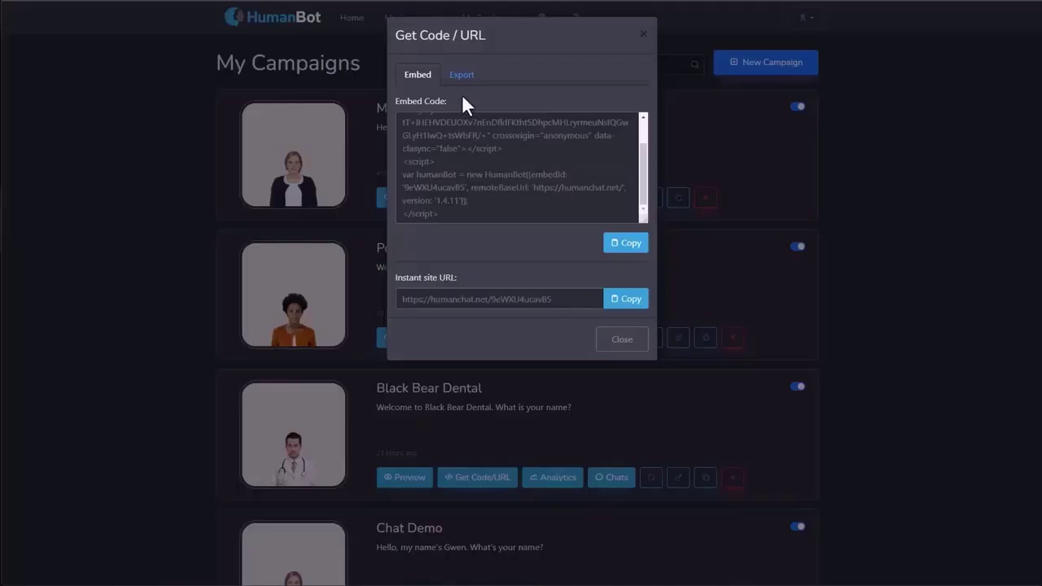
{"action": "left_click", "coordinate": [460, 77]}
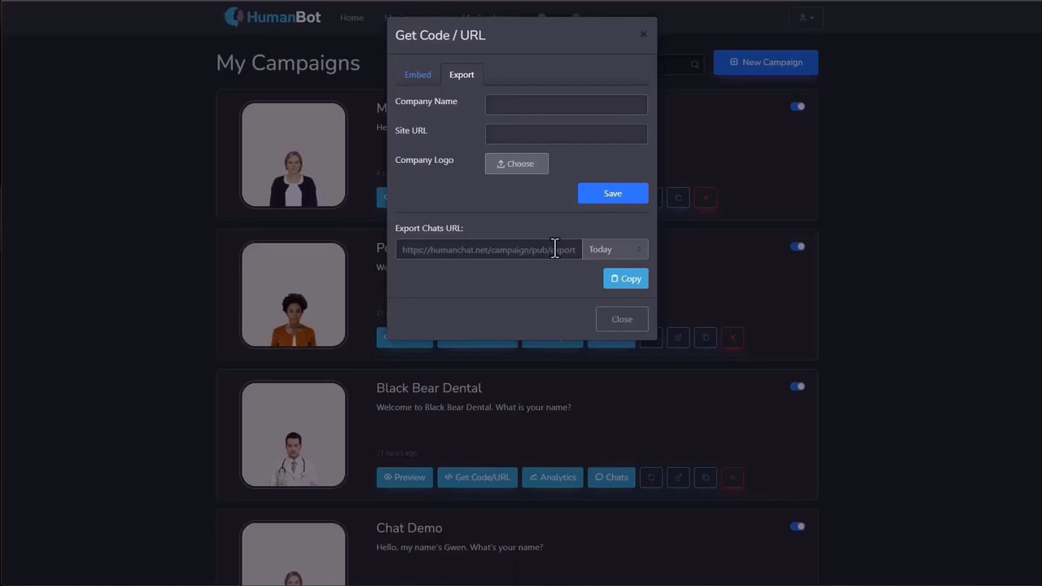
Keep the export date range at Today and copy the Export Chats URL.
{"action": "left_click", "coordinate": [499, 107]}
{"action": "left_click", "coordinate": [501, 134]}
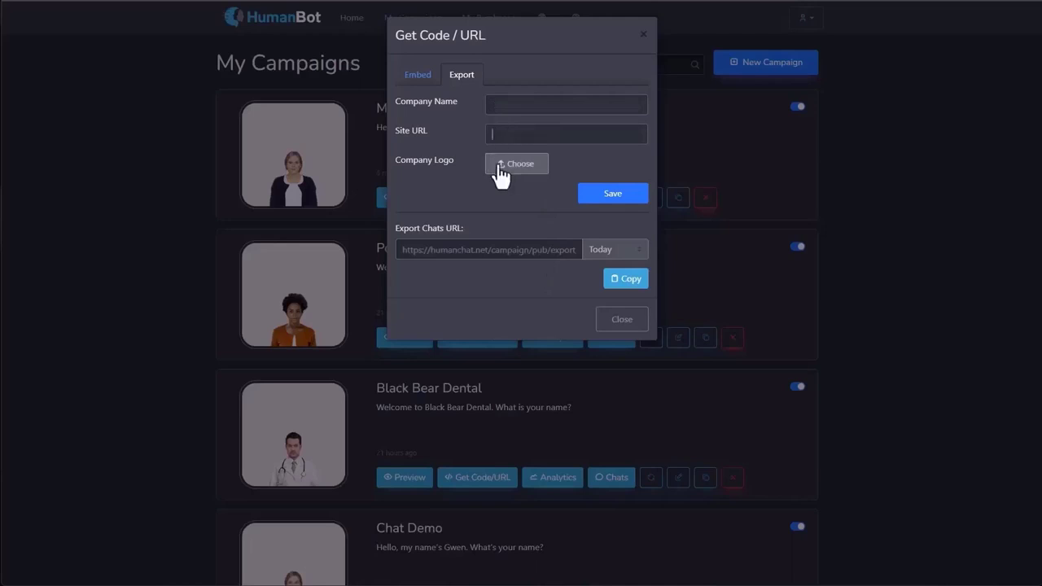
{"action": "left_click", "coordinate": [584, 256]}
{"action": "left_click", "coordinate": [548, 283]}
{"action": "left_click", "coordinate": [619, 282]}
Close the code dialog, open Chat Demo's analytics and change the date range.
{"action": "left_click", "coordinate": [621, 322]}
{"action": "scroll", "coordinate": [619, 313], "scroll_direction": "down", "scroll_amount": 2}
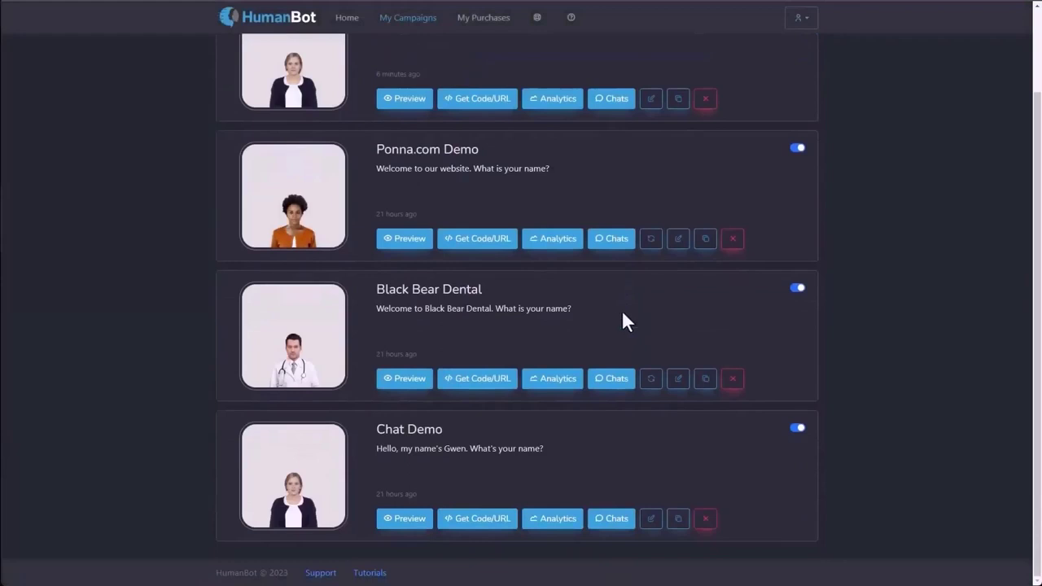
{"action": "left_click", "coordinate": [555, 522]}
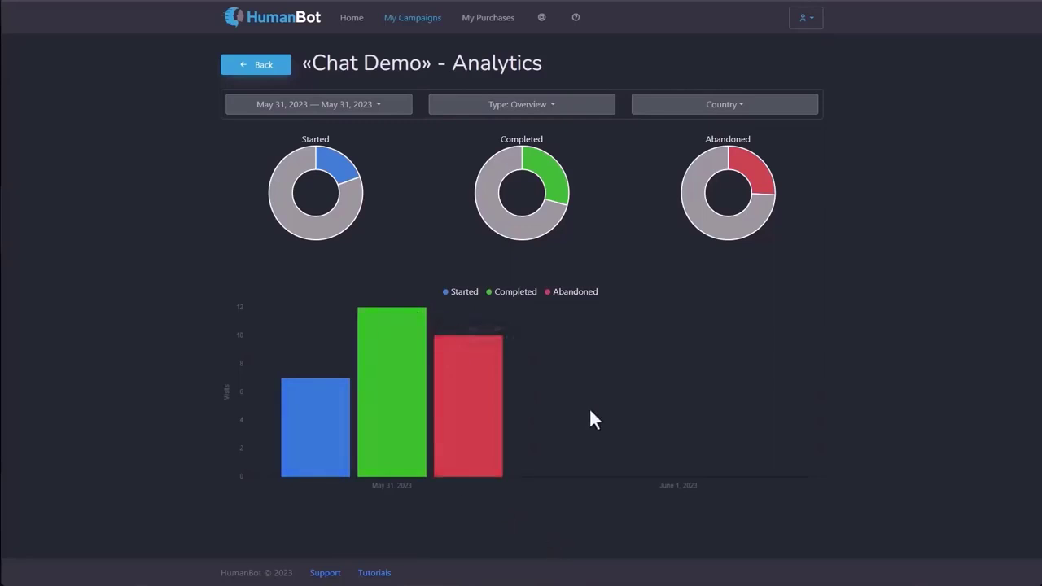
{"action": "left_click", "coordinate": [343, 108]}
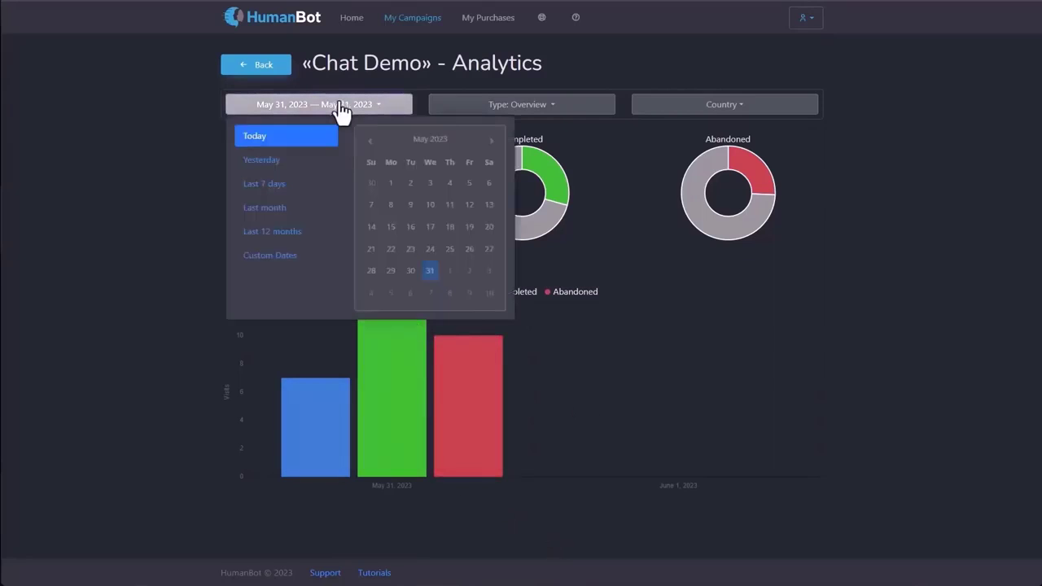
{"action": "left_click", "coordinate": [301, 162]}
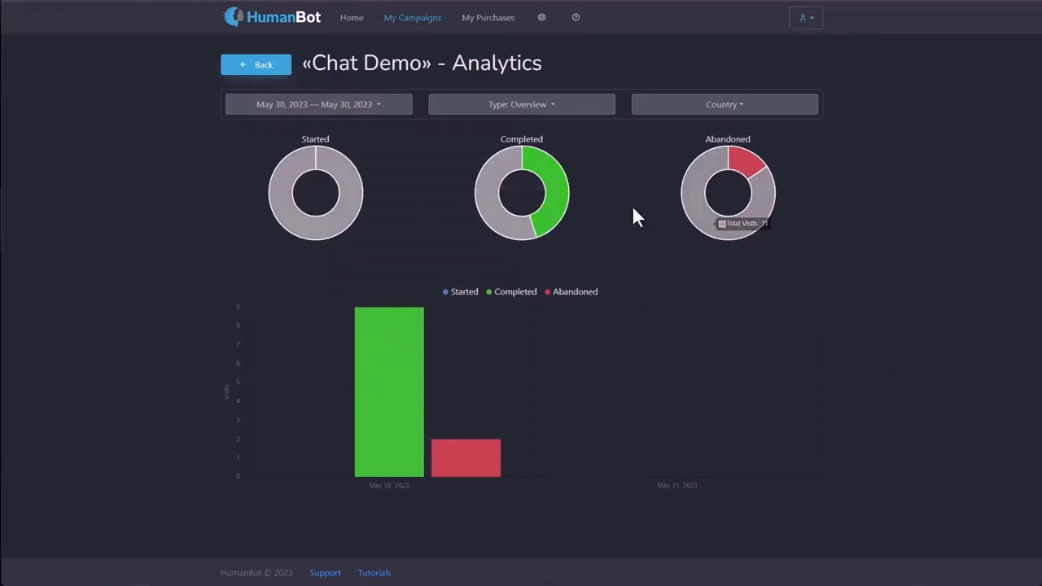
Chart visits by day of week, time of day and country, ending on 'Do you want to chat?' answers.
{"action": "left_click", "coordinate": [553, 110]}
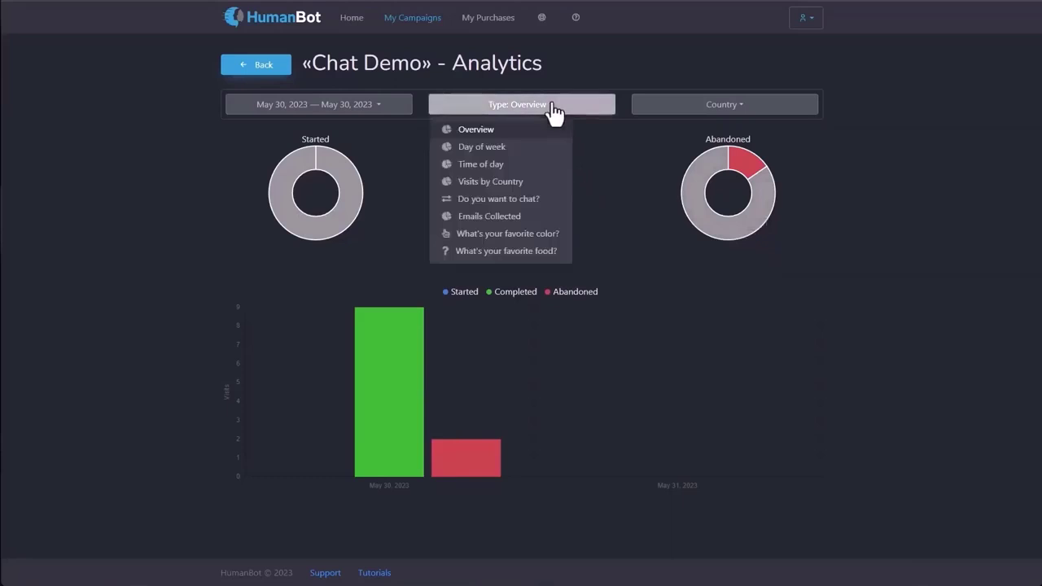
{"action": "left_click", "coordinate": [480, 154]}
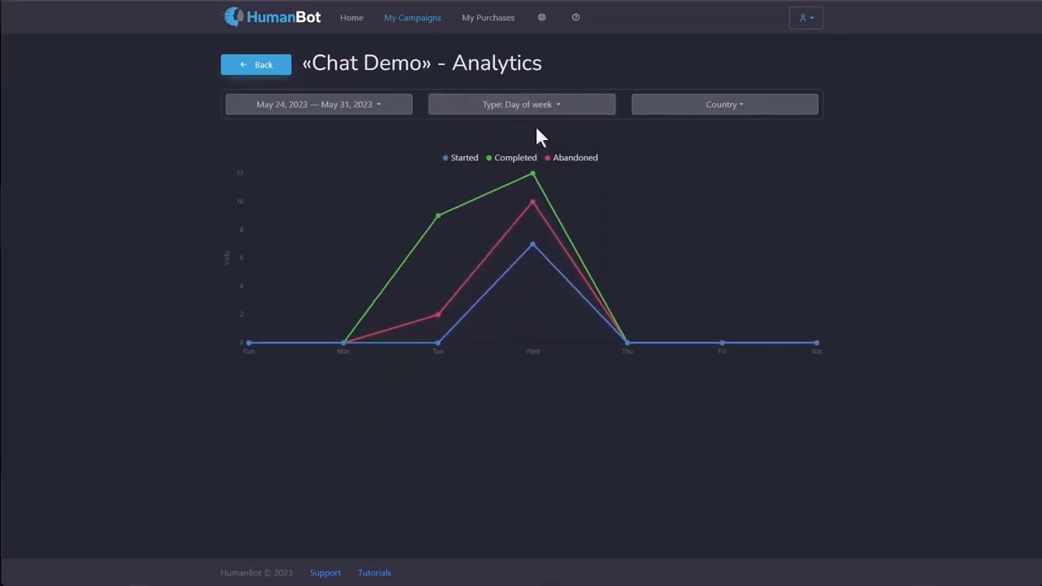
{"action": "left_click", "coordinate": [506, 108]}
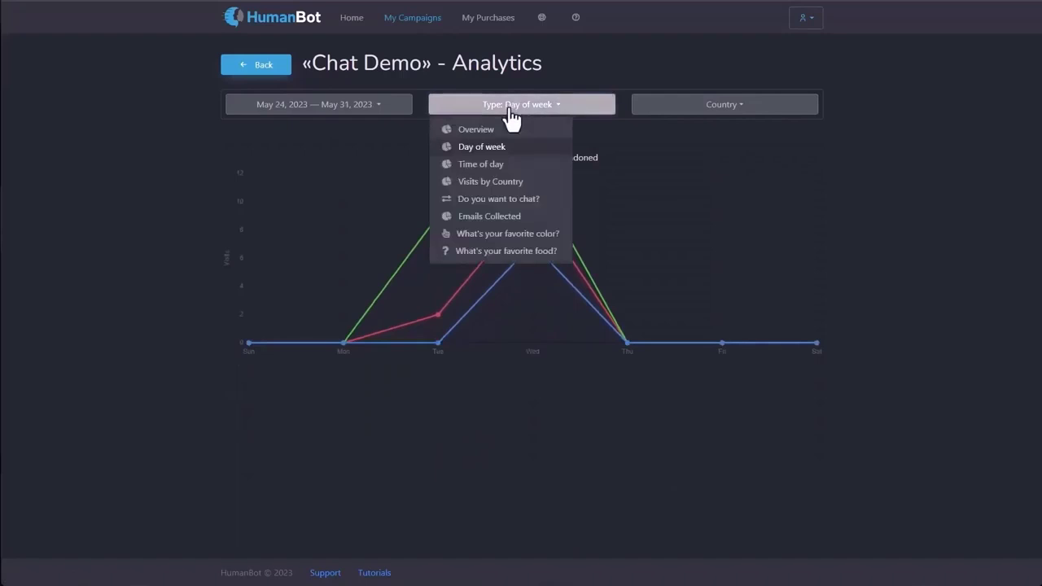
{"action": "left_click", "coordinate": [499, 165]}
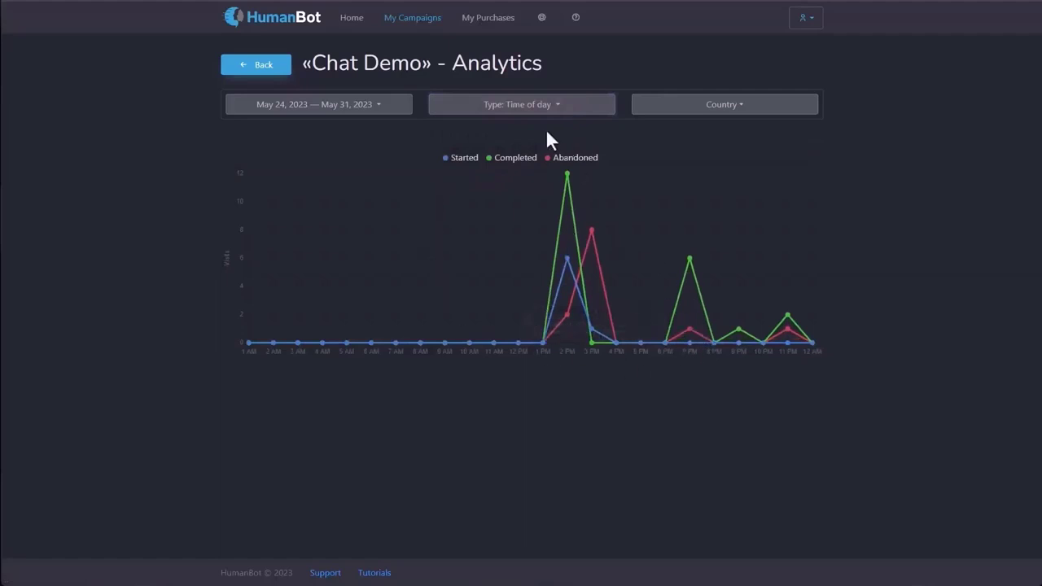
{"action": "left_click", "coordinate": [540, 106]}
{"action": "left_click", "coordinate": [505, 184]}
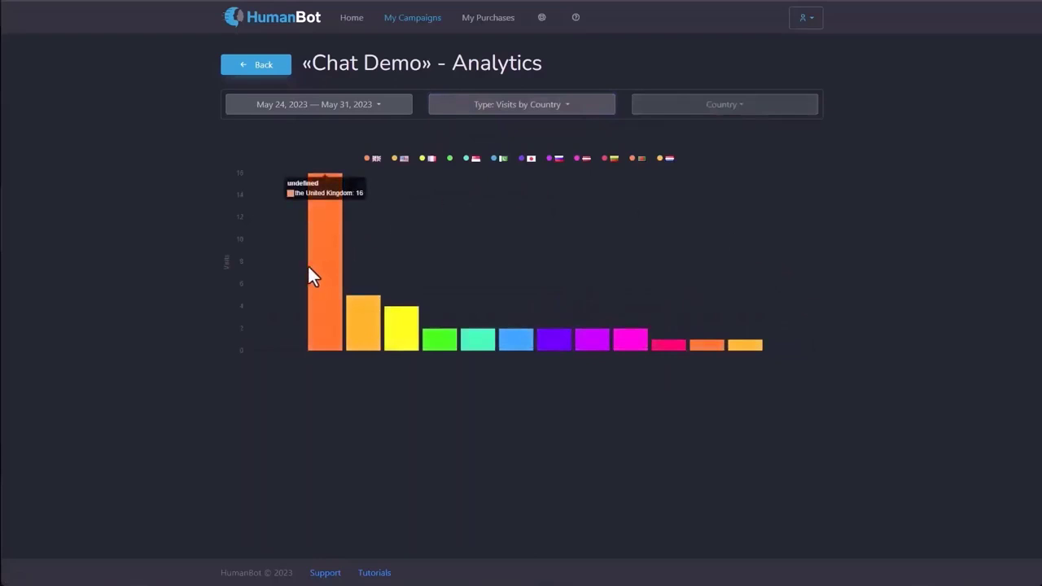
{"action": "left_click", "coordinate": [526, 113]}
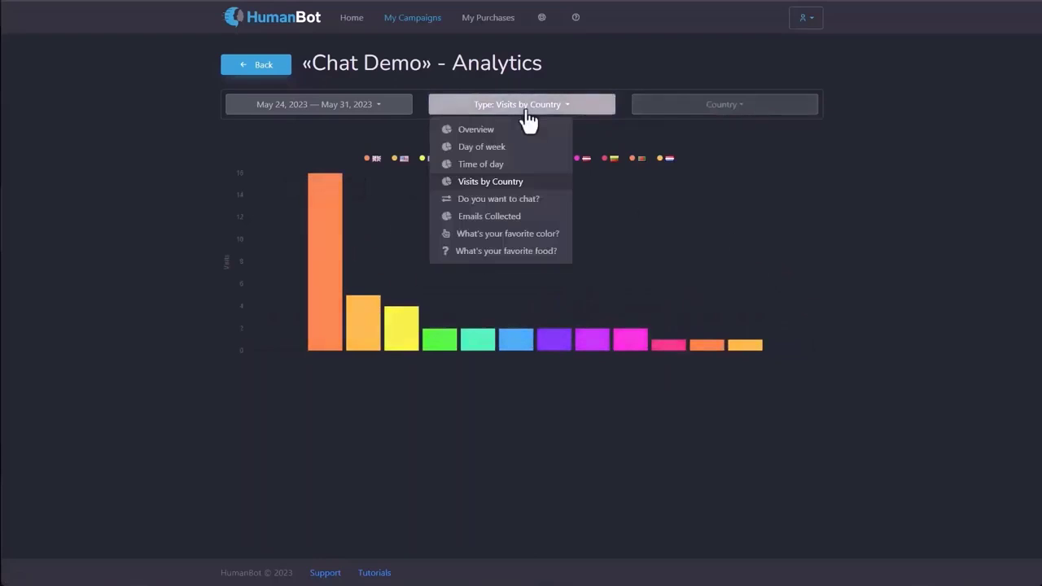
{"action": "left_click", "coordinate": [500, 205]}
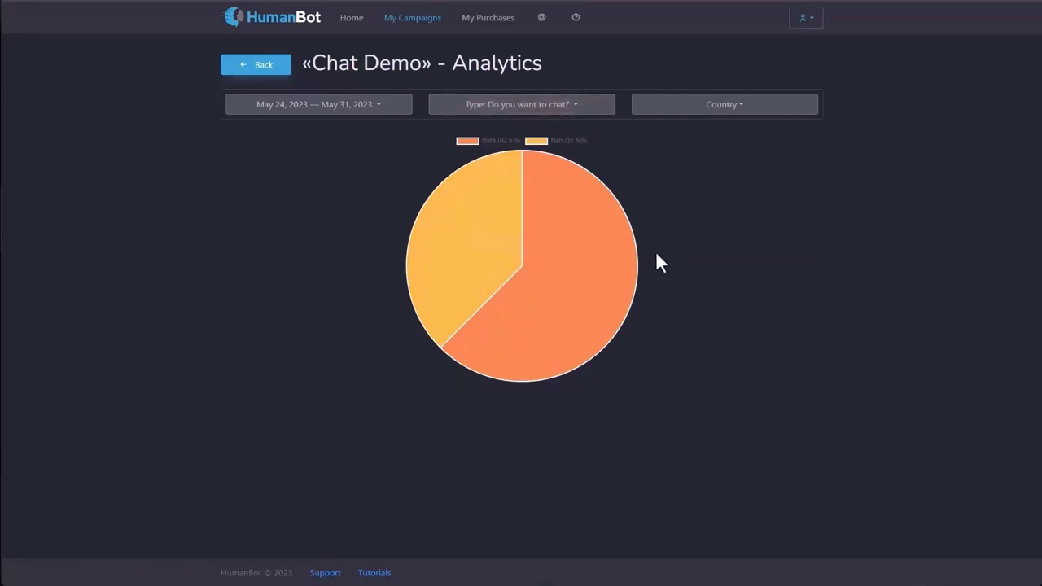
View Chat Demo's Emails Collected, favourite color and favourite food report charts.
{"action": "left_click", "coordinate": [522, 109]}
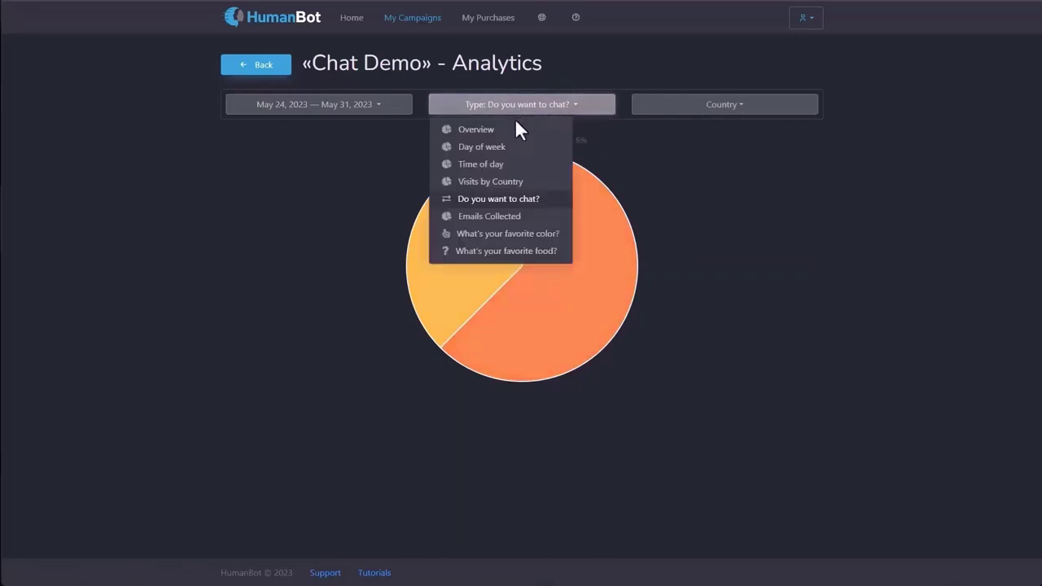
{"action": "left_click", "coordinate": [488, 215]}
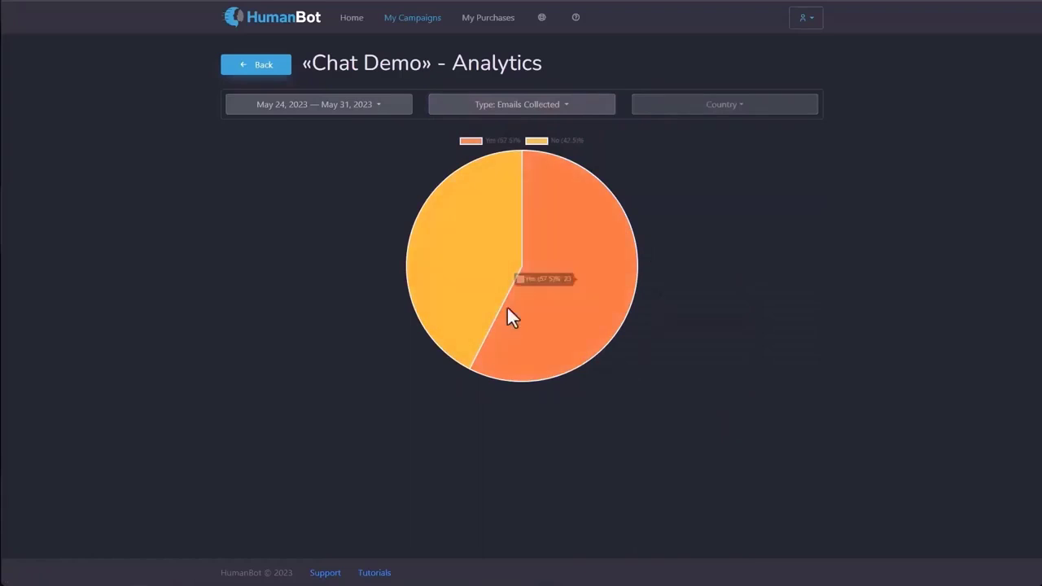
{"action": "left_click", "coordinate": [490, 108]}
{"action": "left_click", "coordinate": [484, 235]}
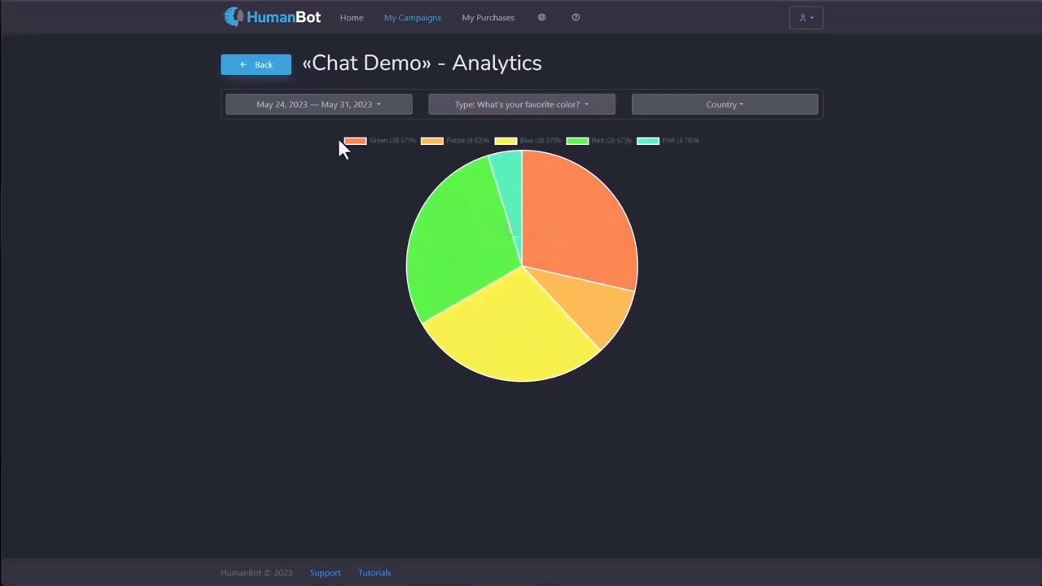
{"action": "left_click", "coordinate": [511, 114]}
{"action": "left_click", "coordinate": [479, 253]}
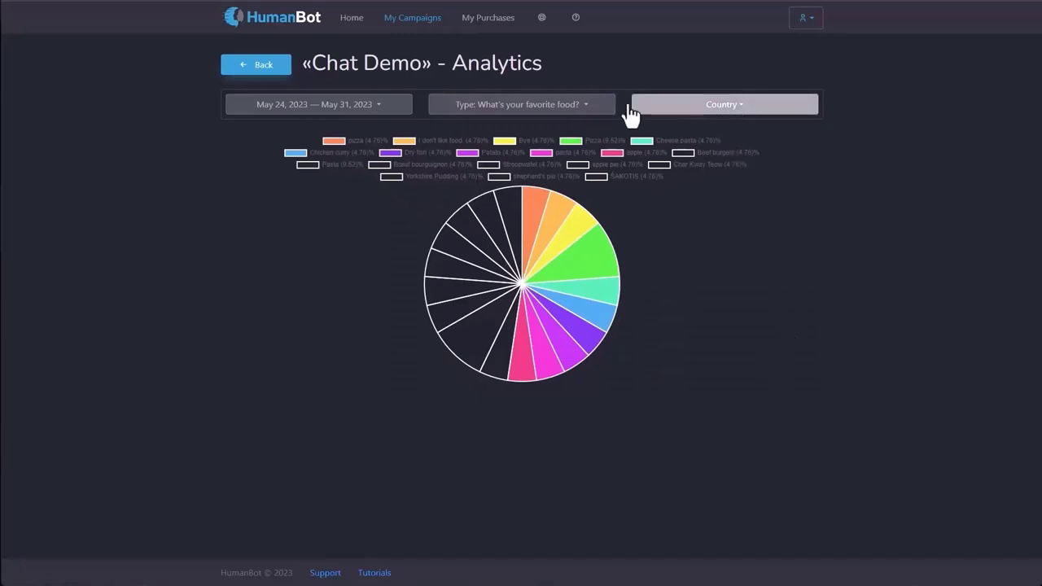
Filter the favourite food chart to the United States, then return to the campaigns list.
{"action": "left_click", "coordinate": [577, 107]}
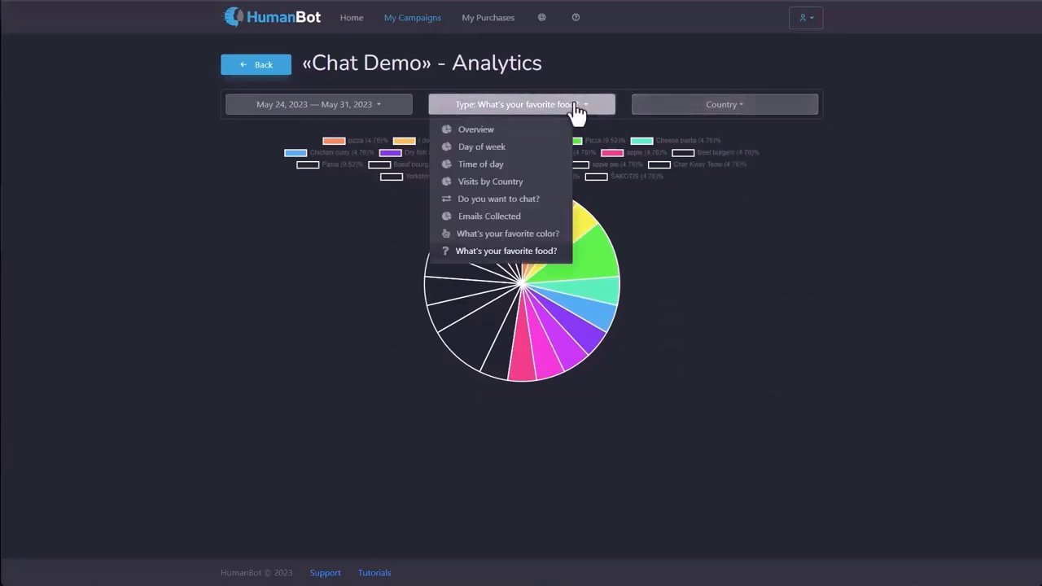
{"action": "left_click", "coordinate": [495, 254]}
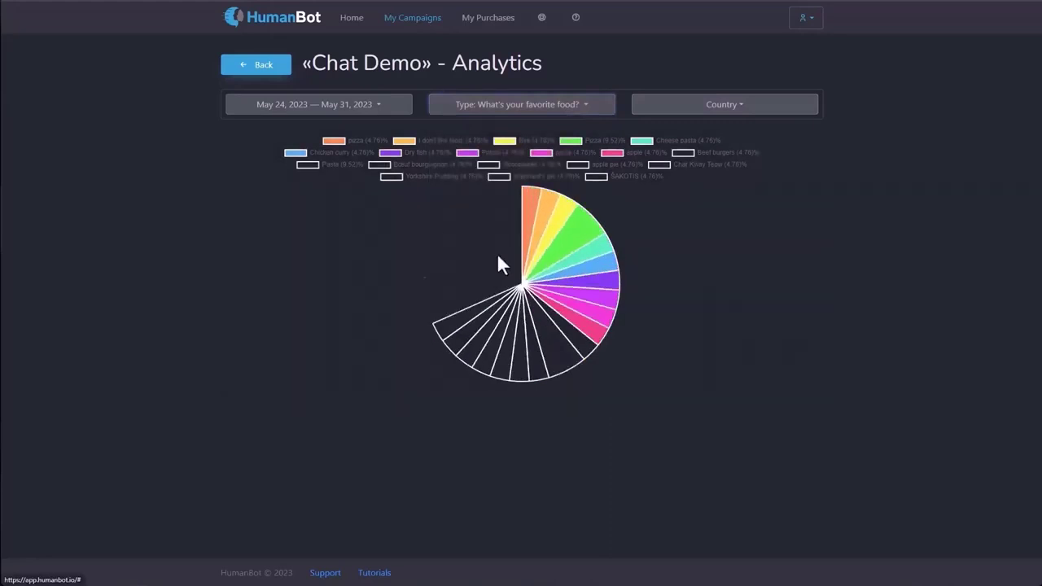
{"action": "left_click", "coordinate": [731, 109]}
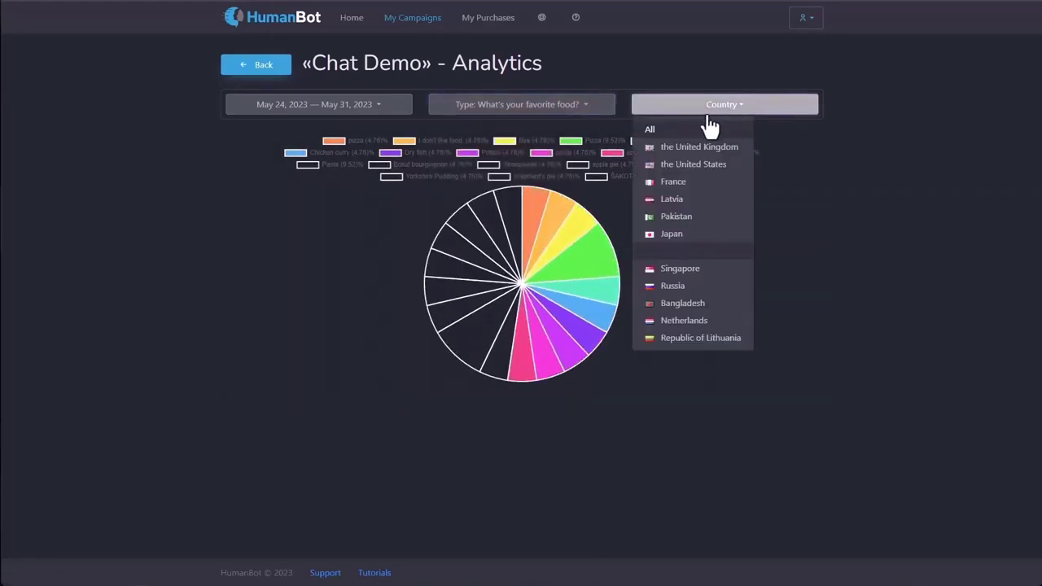
{"action": "left_click", "coordinate": [669, 165]}
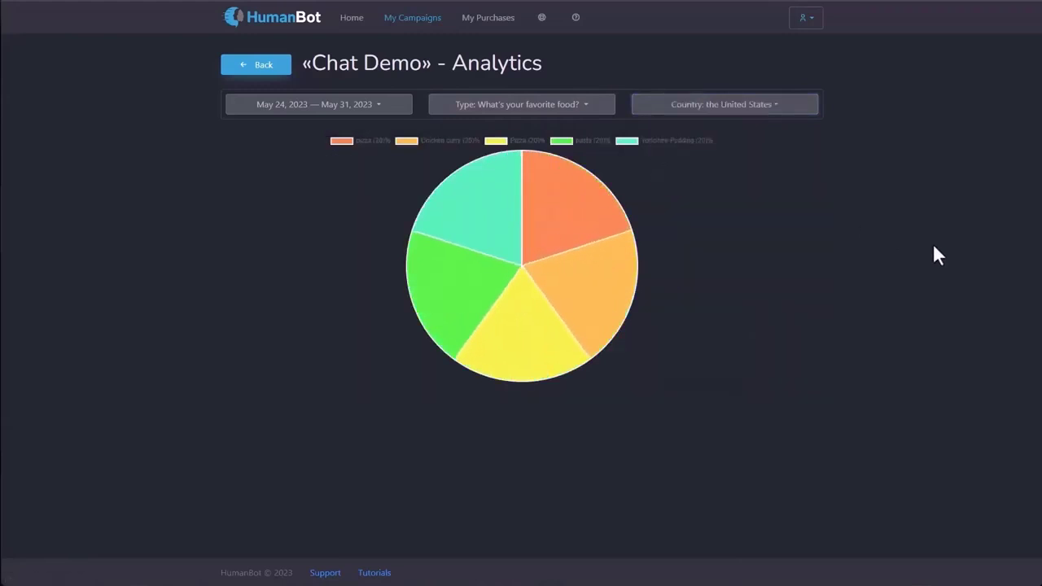
{"action": "left_click", "coordinate": [256, 64]}
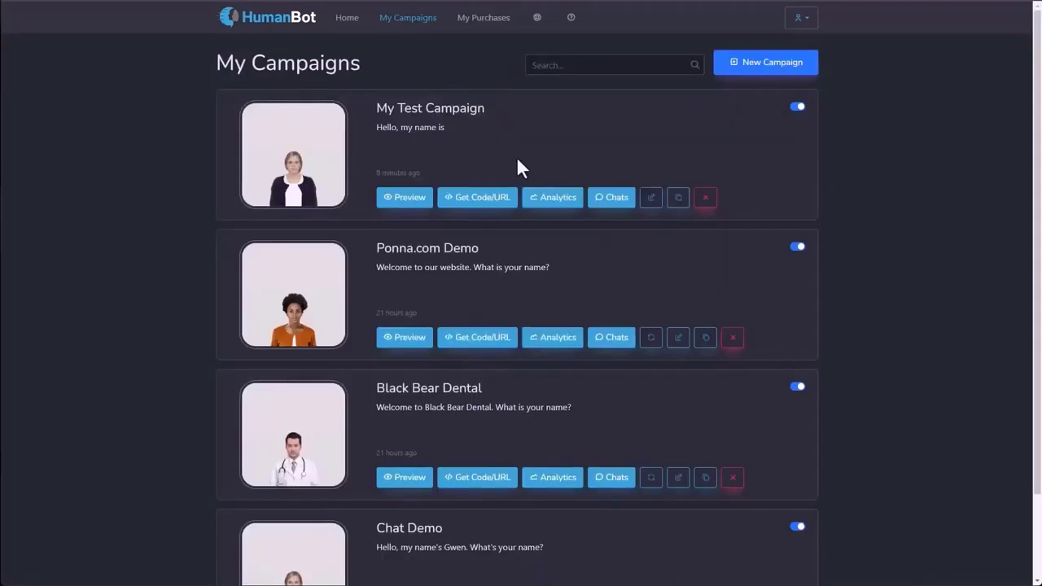
Open Chat Demo's chat transcripts and scroll through the first visitor's conversation.
{"action": "scroll", "coordinate": [515, 158], "scroll_direction": "down", "scroll_amount": 2}
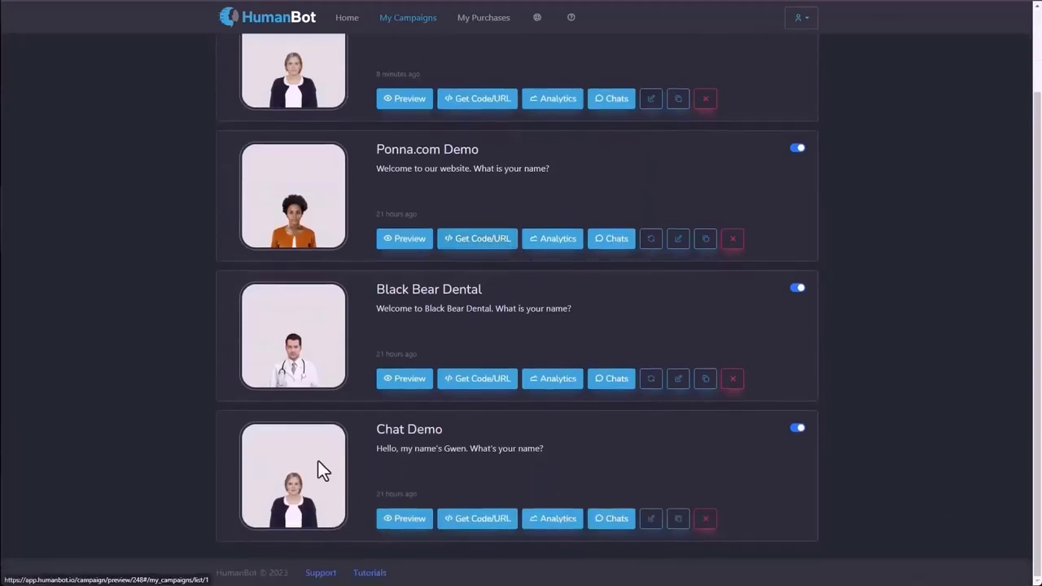
{"action": "left_click", "coordinate": [617, 529]}
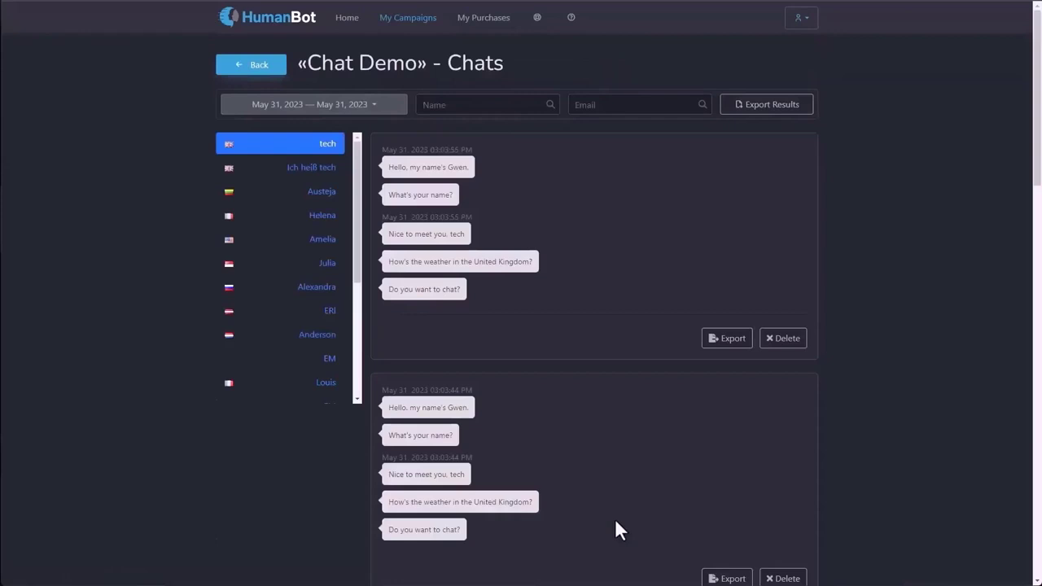
{"action": "scroll", "coordinate": [285, 211], "scroll_direction": "down", "scroll_amount": 3}
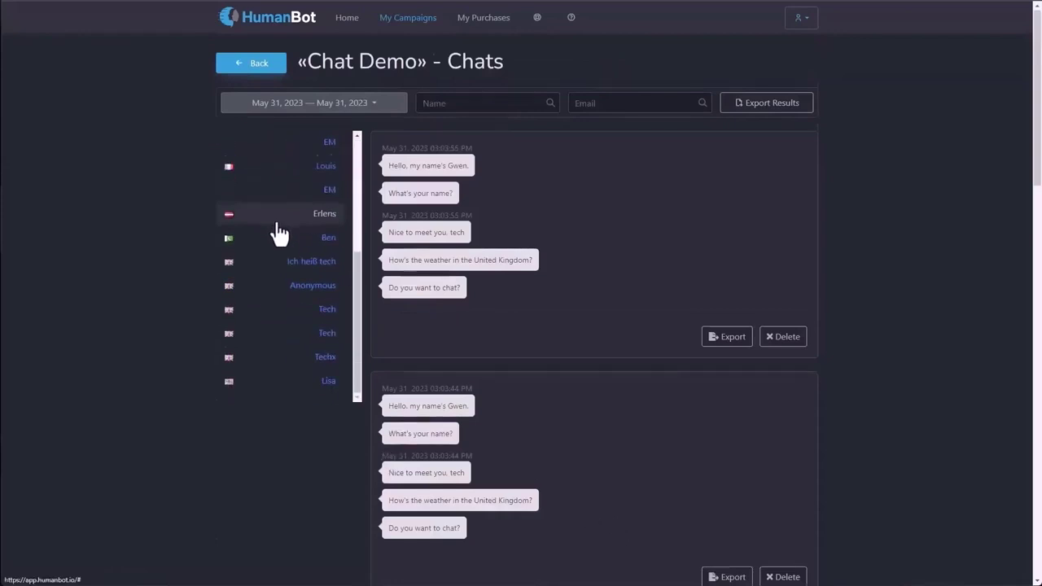
{"action": "scroll", "coordinate": [270, 230], "scroll_direction": "down", "scroll_amount": 2}
{"action": "scroll", "coordinate": [270, 230], "scroll_direction": "up", "scroll_amount": 3}
{"action": "scroll", "coordinate": [309, 222], "scroll_direction": "up", "scroll_amount": 2}
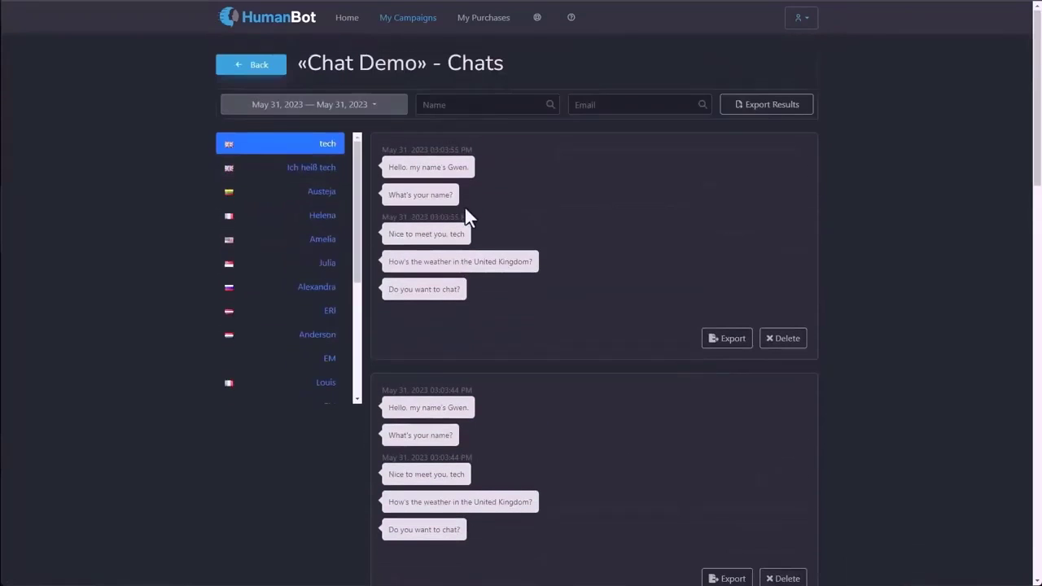
{"action": "scroll", "coordinate": [489, 407], "scroll_direction": "down", "scroll_amount": 6}
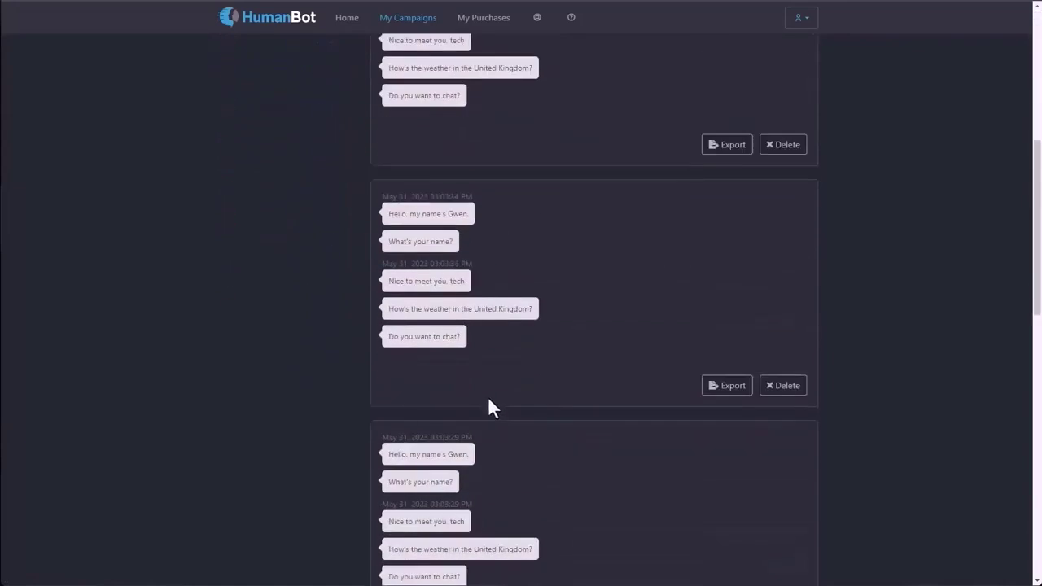
{"action": "scroll", "coordinate": [488, 403], "scroll_direction": "up", "scroll_amount": 5}
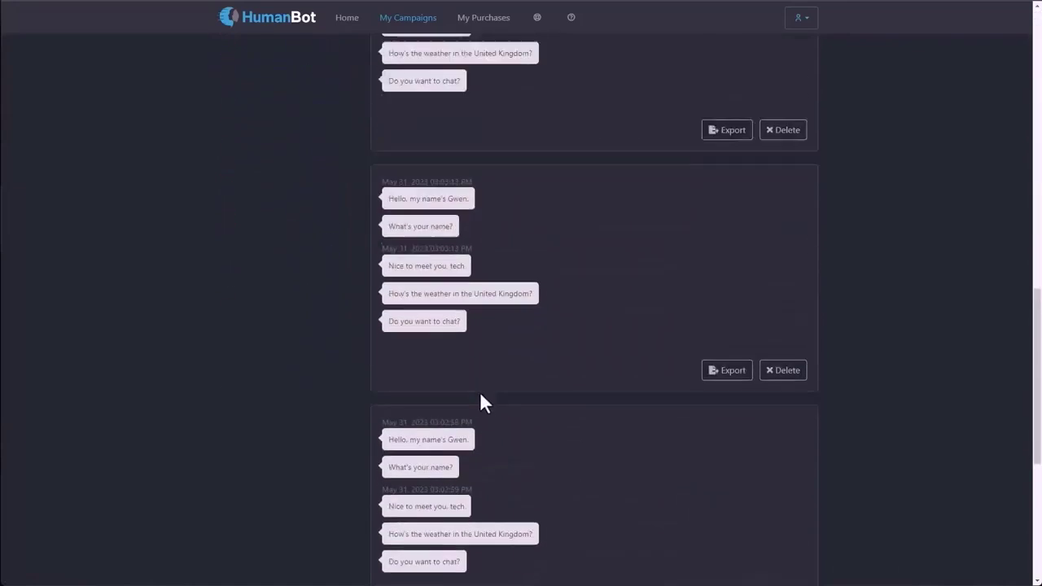
{"action": "scroll", "coordinate": [482, 395], "scroll_direction": "up", "scroll_amount": 4}
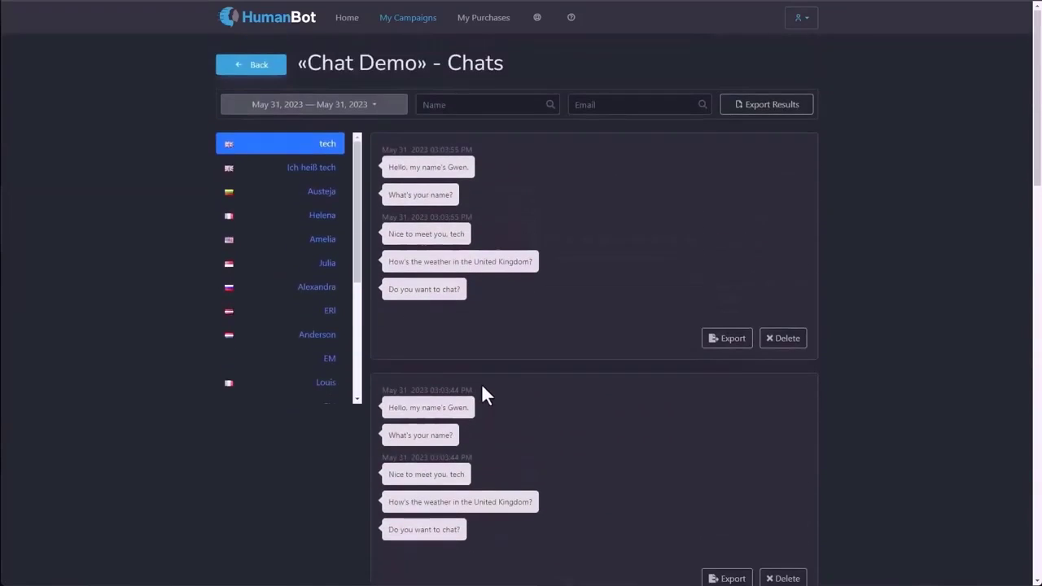
Read the Ich heiß tech, France and Singapore visitors' chats, then go back to My Campaigns.
{"action": "left_click", "coordinate": [312, 171]}
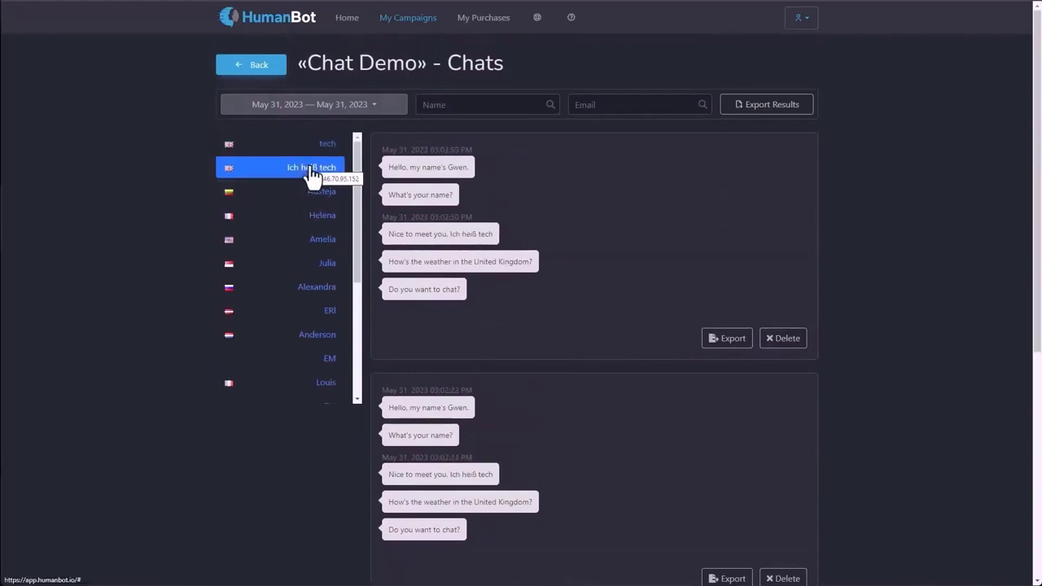
{"action": "left_click", "coordinate": [314, 218]}
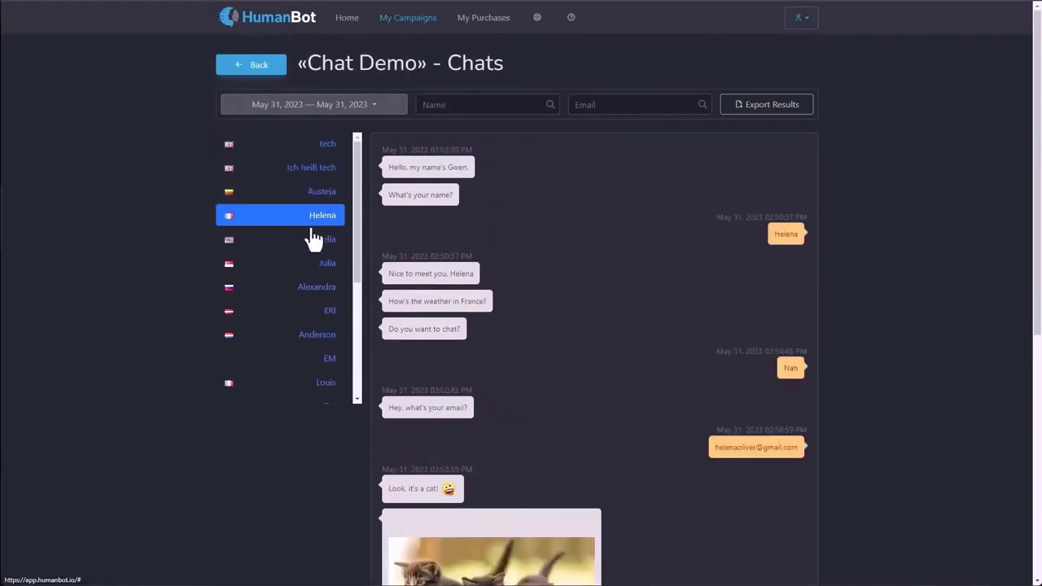
{"action": "left_click", "coordinate": [309, 275]}
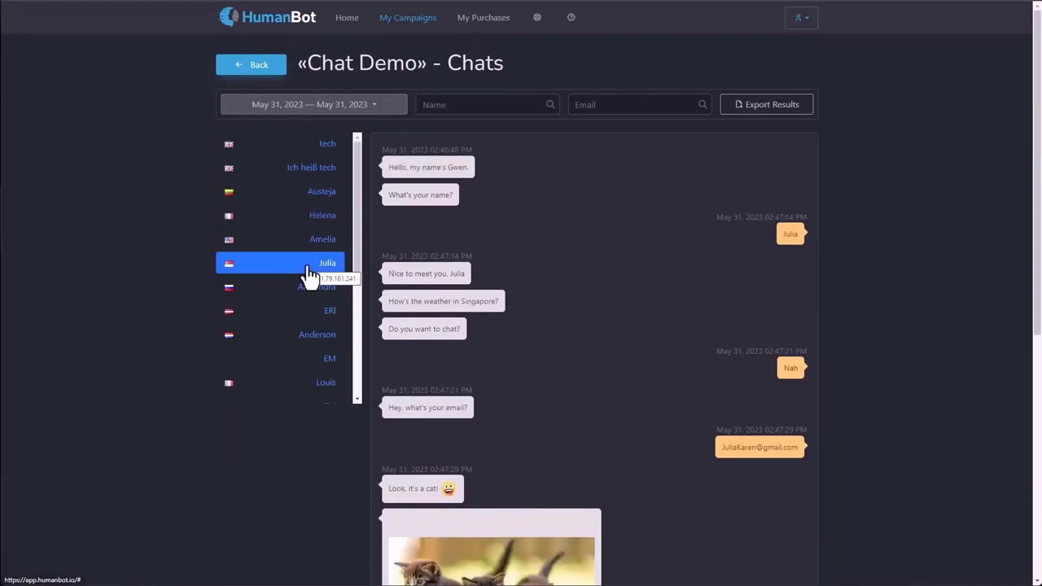
{"action": "scroll", "coordinate": [994, 245], "scroll_direction": "down", "scroll_amount": 5}
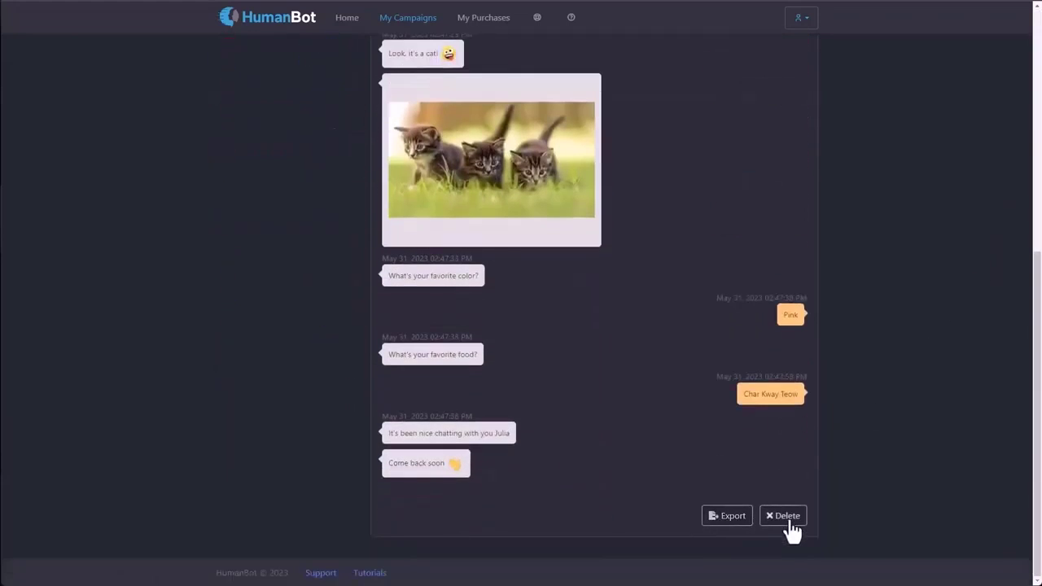
{"action": "scroll", "coordinate": [780, 533], "scroll_direction": "up", "scroll_amount": 5}
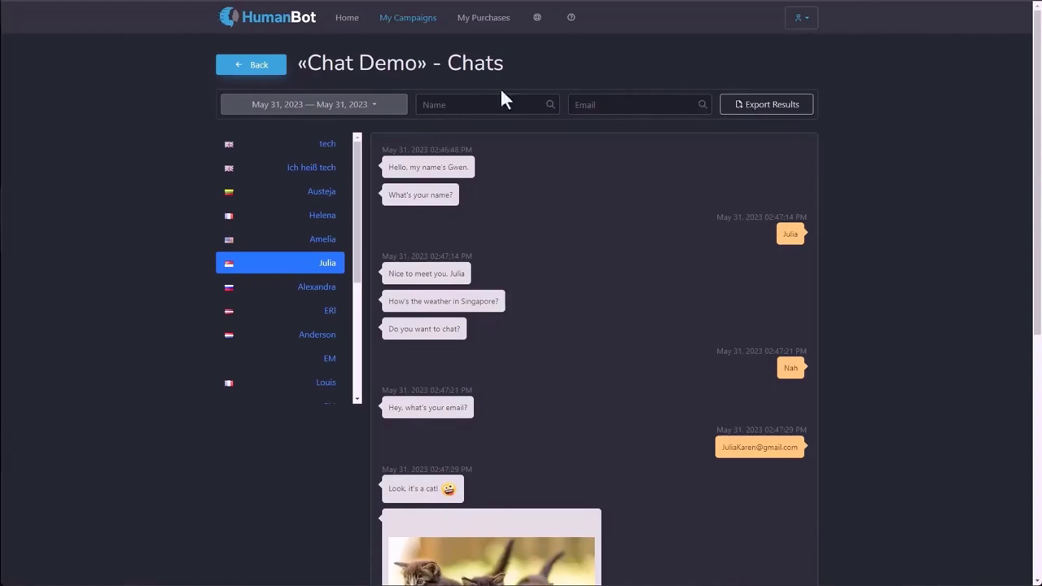
{"action": "left_click", "coordinate": [402, 22]}
{"action": "scroll", "coordinate": [438, 197], "scroll_direction": "down", "scroll_amount": 3}
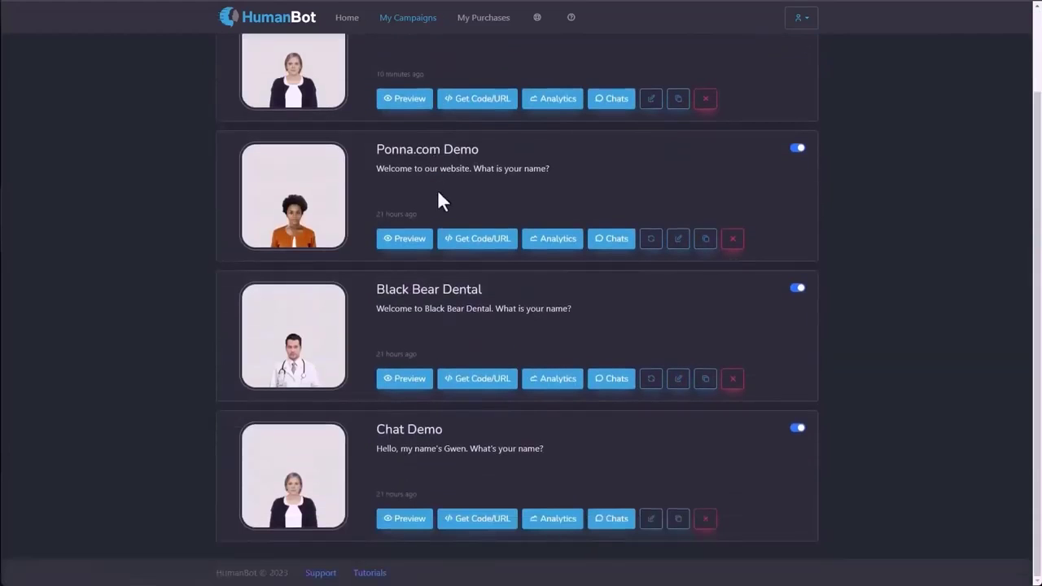
{"action": "scroll", "coordinate": [438, 201], "scroll_direction": "up", "scroll_amount": 2}
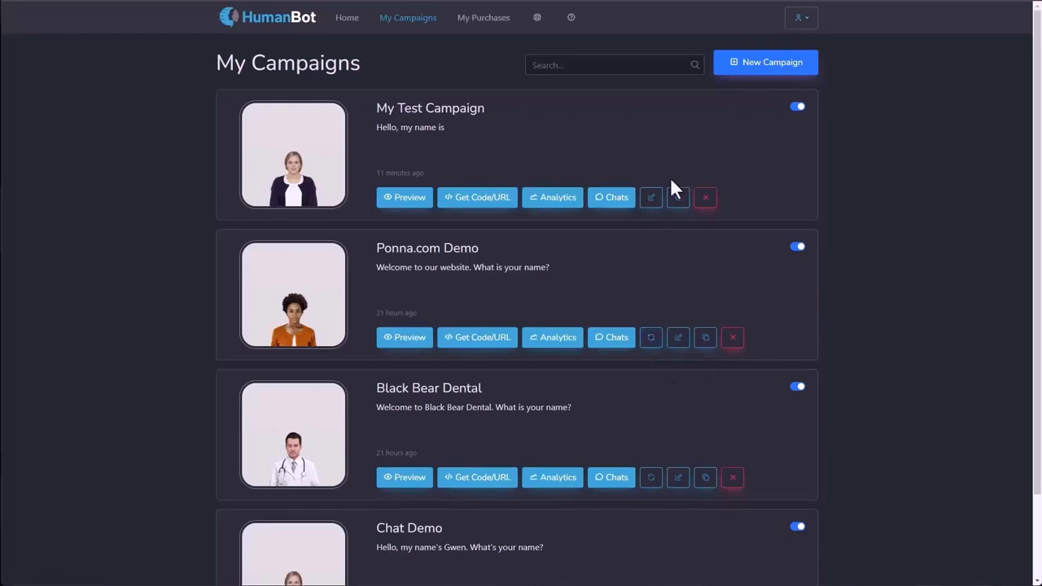
{"action": "left_click", "coordinate": [652, 200]}
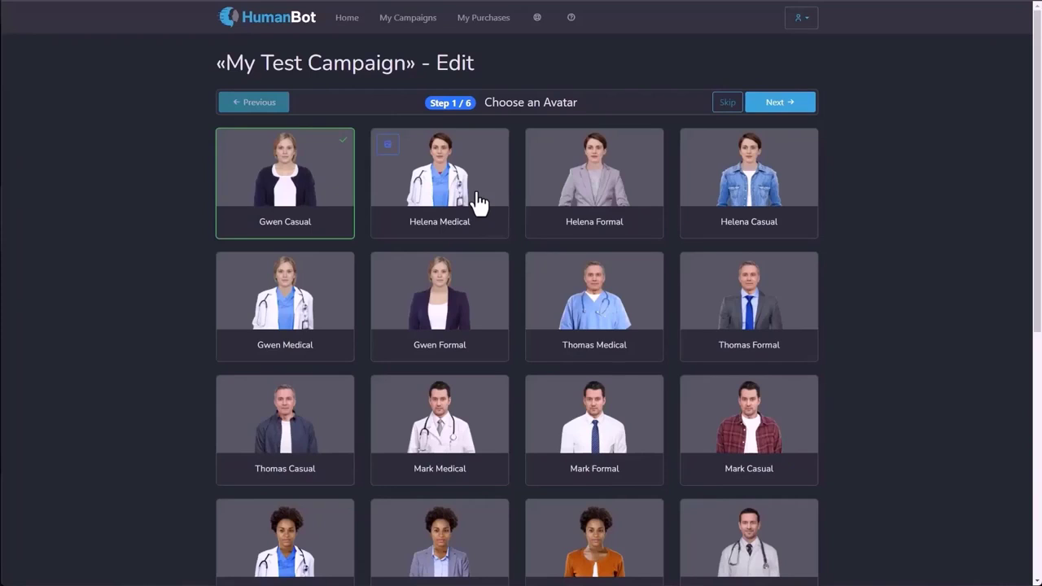
{"action": "left_click", "coordinate": [408, 20]}
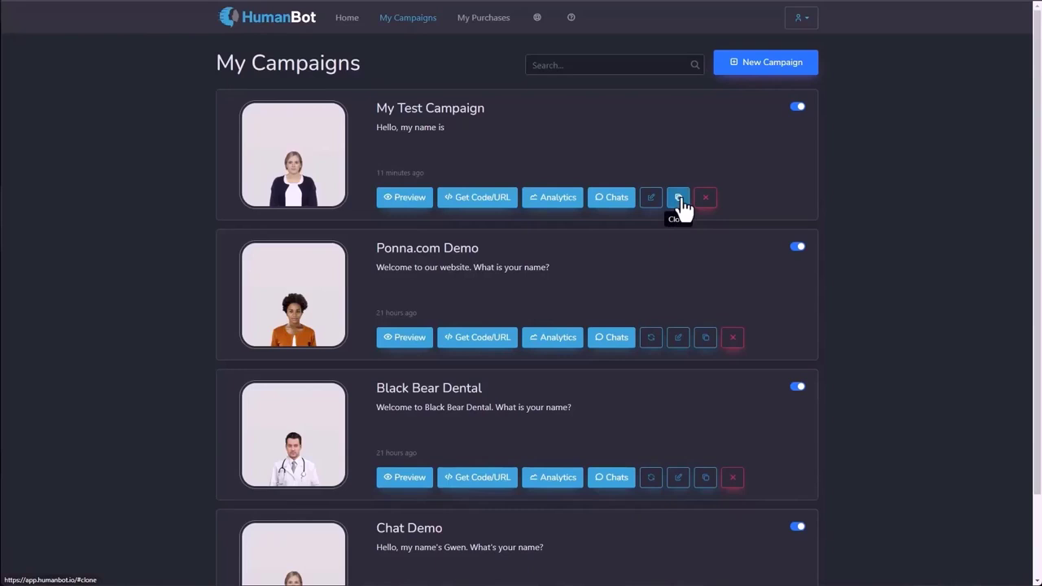
Search the campaigns for 'demo' so only Ponna.com Demo and Chat Demo remain.
{"action": "scroll", "coordinate": [570, 261], "scroll_direction": "down", "scroll_amount": 2}
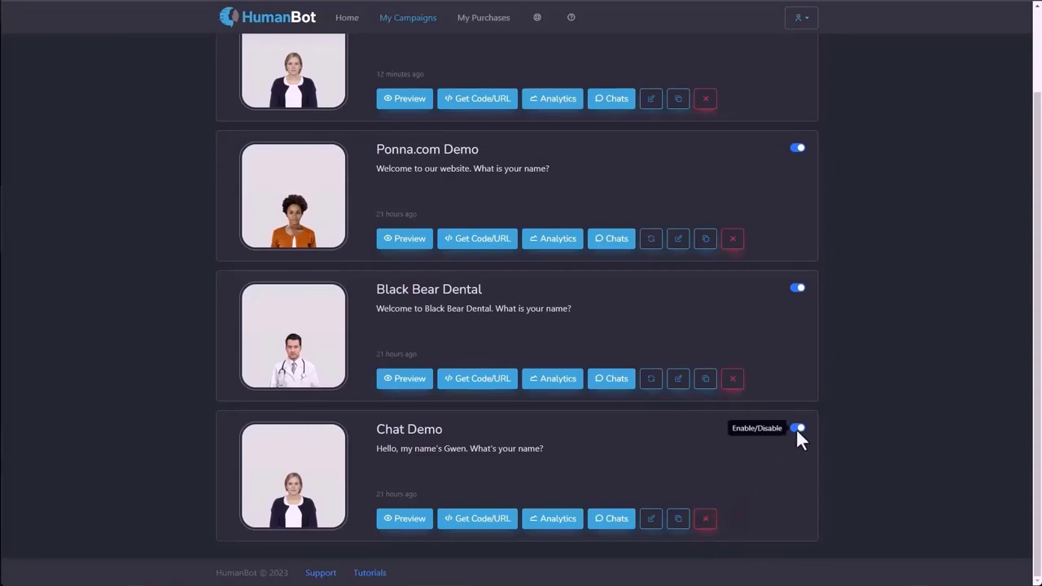
{"action": "scroll", "coordinate": [796, 429], "scroll_direction": "up", "scroll_amount": 3}
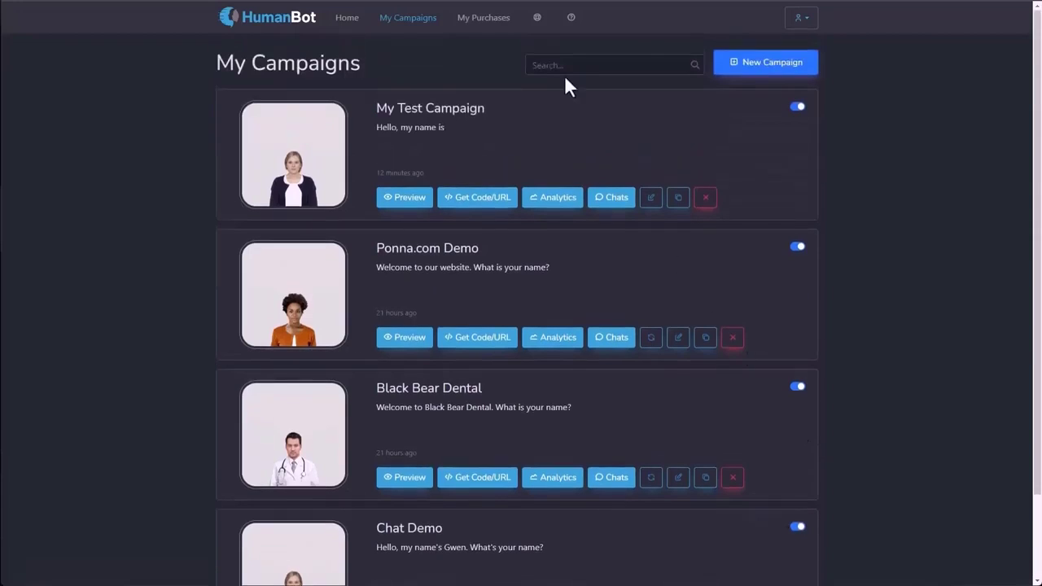
{"action": "left_click", "coordinate": [565, 65]}
{"action": "type", "text": "demo"}
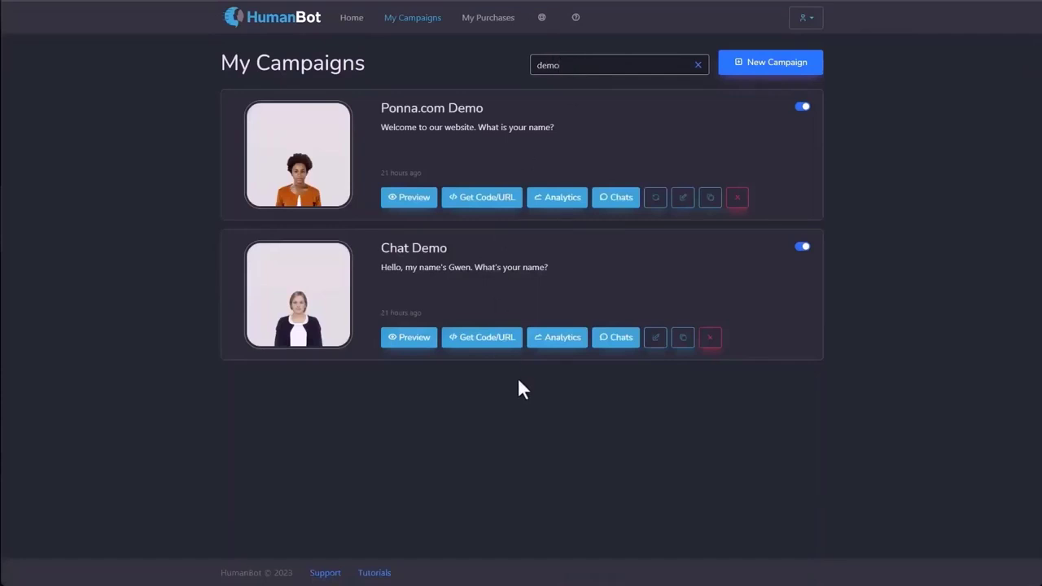
Clear the 'demo' search and show the My Purchases page with the HumanBot purchase.
{"action": "left_click", "coordinate": [698, 65]}
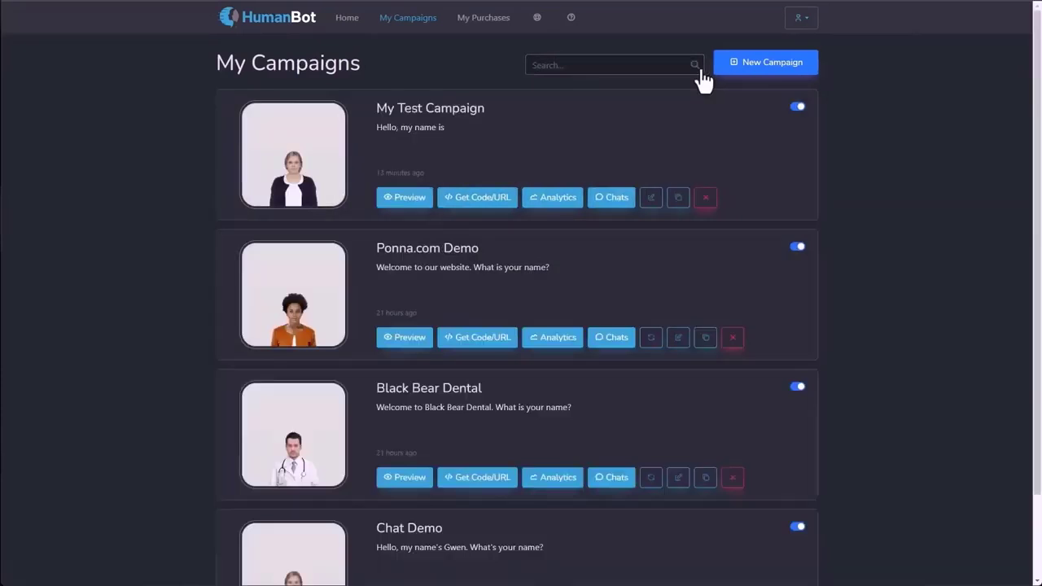
{"action": "left_click", "coordinate": [472, 24]}
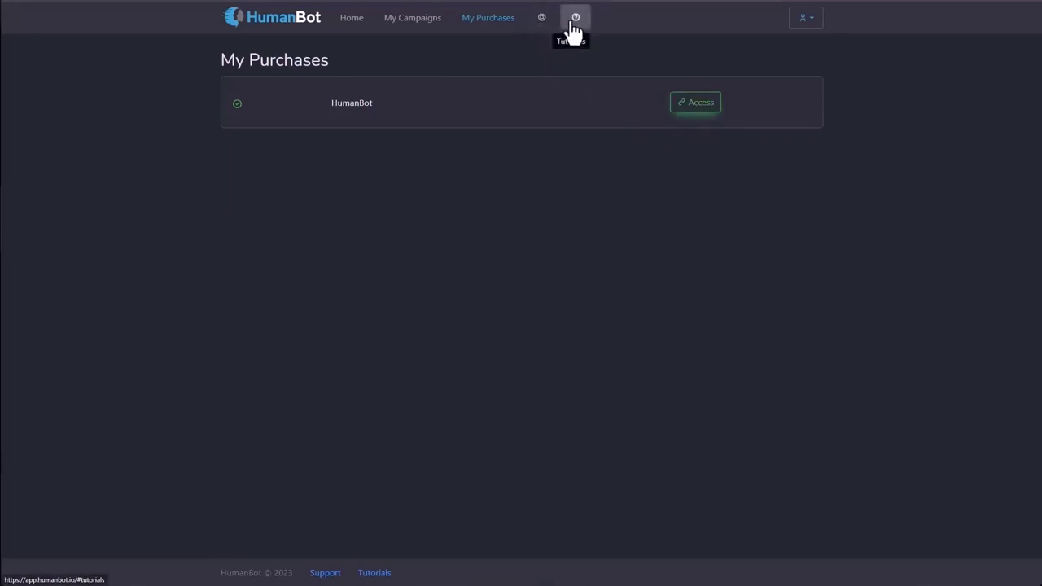
Open the User Profile dialog from the account menu at the top right.
{"action": "left_click", "coordinate": [811, 24]}
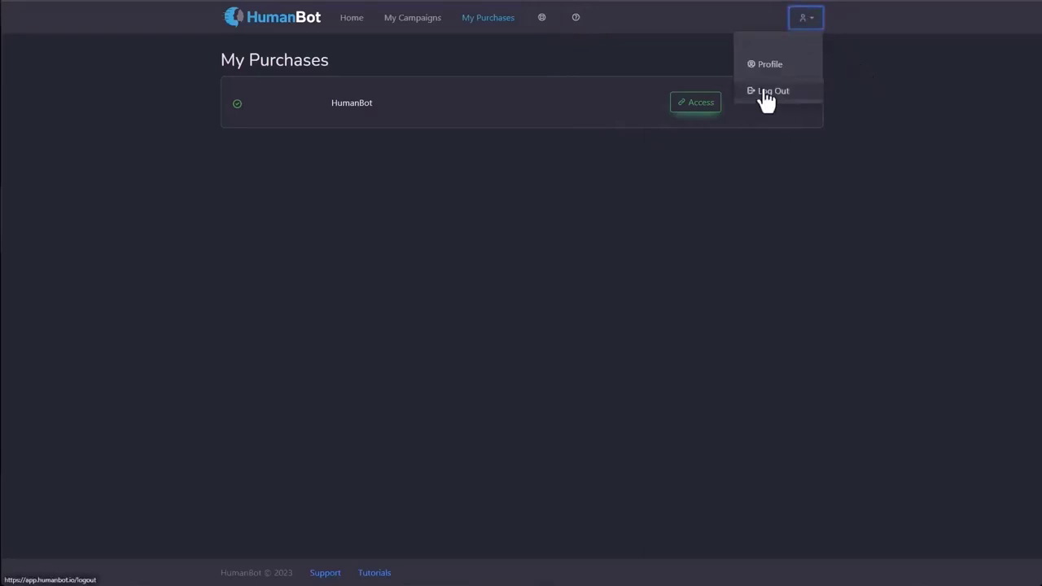
{"action": "left_click", "coordinate": [767, 64]}
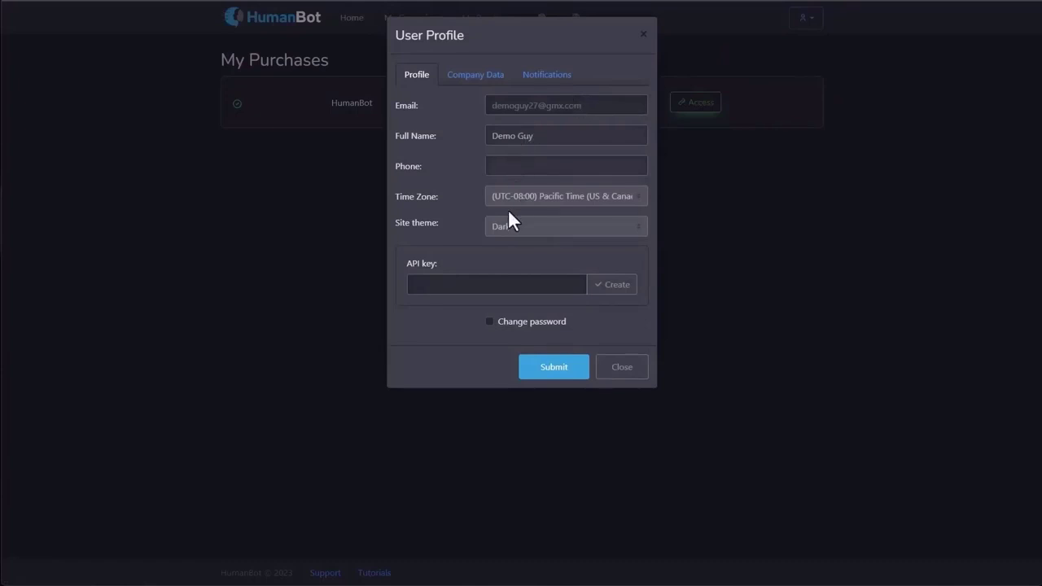
Switch the site theme to Light and back to Dark, and toggle Change password on and off.
{"action": "left_click", "coordinate": [499, 229]}
{"action": "left_click", "coordinate": [507, 242]}
{"action": "left_click", "coordinate": [511, 230]}
{"action": "left_click", "coordinate": [506, 252]}
{"action": "left_click", "coordinate": [489, 322]}
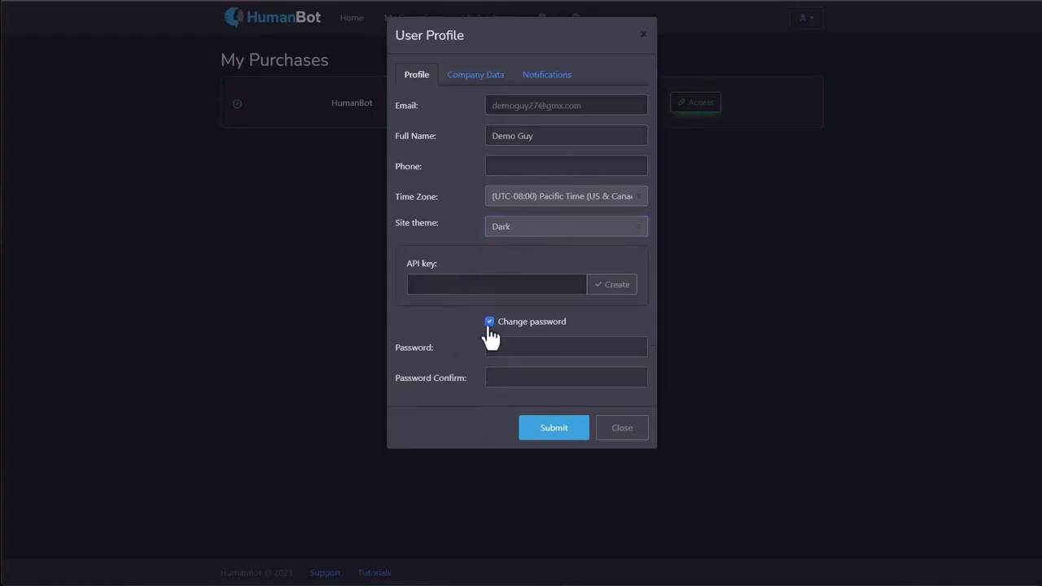
{"action": "left_click", "coordinate": [489, 322]}
Look over the Company Data and Notifications settings, then close the profile window.
{"action": "left_click", "coordinate": [477, 75]}
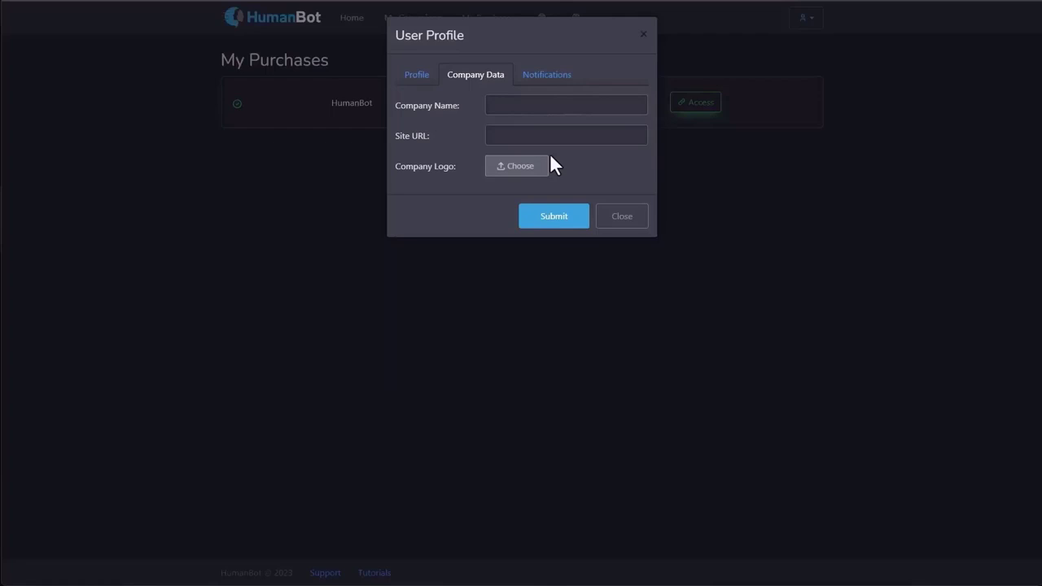
{"action": "left_click", "coordinate": [559, 76]}
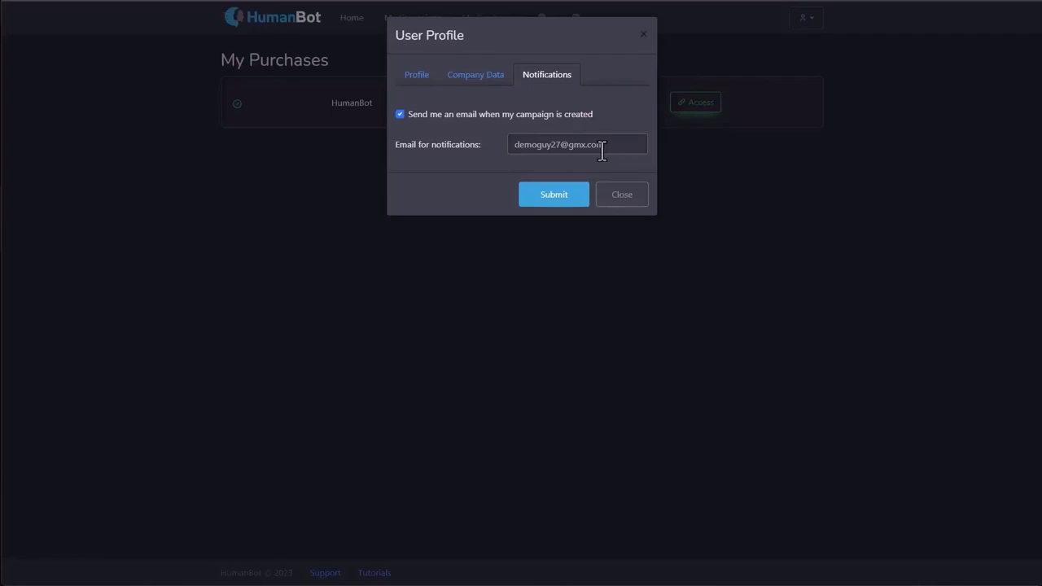
{"action": "left_click", "coordinate": [613, 200]}
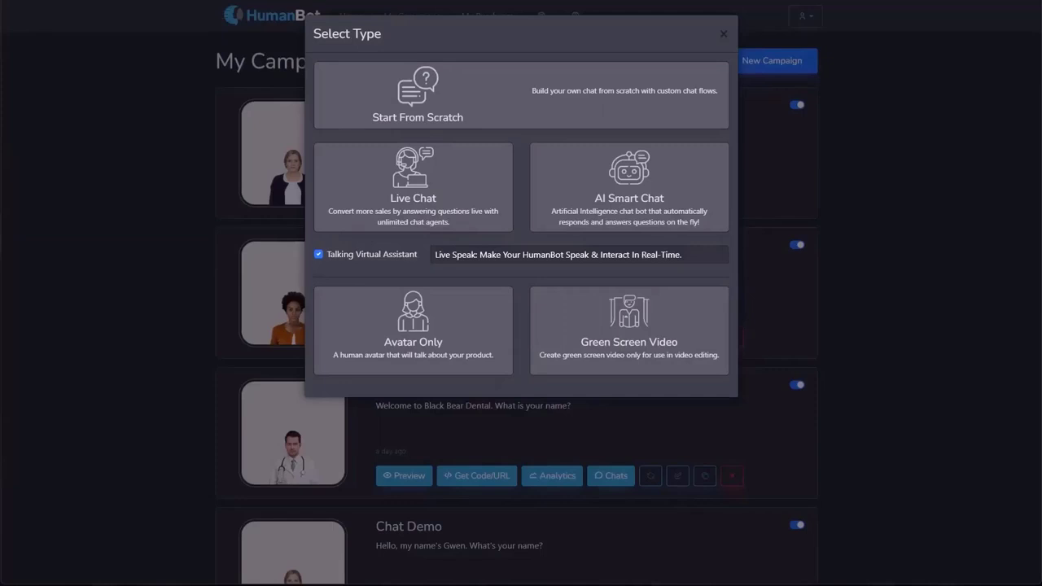
Disable the Talking Virtual Assistant, confirm, and choose the Avatar Only campaign type.
{"action": "left_click", "coordinate": [386, 257]}
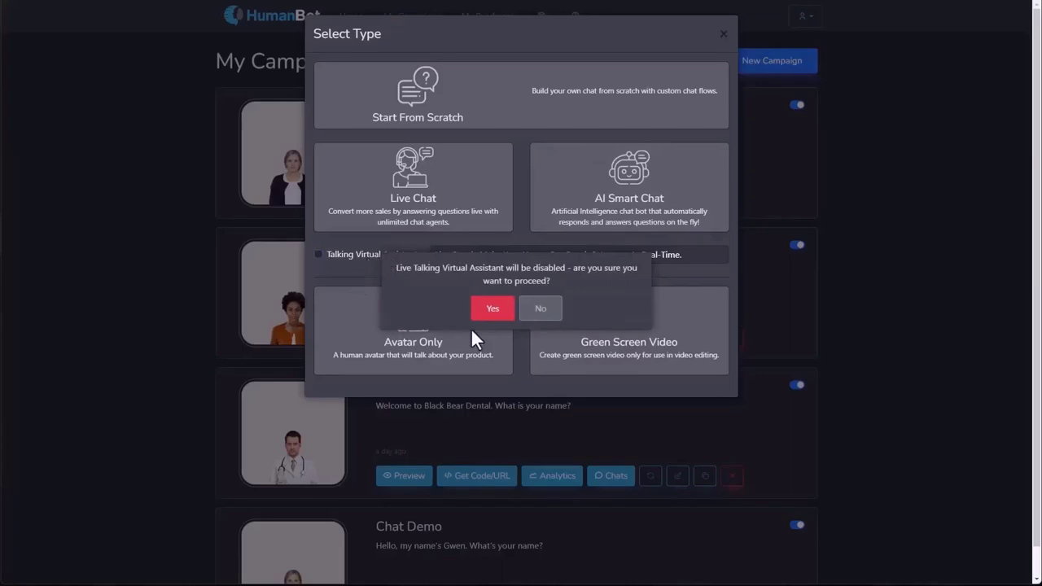
{"action": "left_click", "coordinate": [493, 309]}
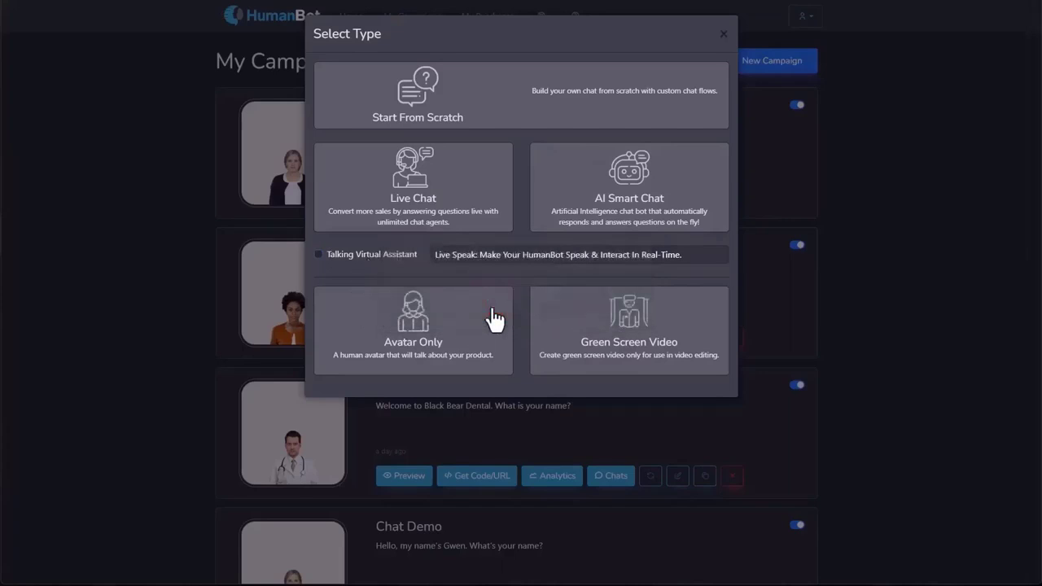
{"action": "left_click", "coordinate": [466, 127]}
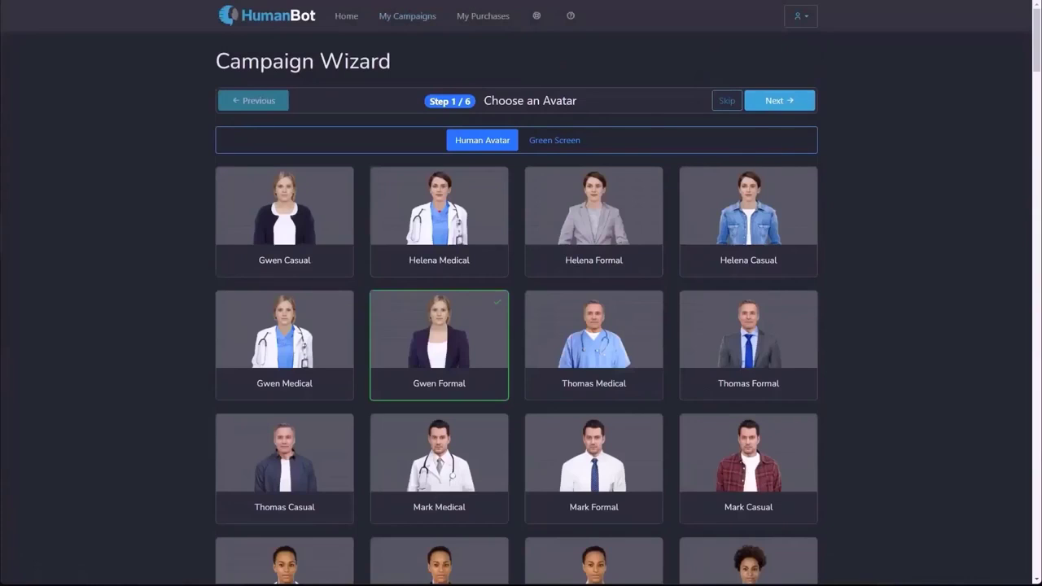
Try Helena Medical and Helena Formal, keep Gwen Formal, then upload a video on the Green Screen list.
{"action": "left_click", "coordinate": [444, 244]}
{"action": "left_click", "coordinate": [640, 245]}
{"action": "left_click", "coordinate": [472, 344]}
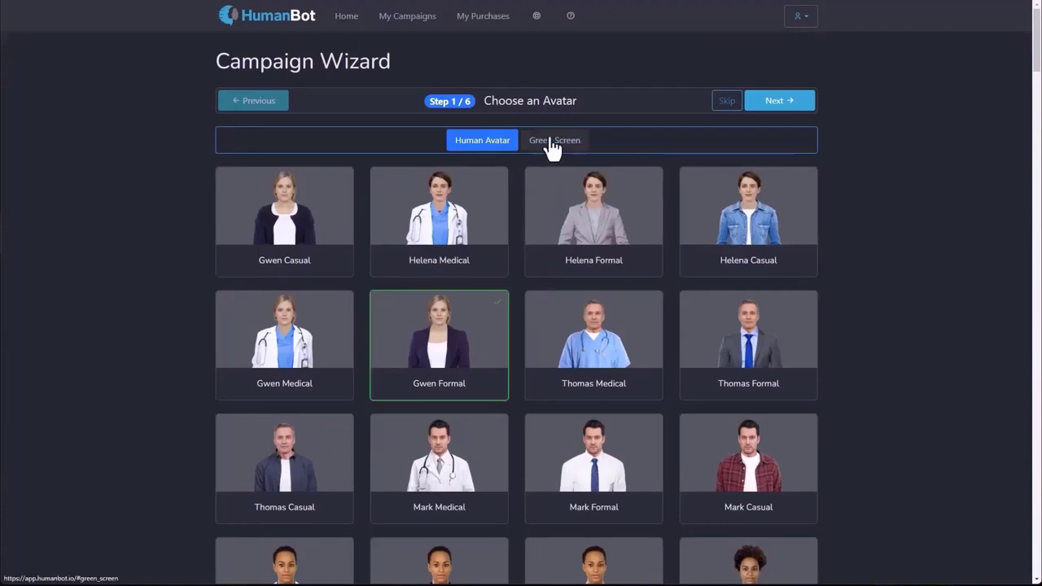
{"action": "left_click", "coordinate": [551, 146]}
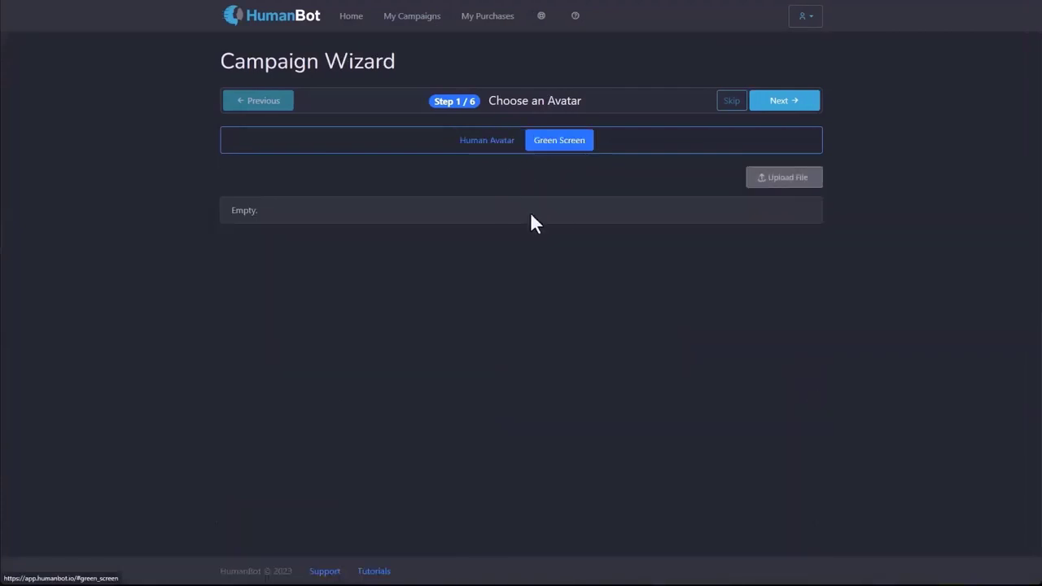
{"action": "left_click", "coordinate": [791, 186]}
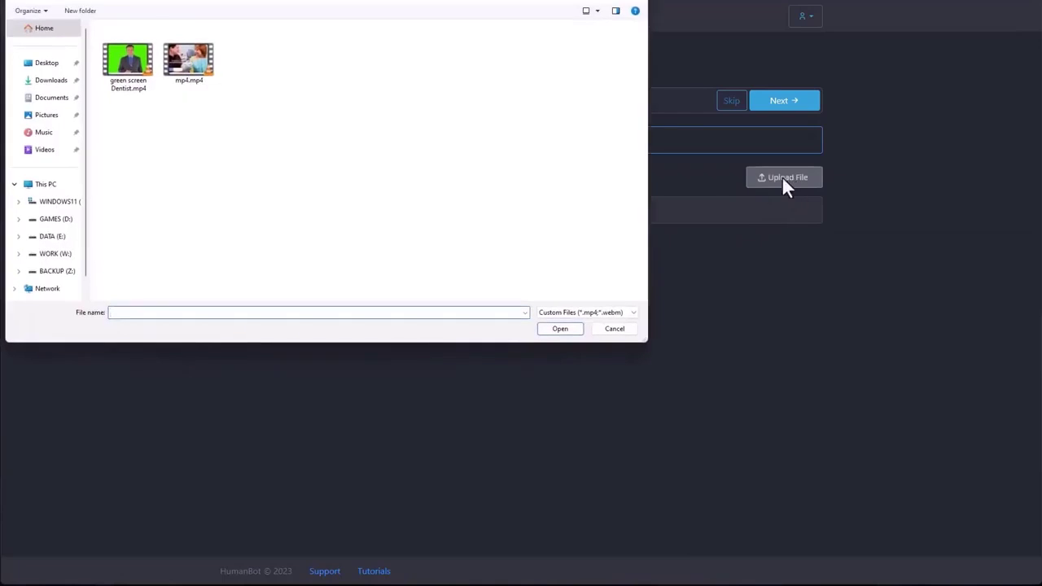
Upload green screen Dentist.mp4 as a green-screen avatar and preview its video.
{"action": "double_click", "coordinate": [120, 70]}
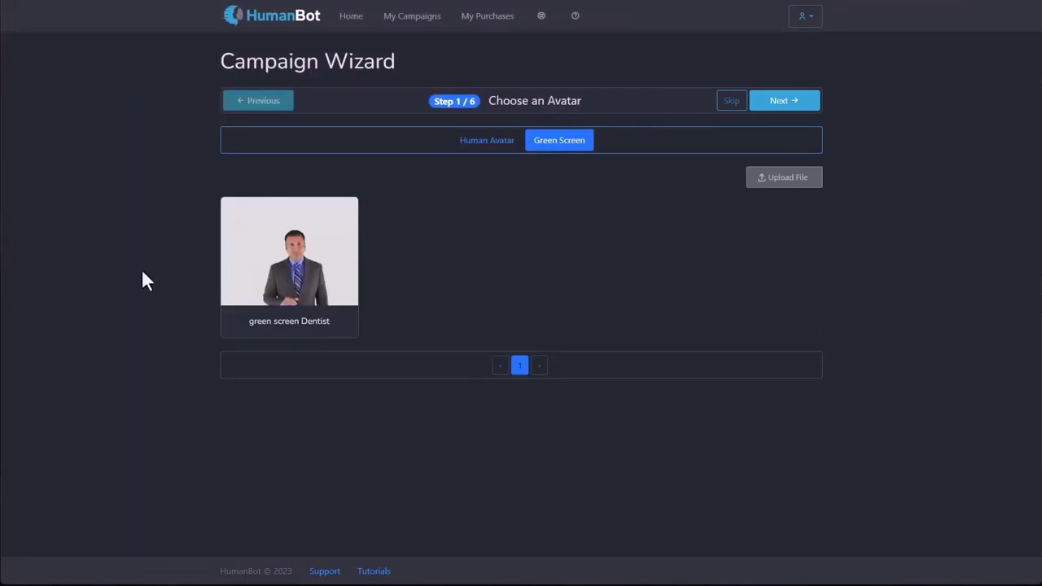
{"action": "mouse_move", "coordinate": [312, 307]}
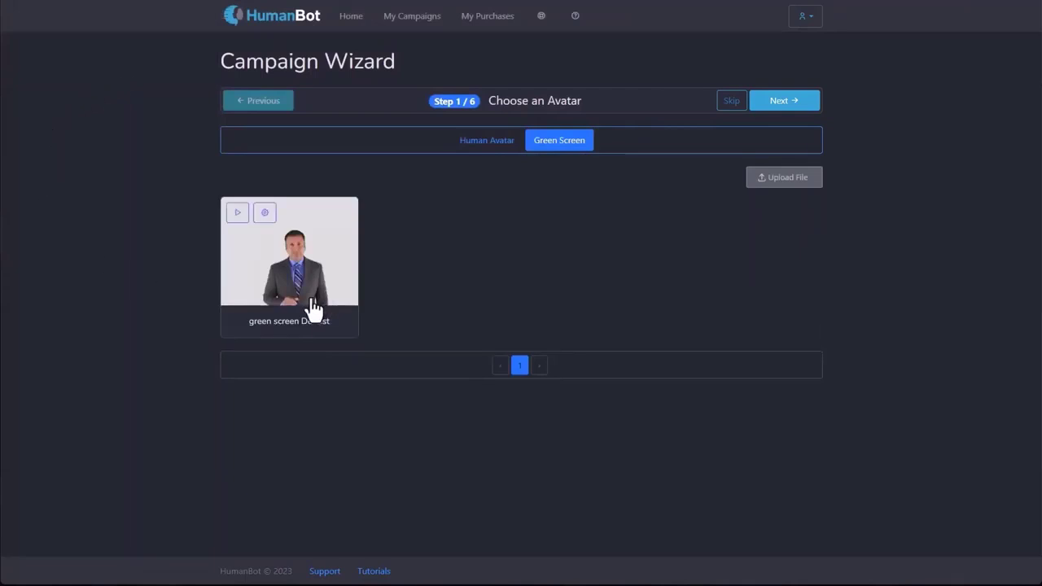
{"action": "left_click", "coordinate": [240, 215]}
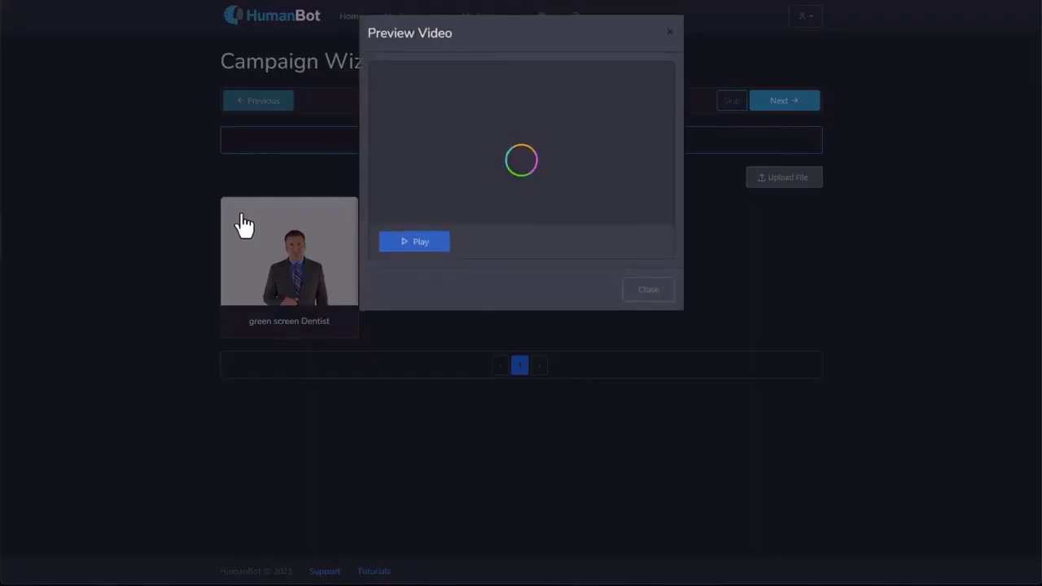
{"action": "left_click", "coordinate": [648, 292]}
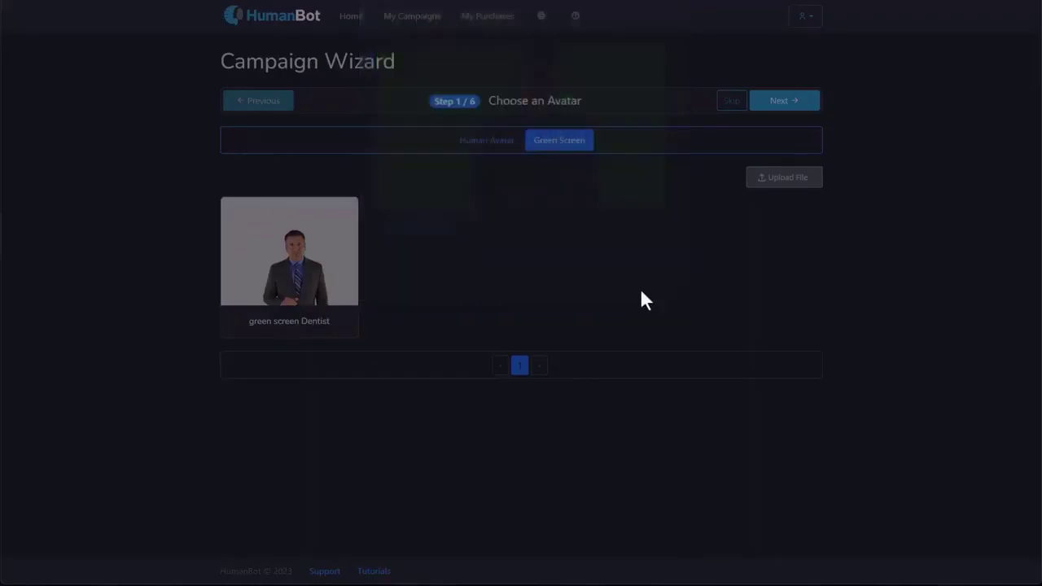
Open the Dentist avatar's Green Screen Settings and pick the green background as the key colour.
{"action": "left_click", "coordinate": [262, 213]}
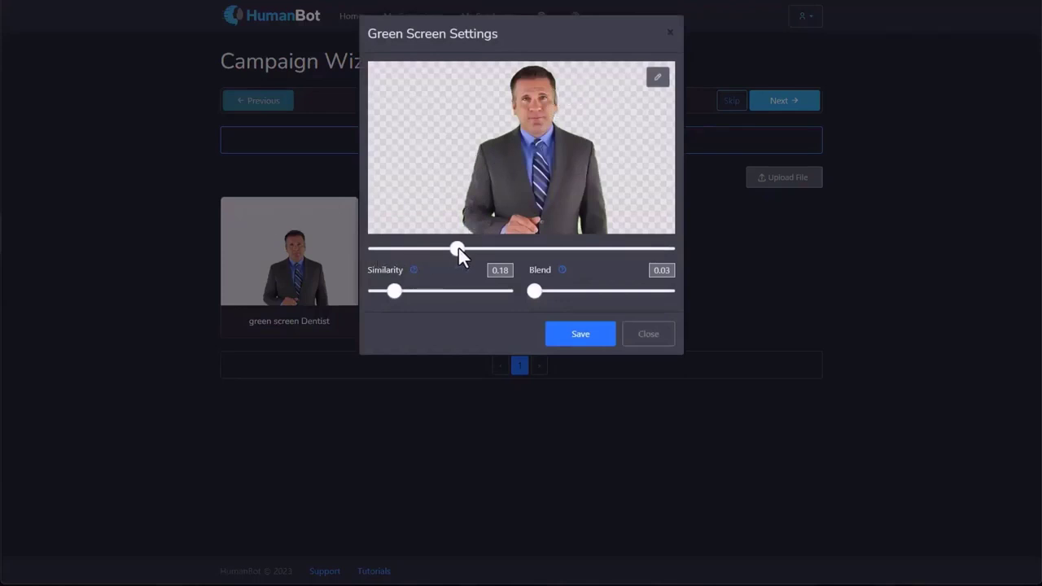
{"action": "left_click_drag", "start_coordinate": [458, 249], "coordinate": [596, 250]}
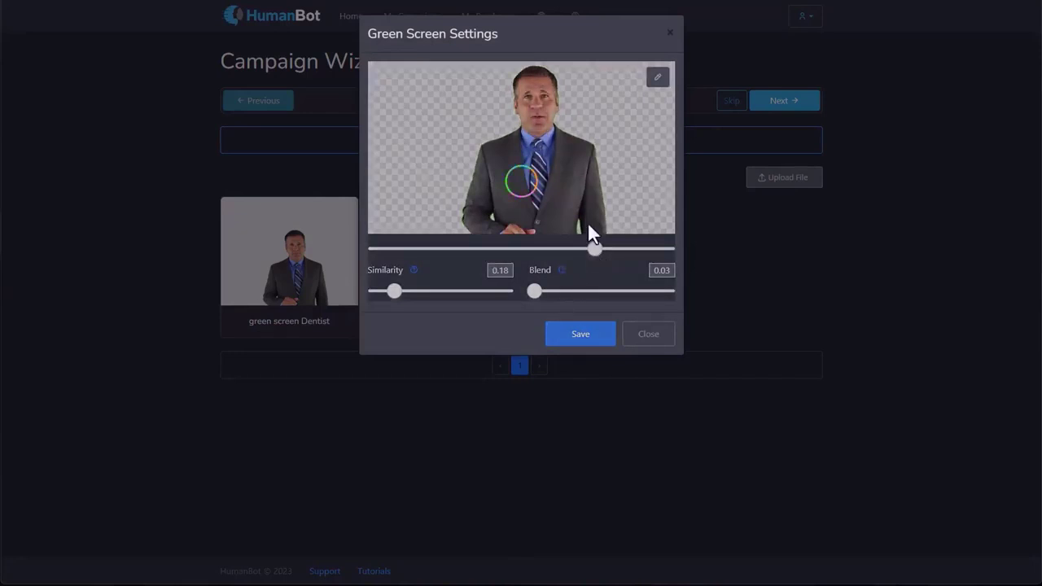
{"action": "left_click", "coordinate": [656, 80]}
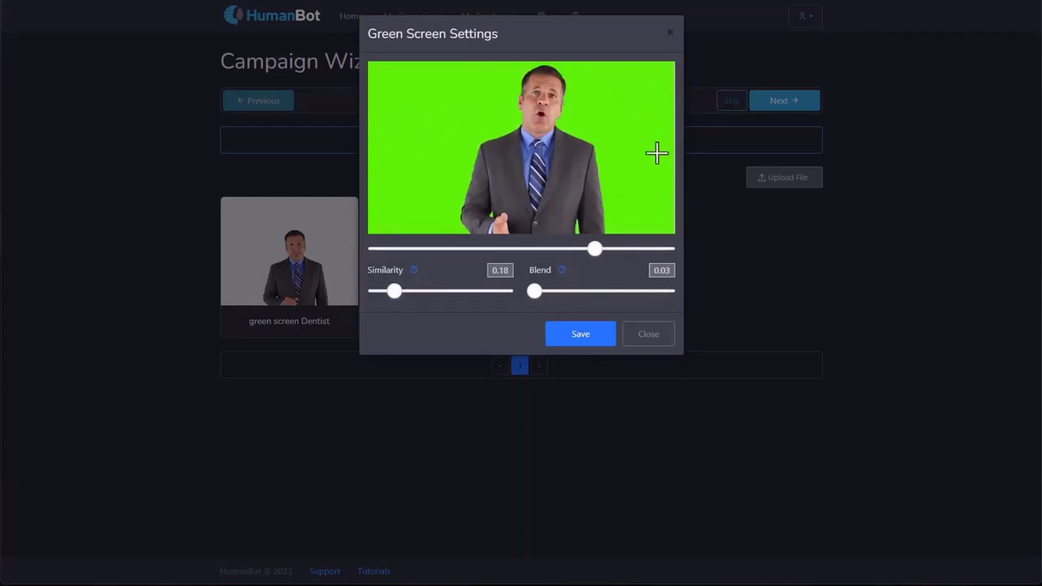
{"action": "left_click", "coordinate": [417, 122]}
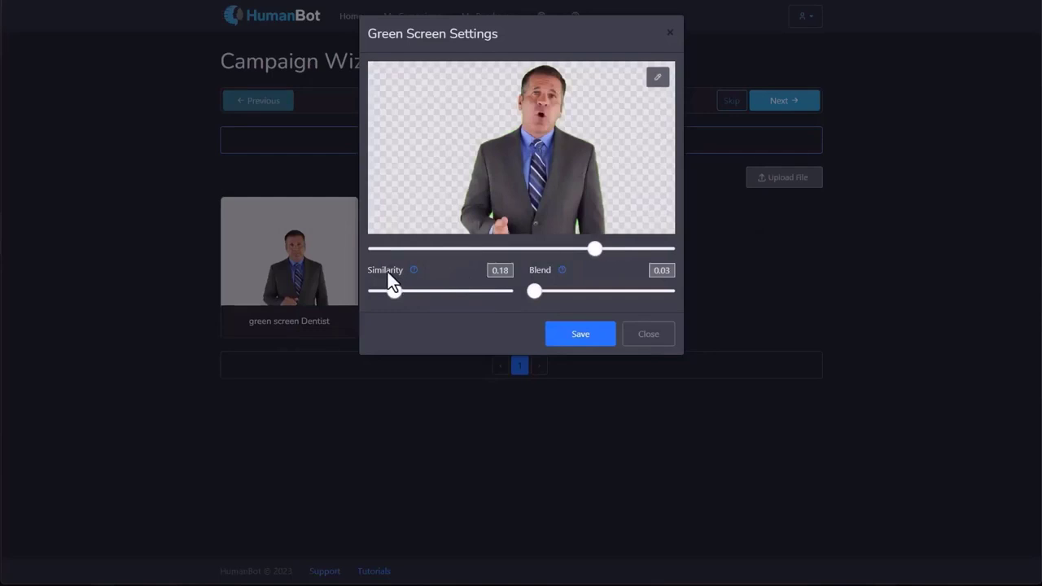
Tune the key to Similarity 0.43 and raise Blend to 0.13 to soften the edges.
{"action": "mouse_move", "coordinate": [563, 270]}
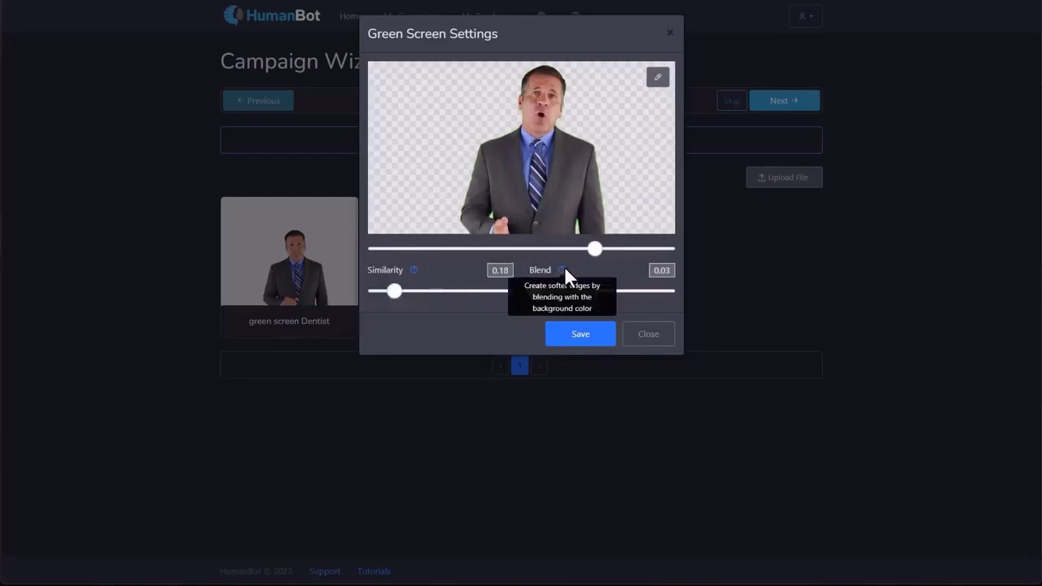
{"action": "mouse_move", "coordinate": [413, 271]}
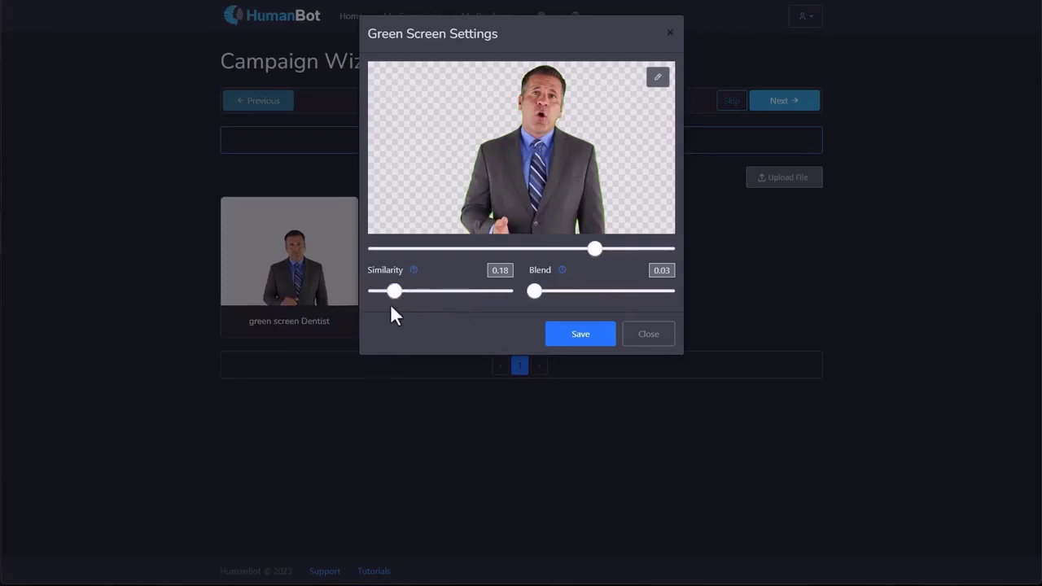
{"action": "left_click_drag", "start_coordinate": [394, 291], "coordinate": [373, 294]}
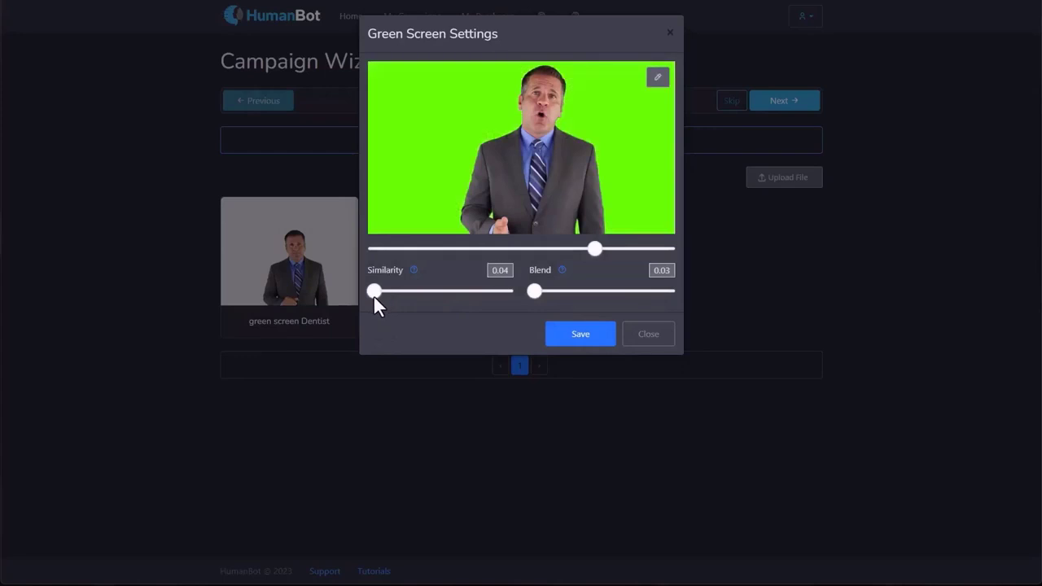
{"action": "left_click_drag", "start_coordinate": [373, 295], "coordinate": [433, 292]}
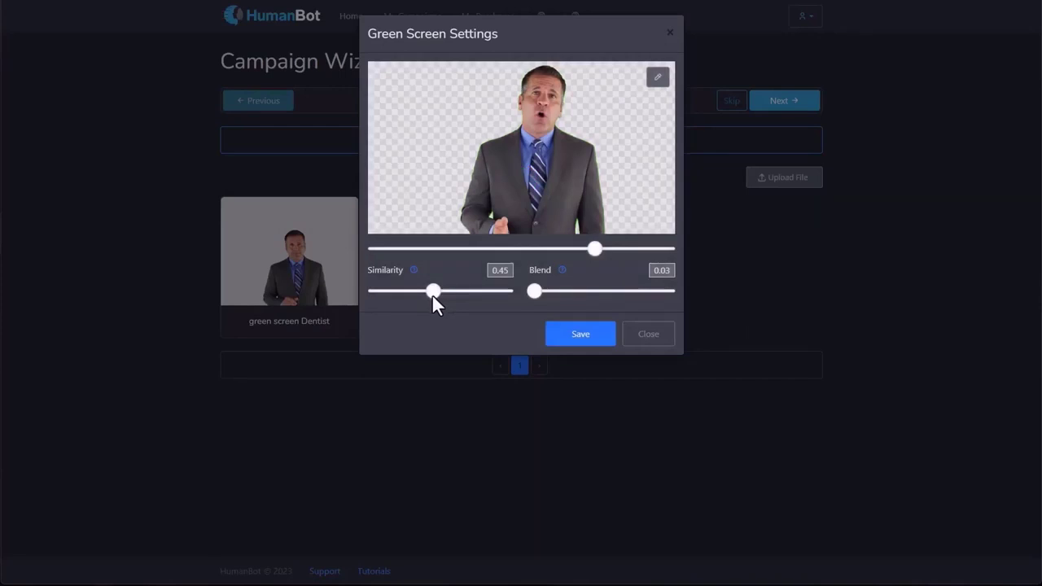
{"action": "left_click_drag", "start_coordinate": [434, 294], "coordinate": [454, 294]}
{"action": "left_click_drag", "start_coordinate": [454, 294], "coordinate": [473, 291]}
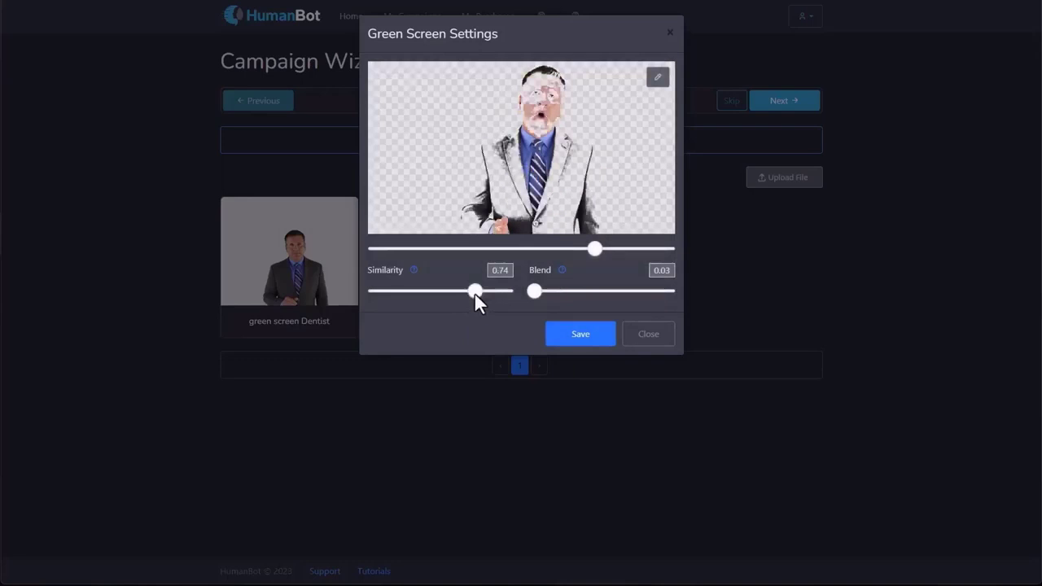
{"action": "left_click_drag", "start_coordinate": [475, 294], "coordinate": [431, 295]}
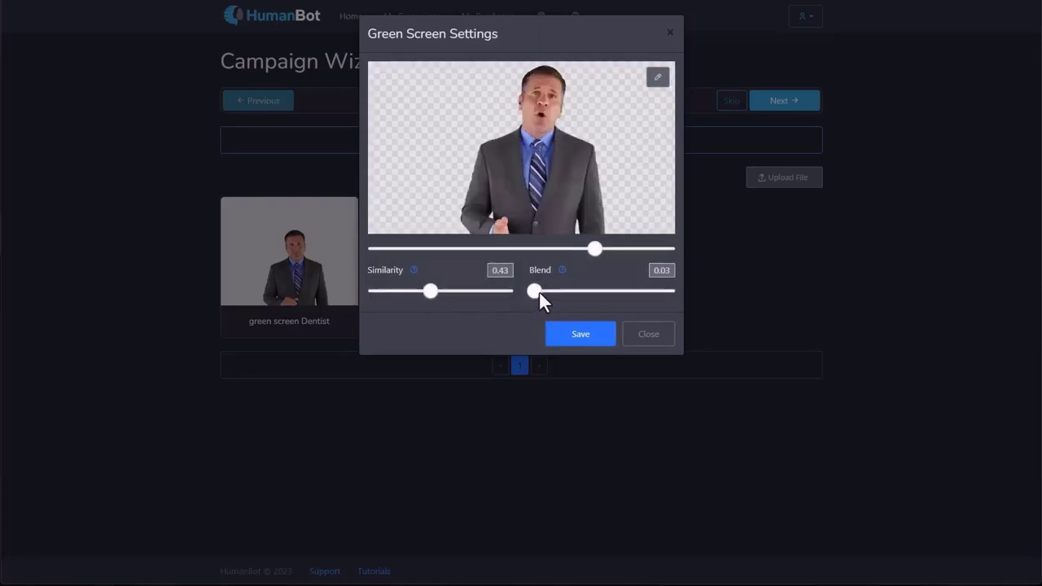
{"action": "mouse_move", "coordinate": [539, 293]}
{"action": "left_mouse_down"}
{"action": "mouse_move", "coordinate": [582, 293]}
{"action": "mouse_move", "coordinate": [553, 294]}
{"action": "left_mouse_up"}
Leave the green screen settings, choose the Gwen Casual human avatar, and continue to Welcome Message.
{"action": "left_click", "coordinate": [651, 341]}
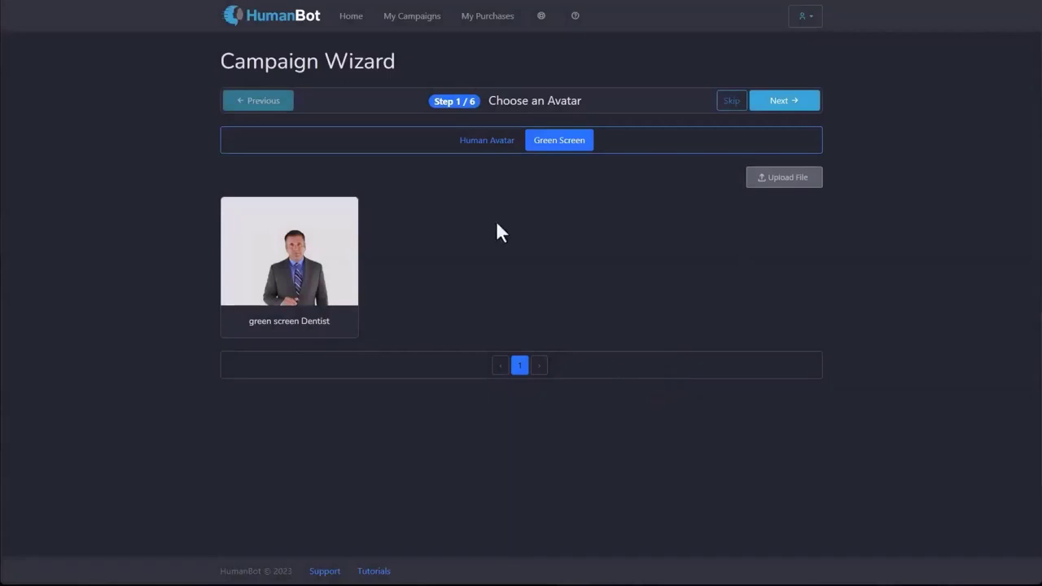
{"action": "left_click", "coordinate": [486, 142]}
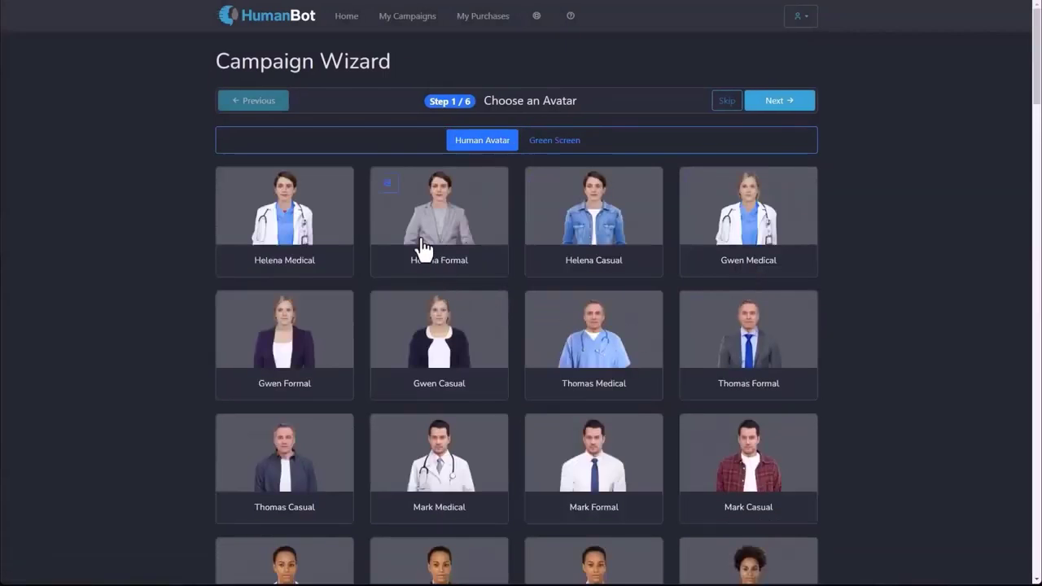
{"action": "left_click", "coordinate": [458, 338]}
{"action": "left_click", "coordinate": [776, 105]}
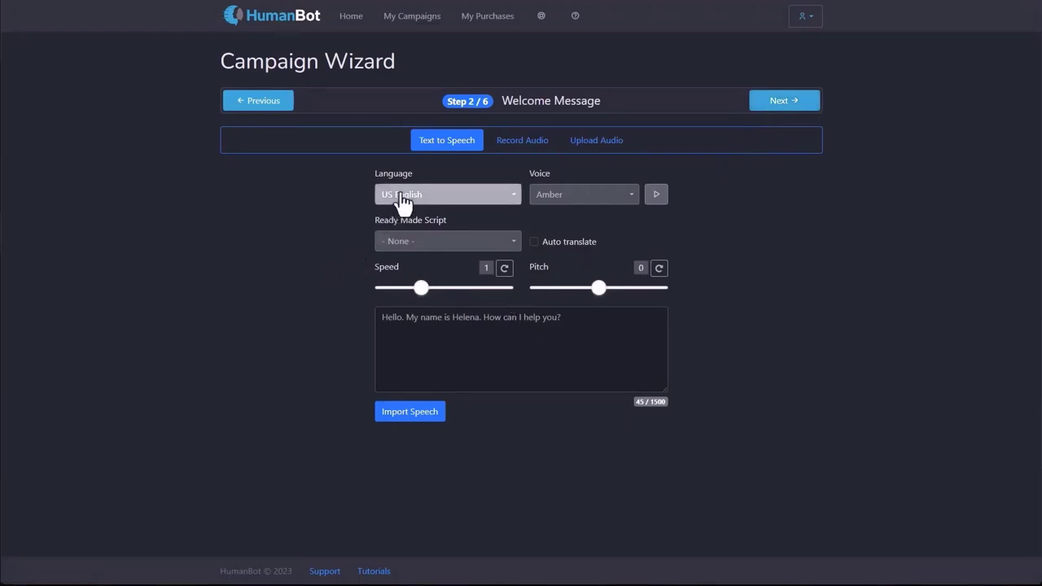
Browse the speech language and ready-made script lists, leaving both unchanged.
{"action": "left_click", "coordinate": [466, 196]}
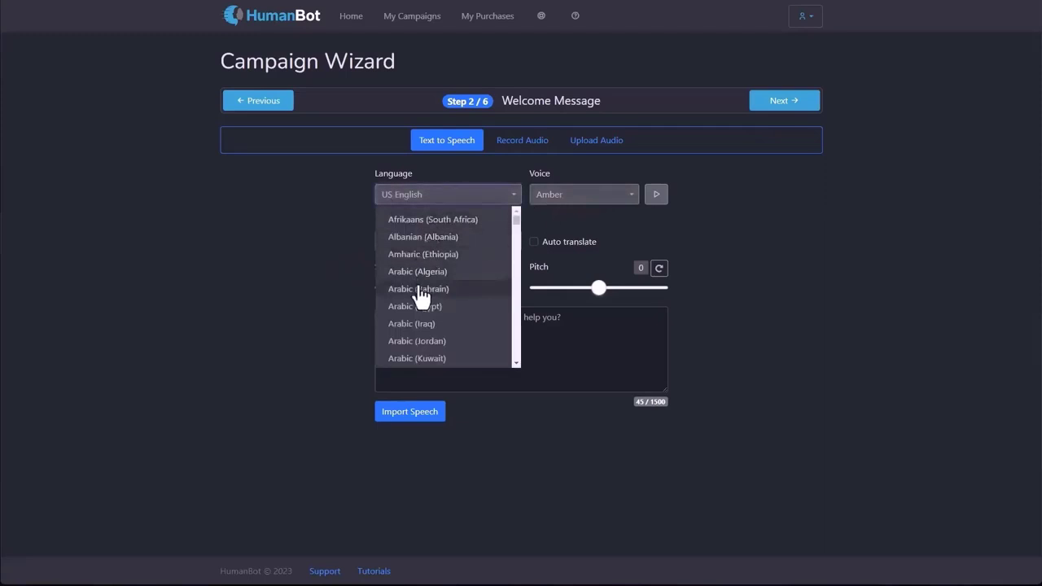
{"action": "scroll", "coordinate": [423, 318], "scroll_direction": "down", "scroll_amount": 3}
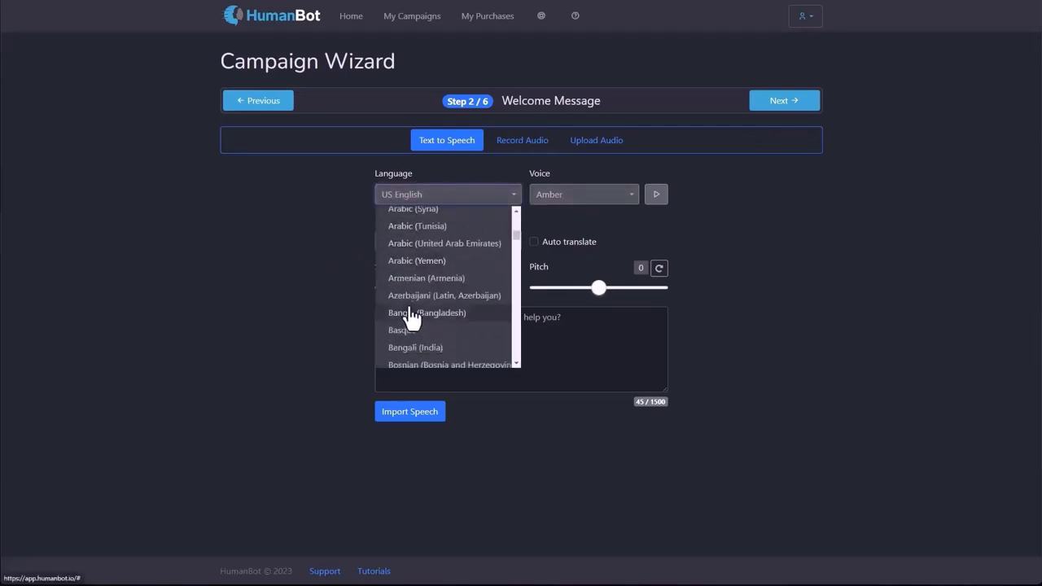
{"action": "scroll", "coordinate": [412, 316], "scroll_direction": "down", "scroll_amount": 3}
{"action": "scroll", "coordinate": [411, 316], "scroll_direction": "up", "scroll_amount": 3}
{"action": "left_click", "coordinate": [321, 293]}
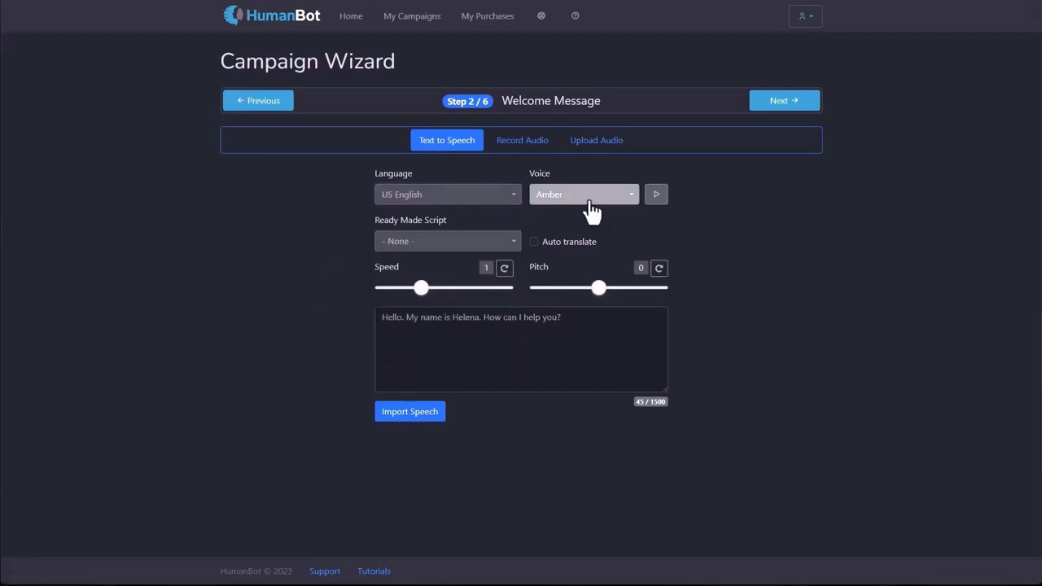
{"action": "left_click", "coordinate": [501, 243]}
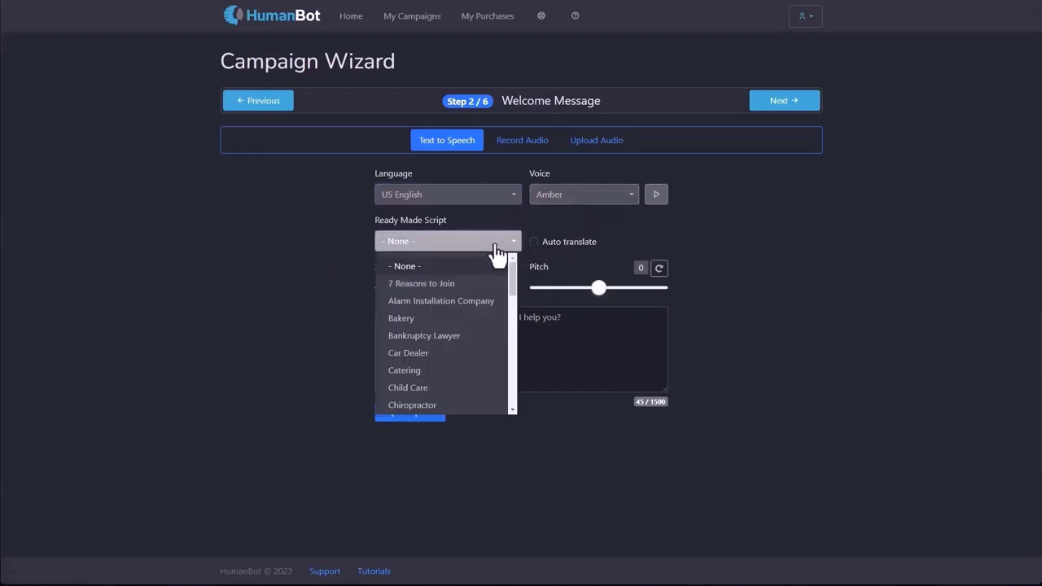
{"action": "left_click", "coordinate": [405, 452]}
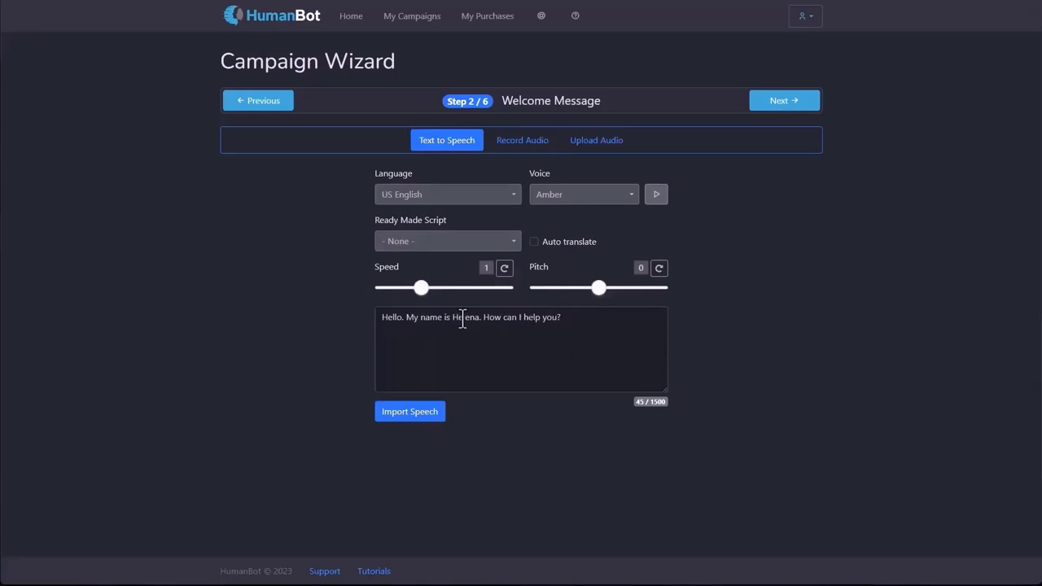
Generate and play the welcome speech, try speed 1.5 and pitch -13, then reset to 1 and 0.
{"action": "left_click", "coordinate": [409, 413]}
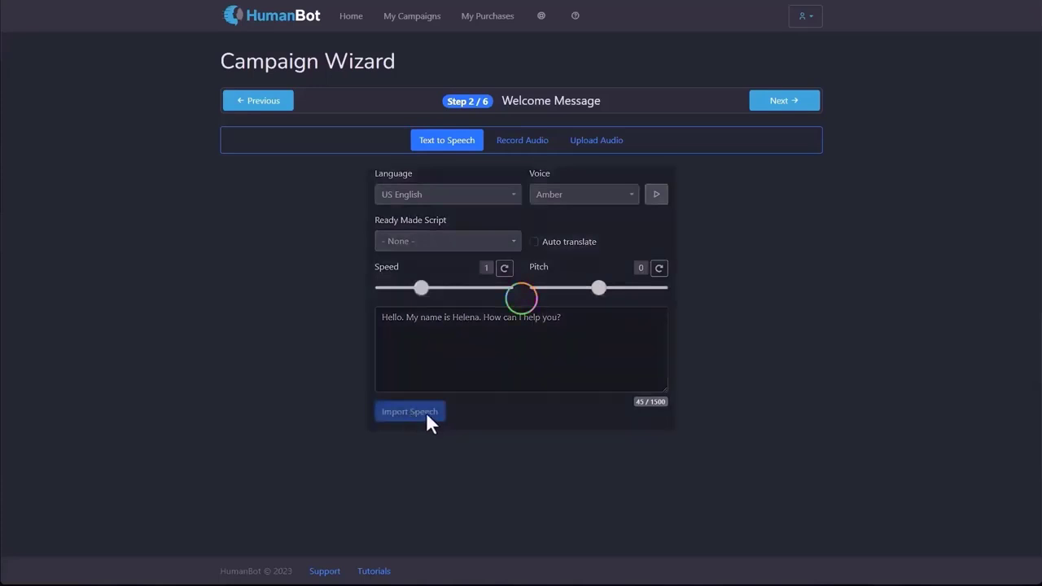
{"action": "left_click", "coordinate": [474, 413]}
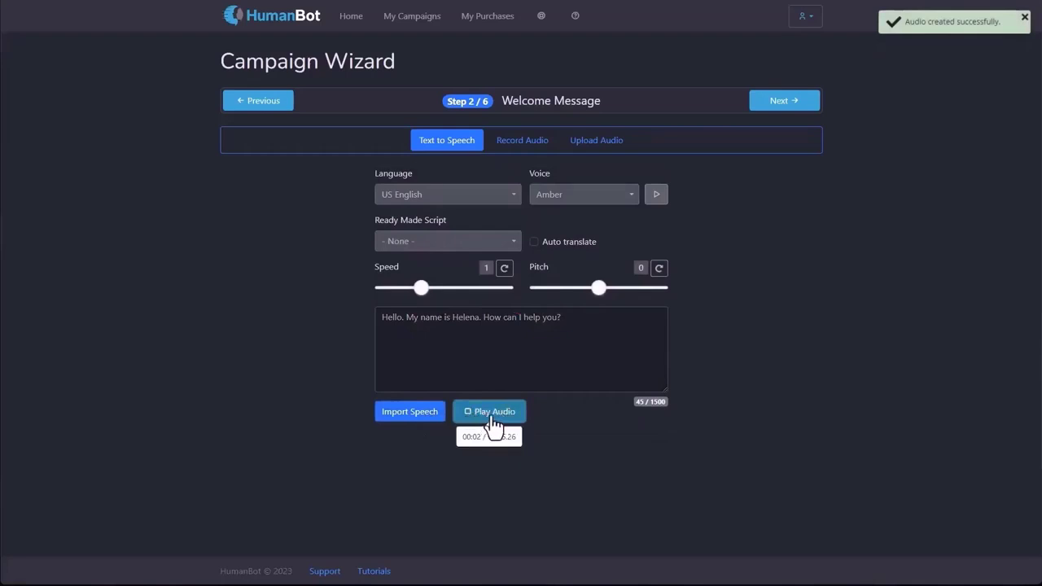
{"action": "left_click", "coordinate": [491, 418]}
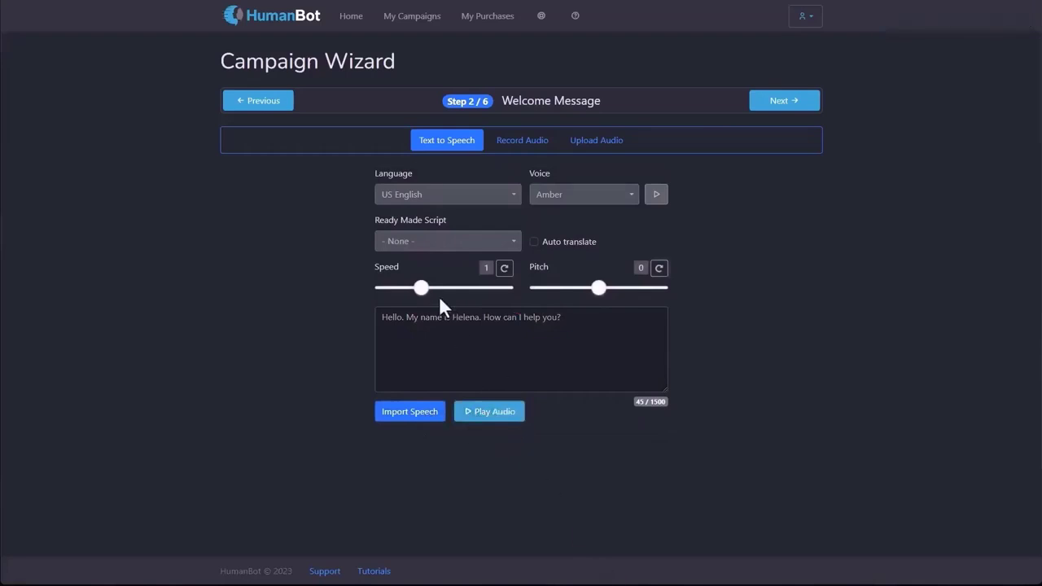
{"action": "left_click_drag", "start_coordinate": [421, 288], "coordinate": [474, 288]}
{"action": "left_click_drag", "start_coordinate": [600, 290], "coordinate": [554, 289]}
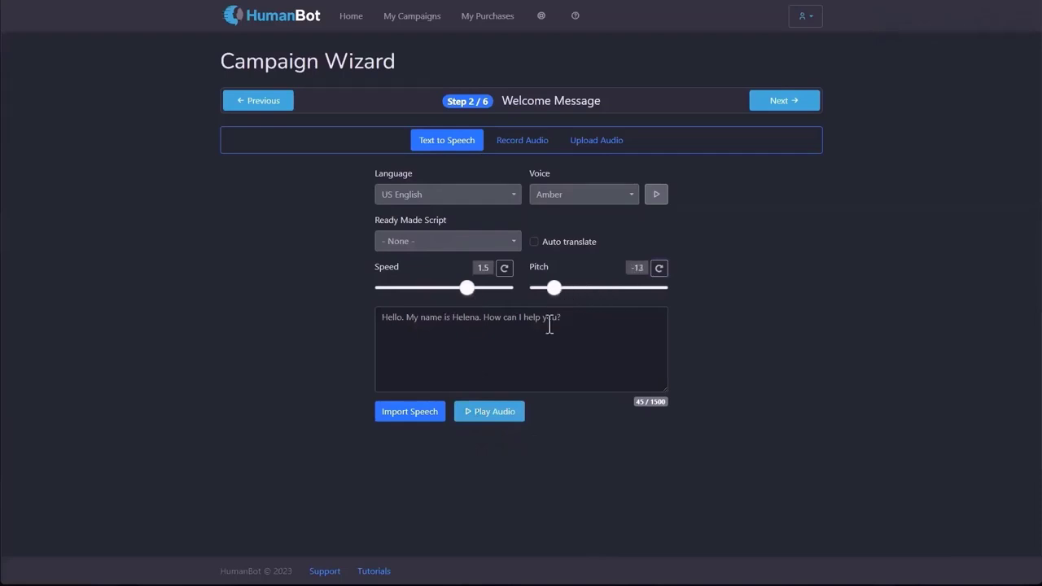
{"action": "left_click", "coordinate": [504, 268]}
{"action": "left_click", "coordinate": [660, 269]}
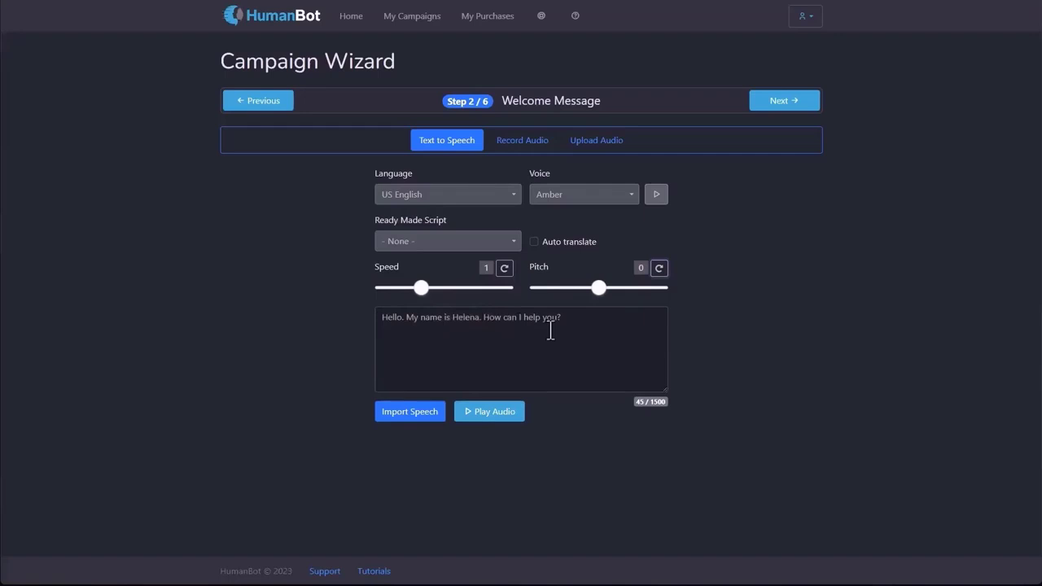
Set the speech language to German (Germany) with Auto translate enabled.
{"action": "left_click", "coordinate": [458, 197]}
{"action": "scroll", "coordinate": [456, 297], "scroll_direction": "down", "scroll_amount": 3}
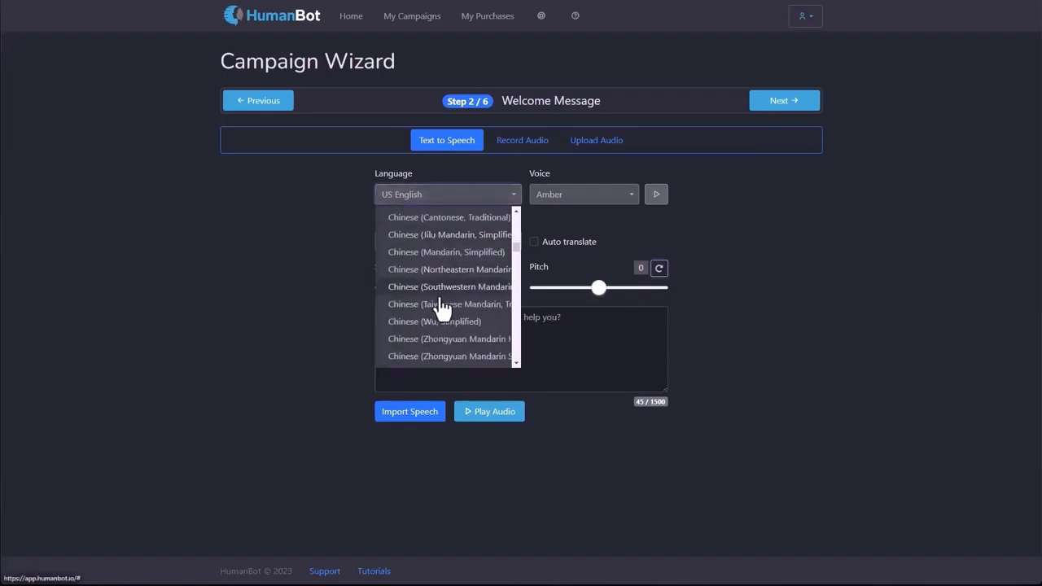
{"action": "scroll", "coordinate": [440, 309], "scroll_direction": "down", "scroll_amount": 10}
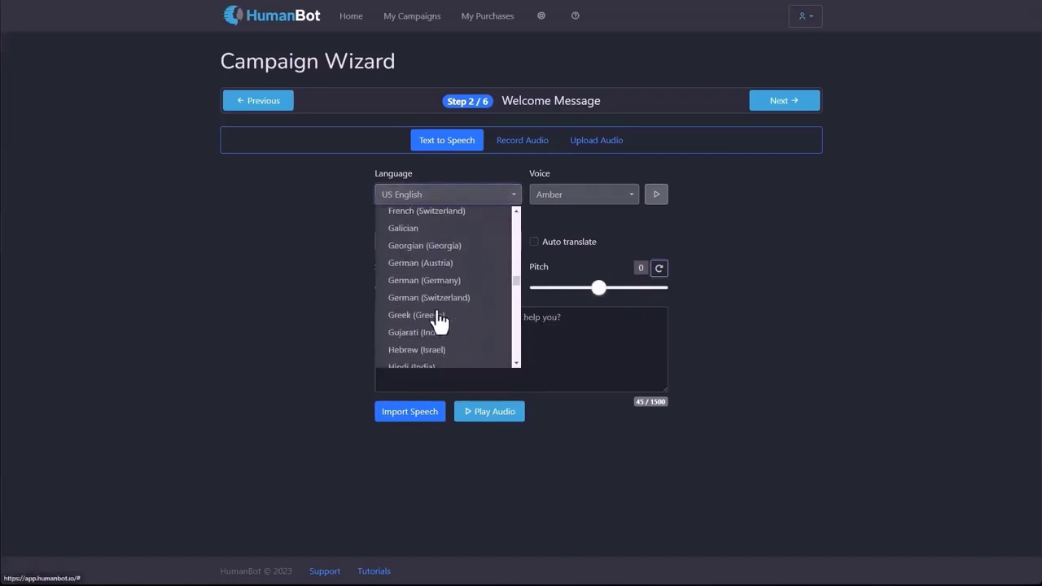
{"action": "left_click", "coordinate": [434, 281]}
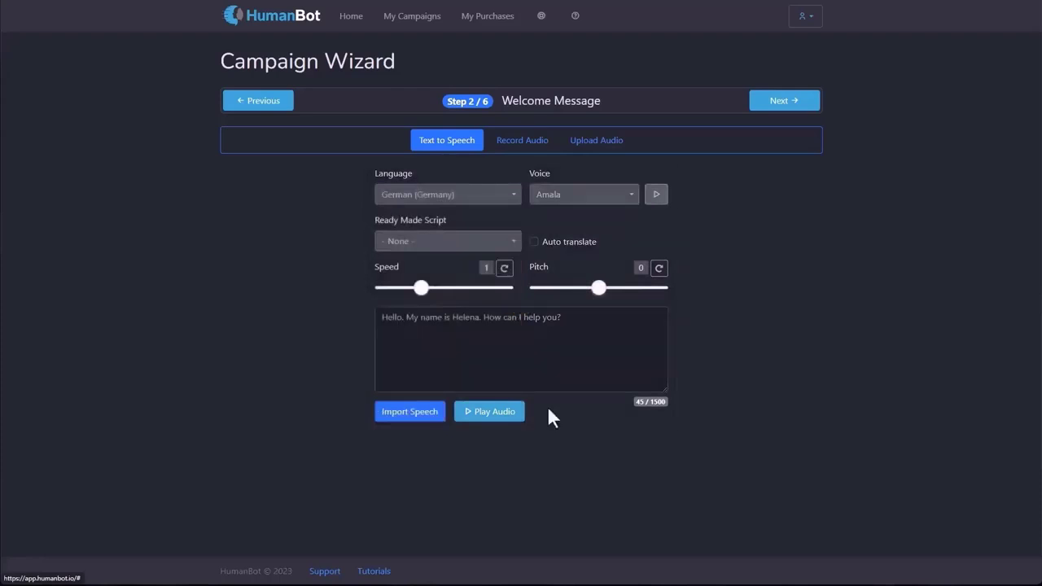
{"action": "left_click", "coordinate": [535, 245]}
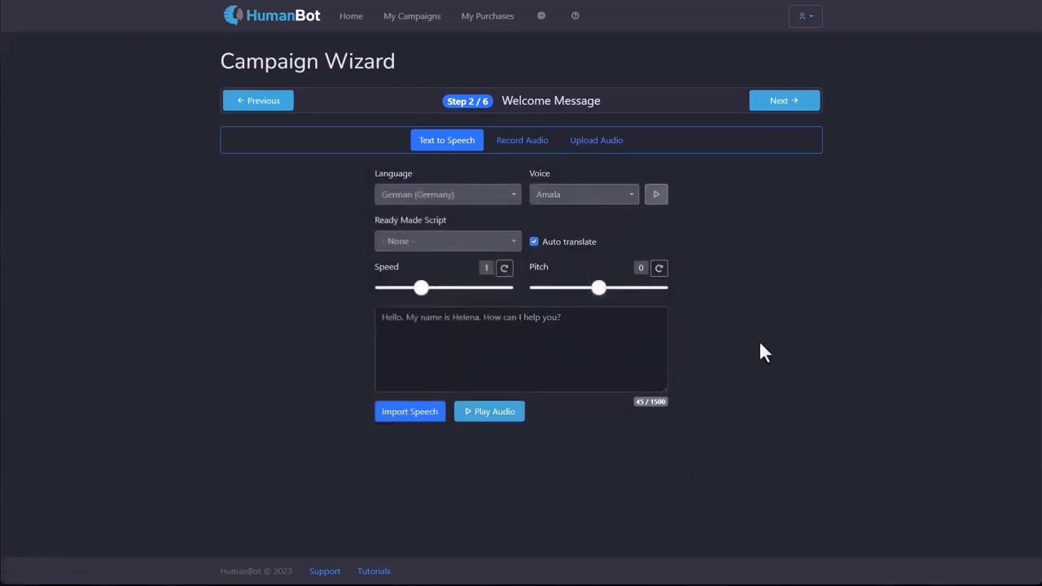
Generate the German welcome speech and play it back.
{"action": "left_click", "coordinate": [430, 417]}
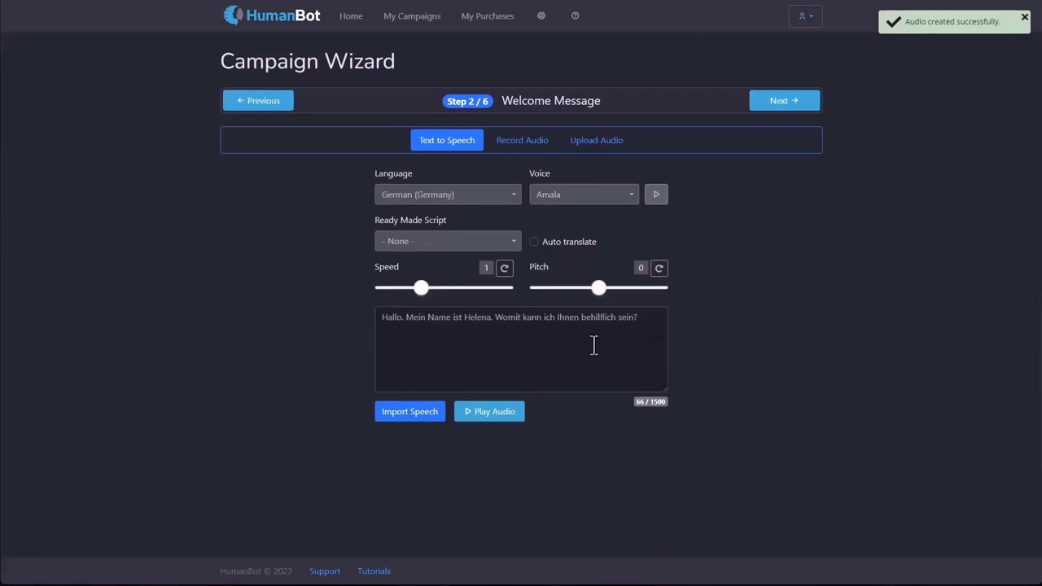
{"action": "left_click", "coordinate": [479, 418]}
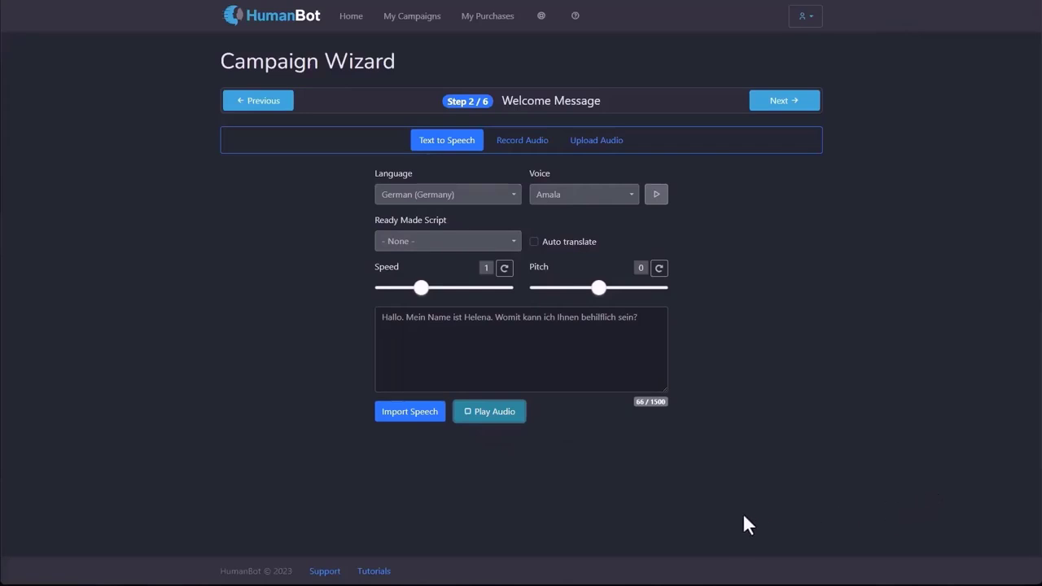
{"action": "left_click", "coordinate": [489, 417]}
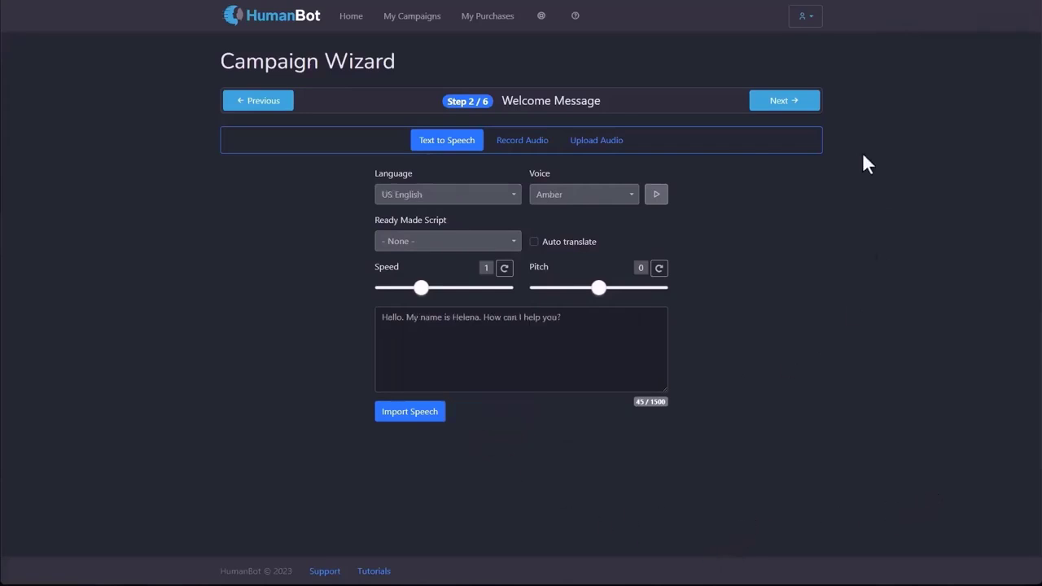
Look at the Record and Upload Audio options, return to Text to Speech, and continue to Customize Style.
{"action": "left_click", "coordinate": [506, 148]}
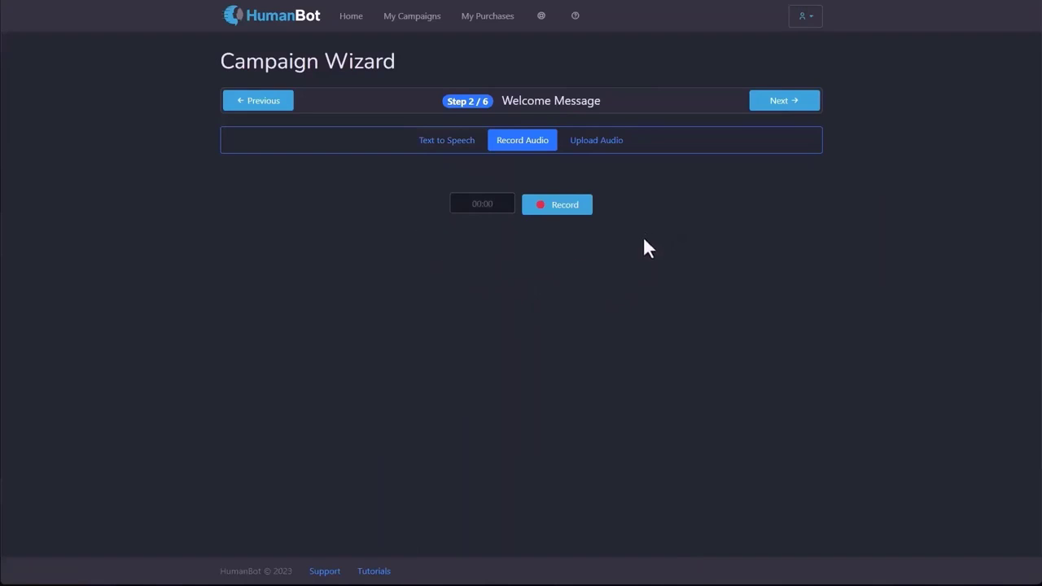
{"action": "left_click", "coordinate": [592, 142]}
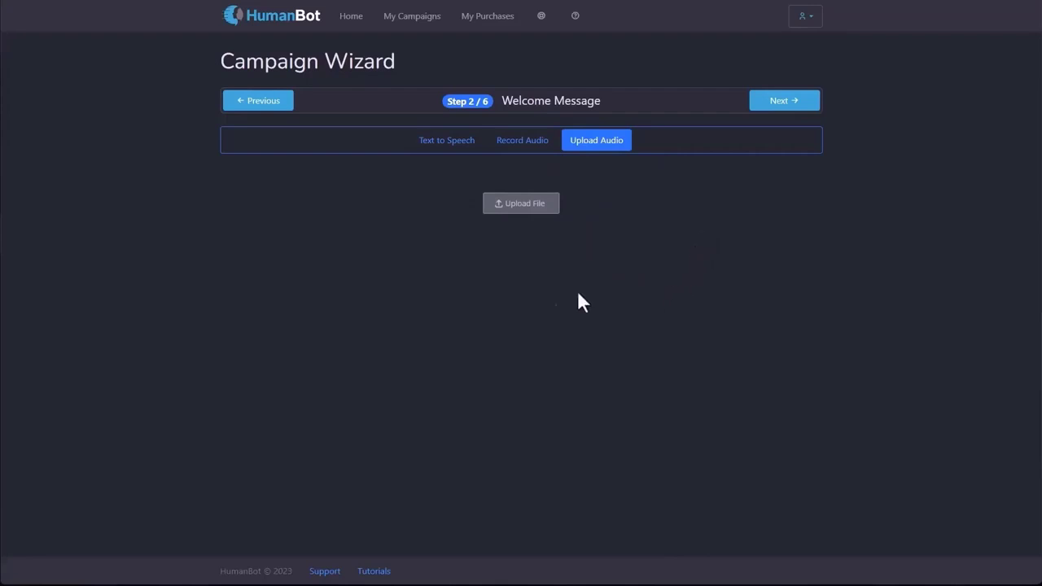
{"action": "left_click", "coordinate": [423, 148]}
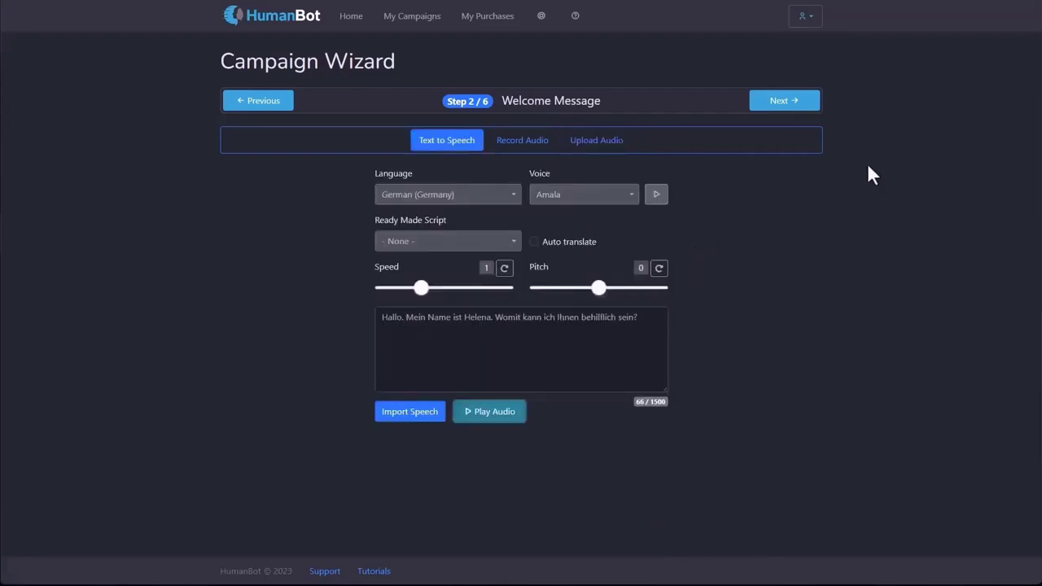
{"action": "left_click", "coordinate": [811, 114]}
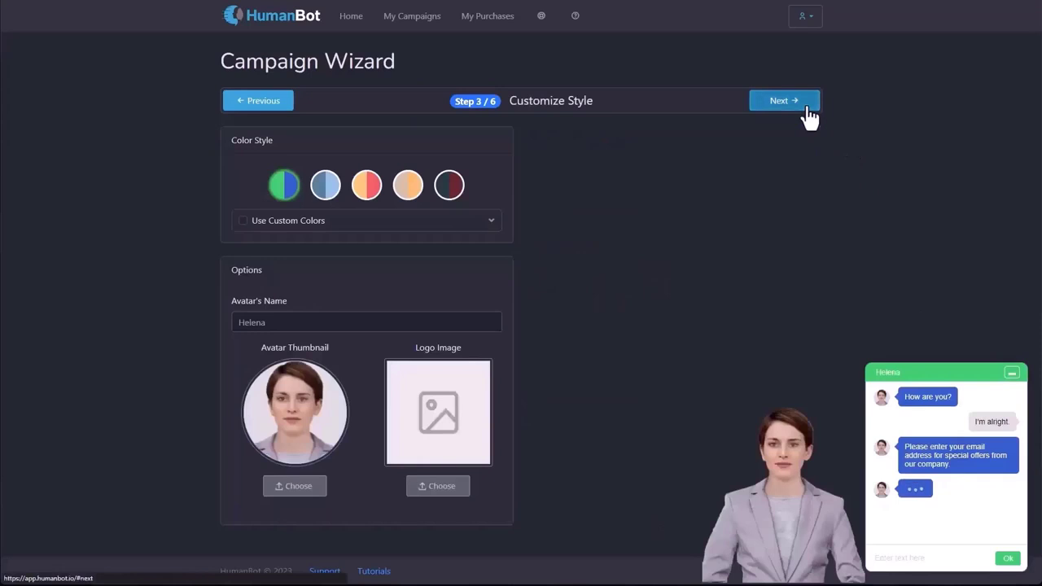
Load the AI Smart Chat ready-made tree as the chat dialog and continue to Player Options.
{"action": "left_click", "coordinate": [810, 110]}
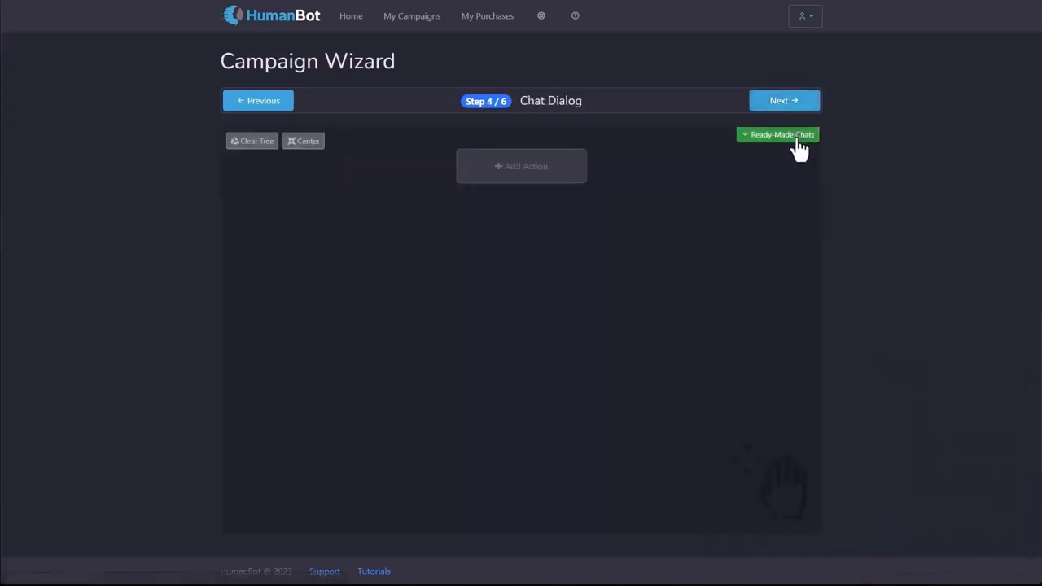
{"action": "left_click", "coordinate": [791, 136]}
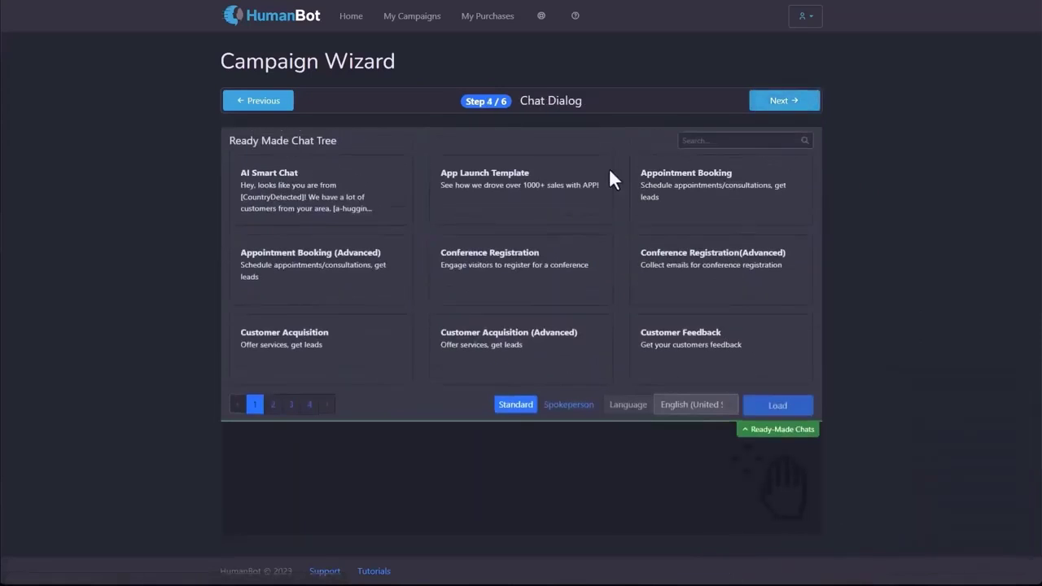
{"action": "left_click", "coordinate": [373, 194]}
{"action": "left_click", "coordinate": [769, 410]}
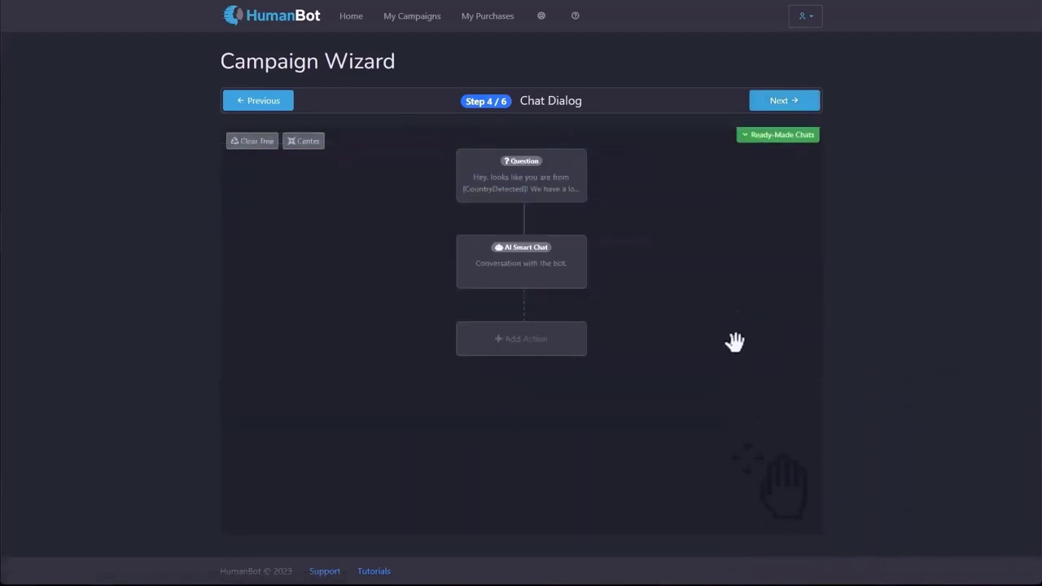
{"action": "left_click", "coordinate": [808, 116]}
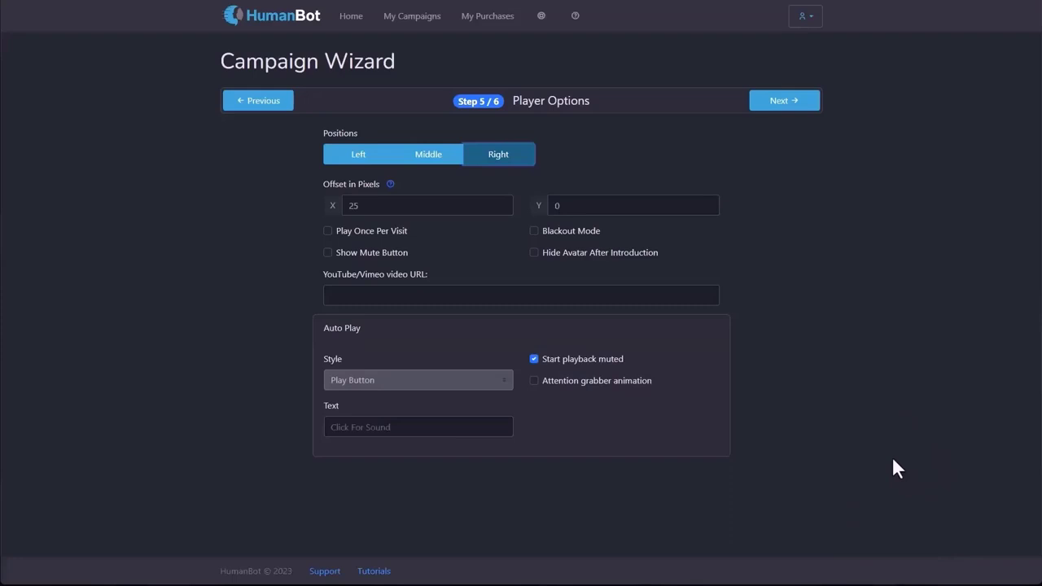
Enable the attention grabber animation with Text Only auto-play style, then start a new campaign from My Campaigns.
{"action": "left_click", "coordinate": [535, 382]}
{"action": "left_click", "coordinate": [400, 381]}
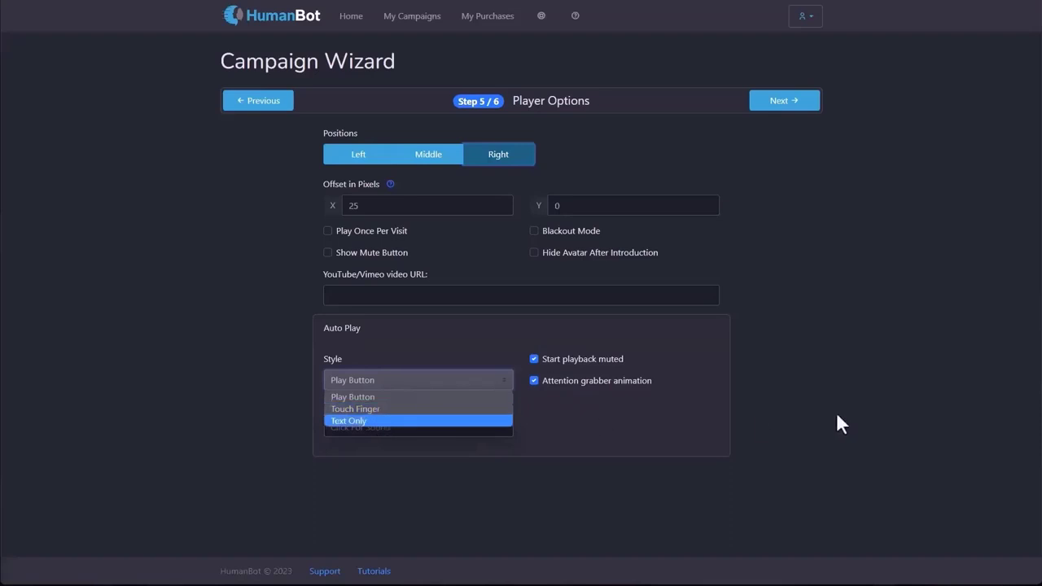
{"action": "left_click", "coordinate": [389, 422]}
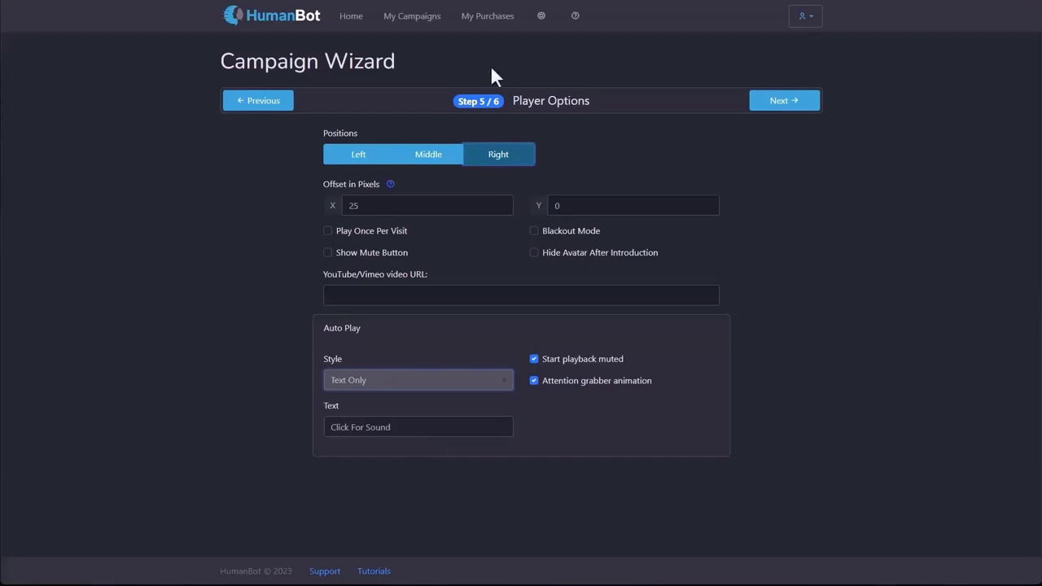
{"action": "left_click", "coordinate": [422, 18]}
{"action": "left_click", "coordinate": [770, 65]}
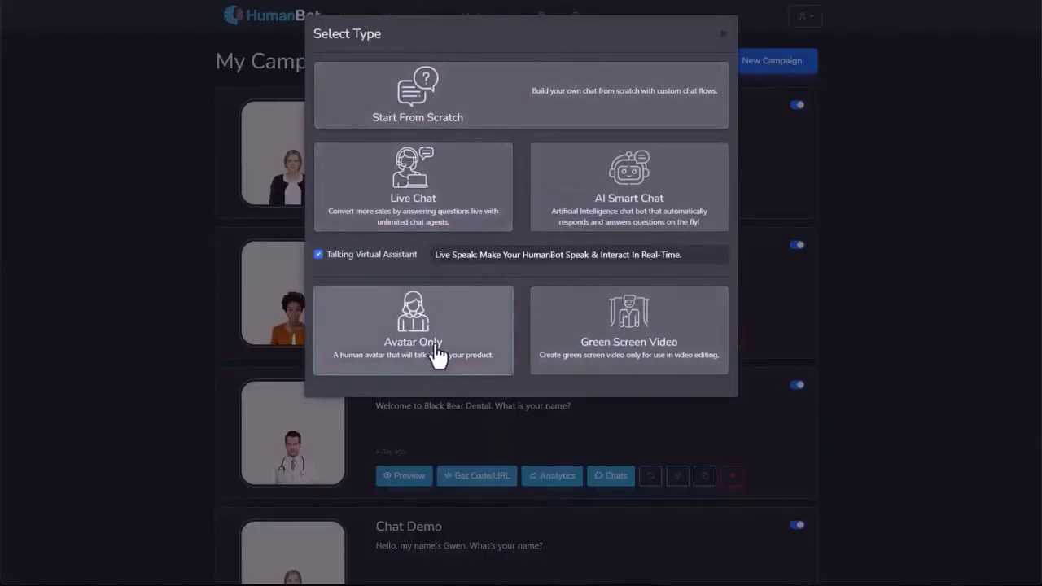
Step an Avatar Only campaign with Helena Formal through steps 2–5, then start another new campaign.
{"action": "left_click", "coordinate": [438, 354]}
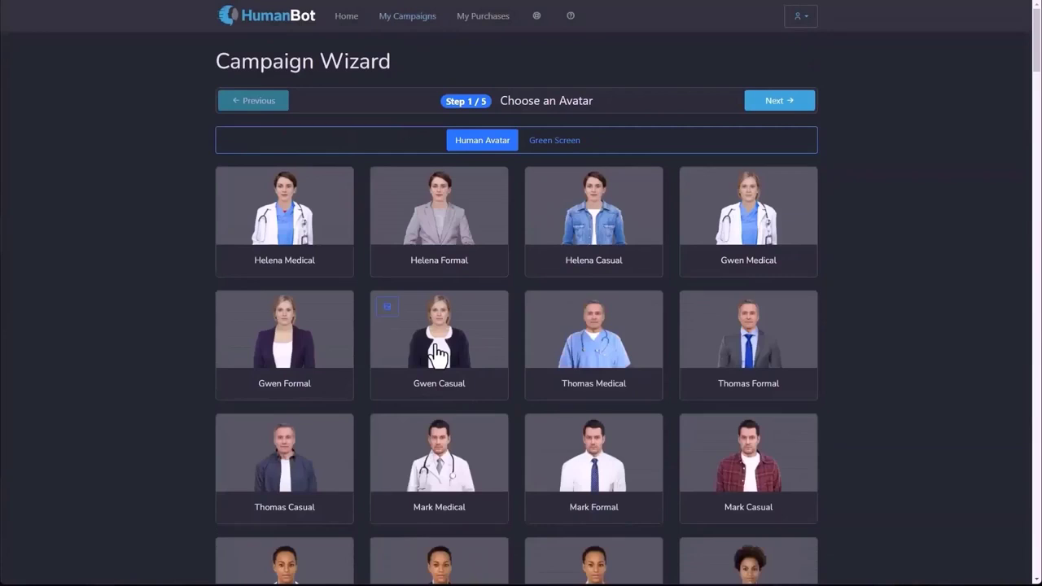
{"action": "left_click", "coordinate": [439, 220]}
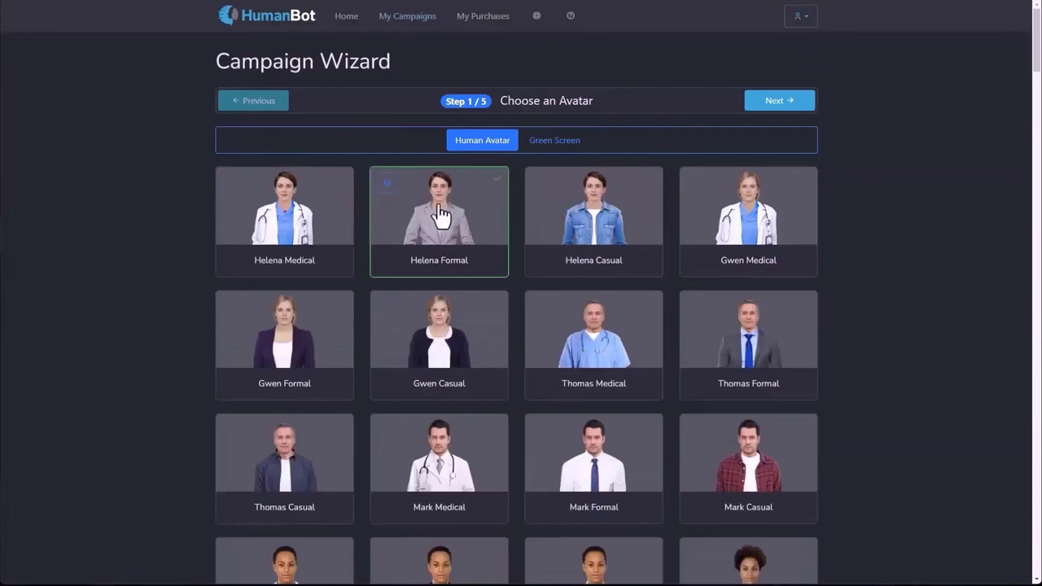
{"action": "left_click", "coordinate": [787, 101]}
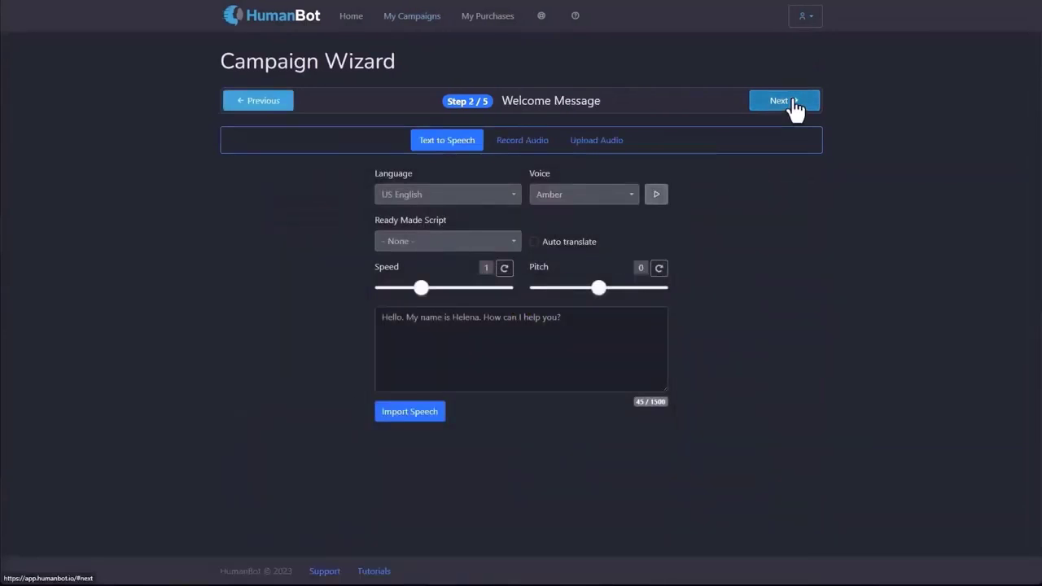
{"action": "left_click", "coordinate": [794, 105]}
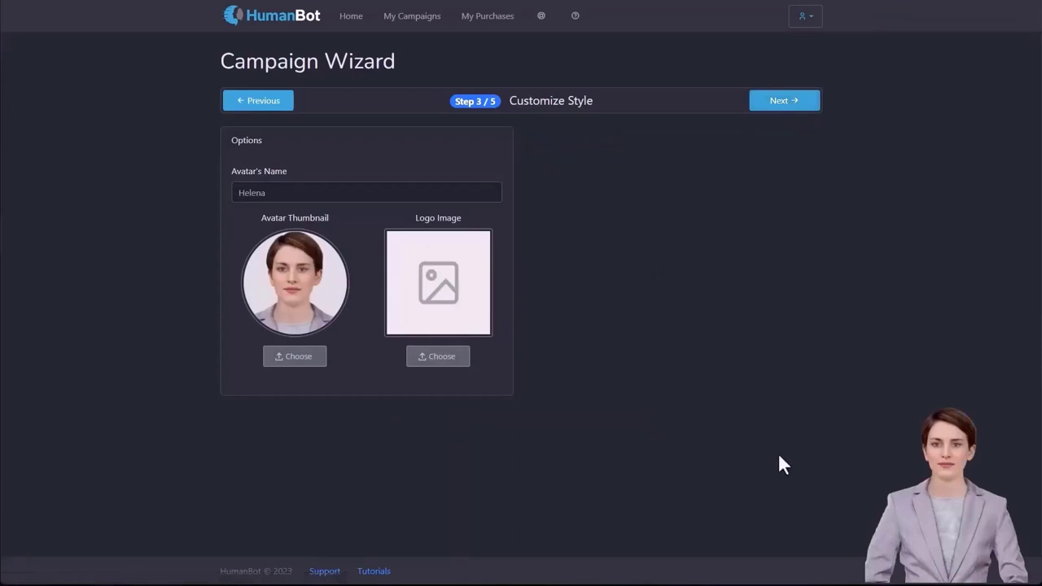
{"action": "left_click", "coordinate": [809, 104]}
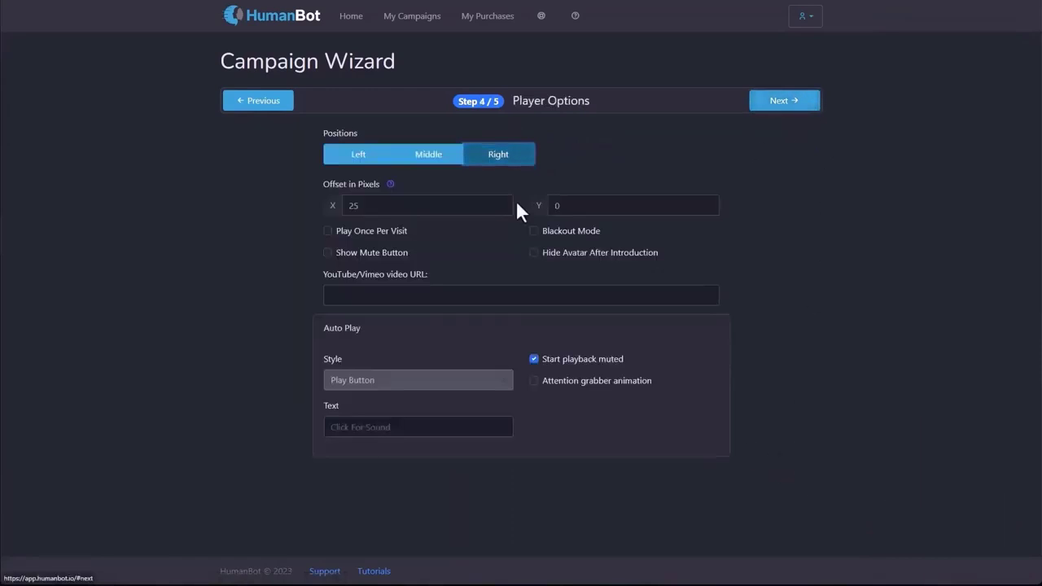
{"action": "left_click", "coordinate": [780, 102]}
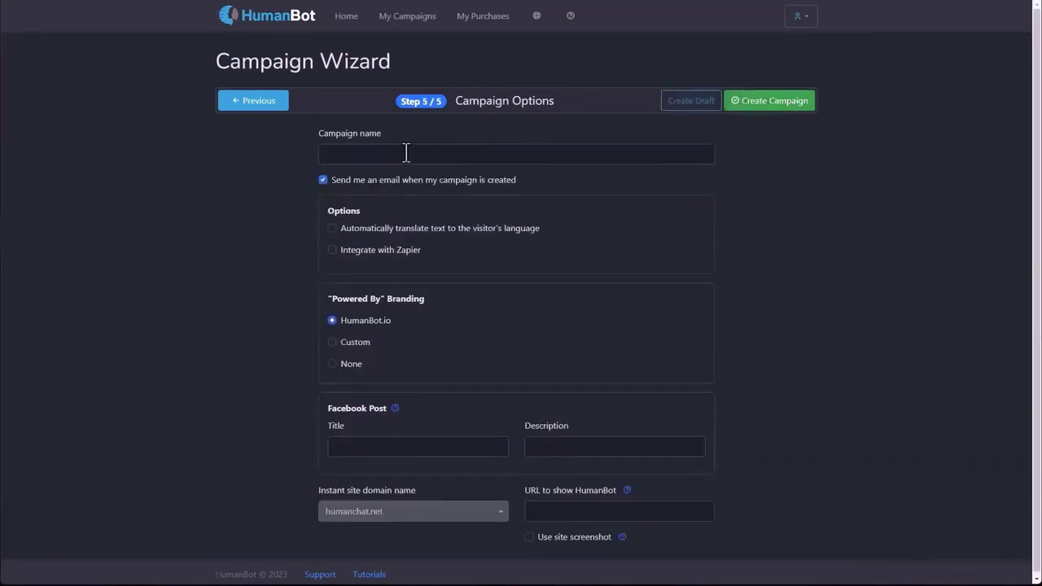
{"action": "left_click", "coordinate": [405, 18]}
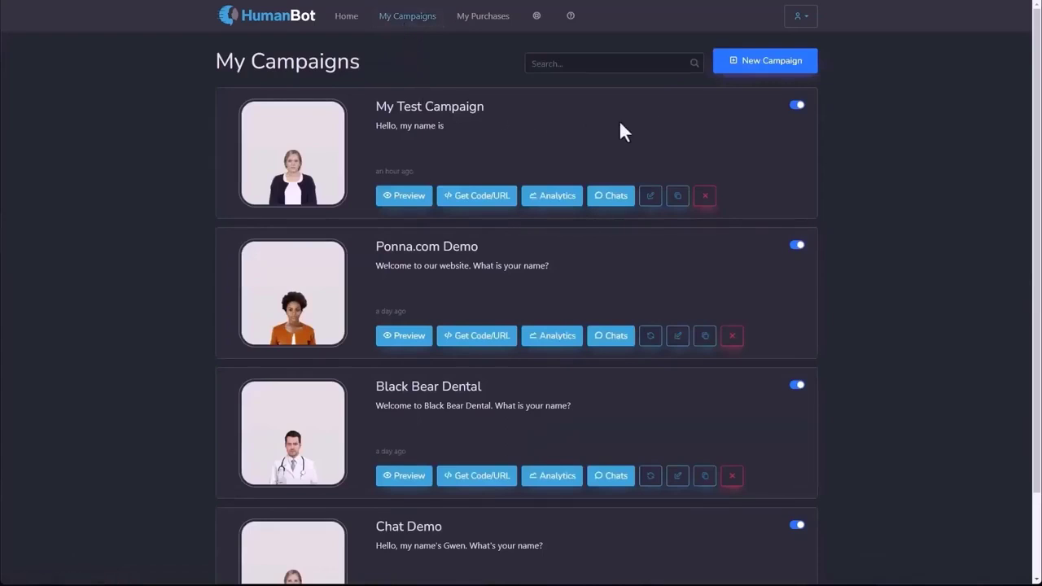
{"action": "left_click", "coordinate": [752, 67]}
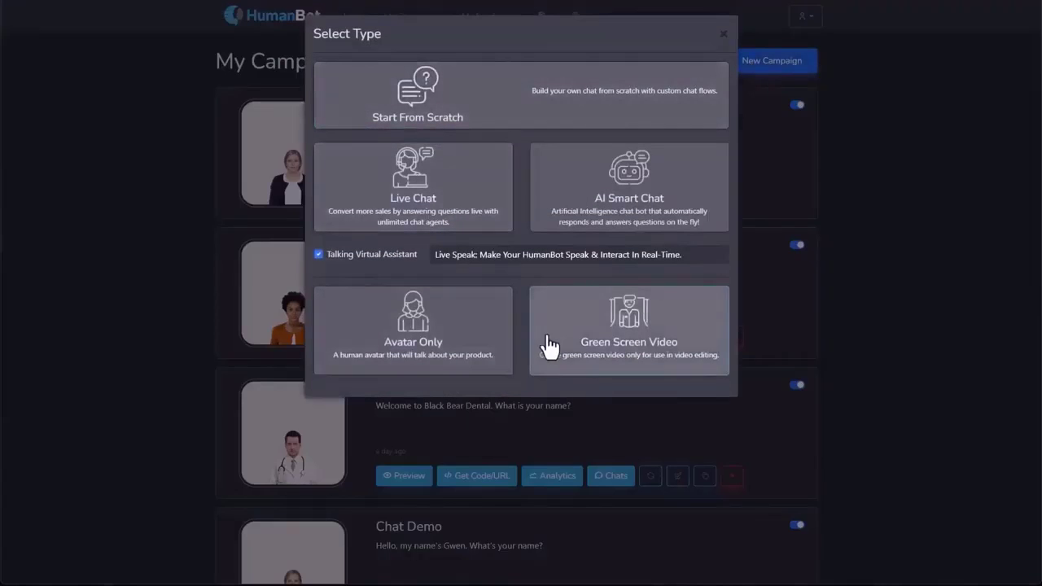
Create a Green Screen Video campaign with Helena Formal and advance to Campaign Options.
{"action": "left_click", "coordinate": [580, 353]}
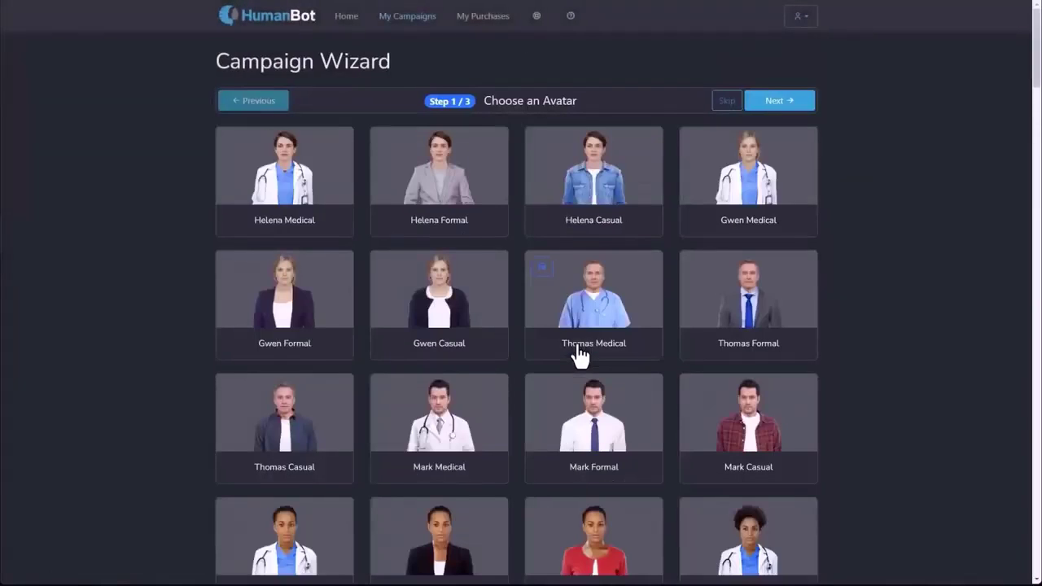
{"action": "left_click", "coordinate": [451, 209]}
{"action": "left_click", "coordinate": [784, 103]}
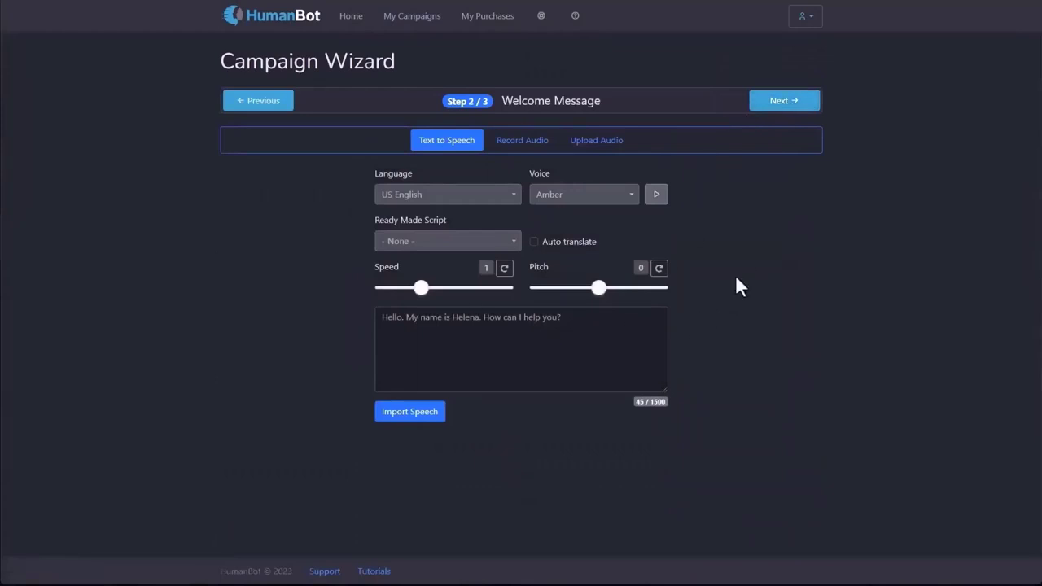
{"action": "left_click", "coordinate": [794, 101]}
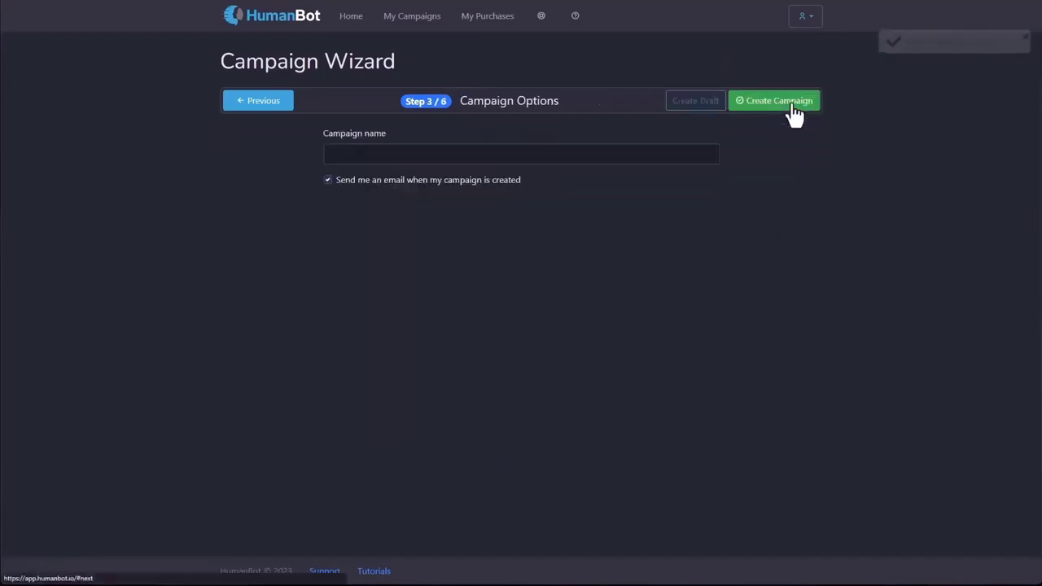